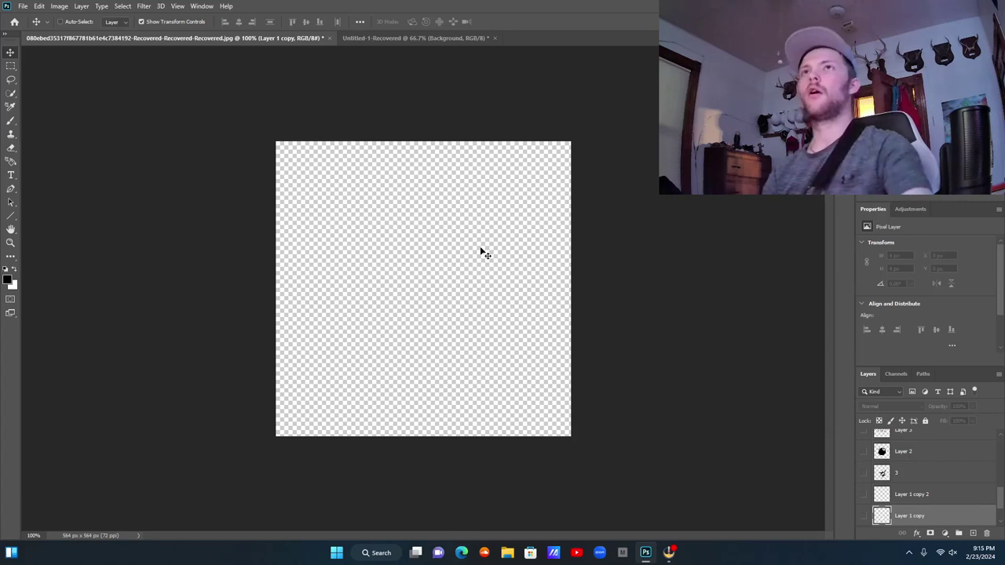
Switch to the Untitled-1-Recovered banner document.
left_click(397, 37)
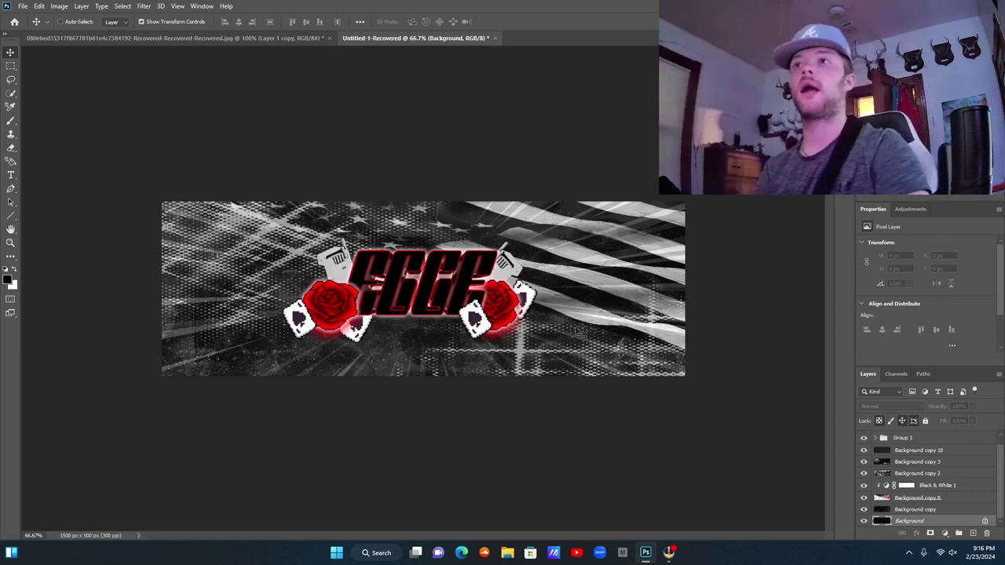
left_click(24, 7)
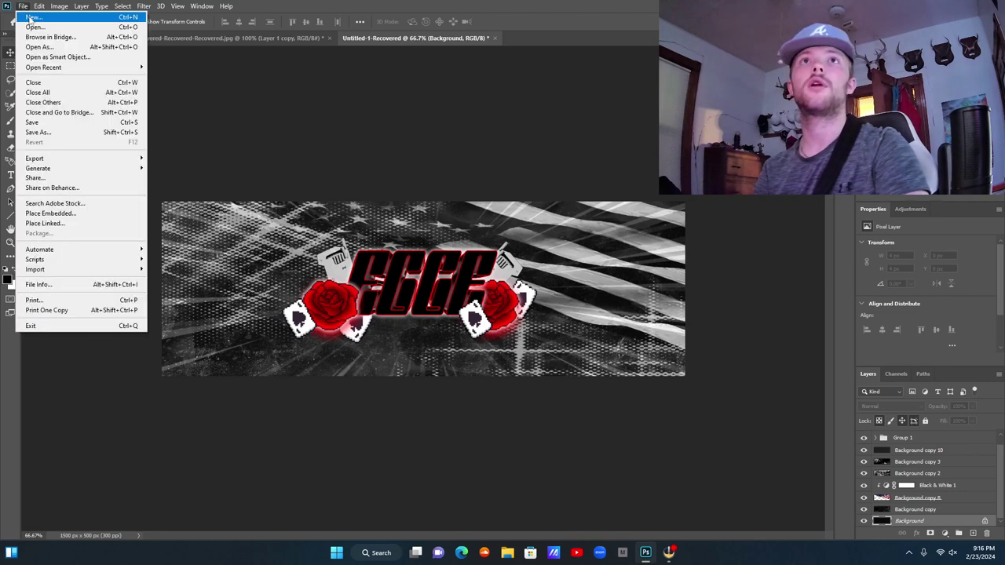
left_click(104, 19)
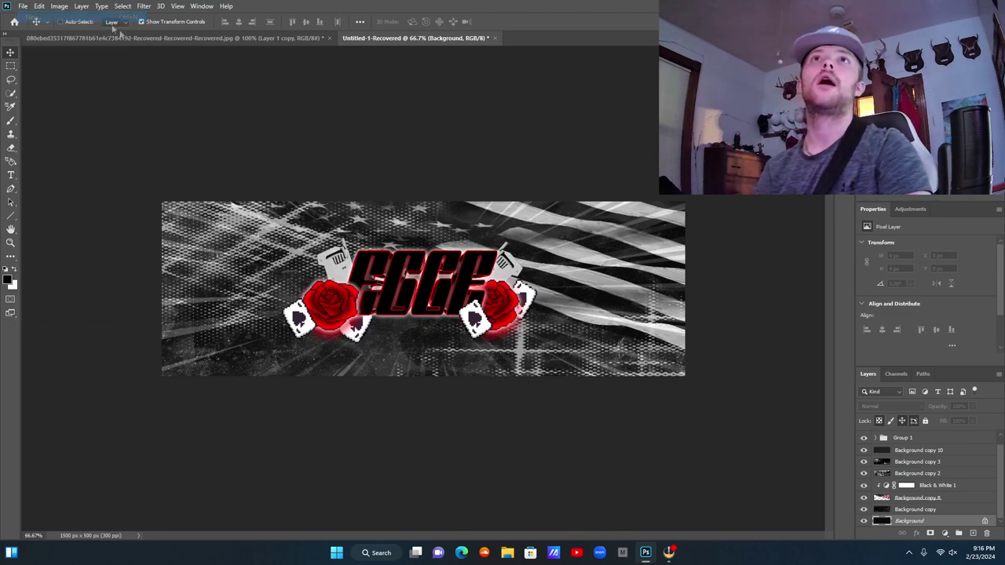
left_click(711, 177)
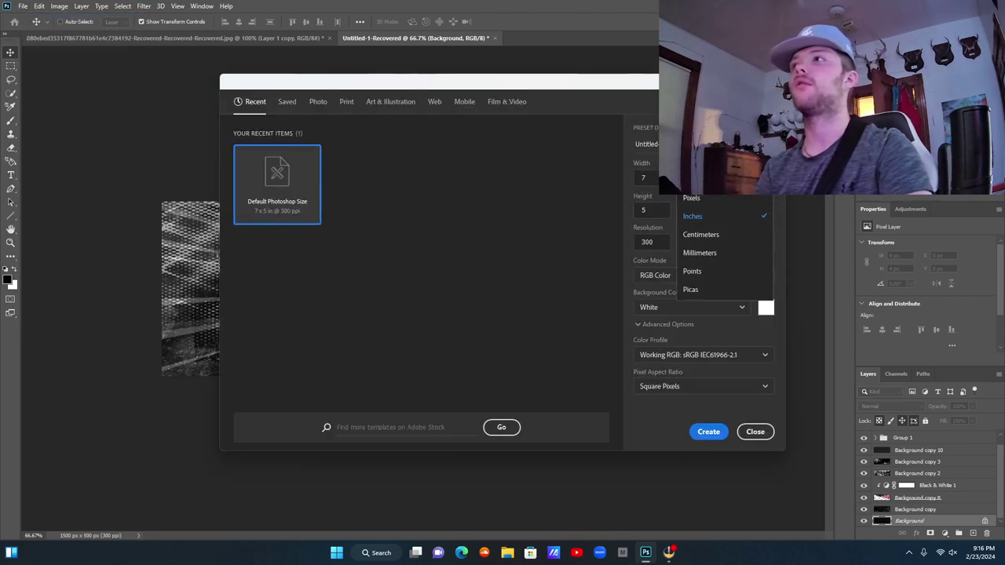
left_click(684, 198)
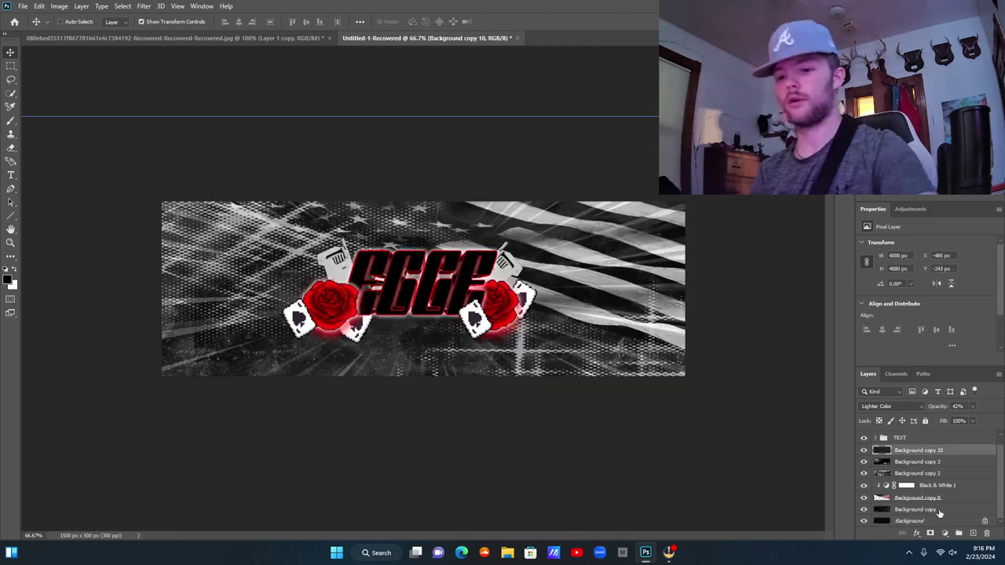
Group the layers from Background copy 10 down to Background copy and name the group BG.
left_click(939, 511, "shift")
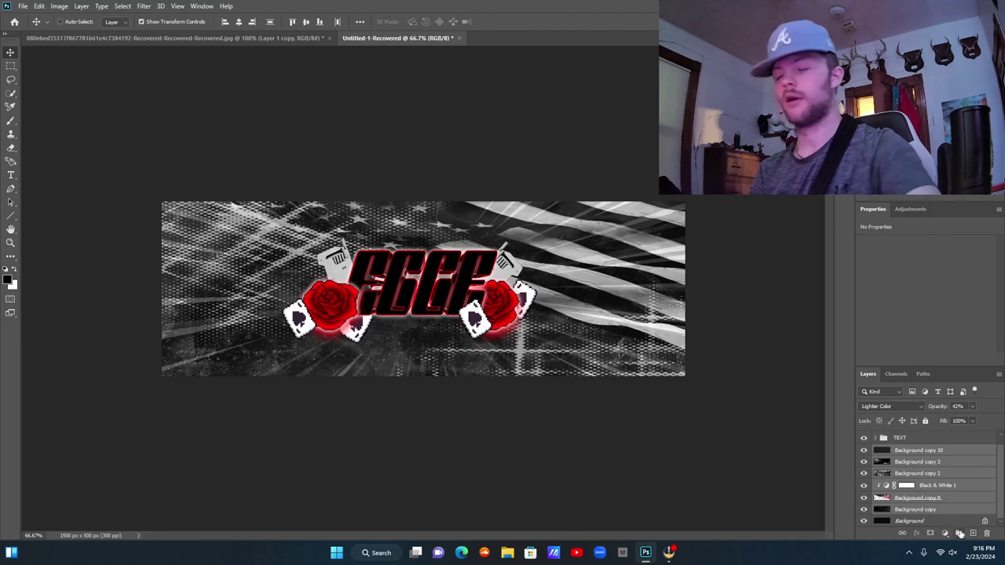
left_click(960, 533)
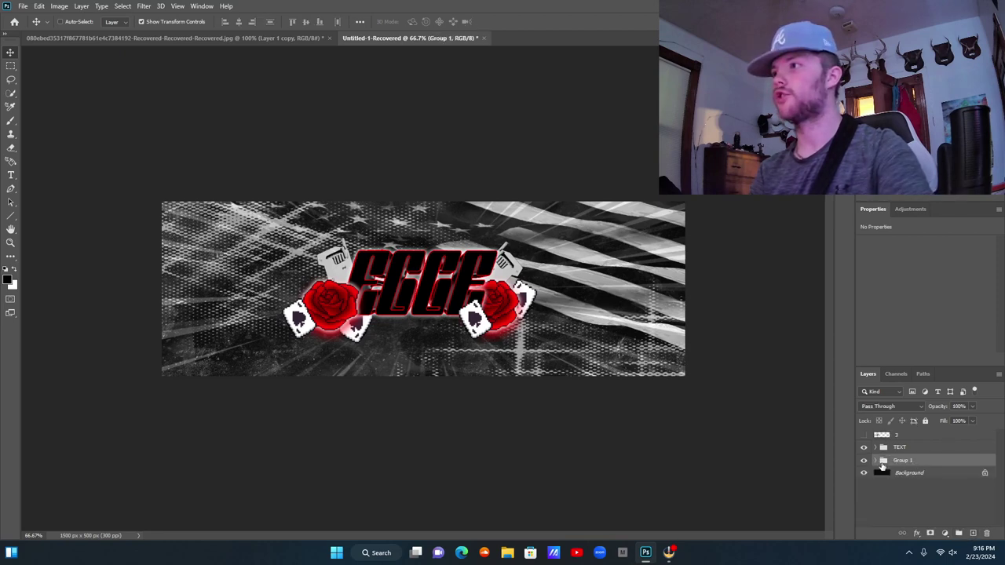
left_click(877, 461)
double_click(903, 461)
type("BG")
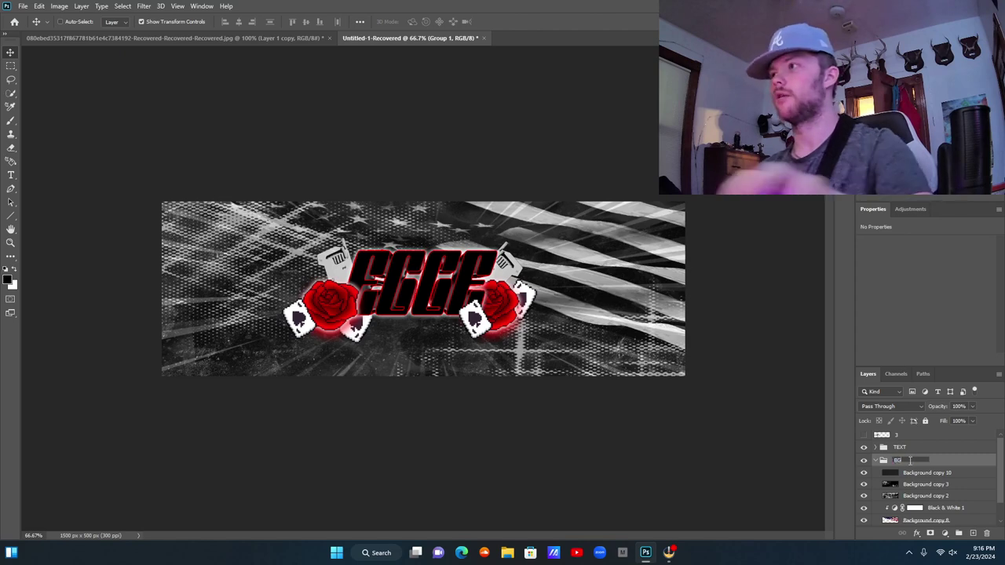
left_click(941, 461)
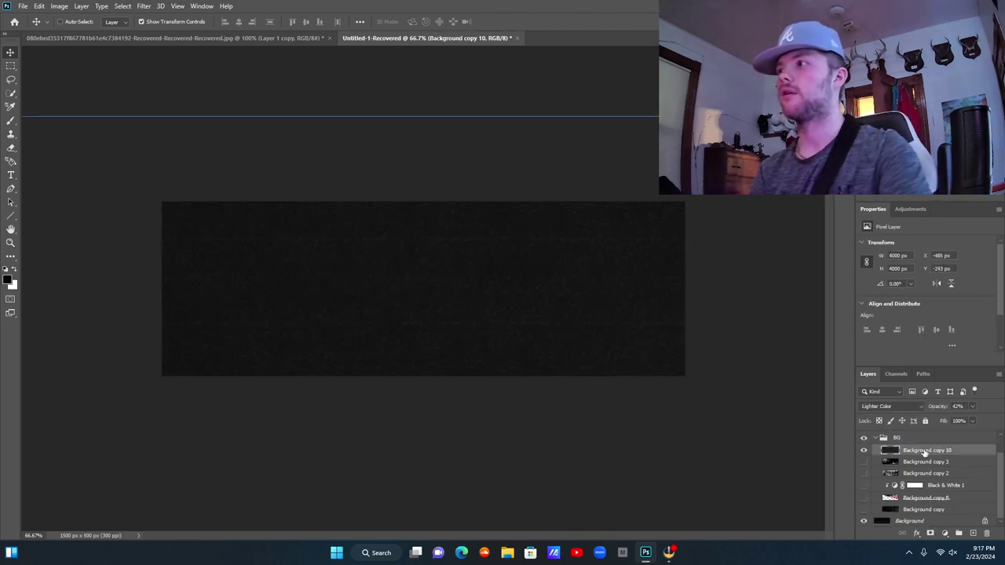
Select the Background copy 10 layer in the BG group and toggle its visibility to examine the texture.
double_click(927, 450)
left_click(925, 450)
left_click(955, 455)
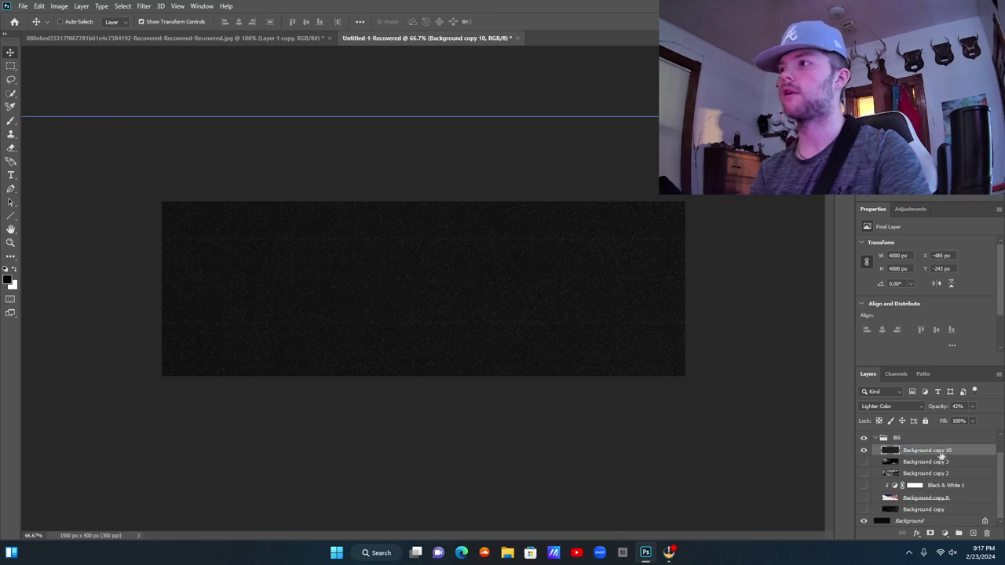
left_click(864, 451)
left_click_drag(864, 454, 864, 463)
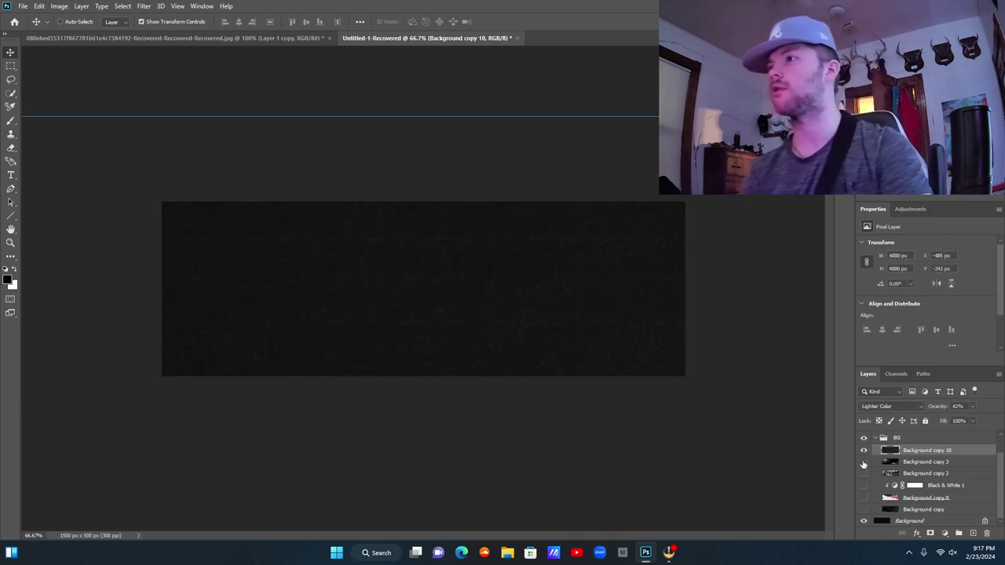
Show the Background copy 3, Background copy 2 and Background copy 8 layers in the BG group.
left_click(923, 463)
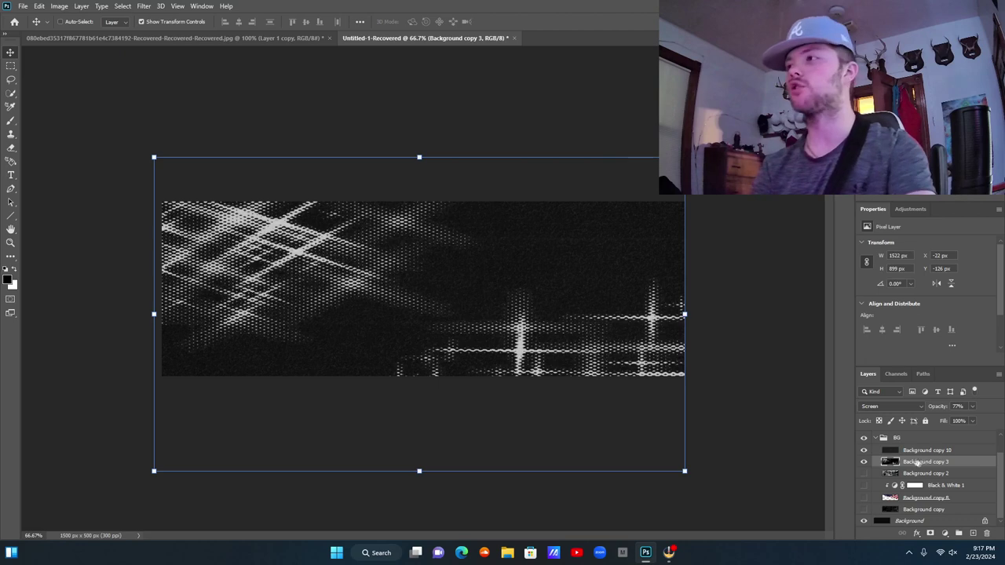
left_click(864, 462)
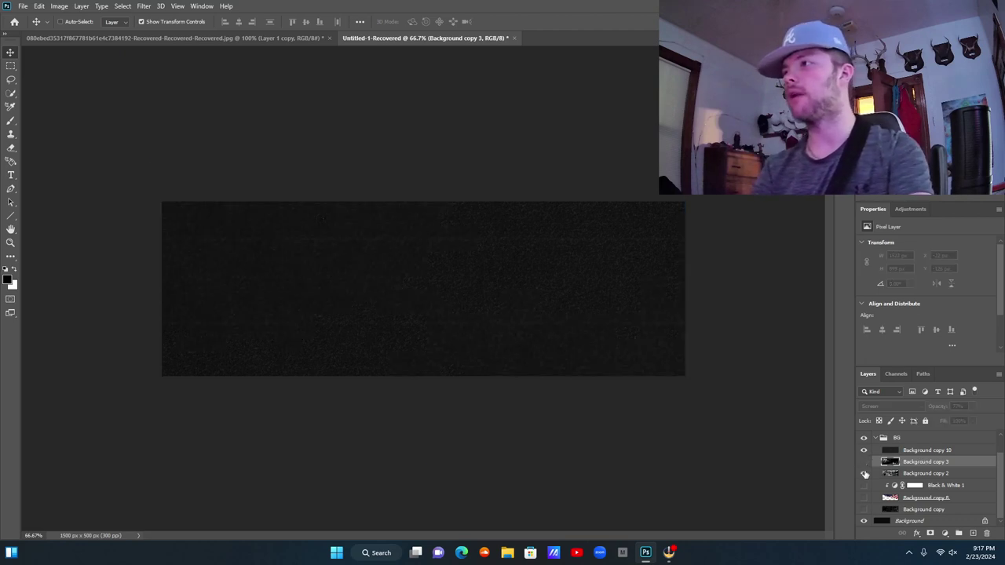
left_click(864, 462)
left_click(903, 473)
left_click(866, 498)
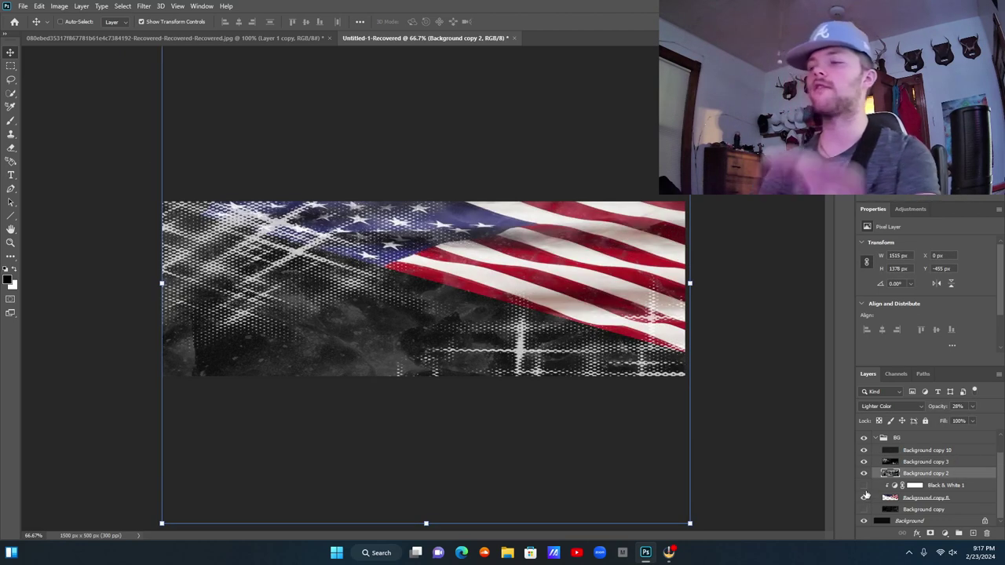
Show the Black & White 1 adjustment and the Background copy layer, and collapse the BG group.
left_click(945, 534)
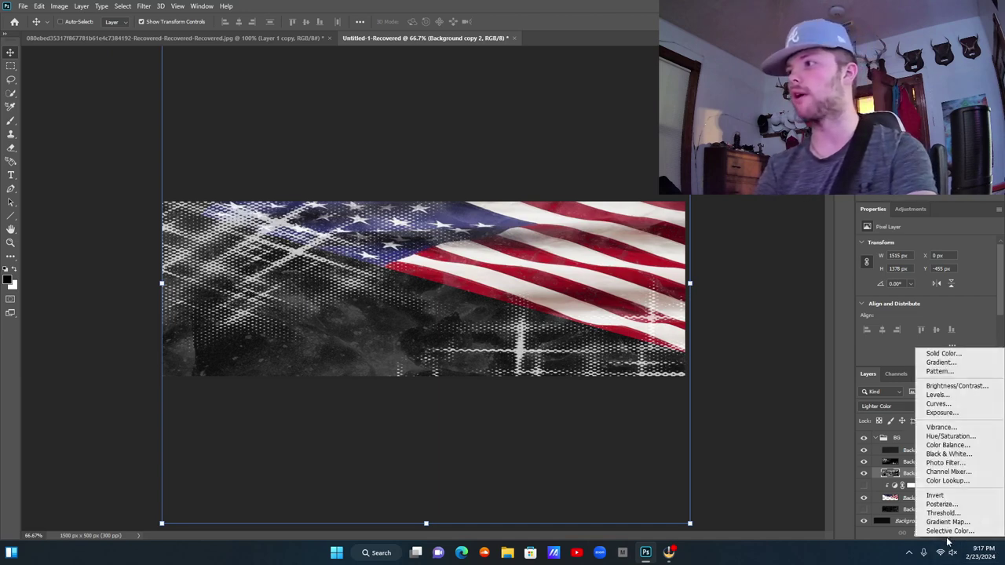
left_click(855, 533)
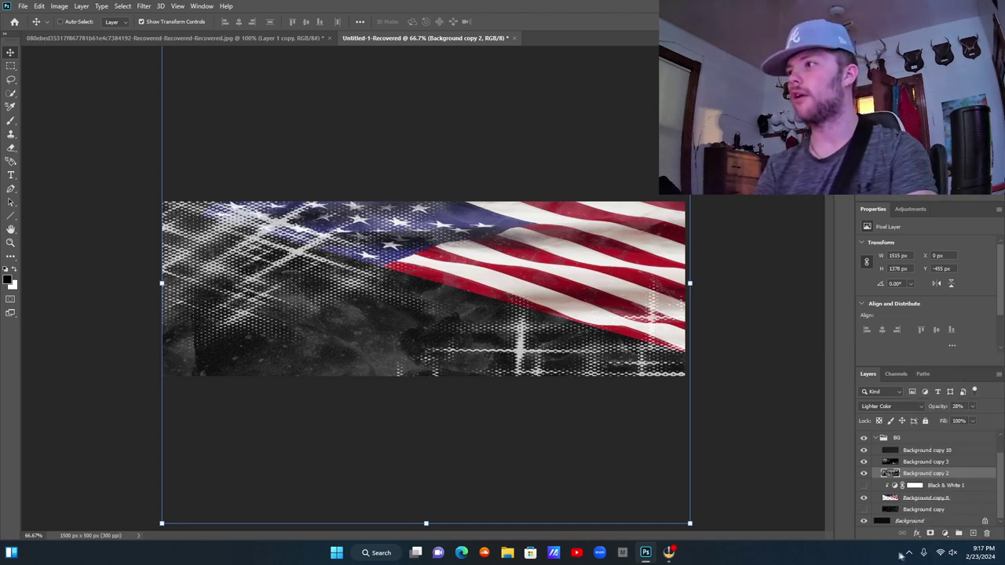
left_click(945, 535)
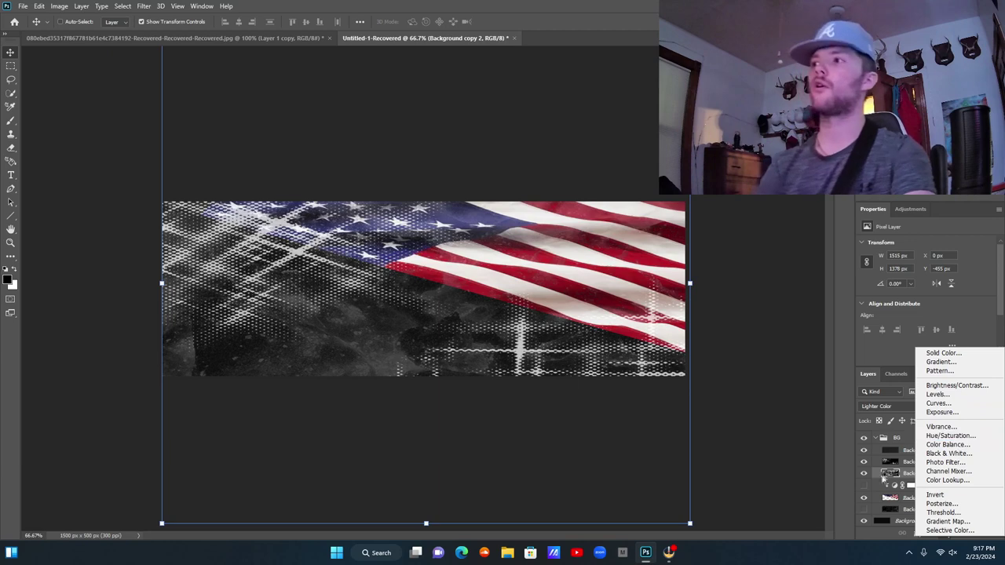
left_click(863, 486)
left_click(937, 522)
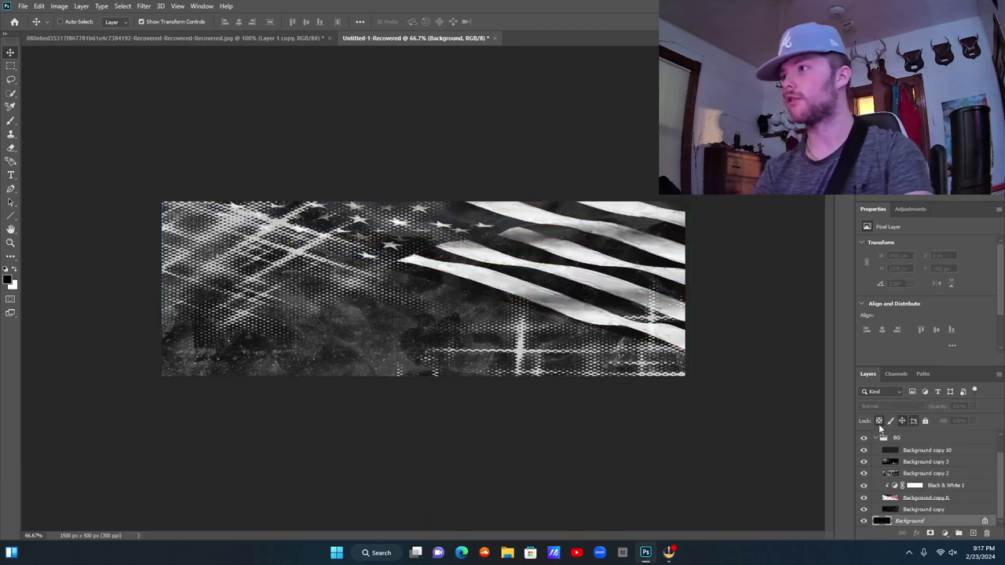
left_click(879, 440)
left_click(875, 438)
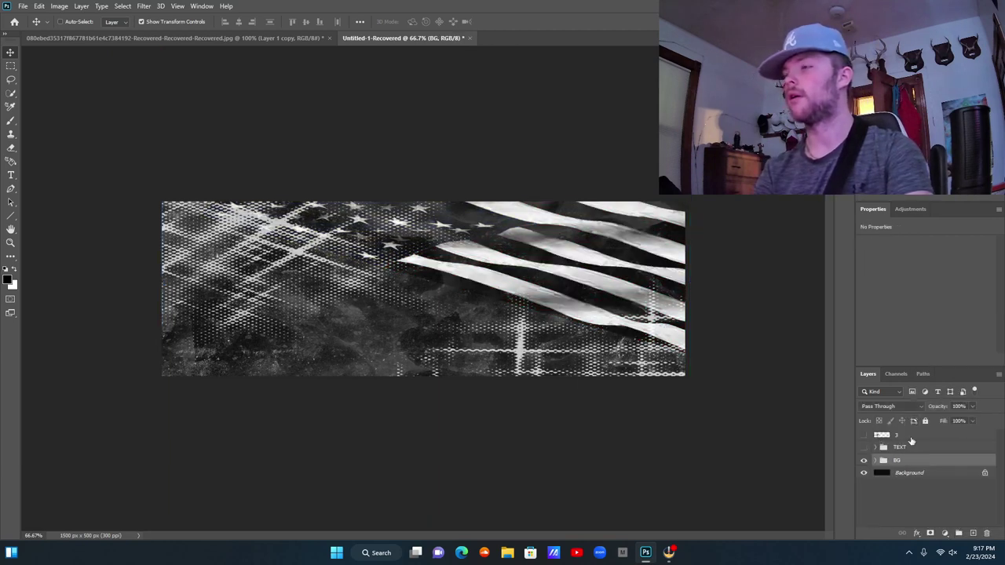
Show the TEXT group and layer 3, and move the layer's star shapes over the left rose, to about X 247 px, Y 103 px.
left_click(905, 448)
left_click(864, 447)
left_click(864, 435)
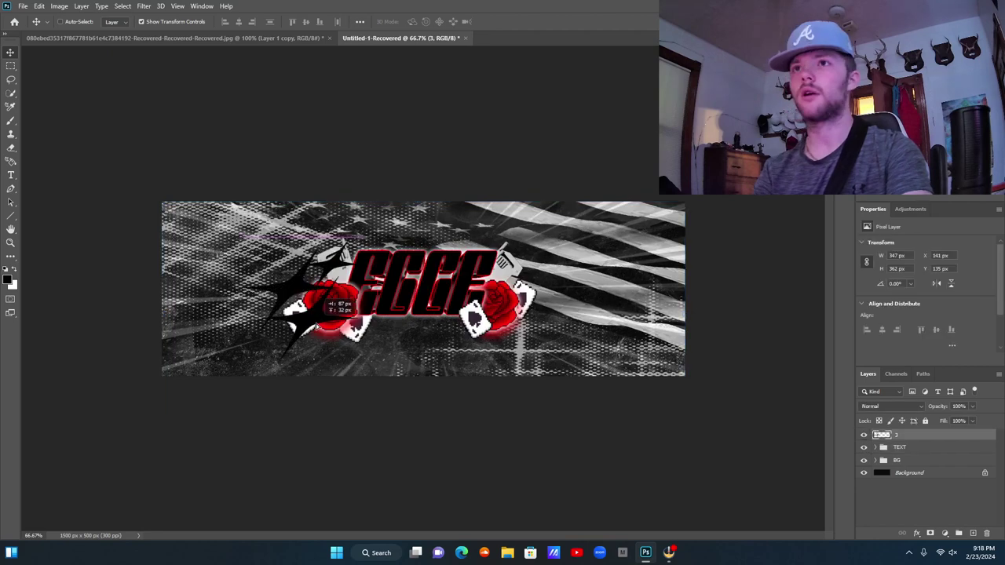
left_click_drag(314, 318, 372, 331)
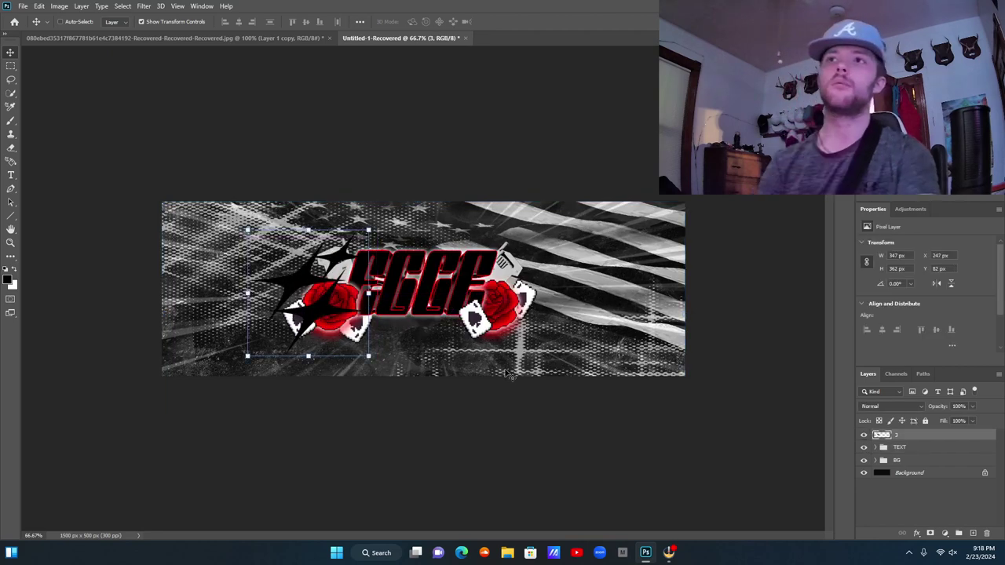
left_click_drag(302, 312, 304, 323)
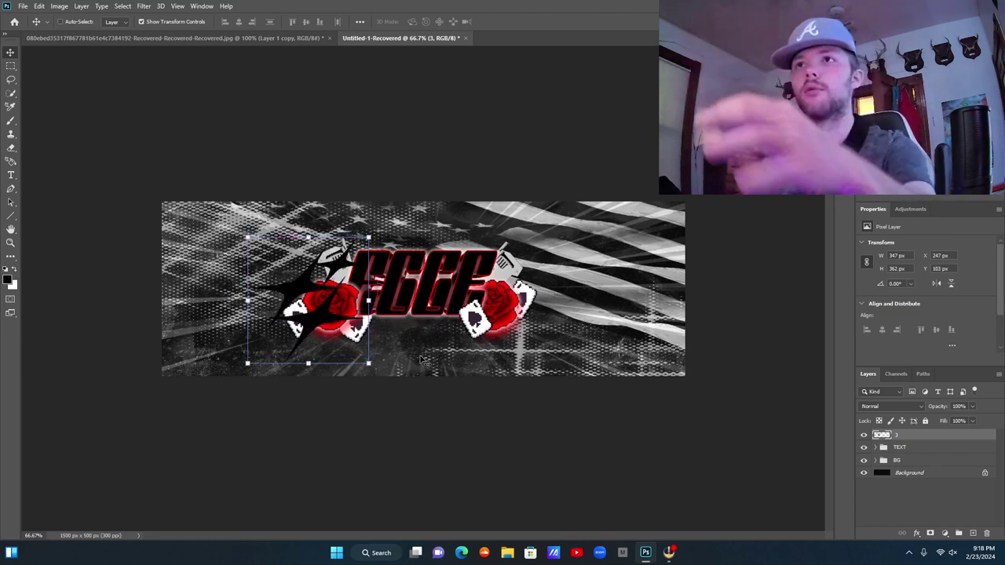
Add an Inner Glow to layer 3 in ff0000 with 100% opacity, 0% noise and a size of 13 px.
right_click(940, 424)
left_click(826, 113)
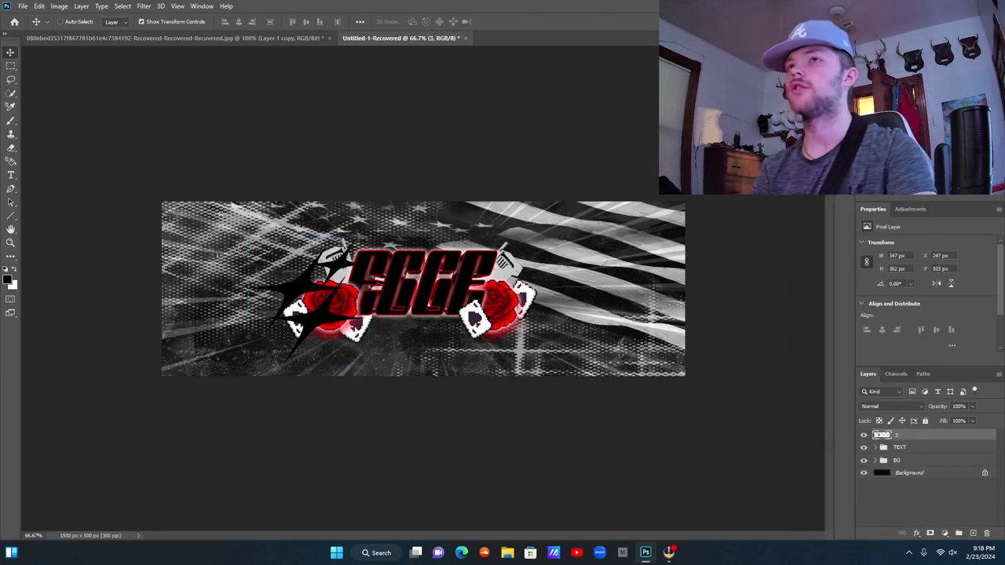
left_click(653, 256)
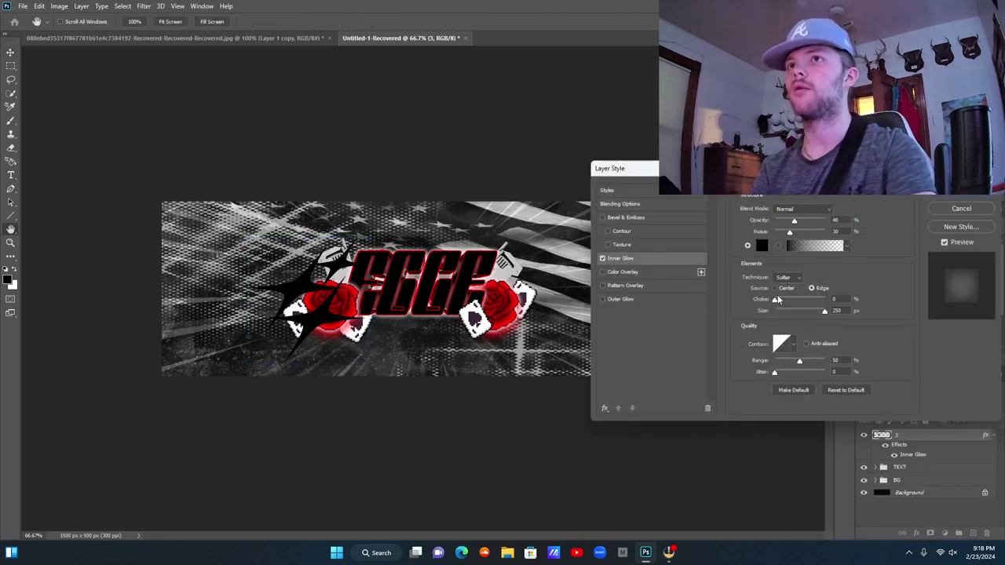
left_click(762, 246)
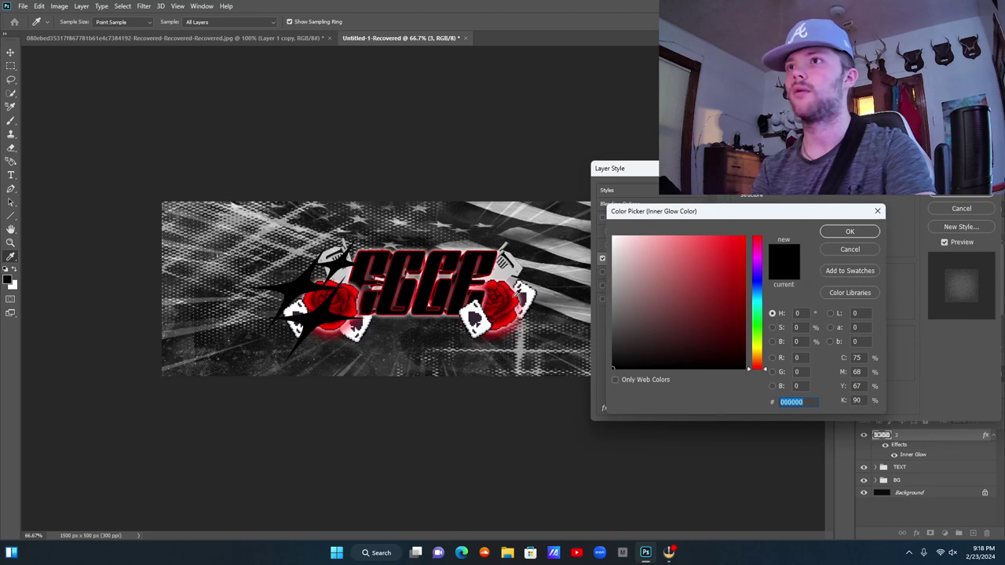
type("ff0000")
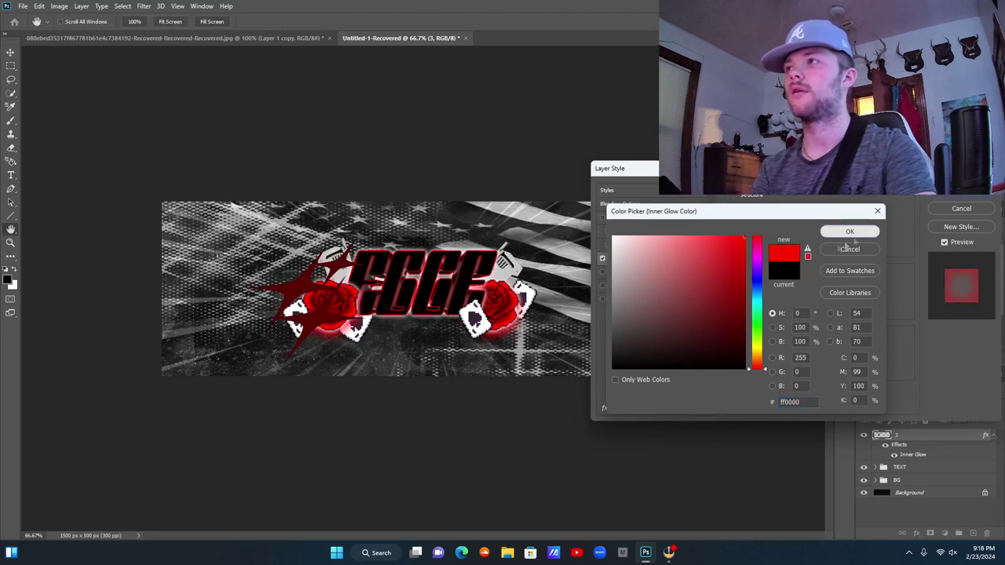
left_click(846, 235)
left_click_drag(800, 310, 782, 311)
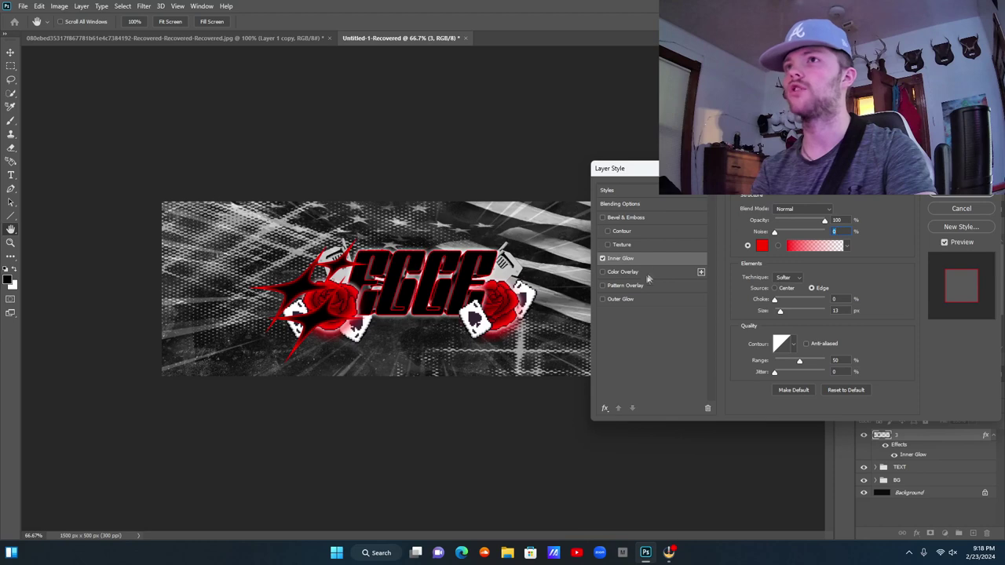
Add an Outer Glow to layer 3 in fc0000 with 0% spread and a size of 9 px, and apply the layer style.
left_click(631, 299)
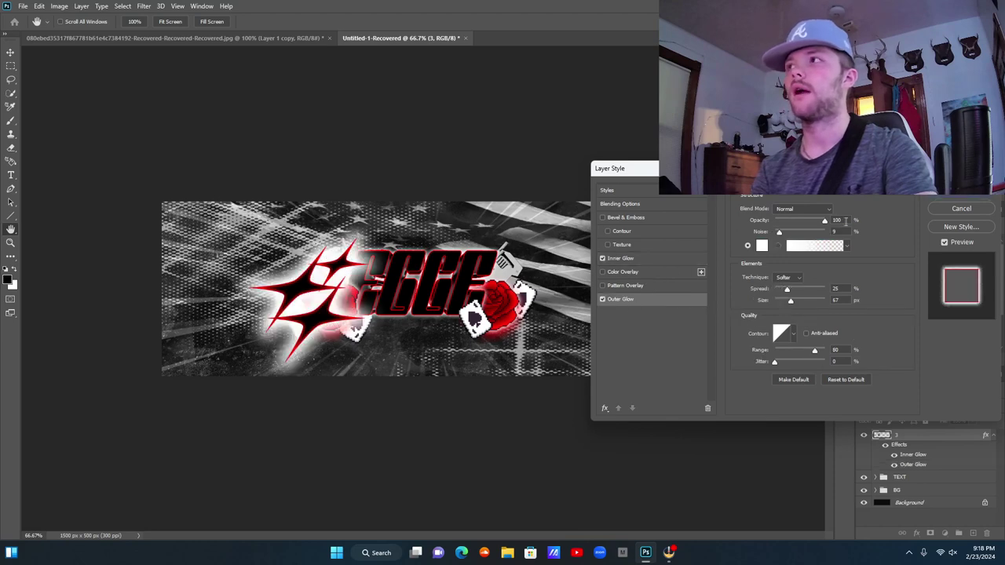
left_click(766, 247)
left_click(741, 252)
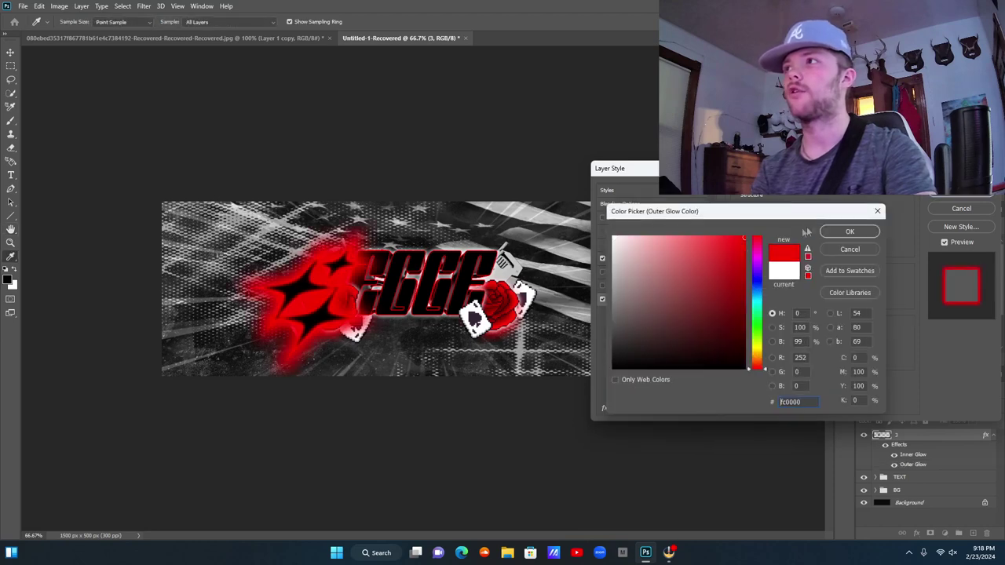
left_click(845, 231)
left_click(782, 299)
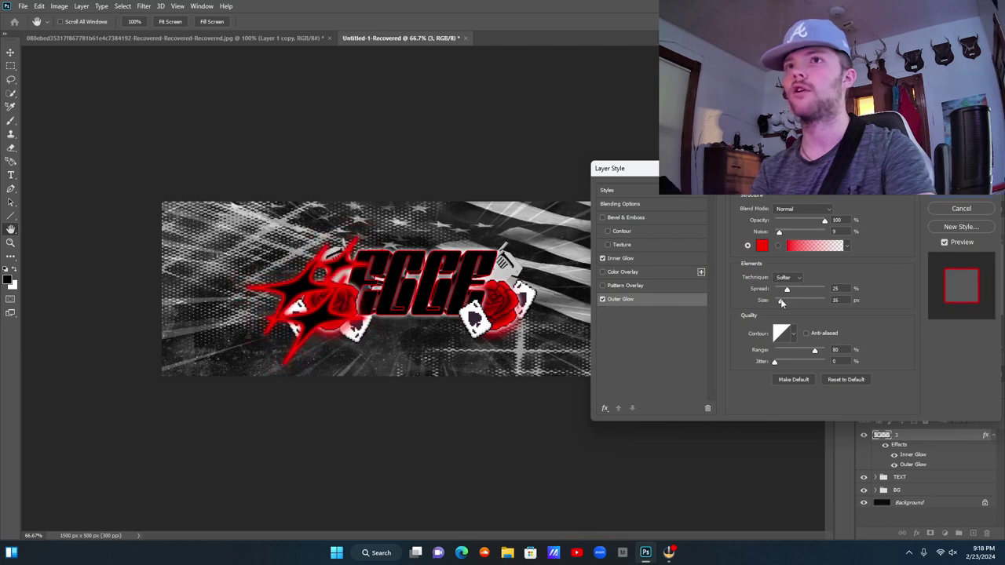
left_click_drag(783, 292, 768, 293)
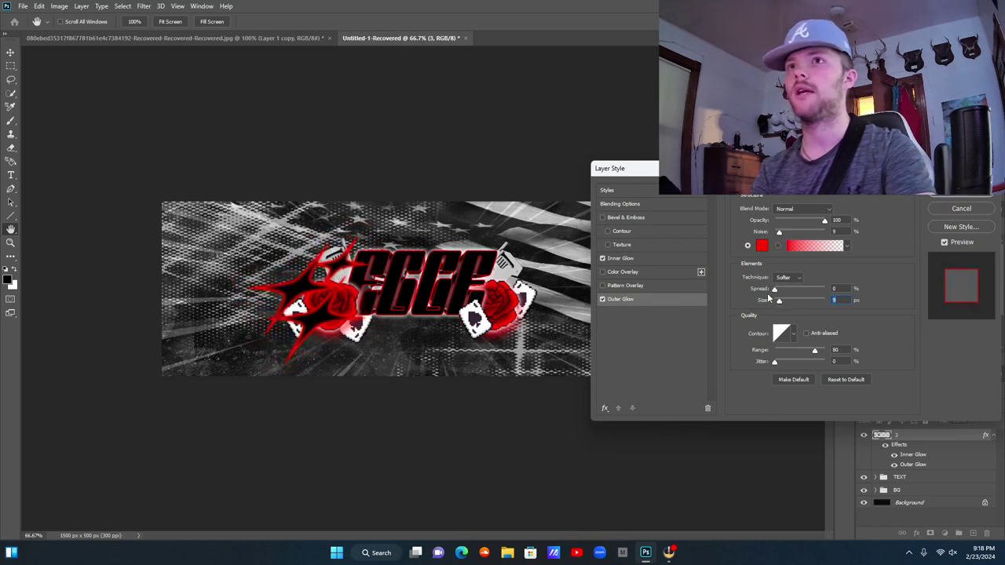
key("Return")
Collapse the effects list of layer 3 and duplicate the layer.
left_click(992, 436)
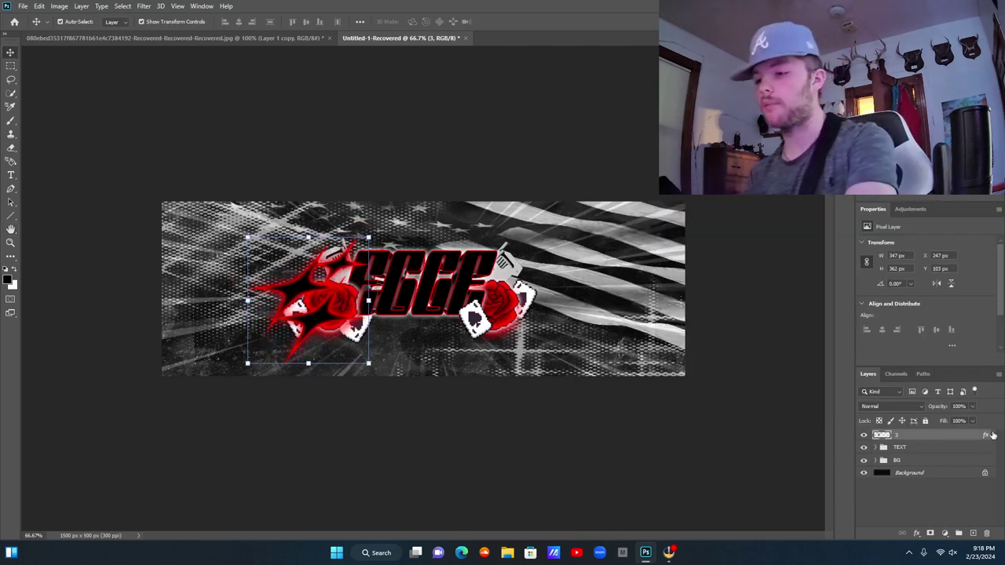
key("ctrl+j")
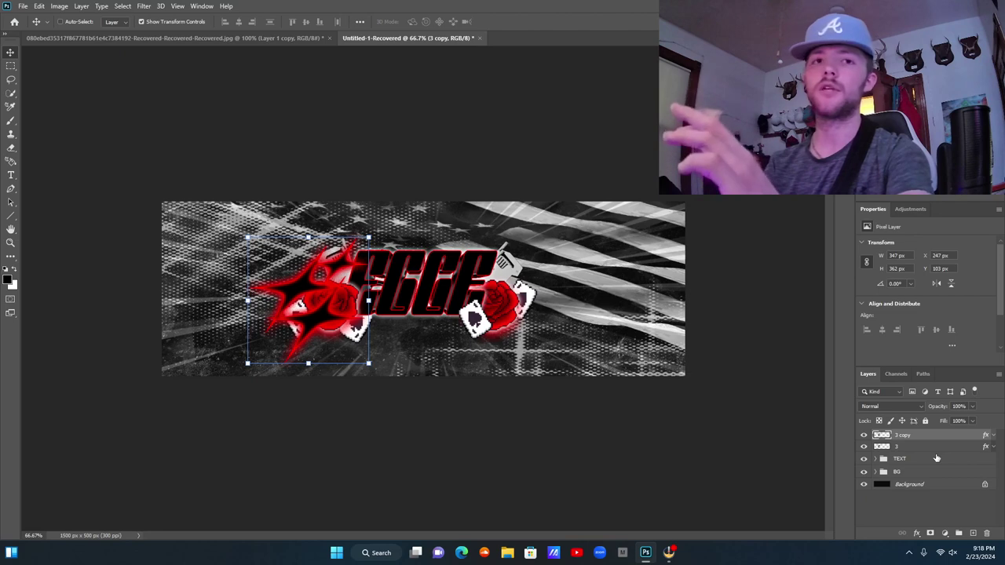
Turn off the Inner Glow and Outer Glow of the original layer 3 and enable its Color Overlay.
right_click(915, 440)
left_click(895, 20)
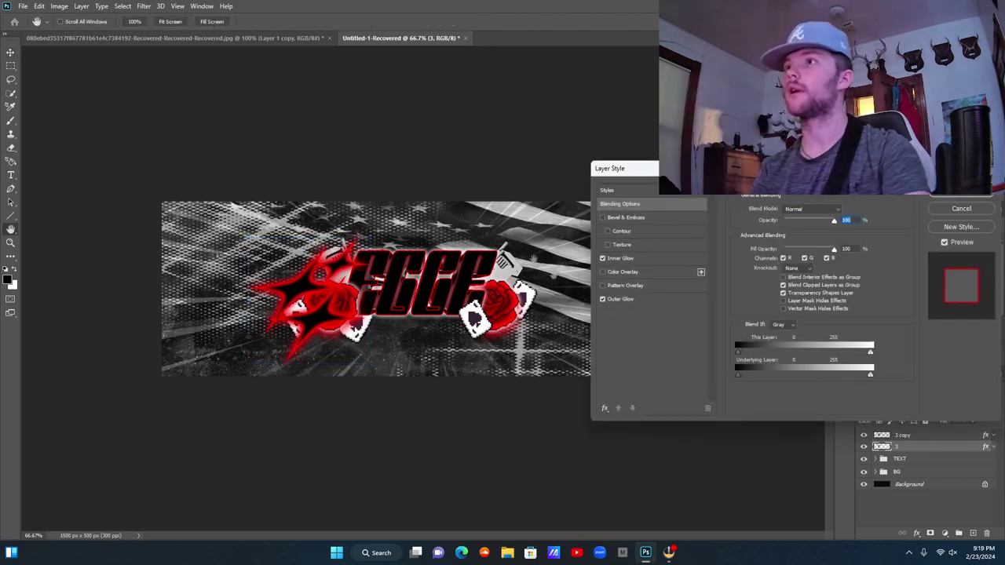
left_click(605, 259)
left_click(603, 259)
left_click(639, 272)
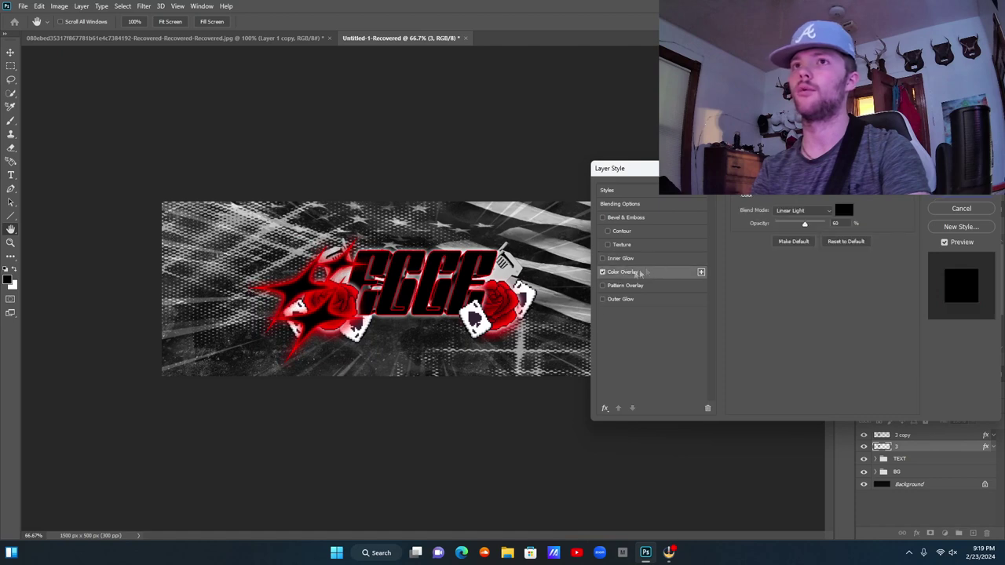
Set the Color Overlay of layer 3 to red ff0000.
left_click(840, 213)
left_click_drag(675, 281, 852, 243)
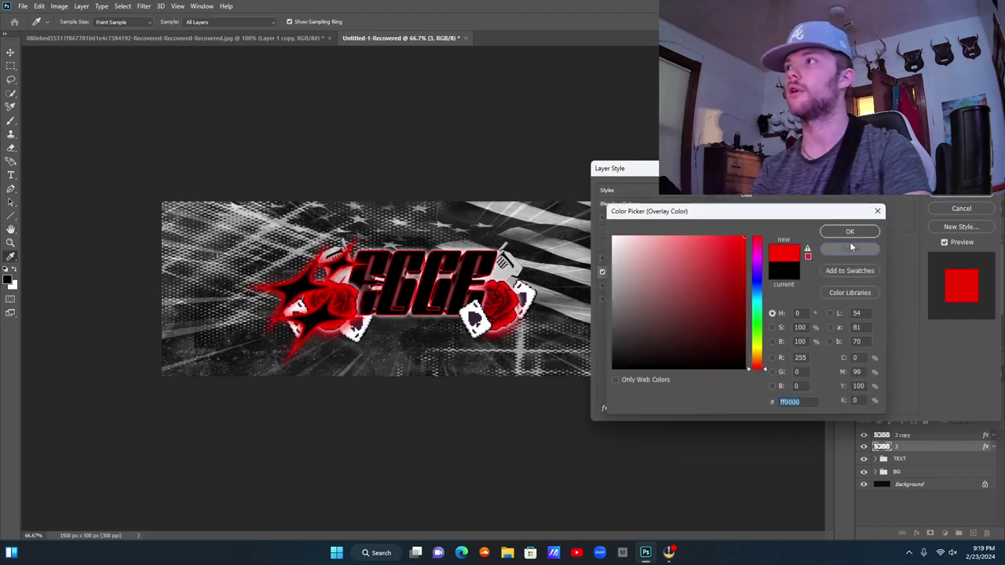
left_click(851, 248)
left_click(842, 210)
left_click(726, 235)
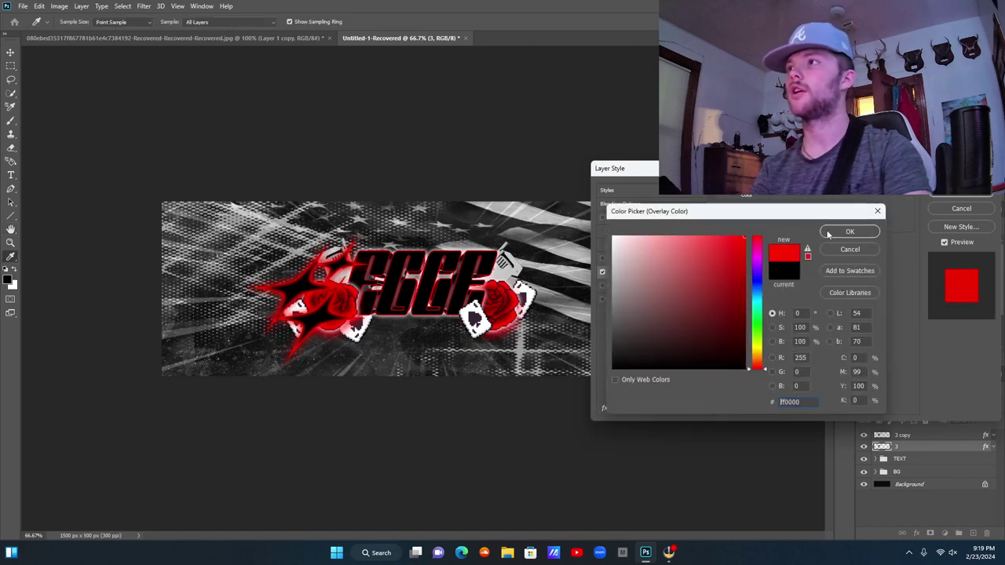
left_click(848, 232)
Set the Color Overlay to Normal blend mode with 100% opacity and apply the layer style to layer 3.
left_click(795, 215)
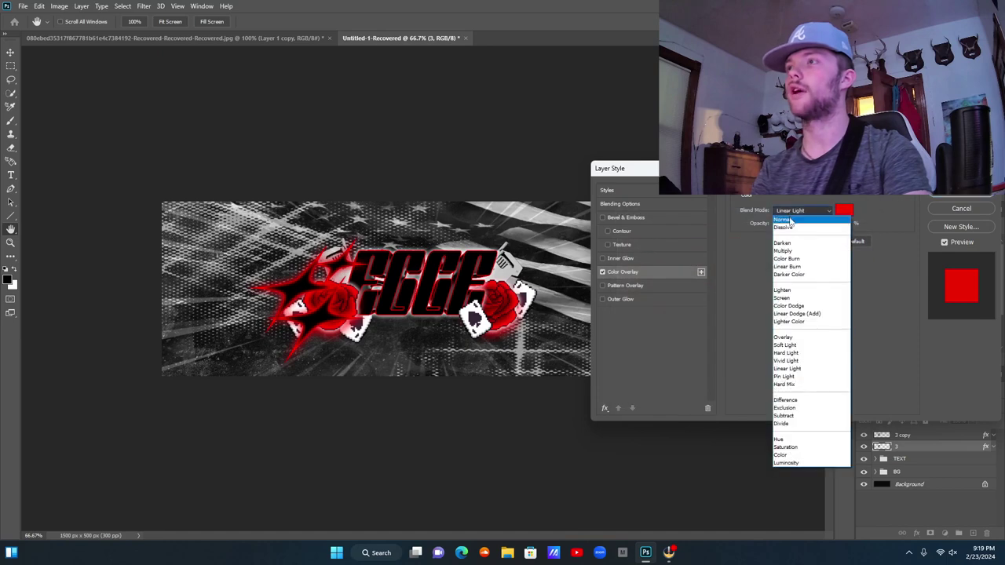
left_click(789, 218)
left_click_drag(805, 223, 826, 223)
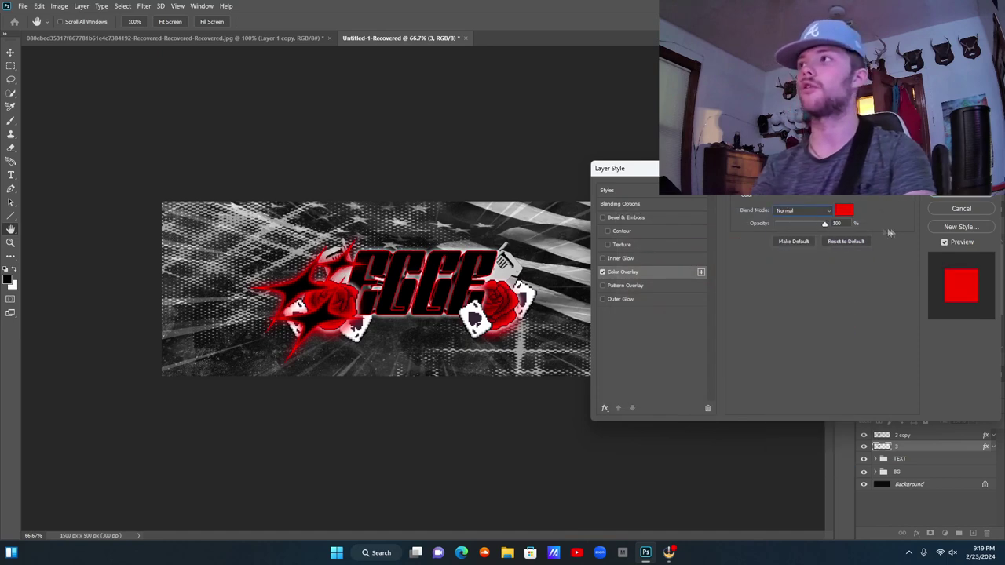
left_click(951, 193)
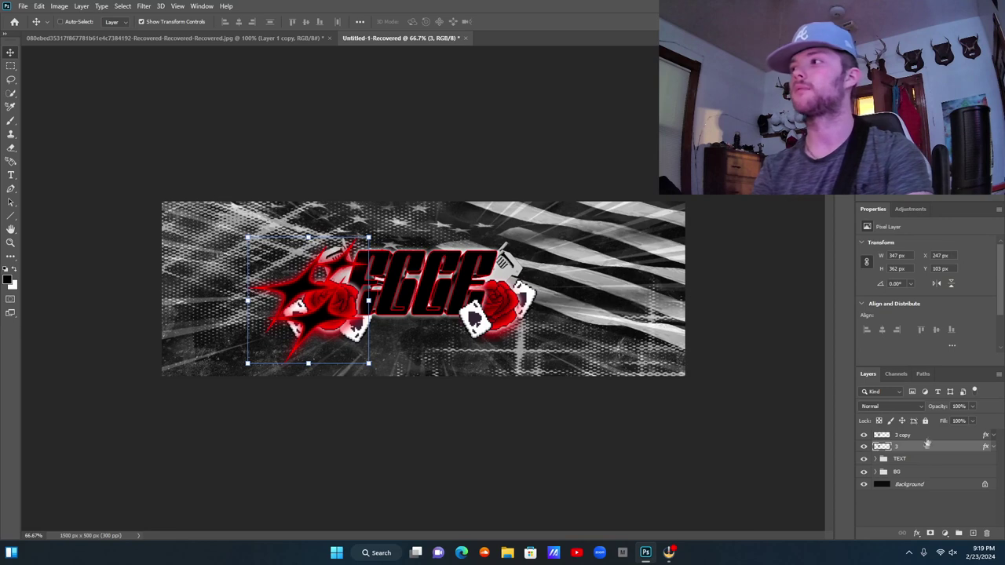
Rasterize the layer style of layer 3 and apply a Motion Blur with angle 0° and a distance of about 253 pixels.
right_click(921, 448)
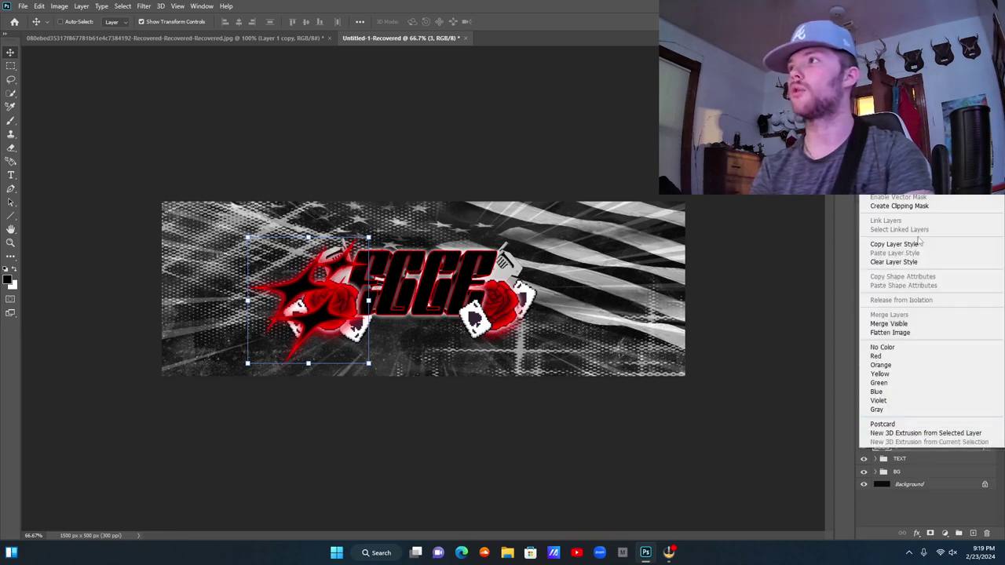
left_click(903, 173)
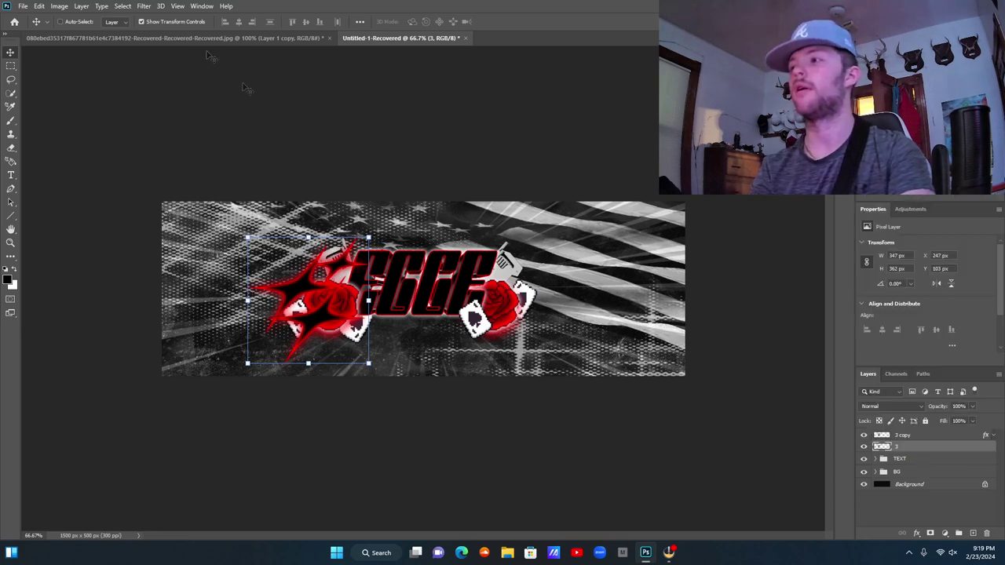
left_click(143, 5)
mouse_move(236, 124)
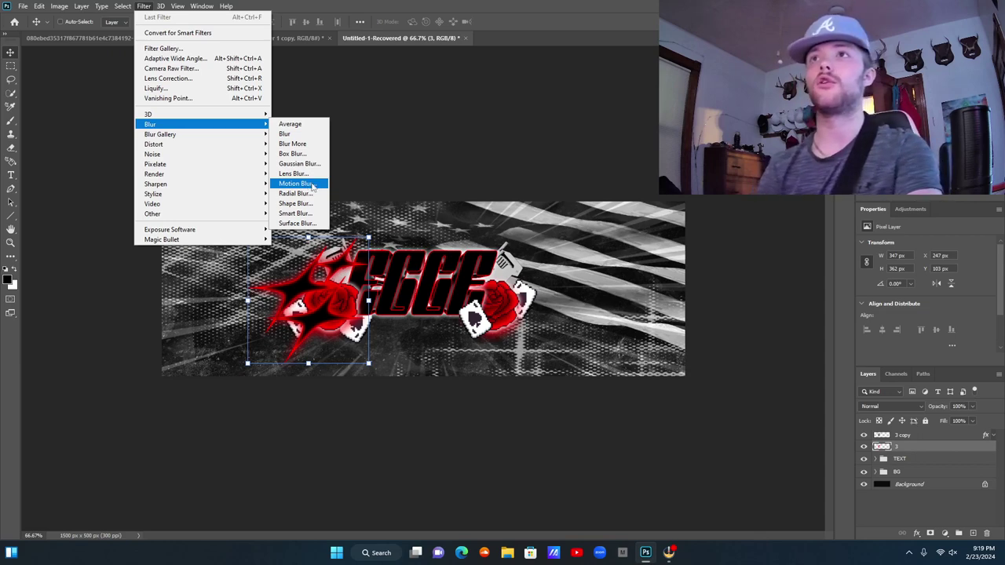
left_click(309, 183)
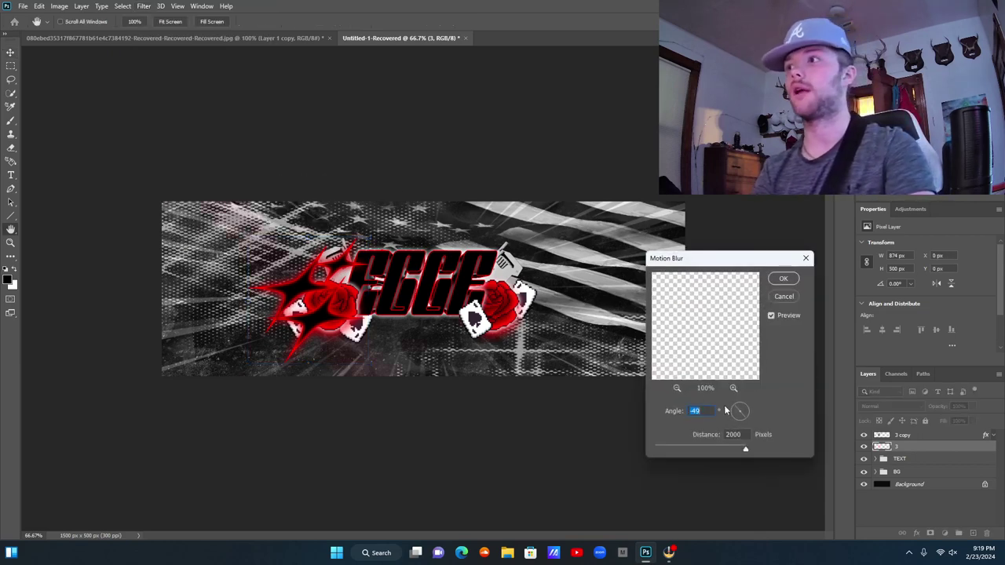
type("0")
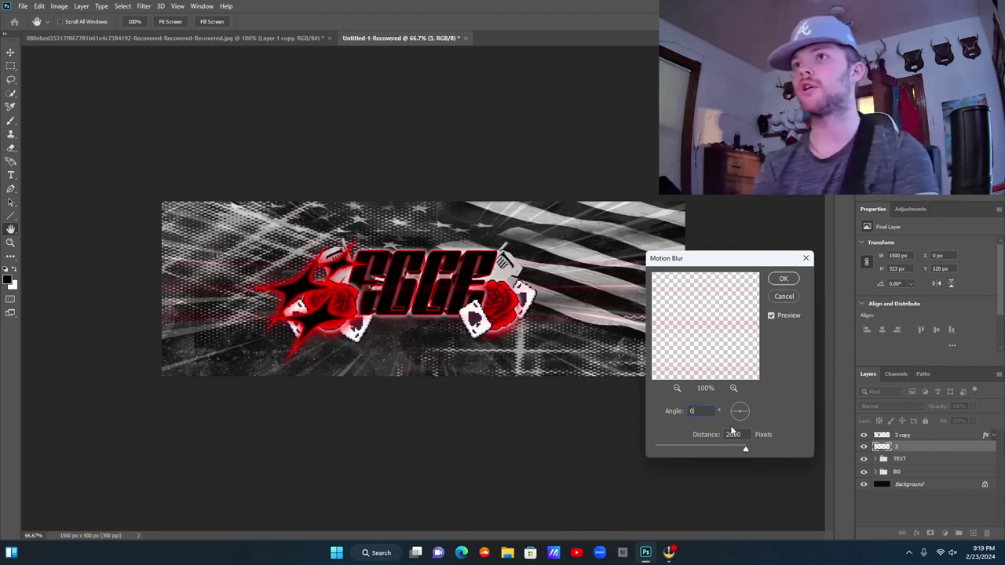
left_click_drag(746, 450, 706, 452)
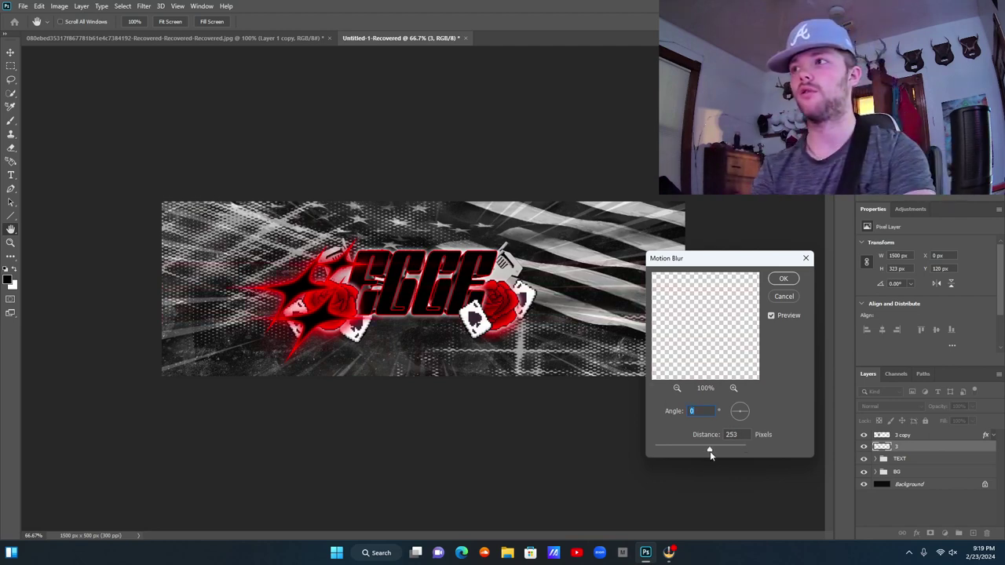
left_click_drag(711, 456, 711, 454)
left_click(785, 280)
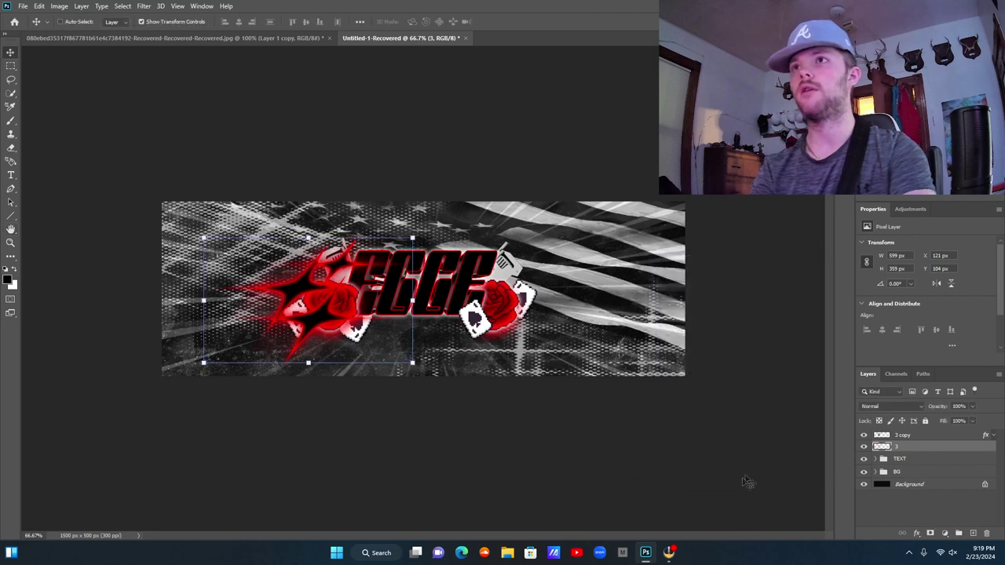
Duplicate the blurred layer 3 twice and merge the three blurred layers into one.
key("ctrl+j")
key("ctrl+j")
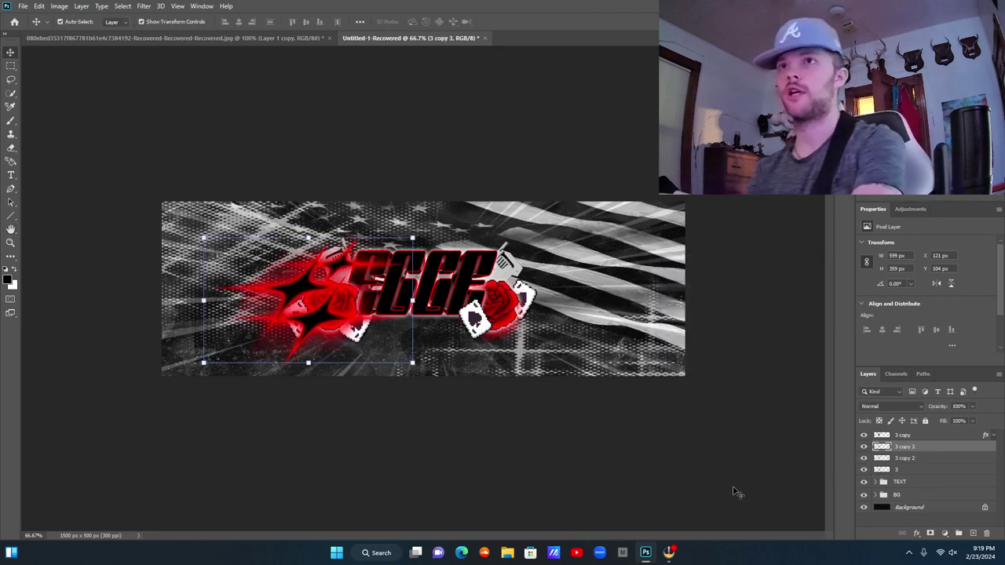
left_click(915, 471, "shift")
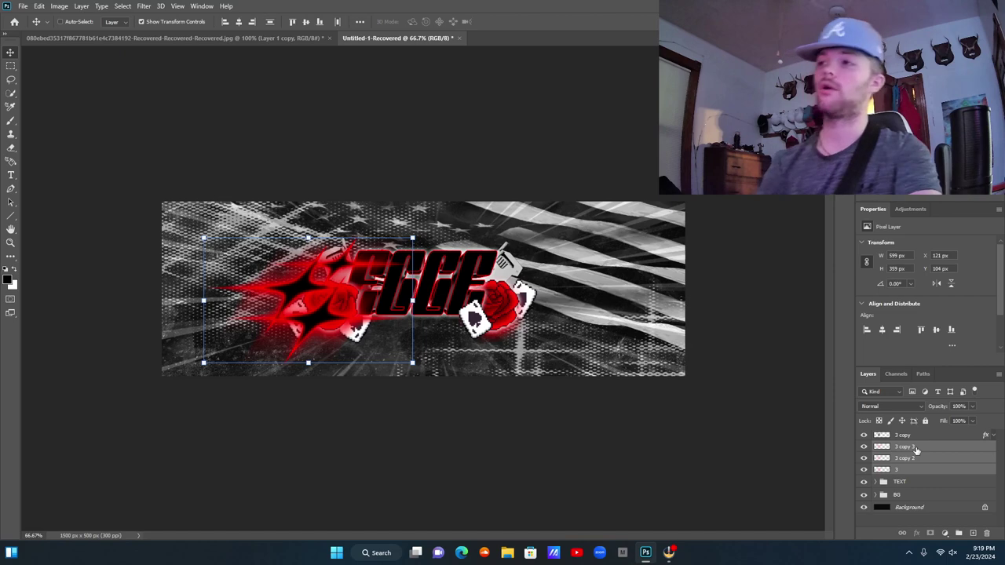
right_click(916, 449)
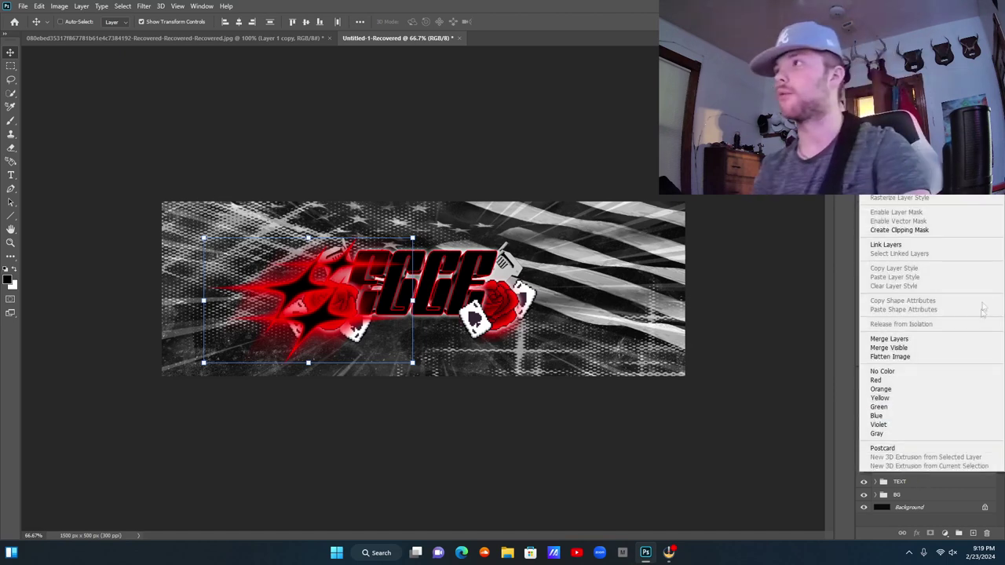
left_click(964, 347)
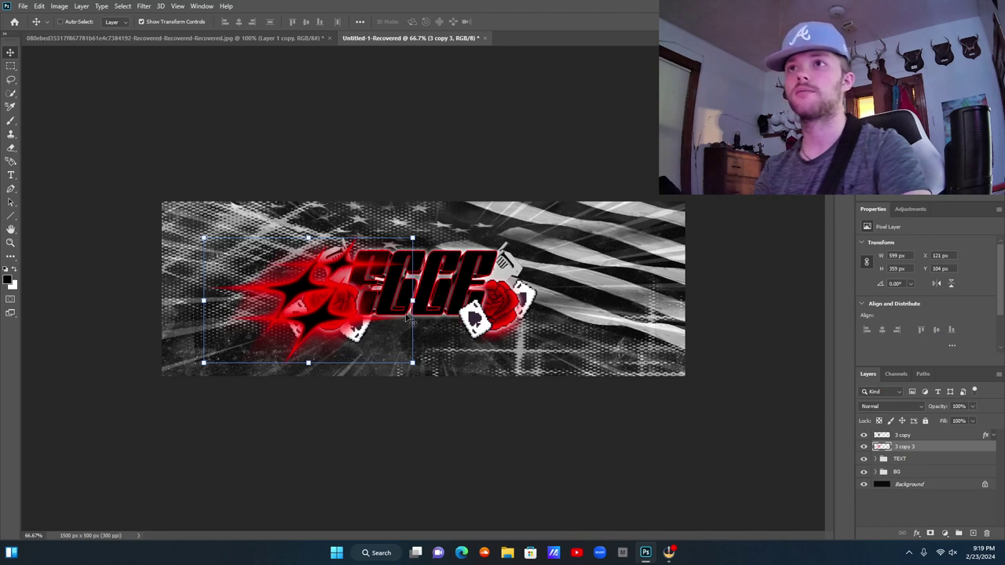
Free-transform the merged blur layer, pulling its right edge in toward the black stars.
key("ctrl+t")
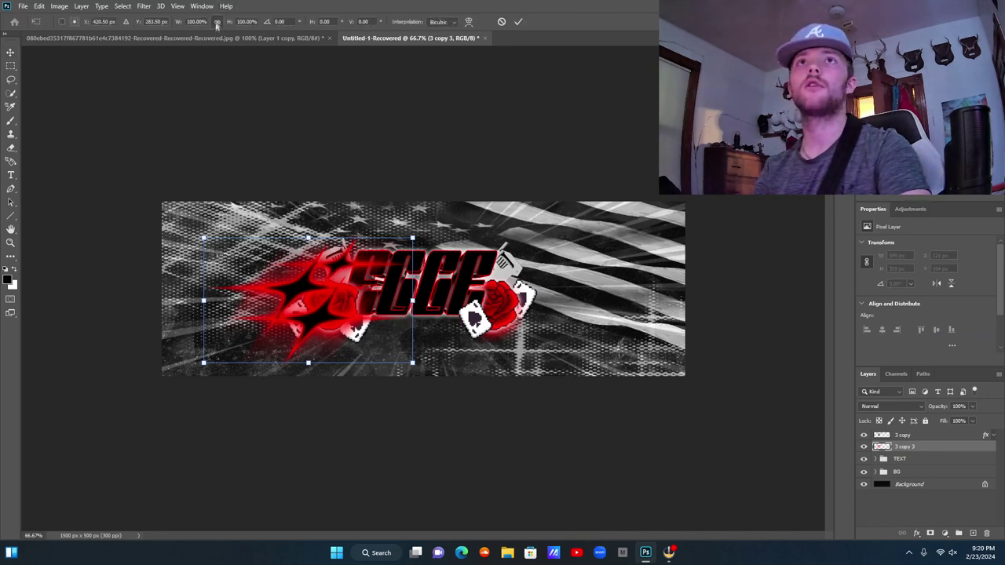
left_click_drag(412, 301, 382, 308)
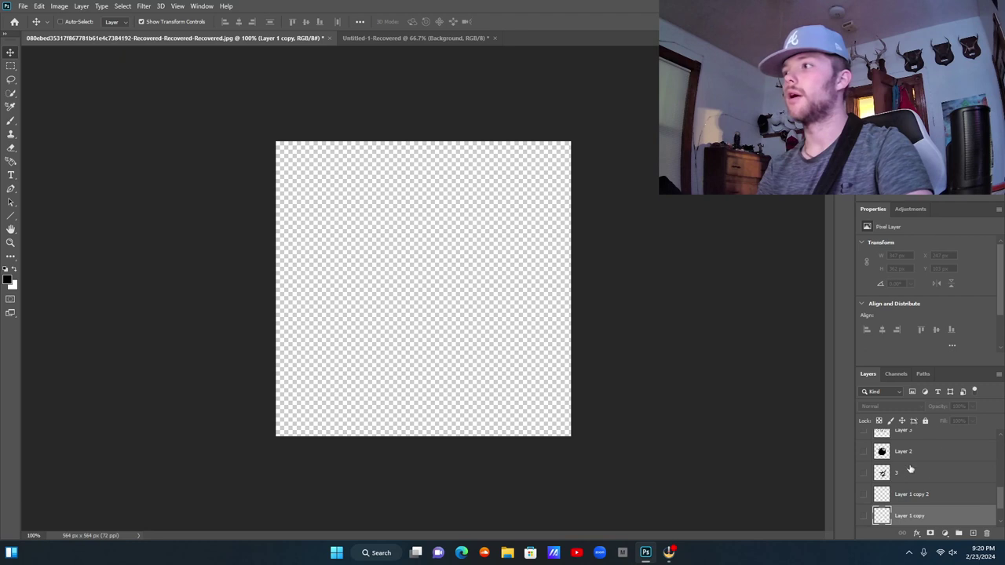
Duplicate the layers from Layer 2 up to Background copy 6, excluding Background copy 5, into Untitled-1-Recovered and switch to that document.
scroll(911, 469, "up", 1)
scroll(914, 516, "down", 1)
left_click(914, 449)
scroll(918, 460, "up", 3)
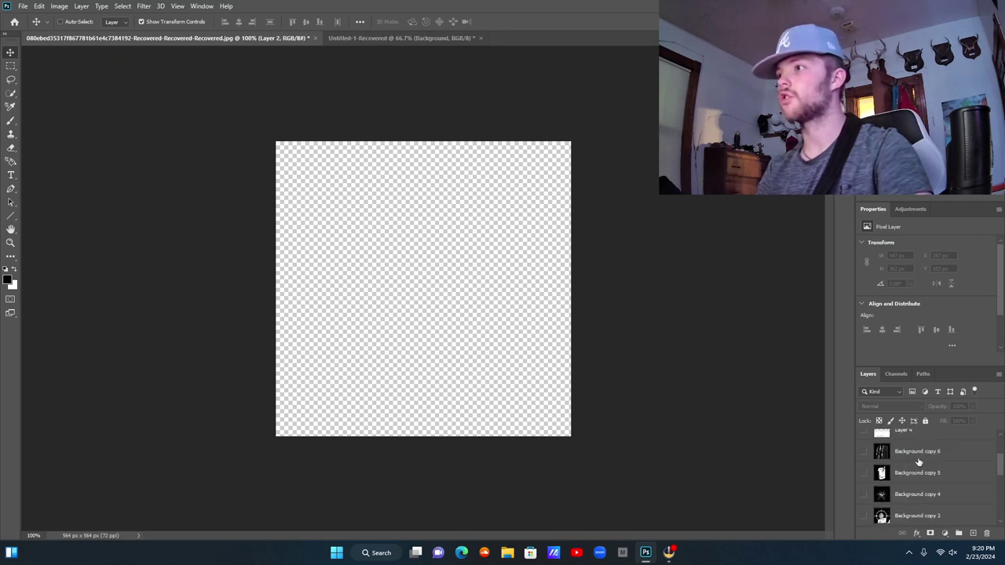
left_click(919, 463, "shift")
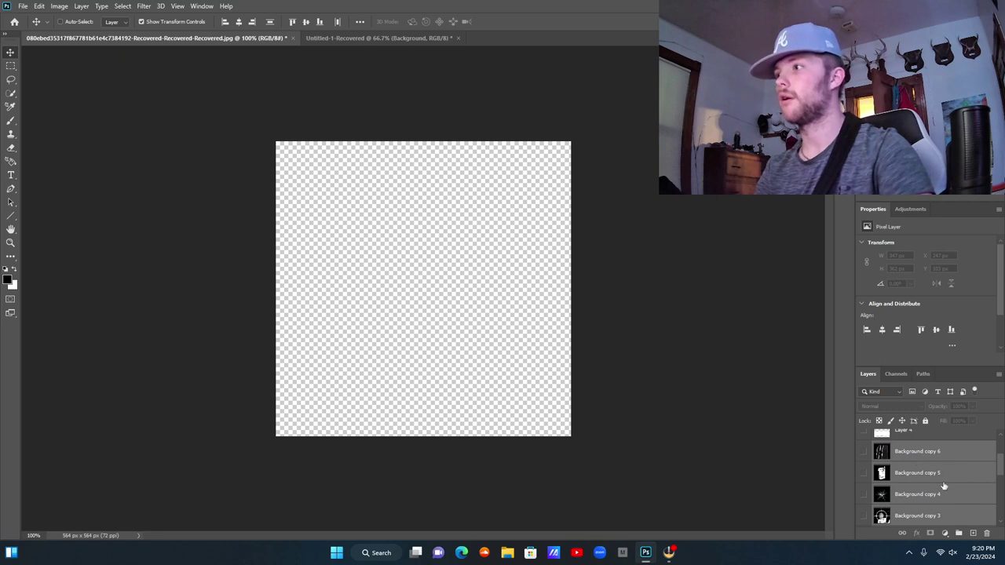
left_click(943, 480, "ctrl")
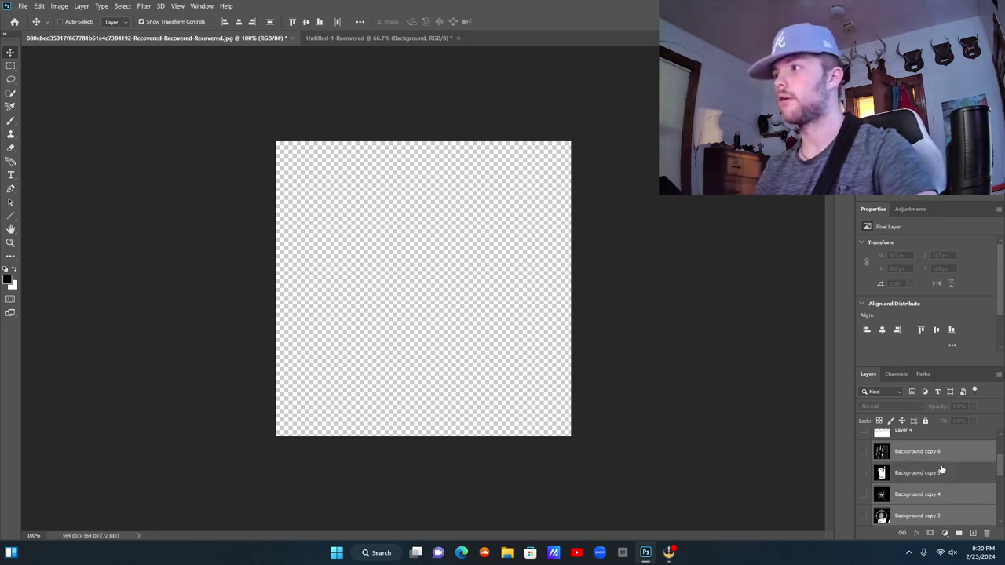
scroll(941, 473, "up", 1)
scroll(941, 484, "down", 1)
left_click_drag(940, 485, 941, 480)
right_click(941, 480)
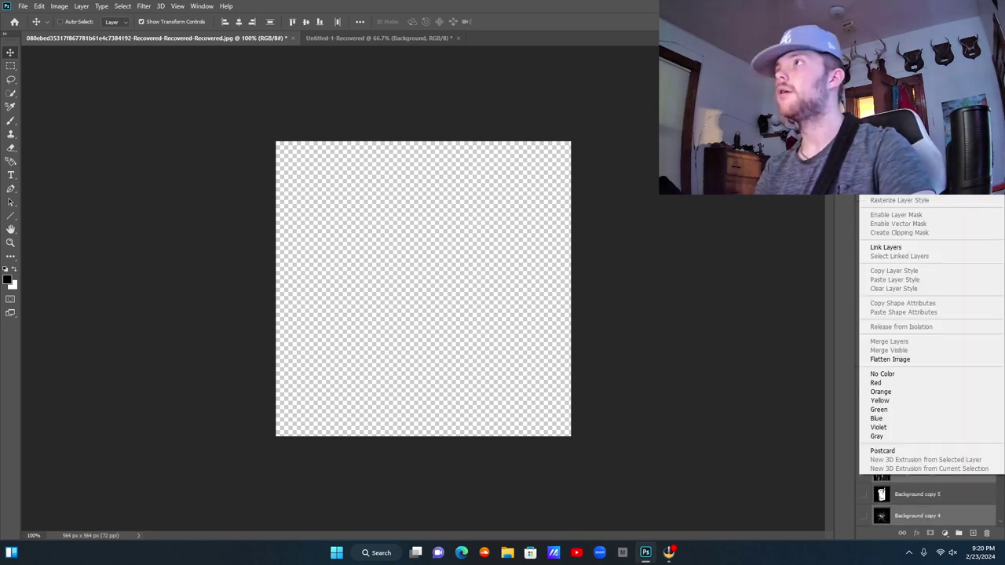
left_click(899, 98)
left_click(502, 192)
left_click(493, 211)
left_click(587, 154)
left_click(352, 38)
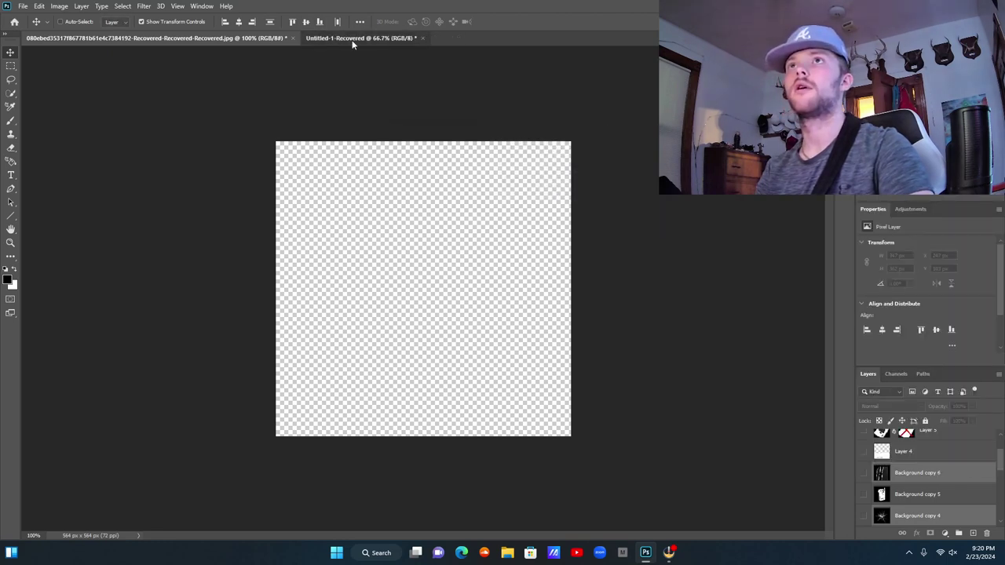
Select the wider torn paper piece on Background copy 6 with the Quick Selection tool, including its white torn edge.
scroll(923, 444, "up", 1)
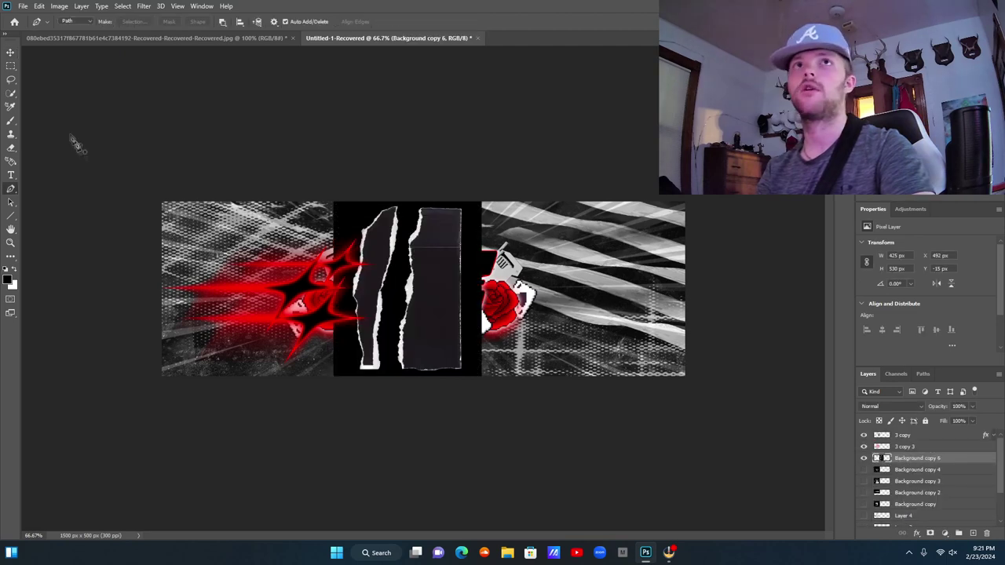
left_click(11, 94)
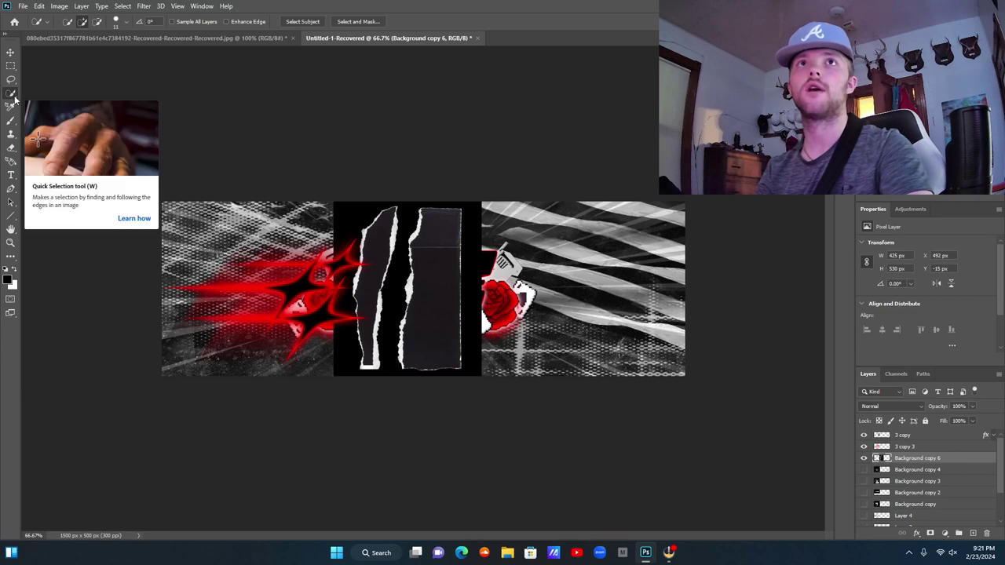
left_click(426, 278)
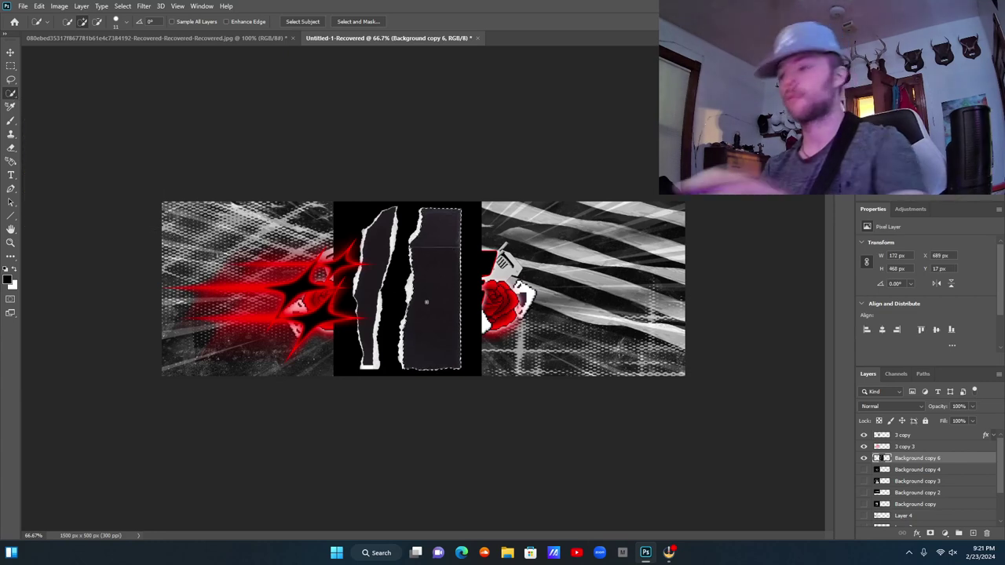
key("ctrl+plus")
key("ctrl+plus")
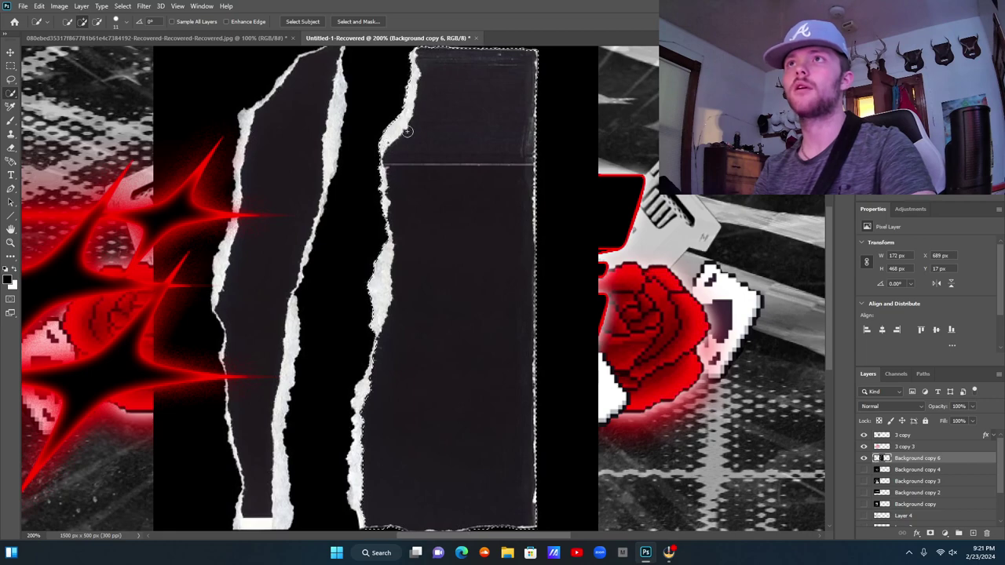
scroll(412, 139, "down", 2)
scroll(411, 139, "down", 1)
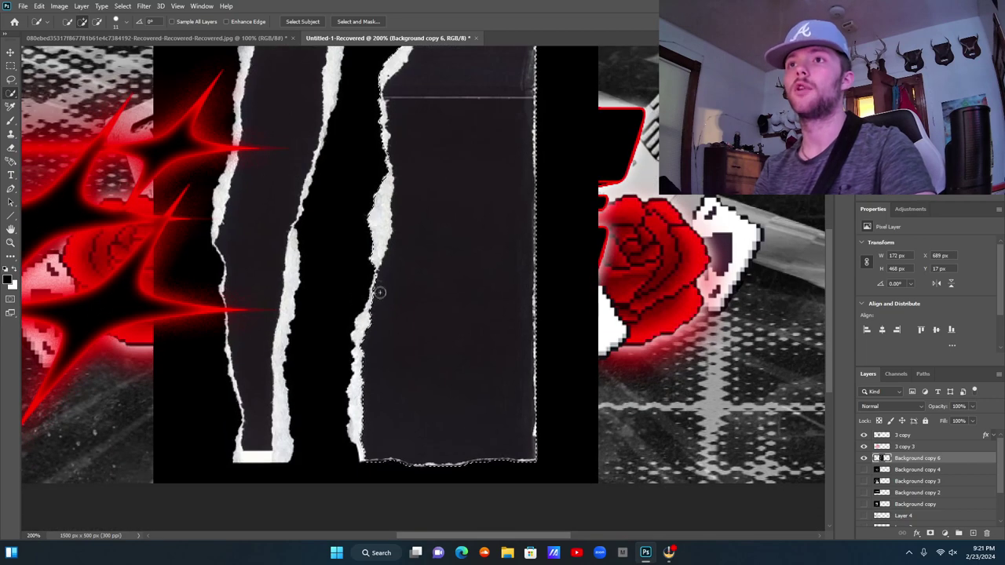
left_click(366, 315)
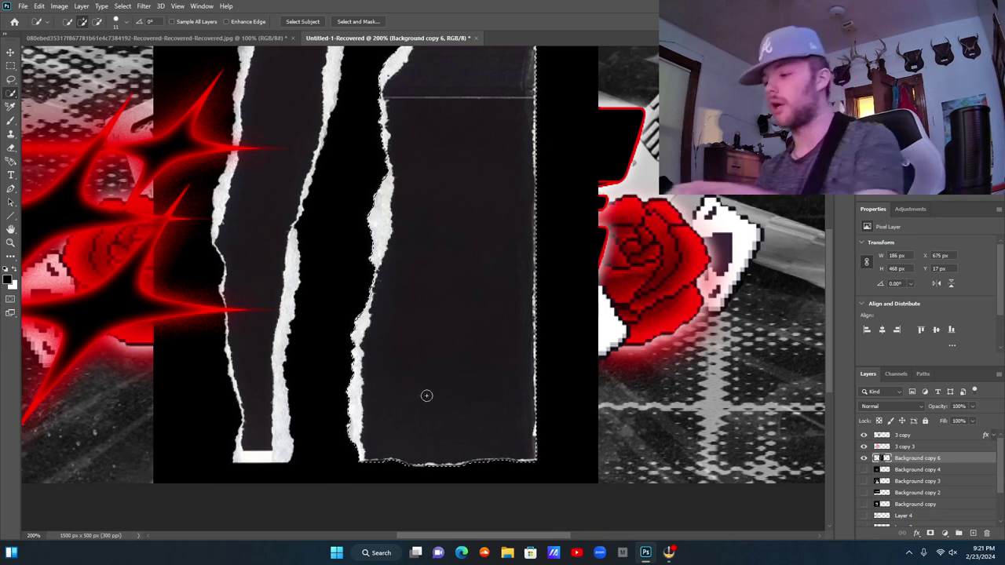
Rotate the cut-out torn paper piece to -62° and place it across the banner's upper-right corner.
key("ctrl+minus")
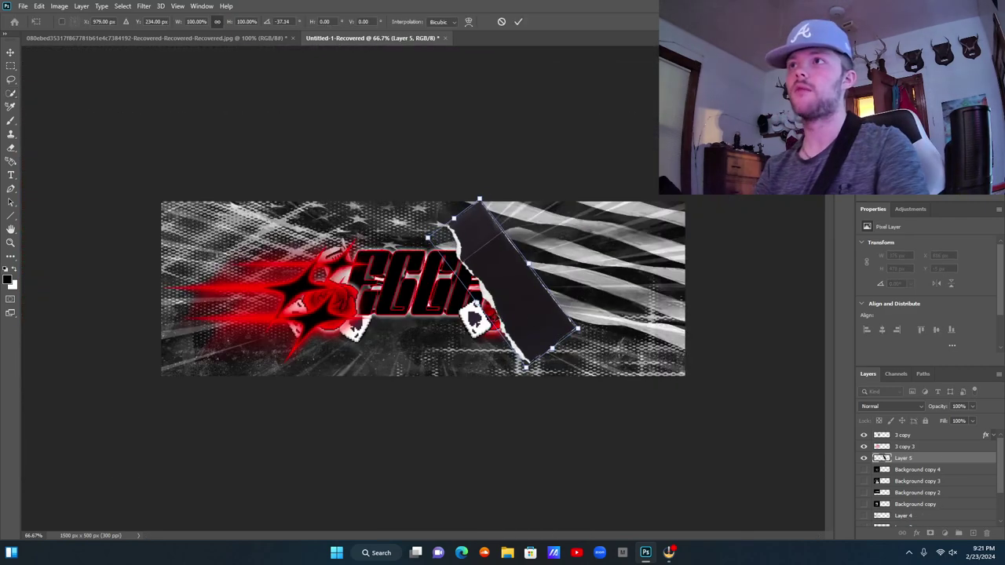
left_click_drag(512, 300, 685, 254)
left_click_drag(742, 228, 672, 216)
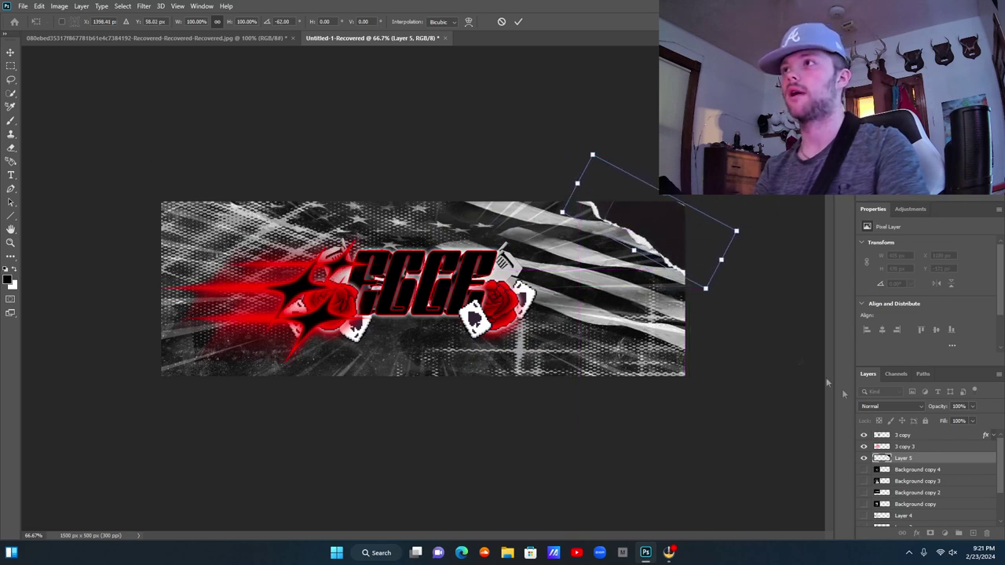
key("Return")
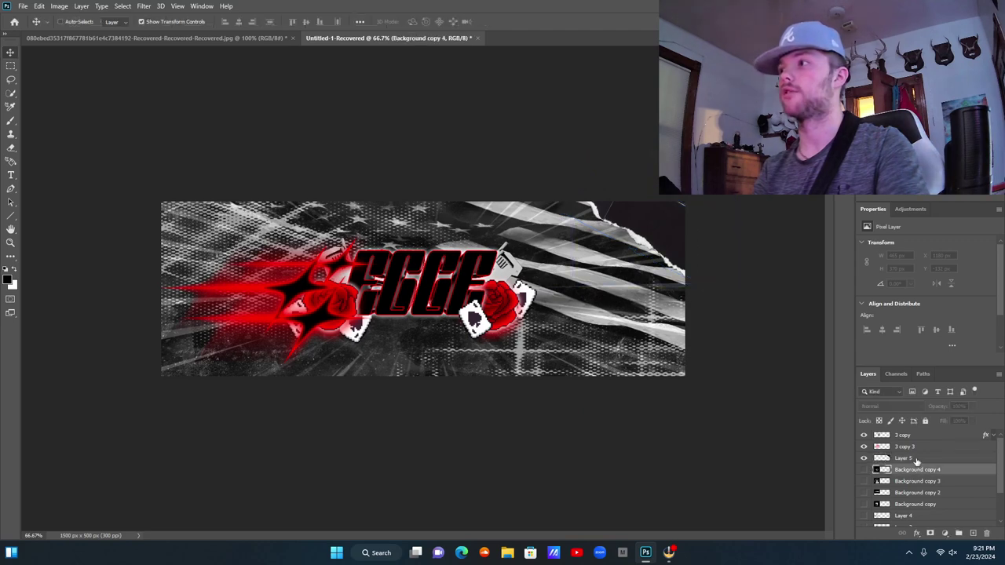
Try other blend modes on the torn paper piece of Layer 5, return to Normal, and adjust its size and position in the upper-right corner.
left_click(893, 407)
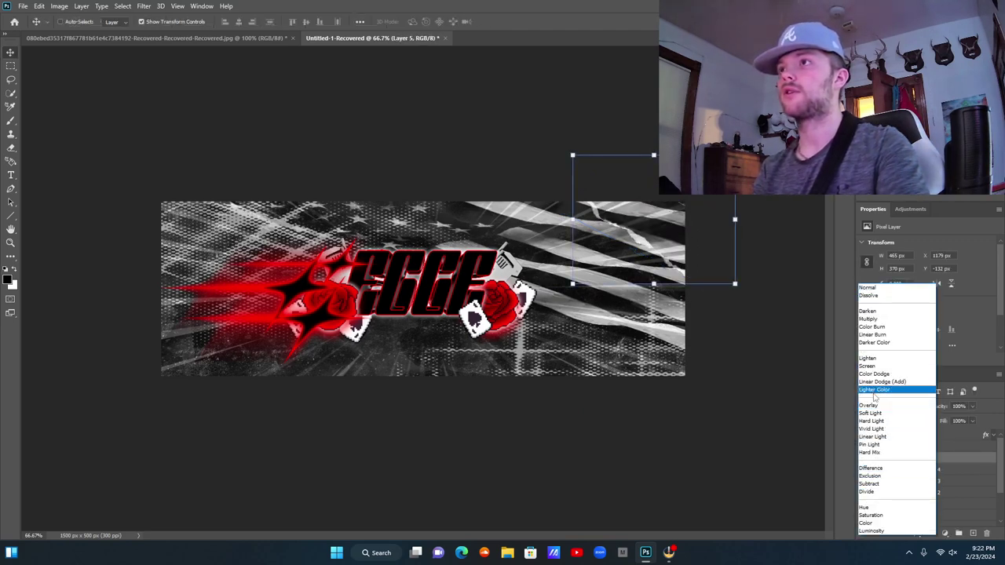
left_click(654, 378)
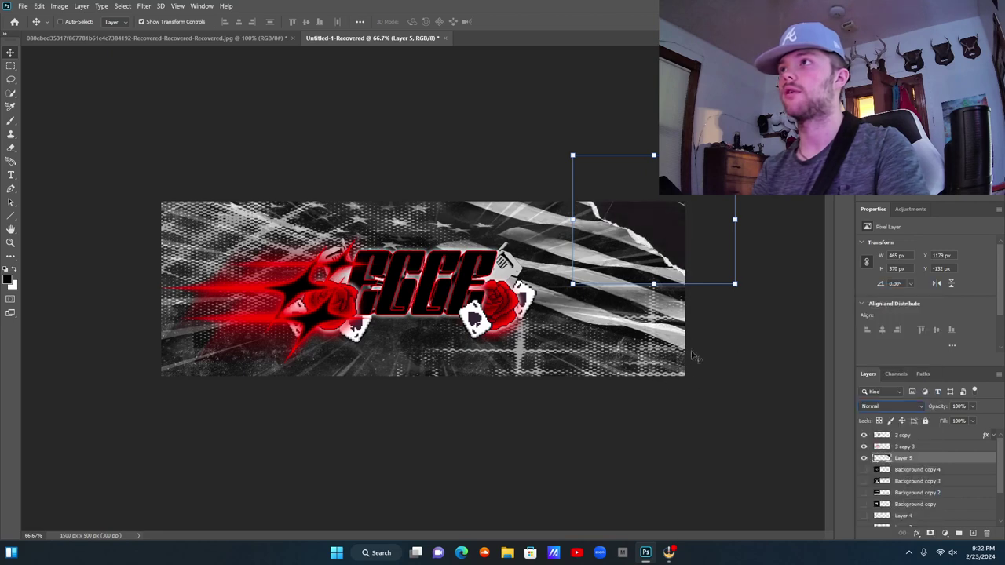
left_click_drag(735, 155, 747, 146)
left_click_drag(707, 181, 705, 185)
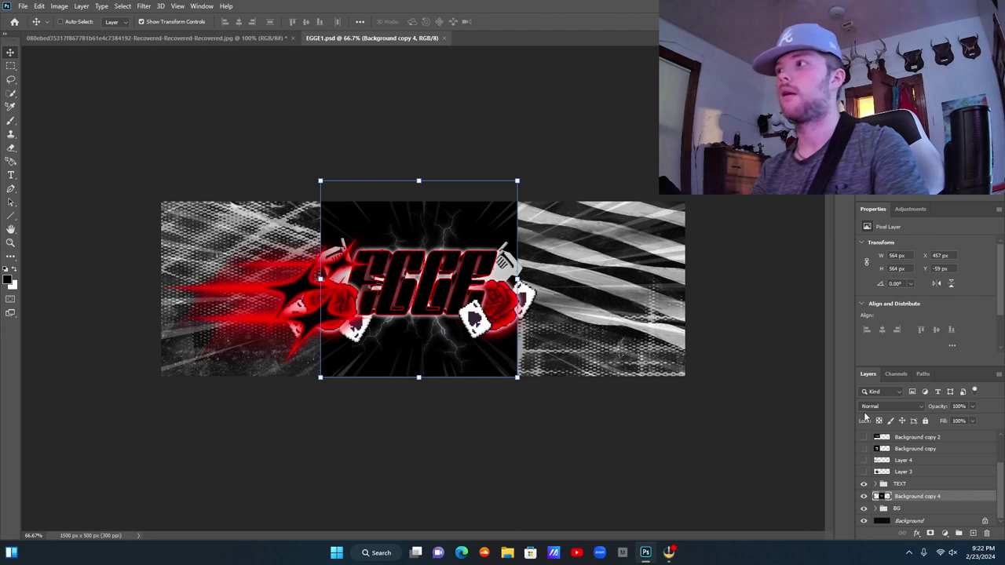
Set the lightning layer Background copy 4 to Linear Dodge (Add) and scale it to about 136% by 124% around the logo.
left_click(893, 406)
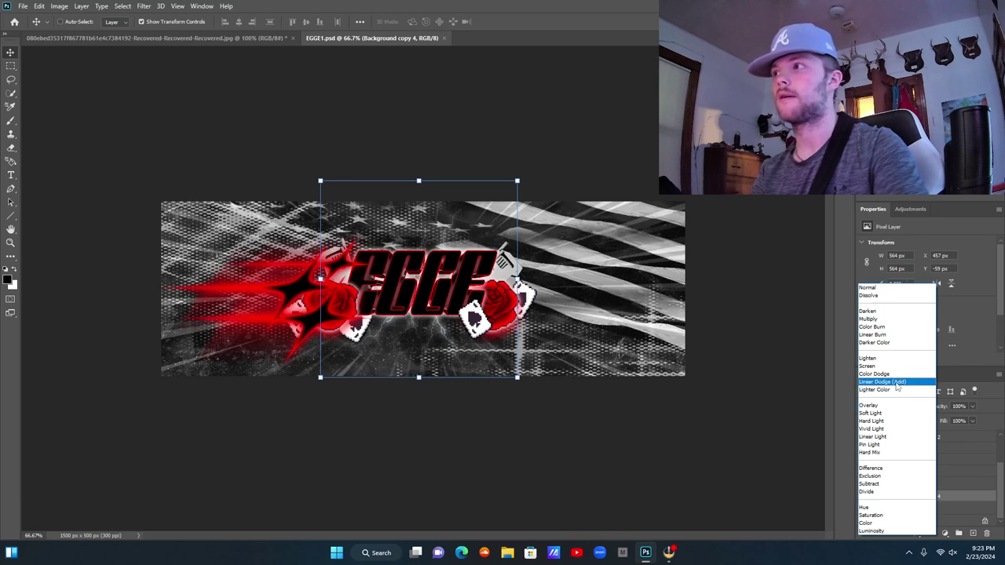
left_click(897, 382)
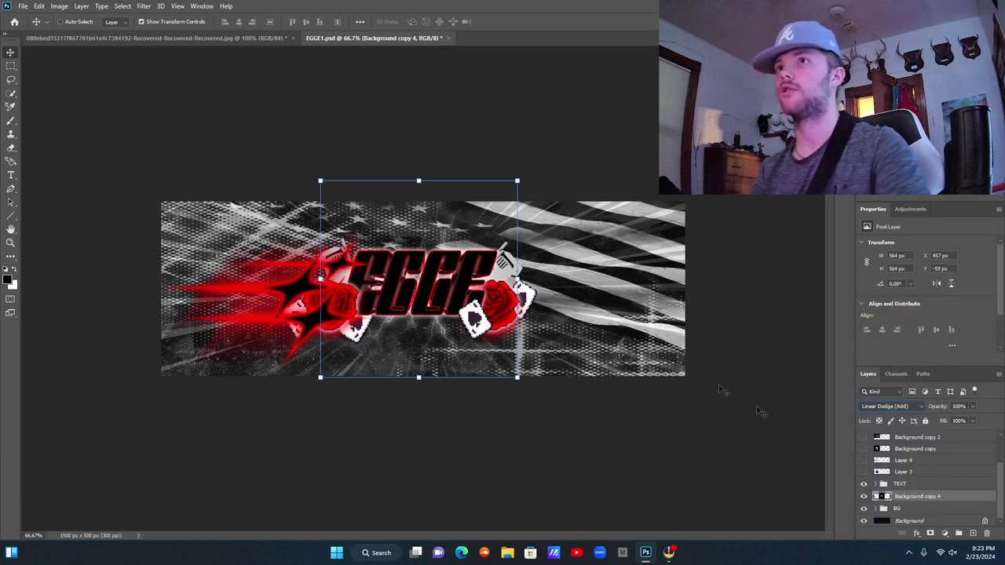
left_click(523, 181)
left_click_drag(519, 181, 509, 204)
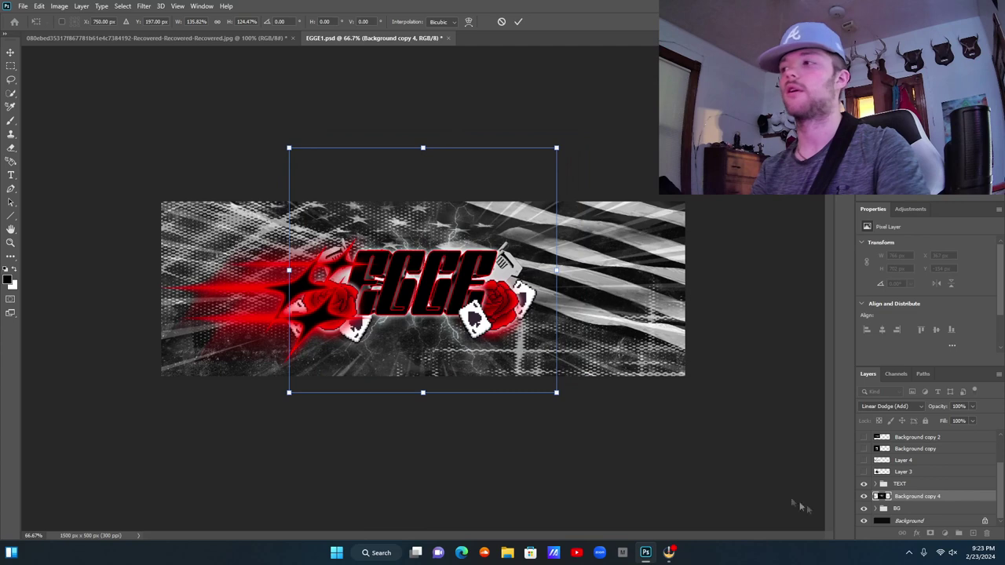
key("Return")
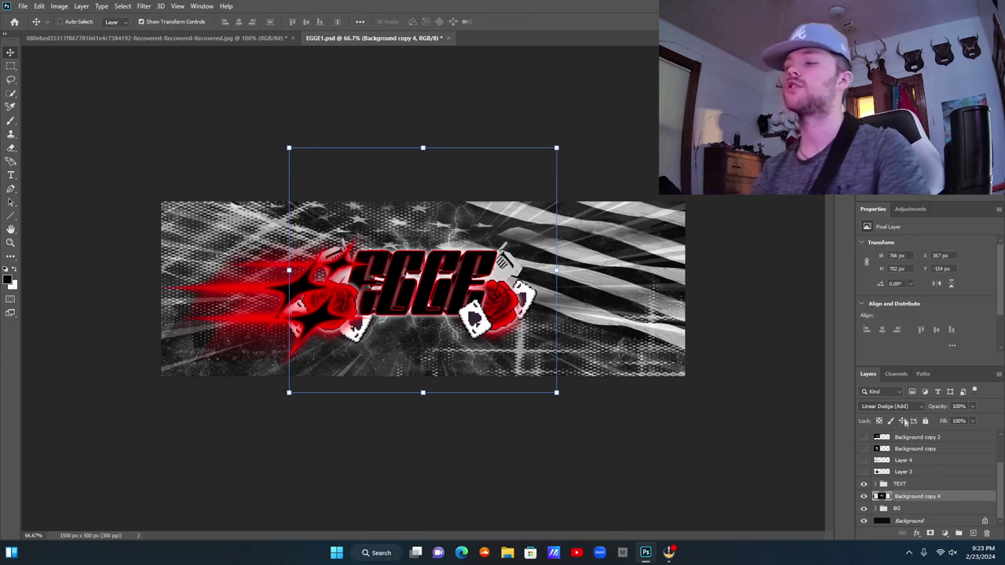
Add a new layer above Background copy 4 and sample the streaks' red, ff0000, as the foreground color.
left_click(973, 534)
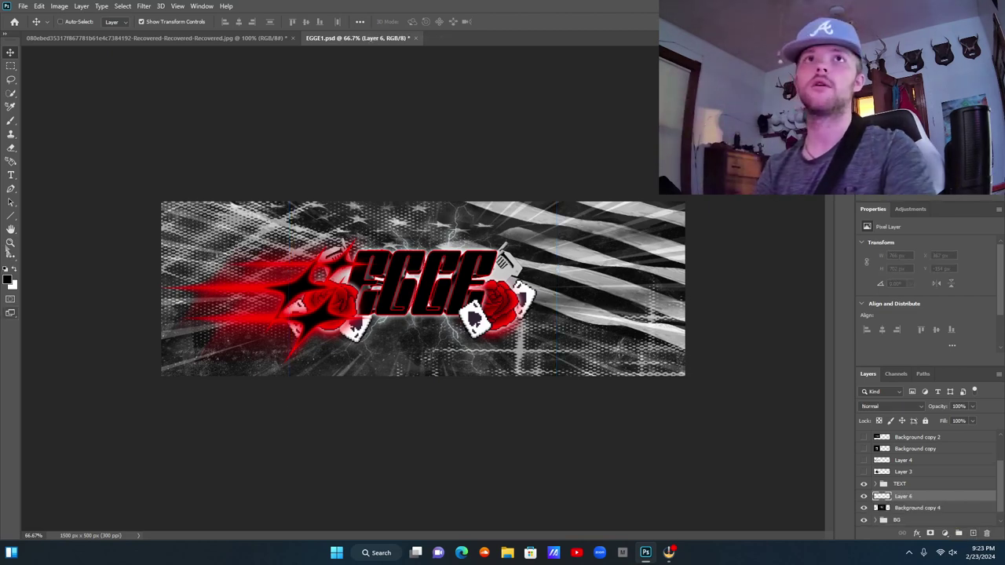
left_click(8, 281)
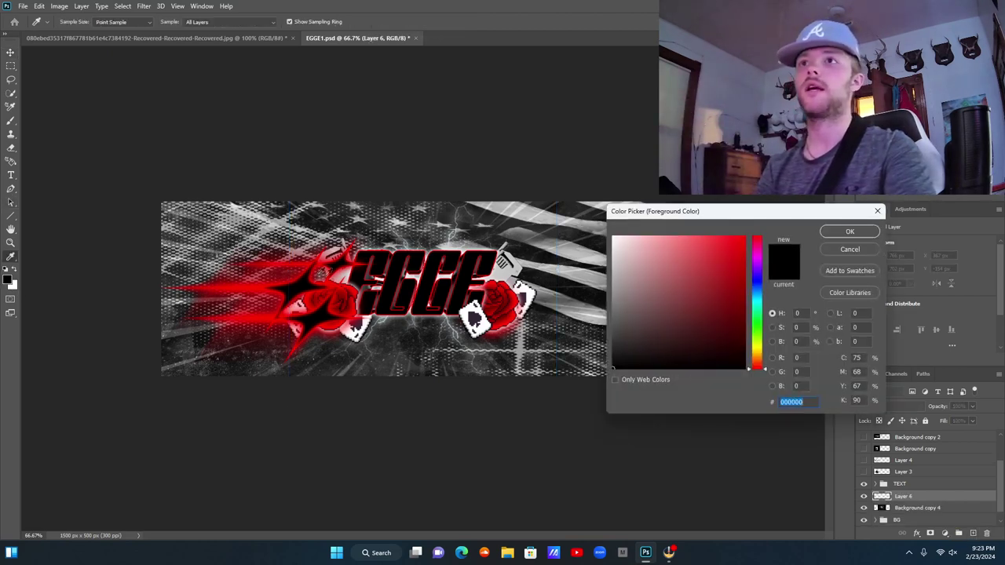
left_click(259, 285)
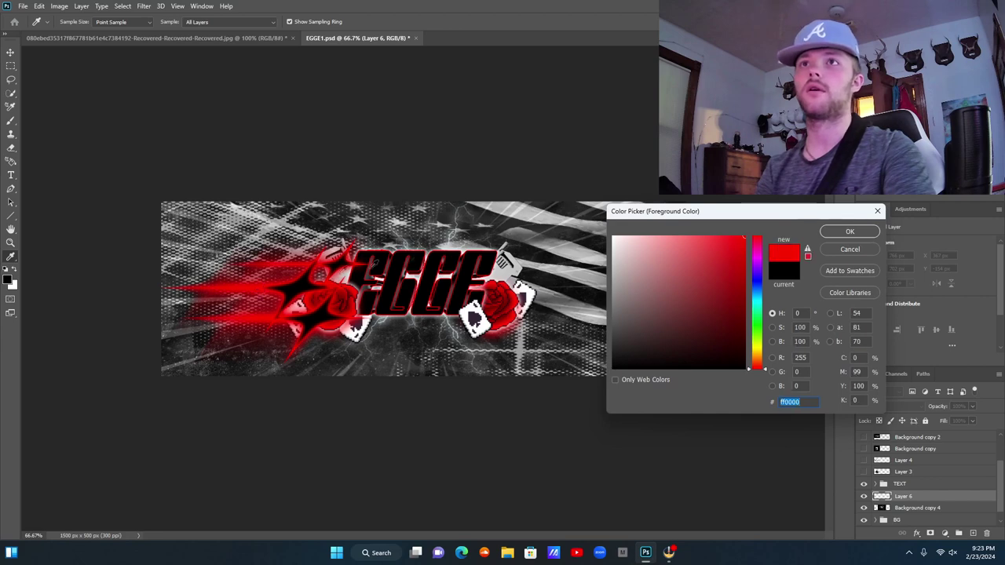
left_click(849, 231)
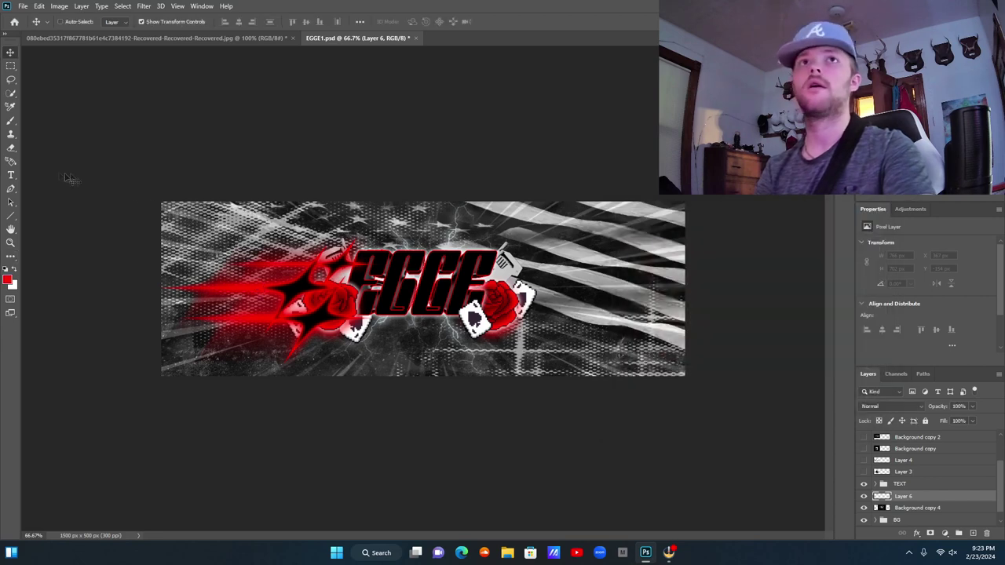
Paint soft red strokes above and below the lettering on Layer 6 with a 161 px brush at 0% hardness.
left_click(10, 120)
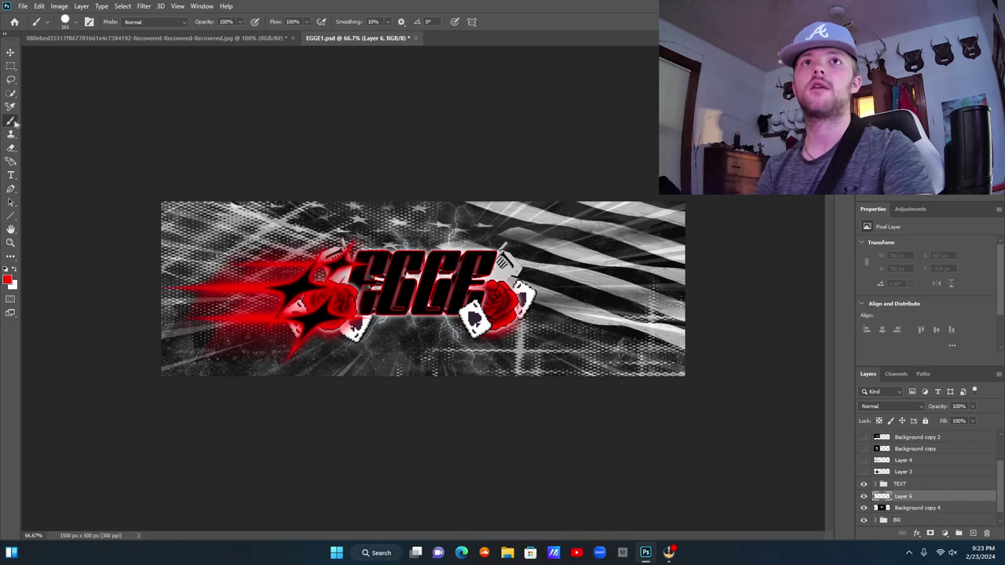
right_click(473, 311)
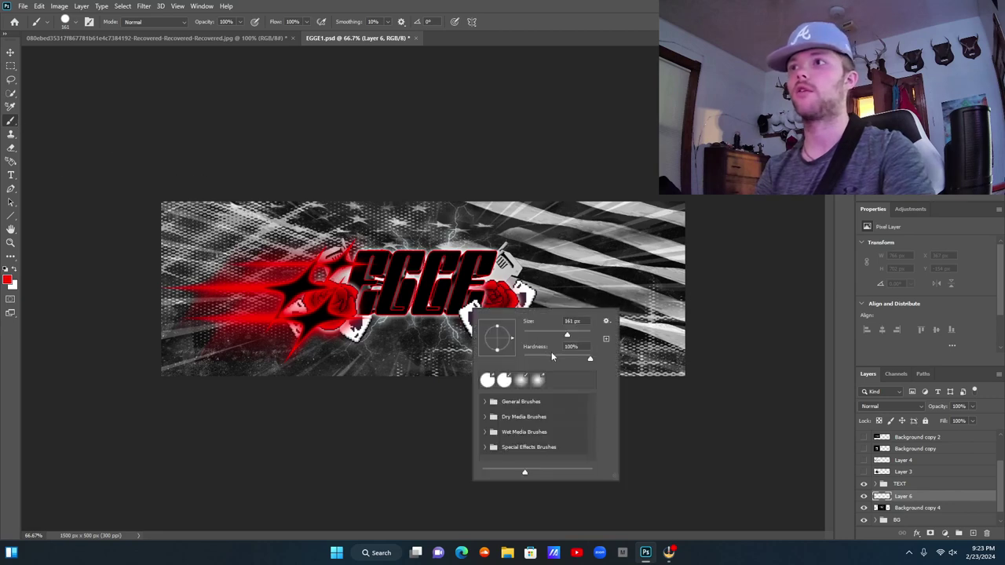
left_click_drag(554, 355, 450, 355)
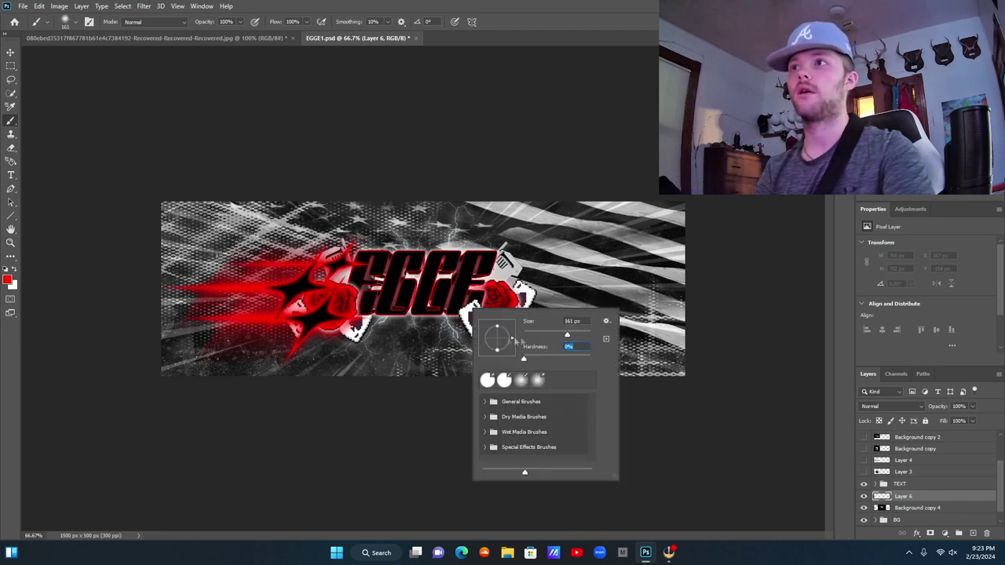
left_click_drag(400, 317, 364, 347)
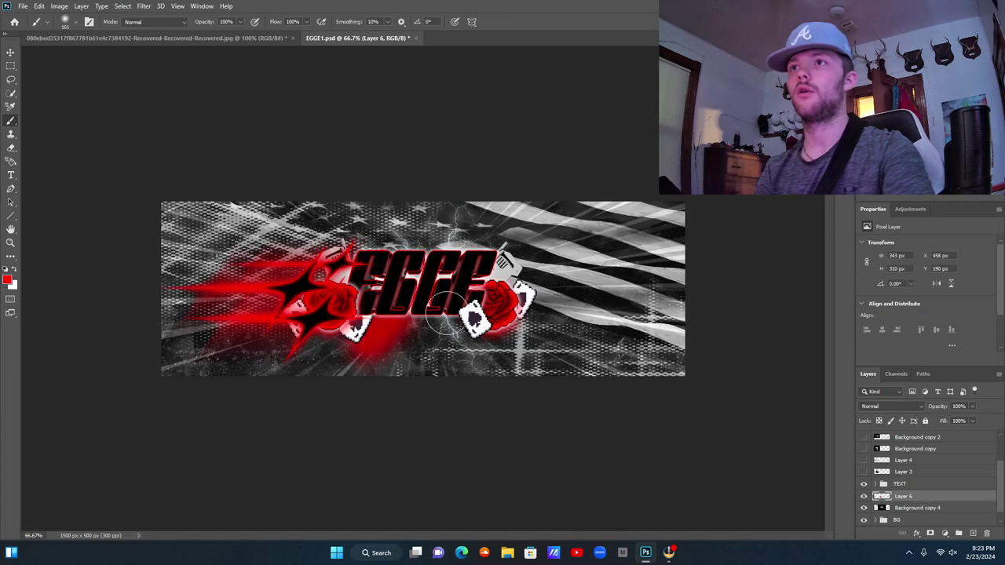
mouse_move(432, 310)
left_mouse_down()
mouse_move(471, 365)
mouse_move(420, 298)
mouse_move(424, 263)
mouse_move(466, 216)
mouse_move(408, 259)
mouse_move(393, 224)
mouse_move(396, 252)
mouse_move(401, 227)
left_mouse_up()
mouse_move(477, 236)
left_mouse_down()
mouse_move(470, 214)
mouse_move(475, 271)
mouse_move(486, 253)
left_mouse_up()
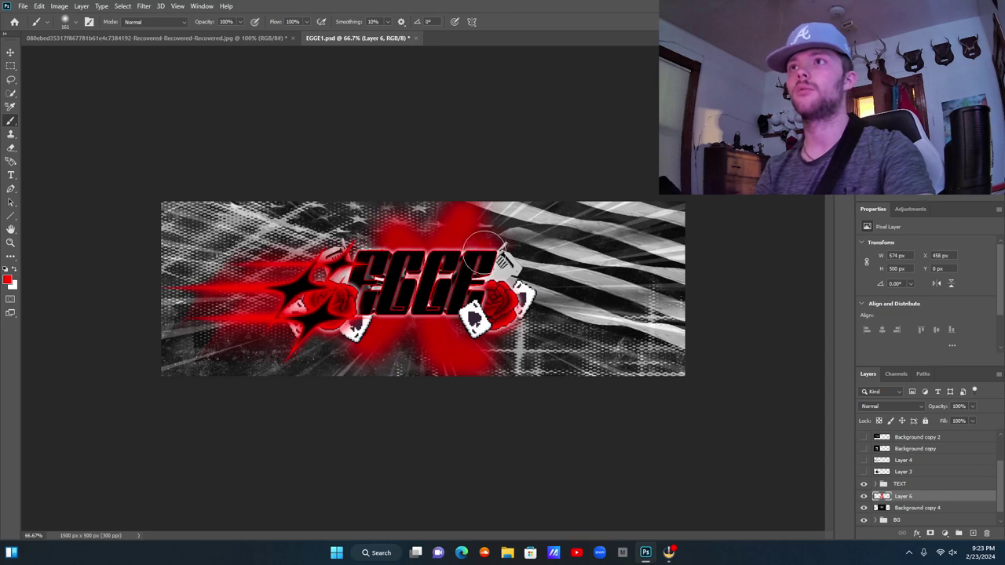
mouse_move(491, 291)
left_mouse_down()
mouse_move(434, 310)
mouse_move(393, 300)
mouse_move(377, 255)
mouse_move(368, 292)
mouse_move(386, 318)
left_mouse_up()
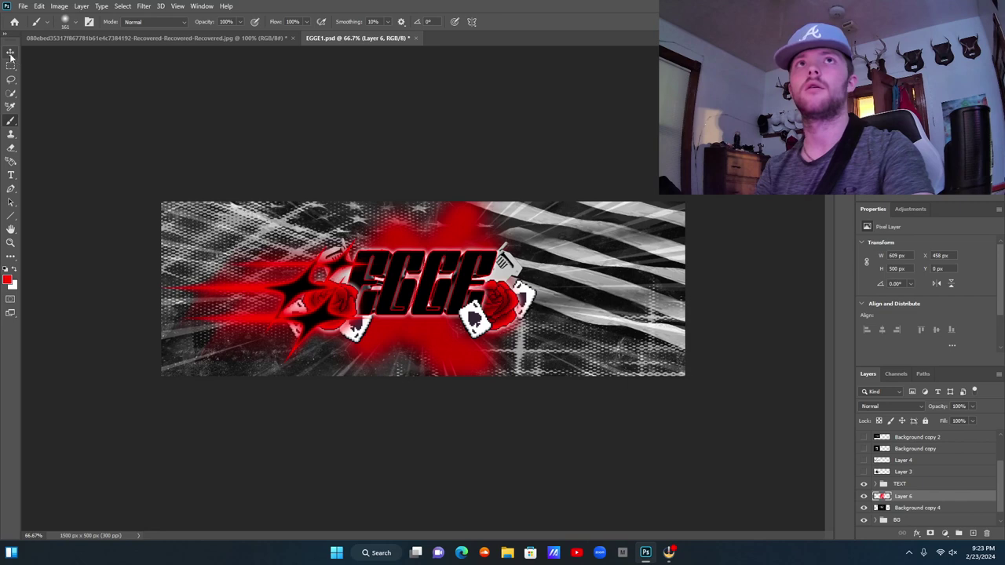
Clip the red-painted Layer 6 to Background copy 4 and set its blend mode to Overlay, coloring the lightning.
left_click(10, 52)
right_click(909, 497)
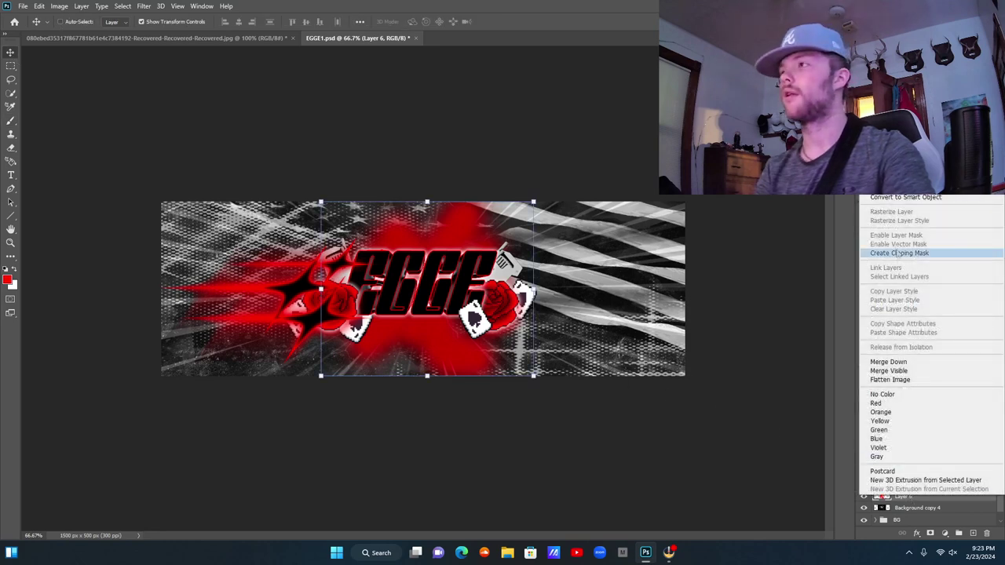
left_click(903, 254)
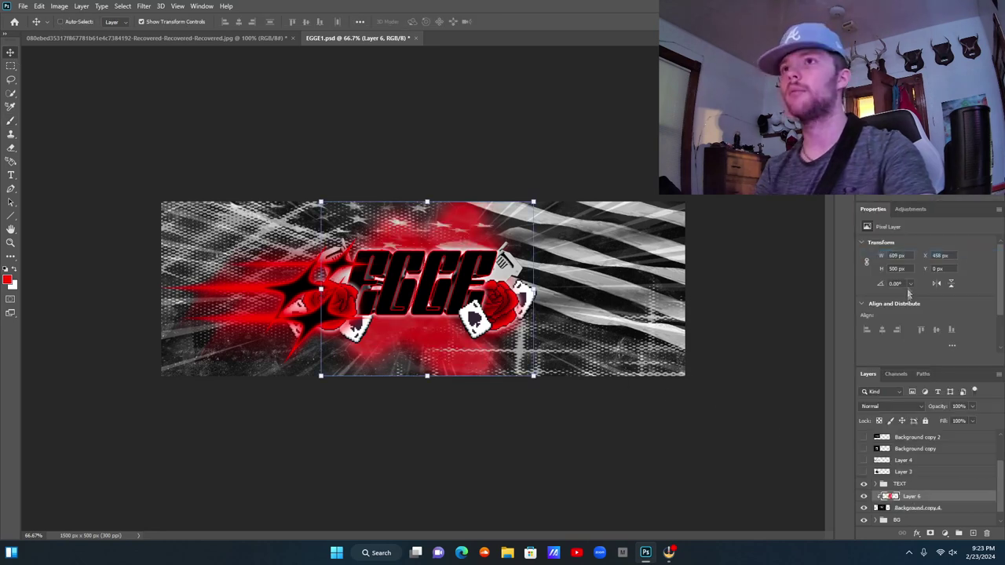
left_click(893, 406)
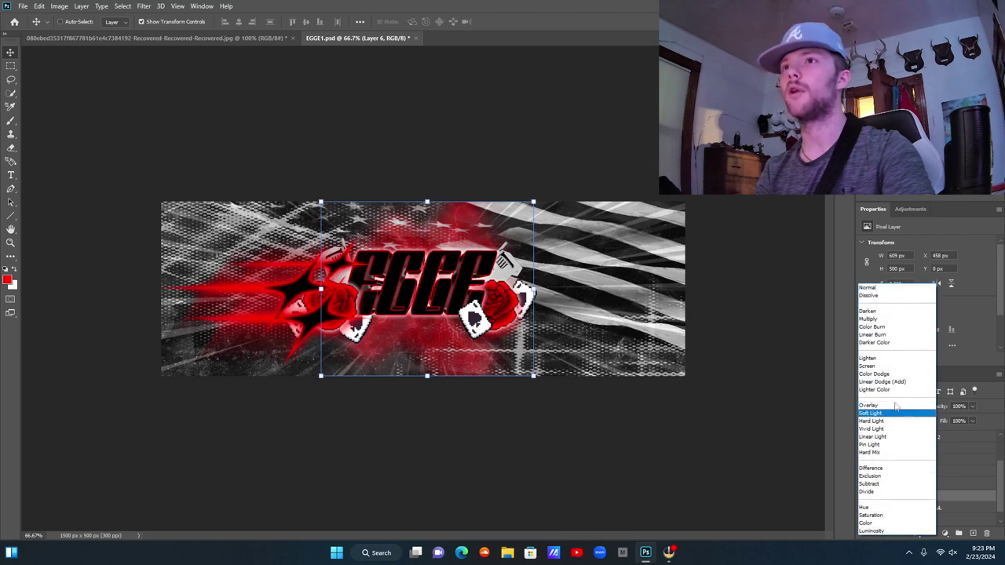
left_click(899, 409)
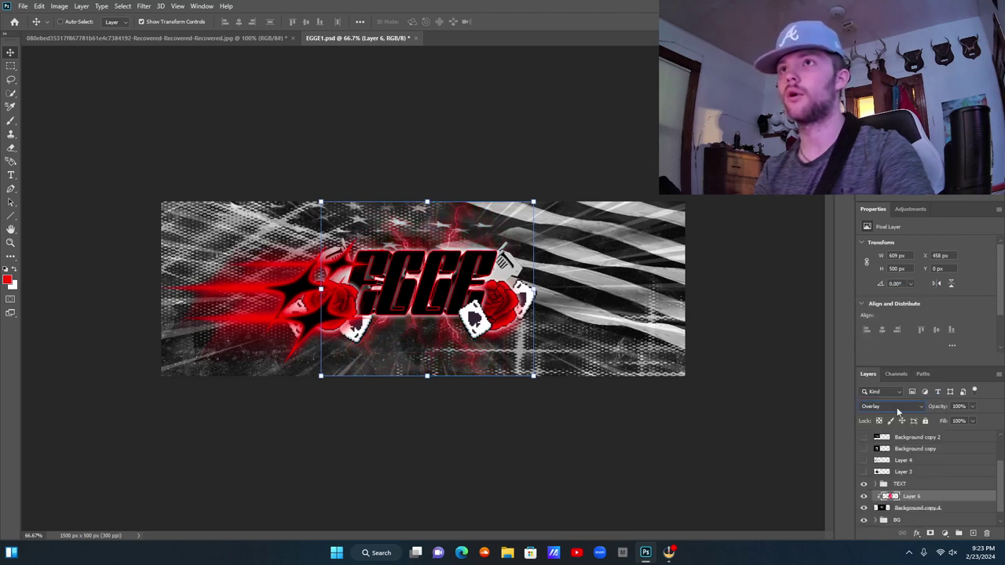
left_click(929, 509)
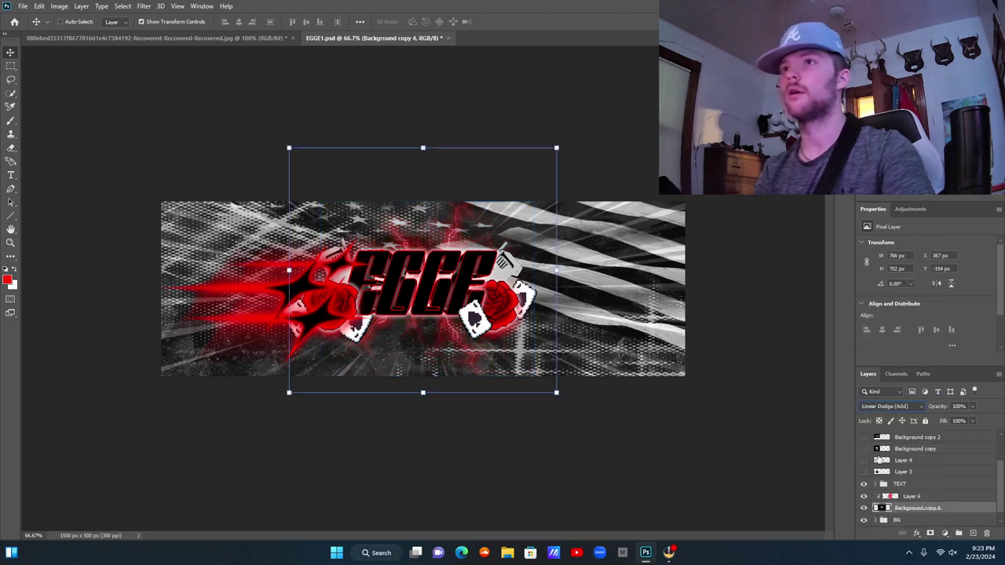
Move the 8-ball on Layer 3 below the TEXT group, tuck it behind the left rose, and place a duplicate behind the right cards.
left_click(930, 484)
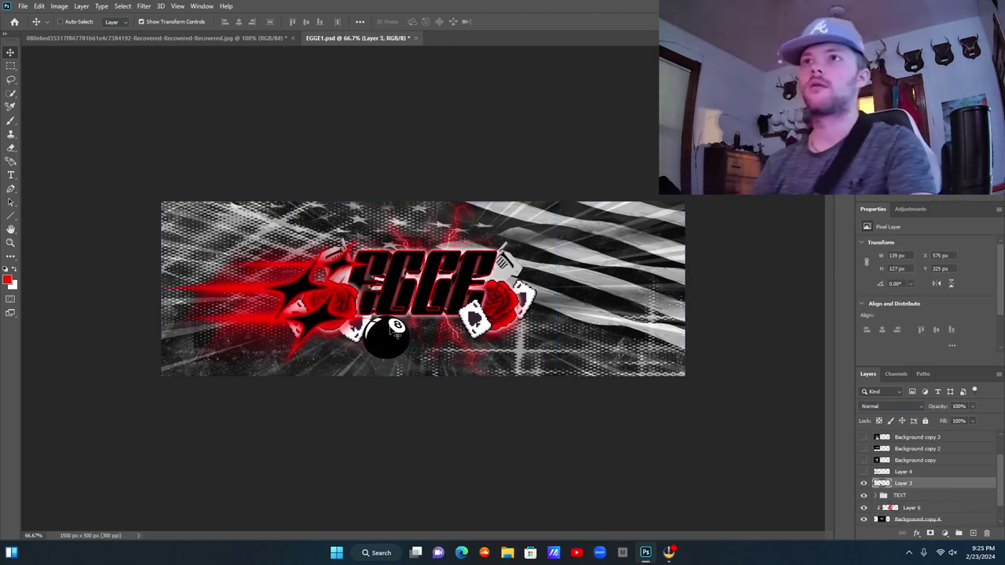
left_click_drag(397, 334, 459, 337)
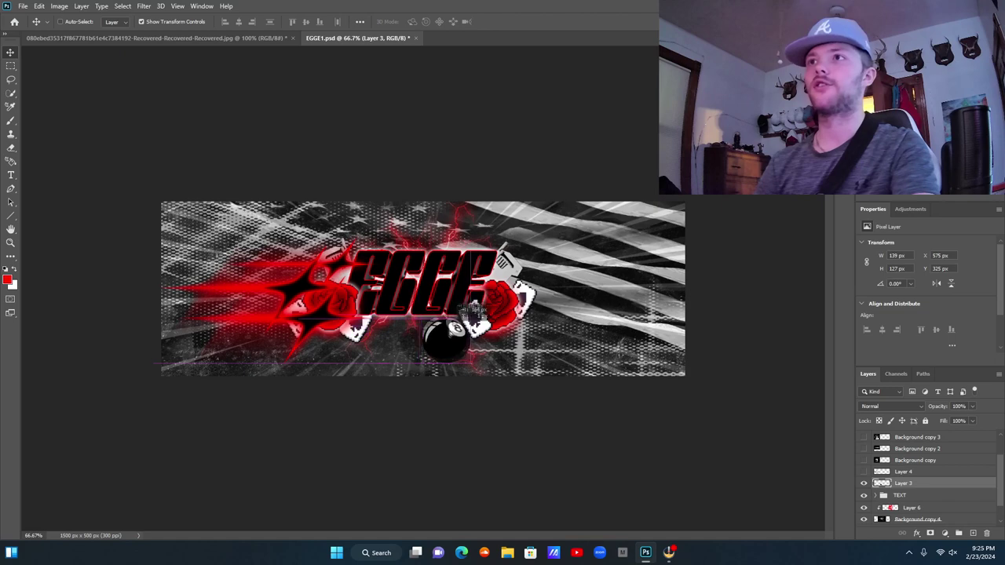
left_click_drag(959, 487, 952, 504)
left_click_drag(467, 345, 323, 285)
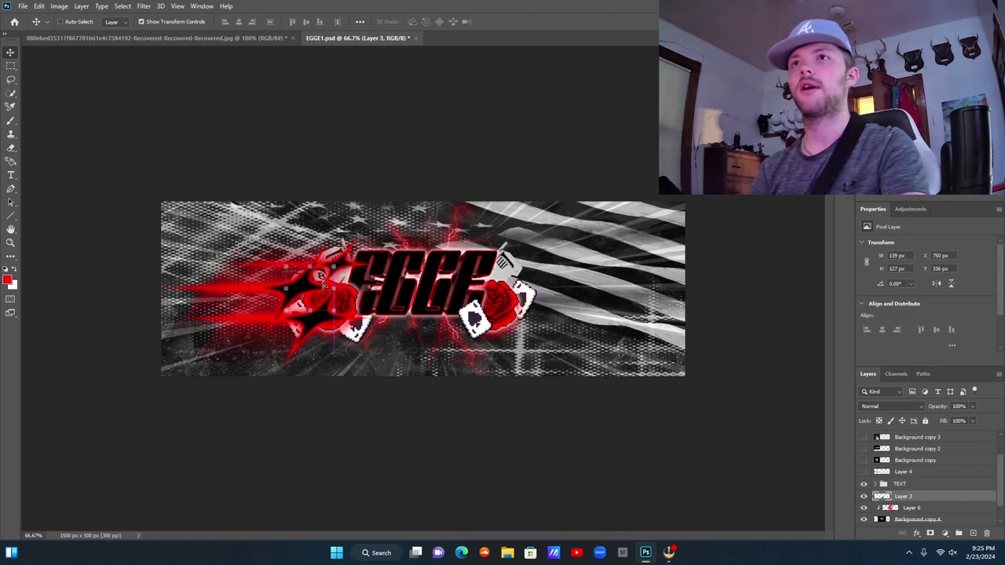
key("ctrl+j")
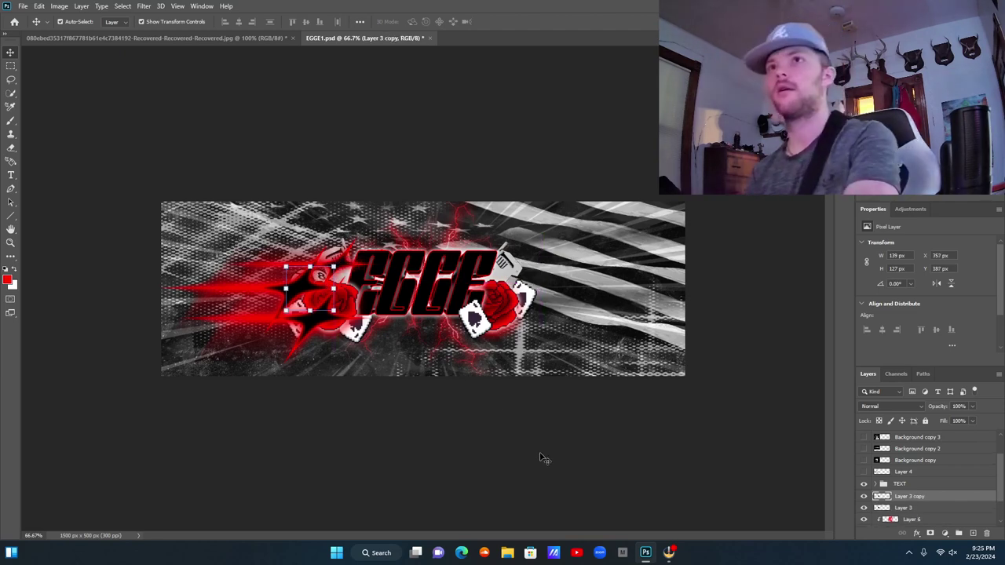
left_click_drag(324, 308, 541, 281)
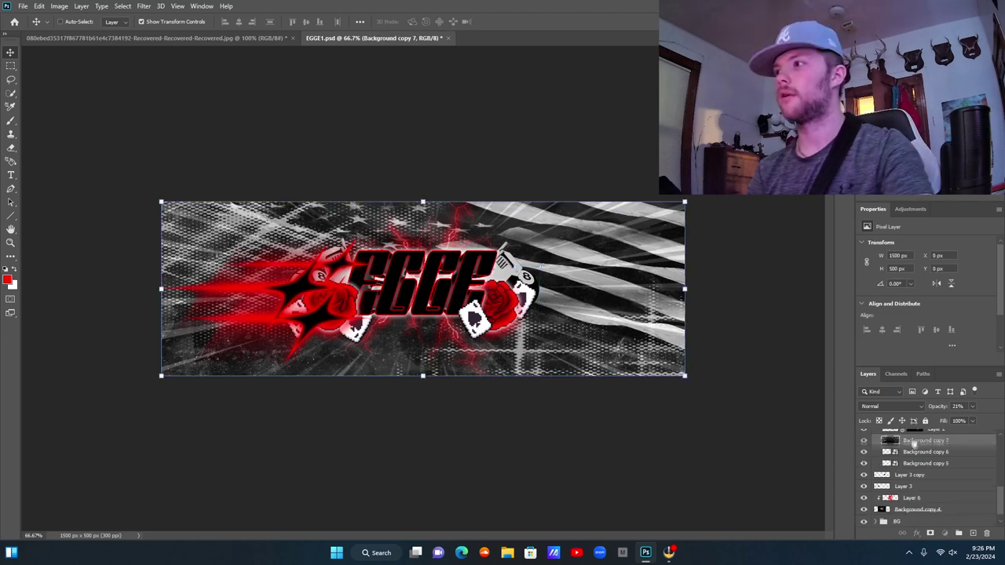
Move Background copy 7 out of the TEXT group to directly below Layer 3 and collapse the group.
left_click_drag(913, 442, 926, 492)
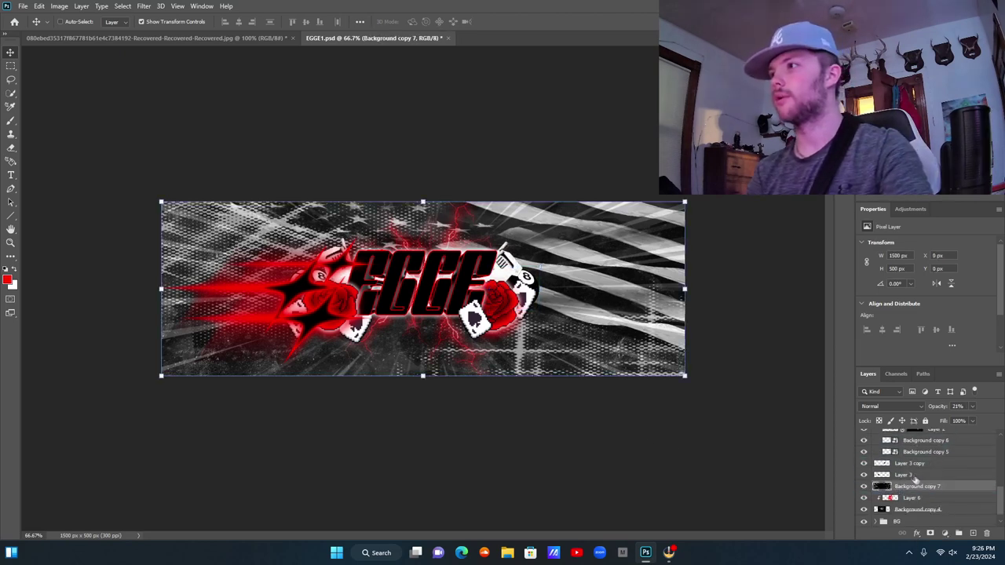
scroll(907, 474, "up", 5)
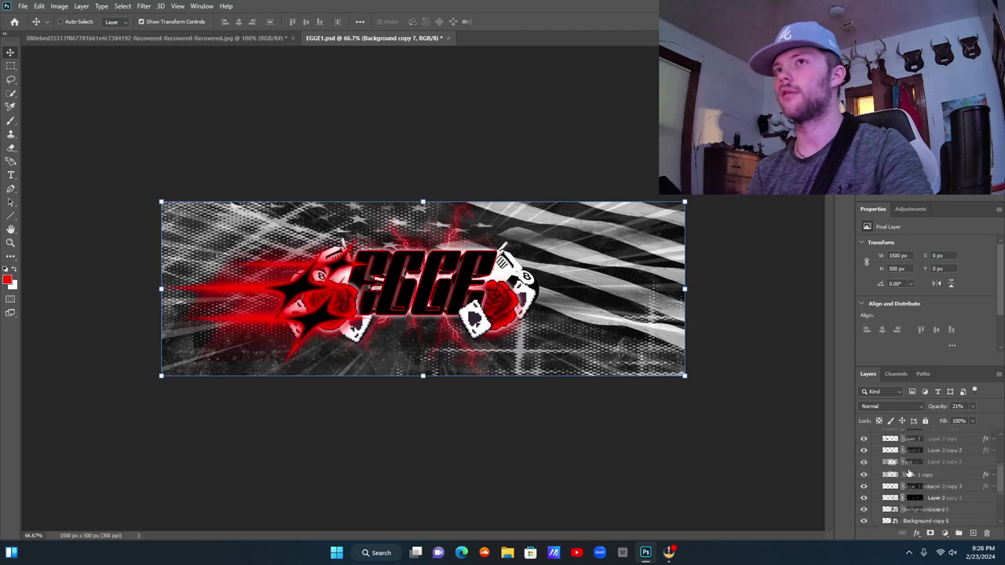
scroll(896, 461, "up", 2)
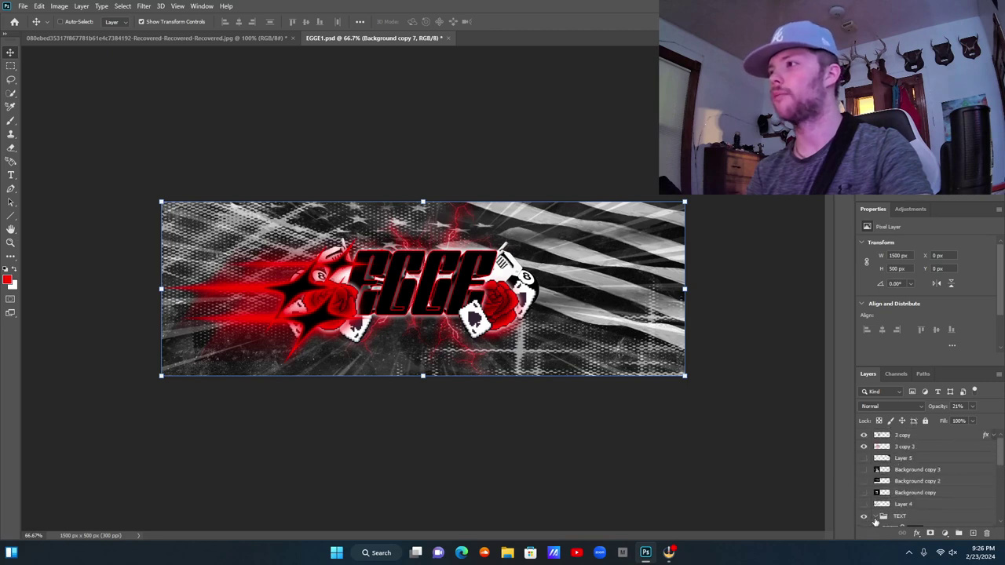
scroll(877, 519, "down", 3)
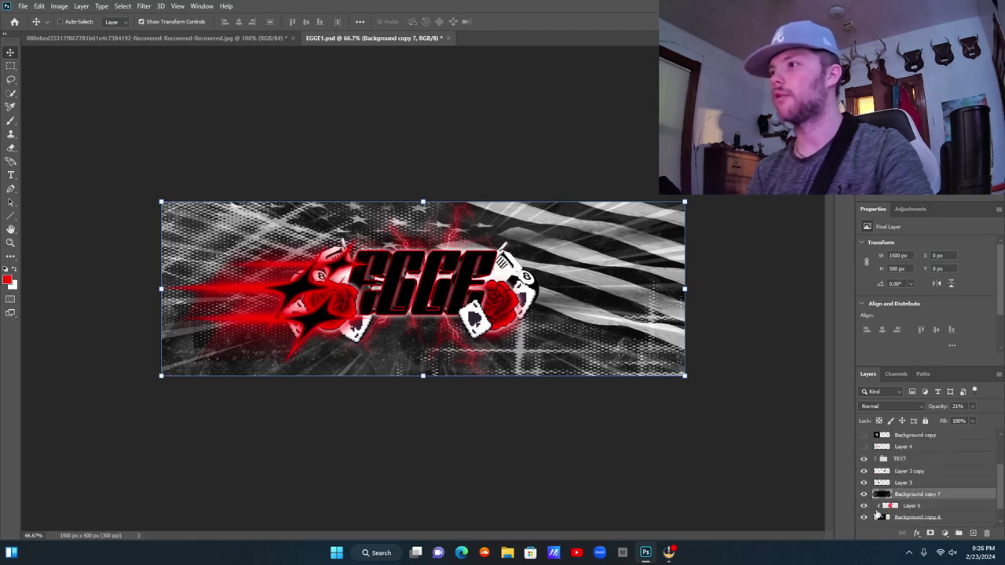
Put both 8-ball layers, Layer 3 and Layer 3 copy, into the TEXT group and toggle the group's visibility off and on.
left_click(908, 484)
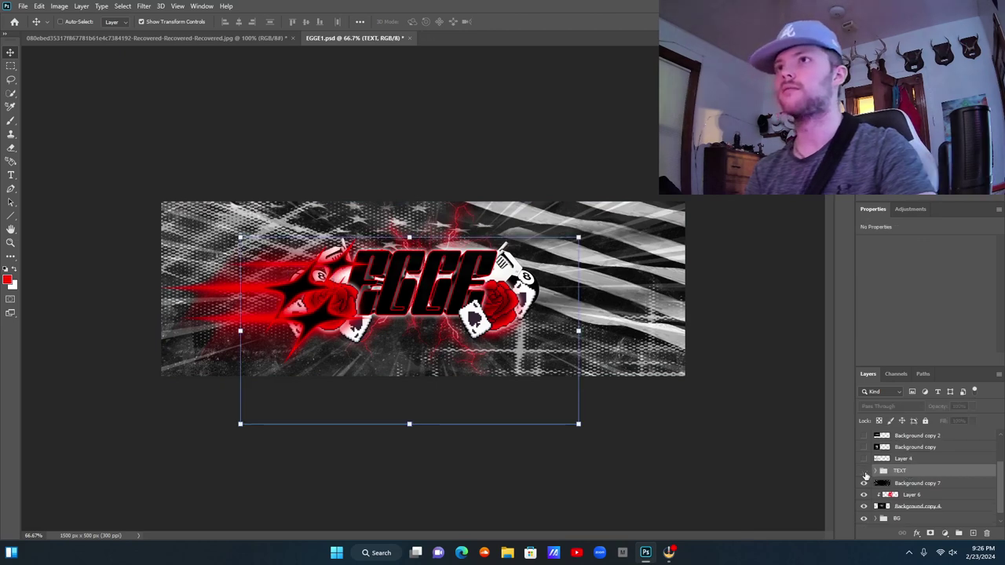
left_click(866, 475)
left_click(863, 471)
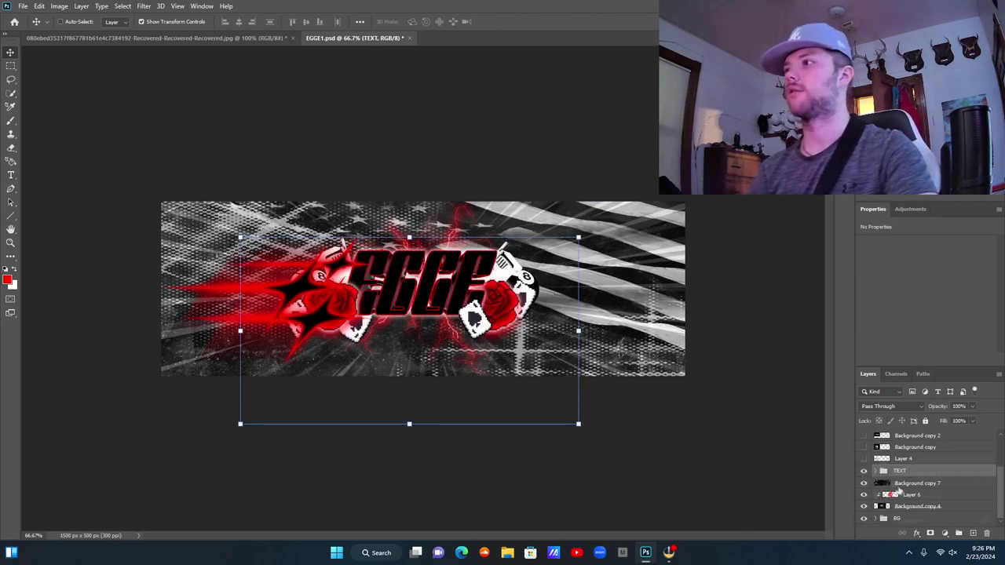
Move the lightning layer Background copy 4 and its clipped Layer 6 above Background copy 7 in the layer stack.
scroll(907, 492, "down", 1)
left_click_drag(934, 496, 945, 471)
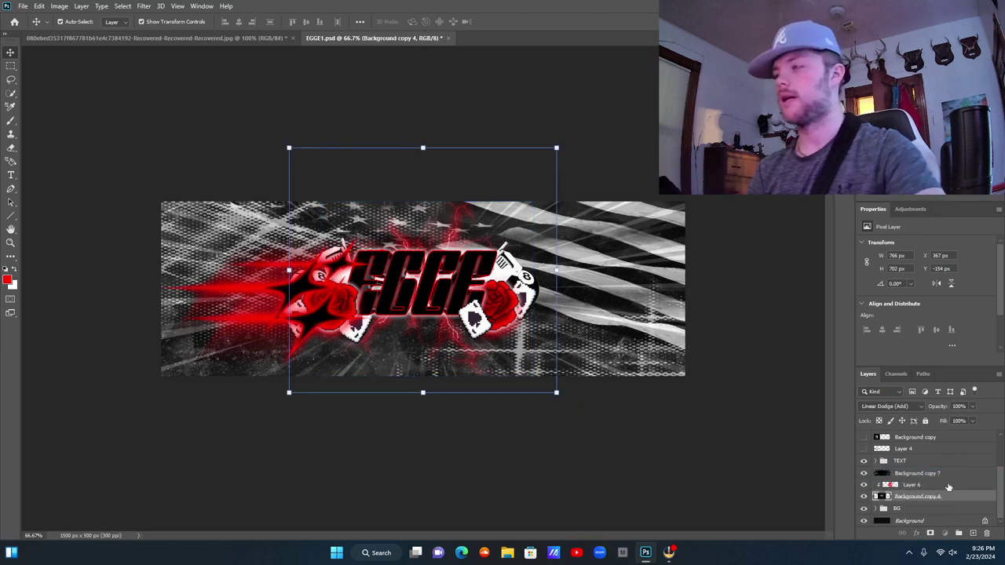
left_click(949, 486)
left_click_drag(948, 487, 949, 471)
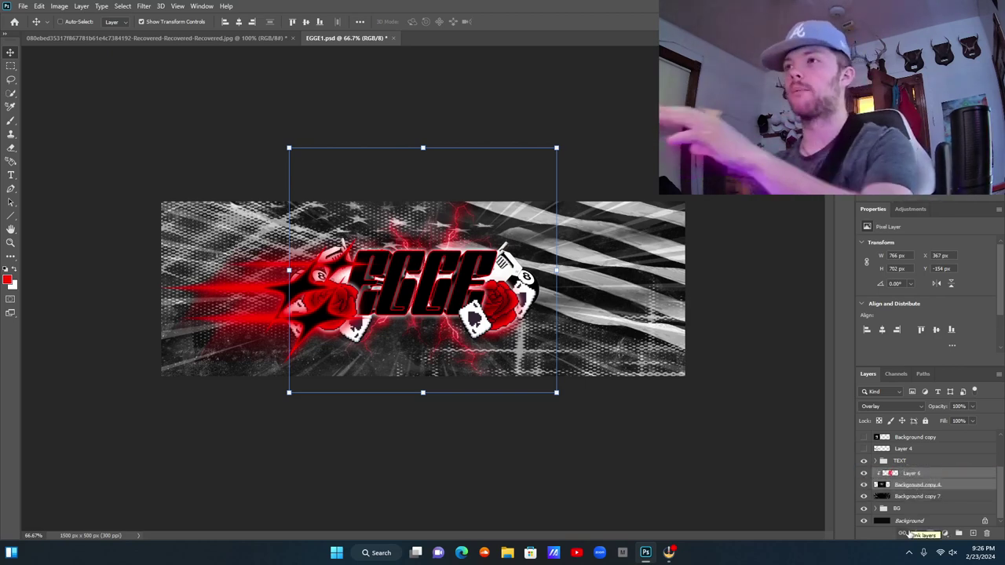
Show the dice layer, Layer 4, and move it directly below the TEXT group.
left_click(903, 462)
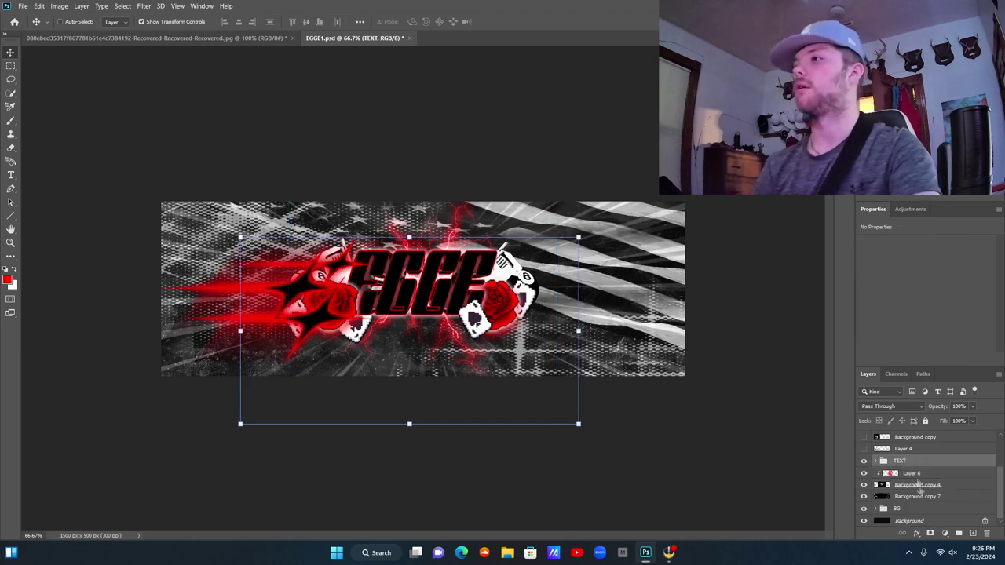
scroll(919, 487, "up", 2)
left_click(912, 487)
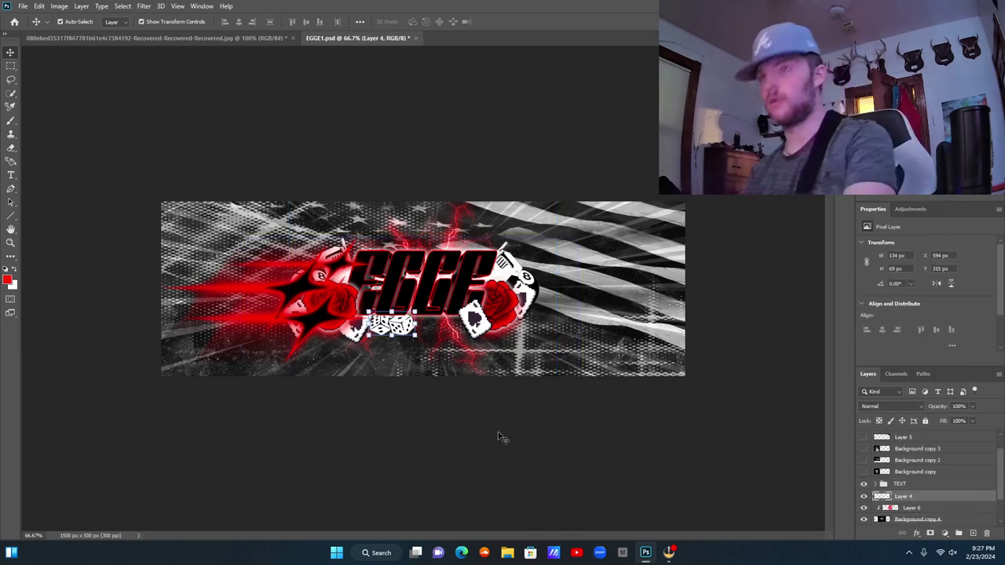
Duplicate Layer 4, place the copied dice behind the logo's upper right edge, and flip them vertically.
key("ctrl+j")
left_click_drag(388, 324, 471, 248)
key("ctrl+t")
right_click(482, 252)
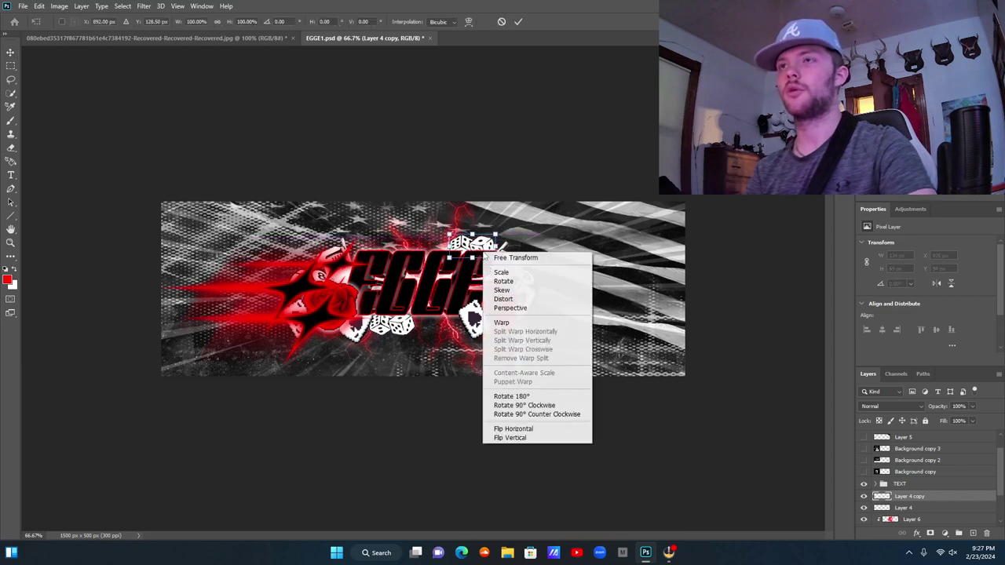
left_click(559, 438)
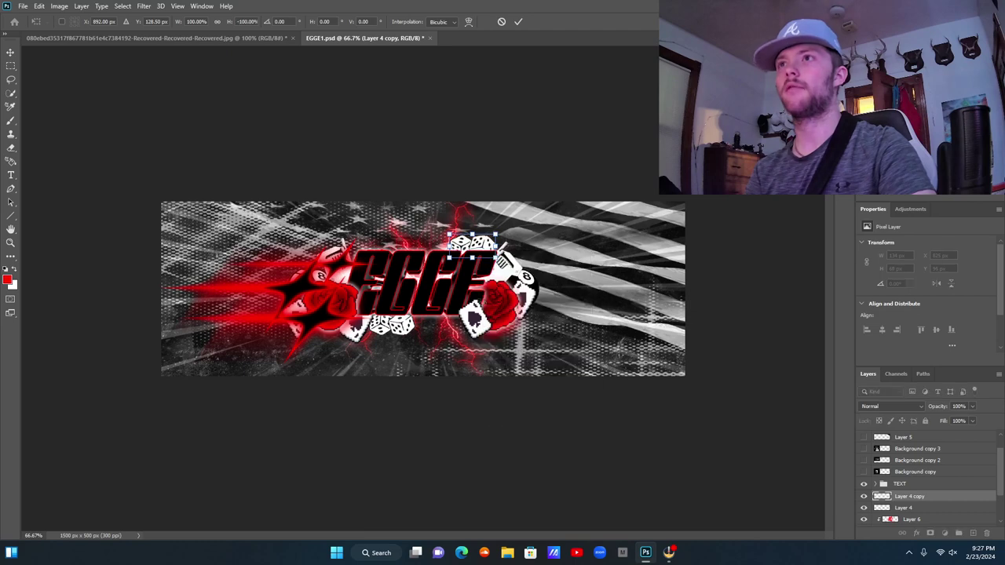
left_click_drag(490, 260, 492, 258)
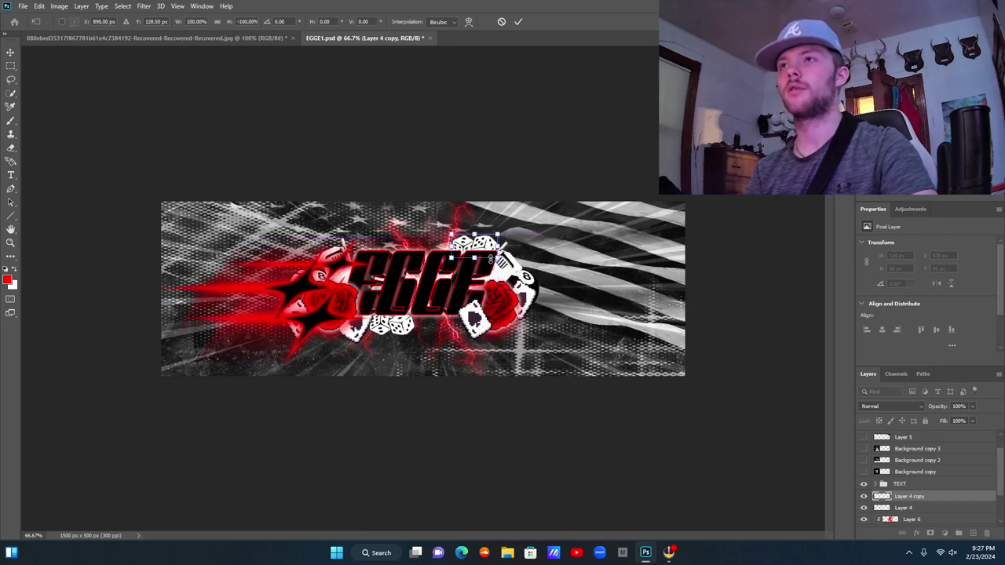
key("Return")
Move both dice layers, Layer 4 and Layer 4 copy, into the TEXT group.
left_click(936, 509)
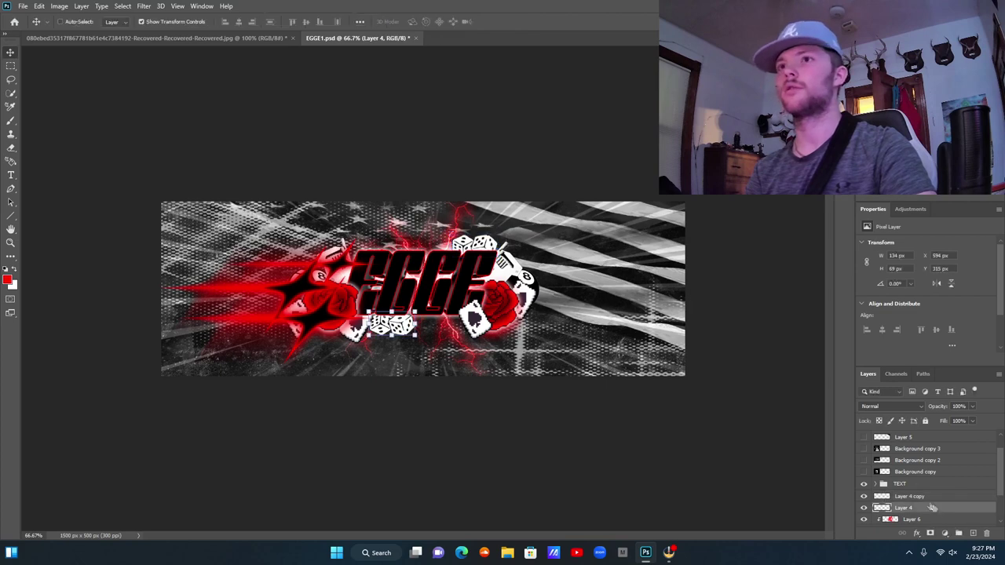
left_click_drag(923, 498, 921, 491)
left_click_drag(921, 491, 915, 483)
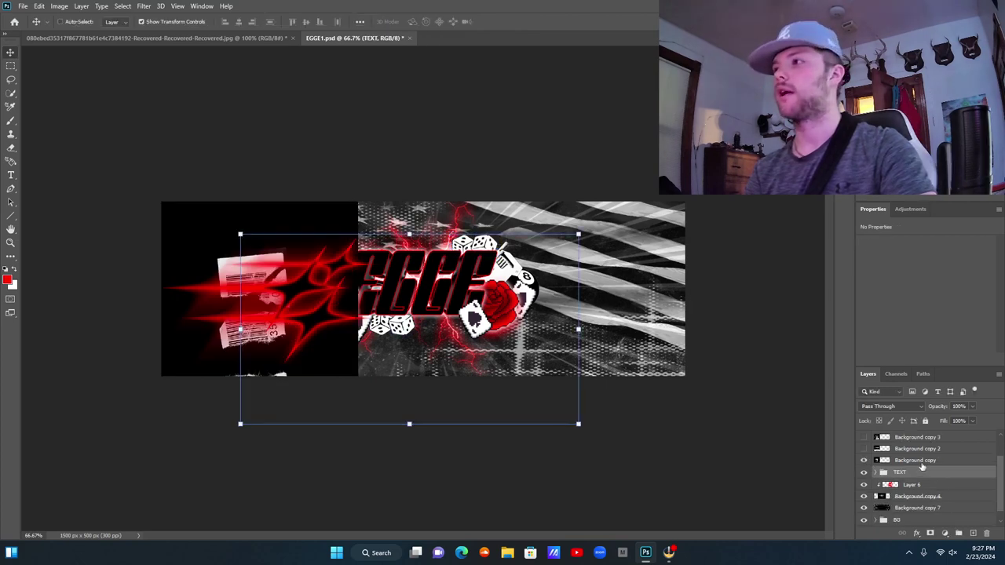
Move the barcode layer, Background copy, toward the banner's center and rotate it about 92° so the barcodes form a row.
left_click(911, 461)
left_click_drag(373, 337, 456, 297)
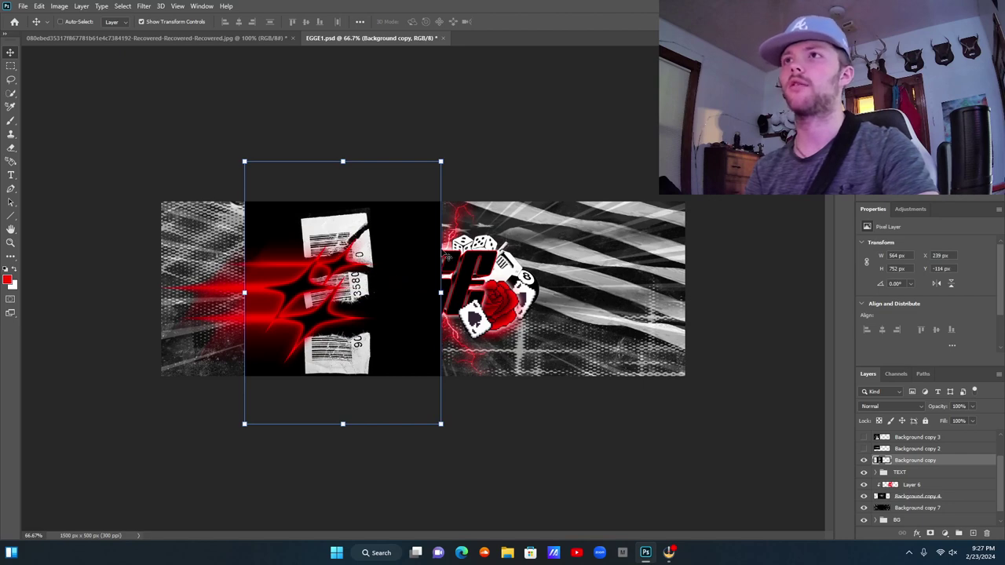
key("ctrl+t")
left_click_drag(471, 235, 401, 438)
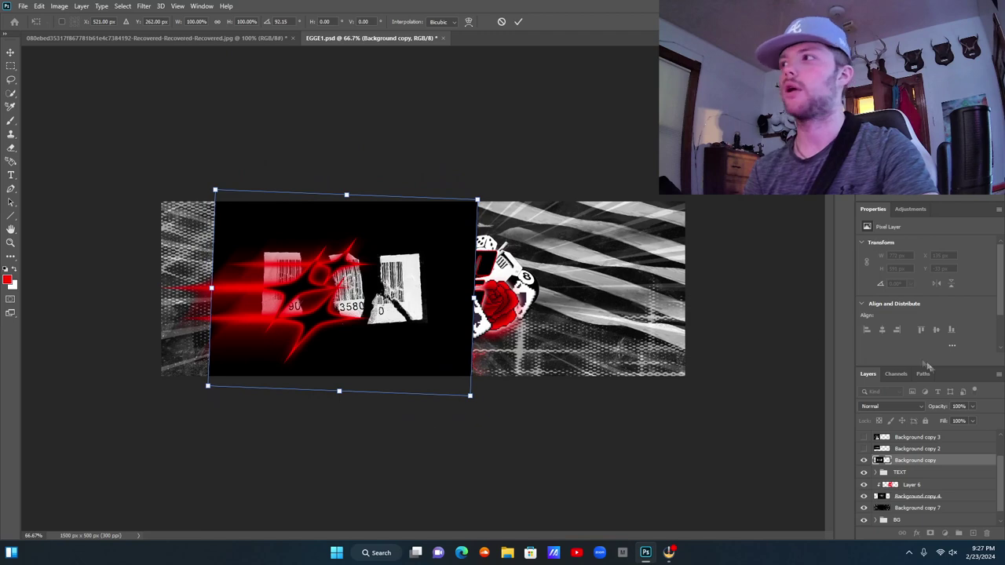
key("Return")
Place the barcode layer below the TEXT group behind the logo's upper edge and set its blend mode to Linear Dodge (Add).
left_click(898, 407)
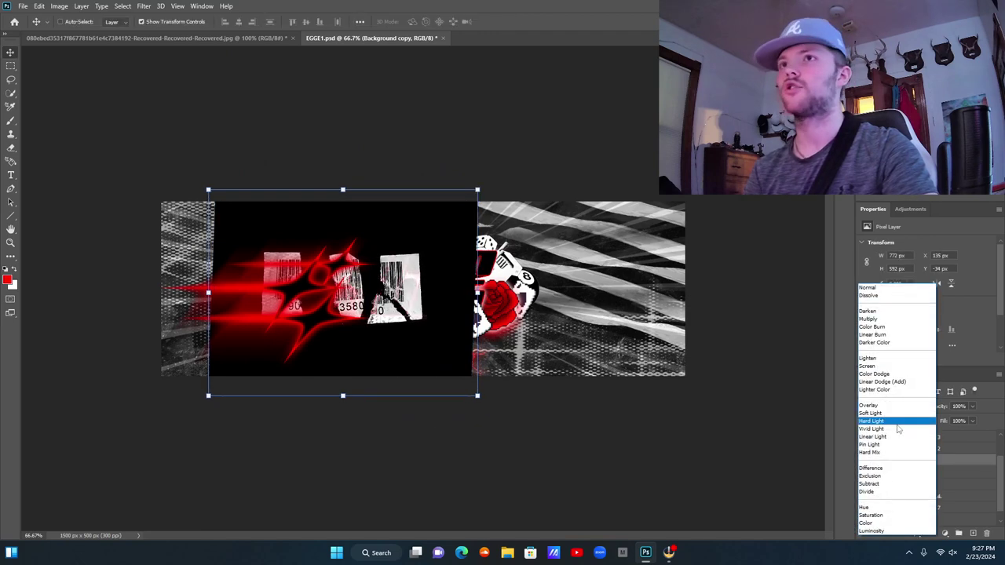
left_click(890, 365)
left_click_drag(386, 322, 449, 322)
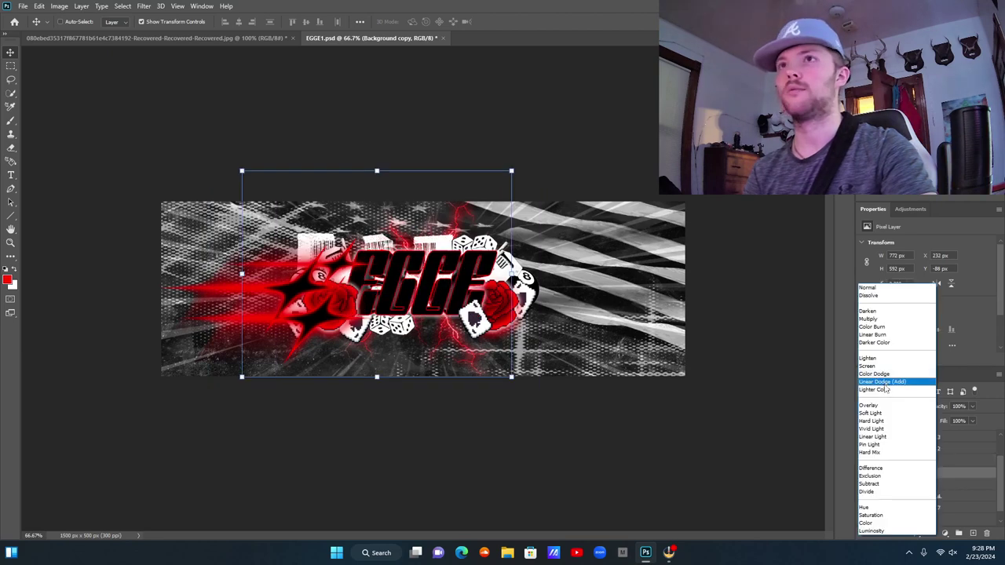
left_click(885, 383)
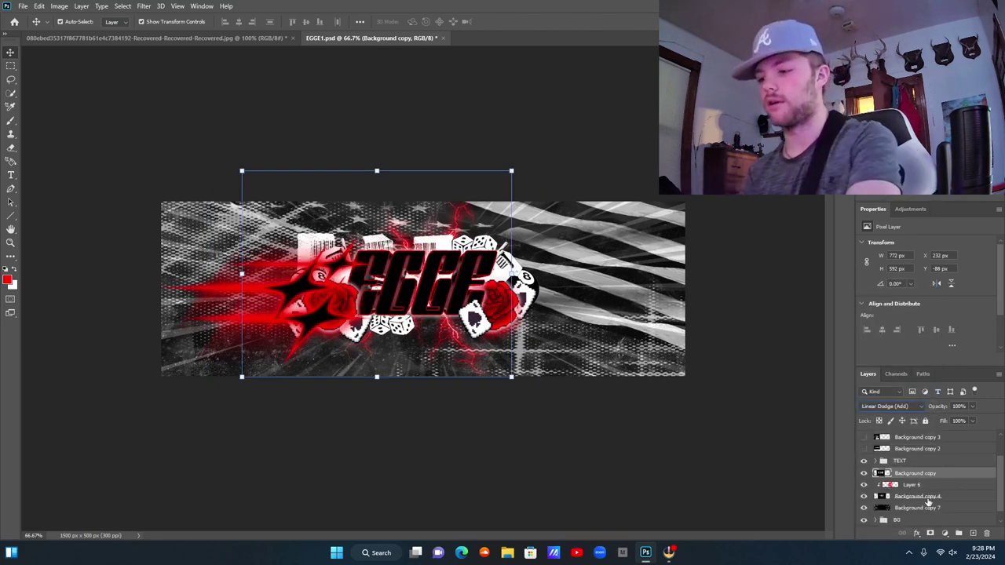
Duplicate the barcode layer, place the copy behind the logo's lower right edge, and put both barcode layers into the BG group.
key("ctrl+j")
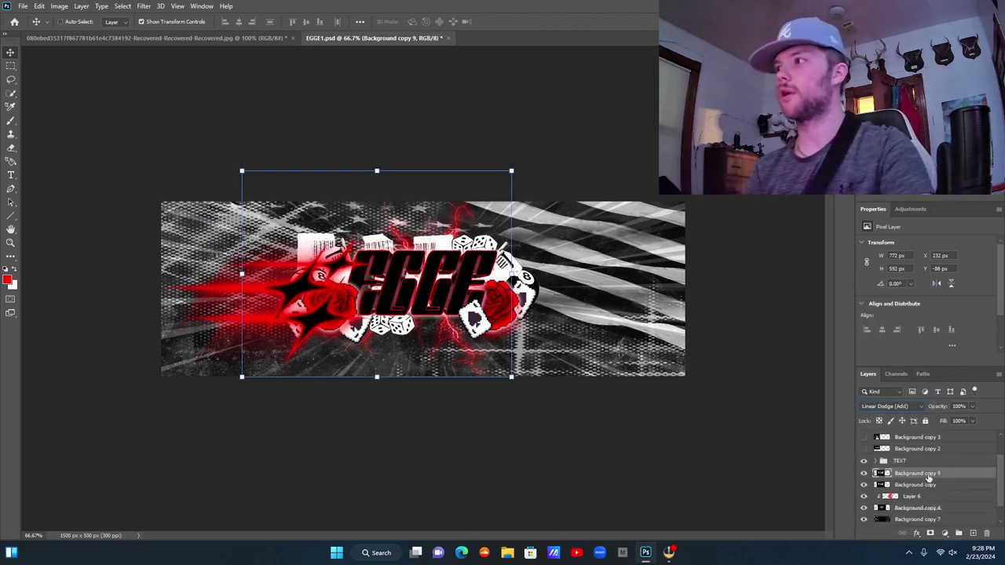
left_click_drag(491, 343, 539, 382)
left_click_drag(538, 383, 540, 384)
left_click(920, 489)
left_click(922, 475)
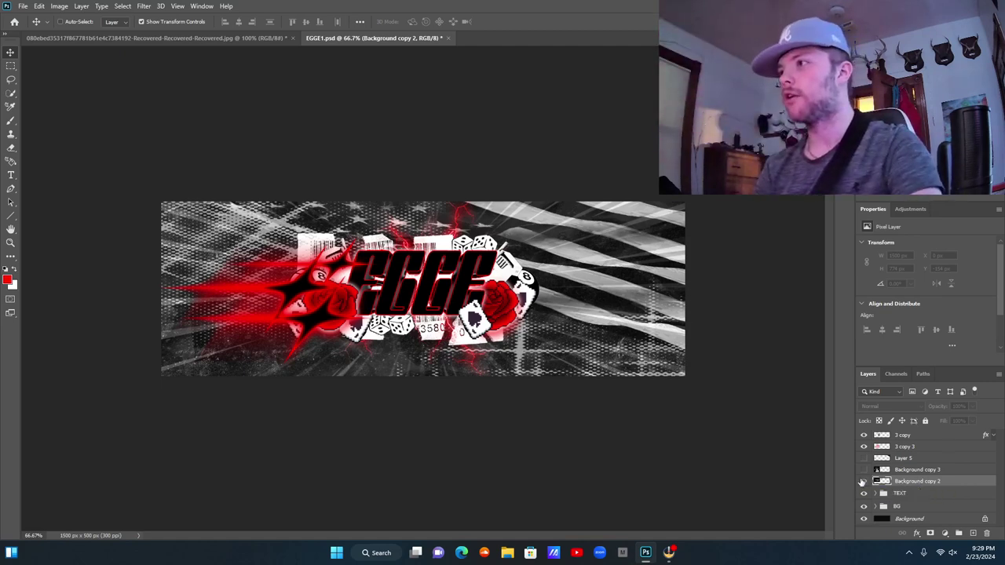
Show the rifle layer, Background copy 2, set its blend mode to Screen, and move it over the red streaks beside the logo.
left_click(863, 481)
left_click_drag(340, 258, 495, 265)
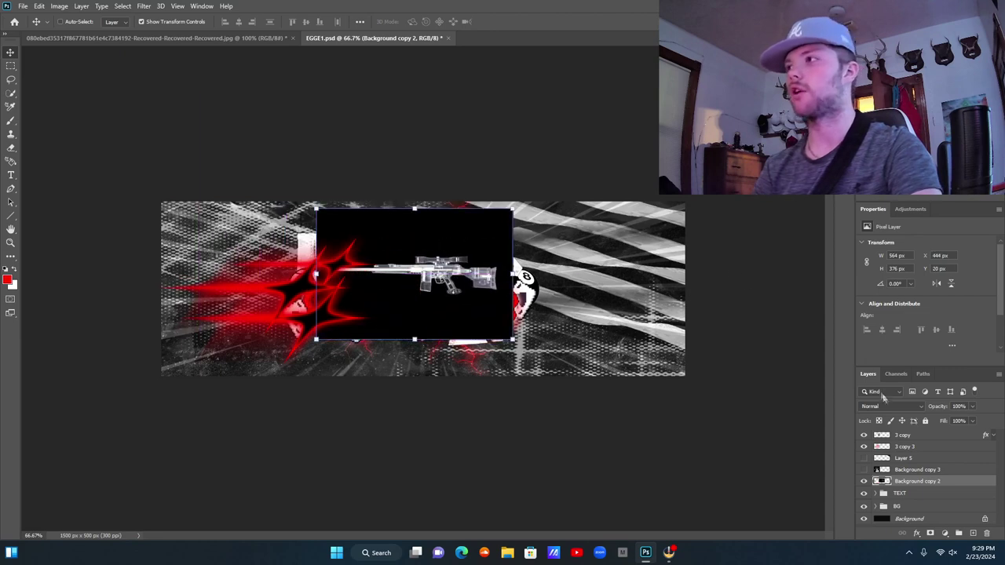
left_click(892, 408)
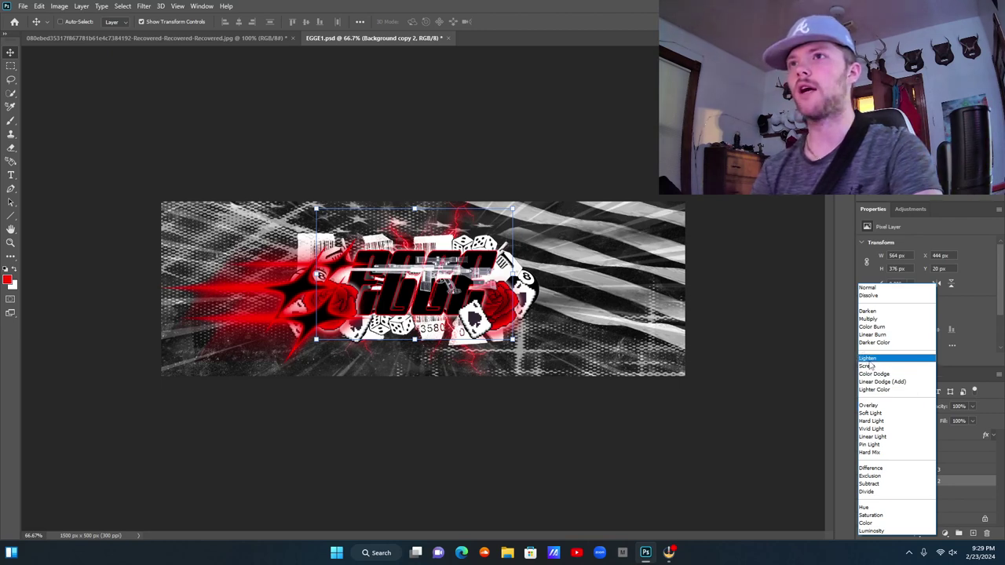
left_click(870, 366)
left_click_drag(497, 314, 375, 296)
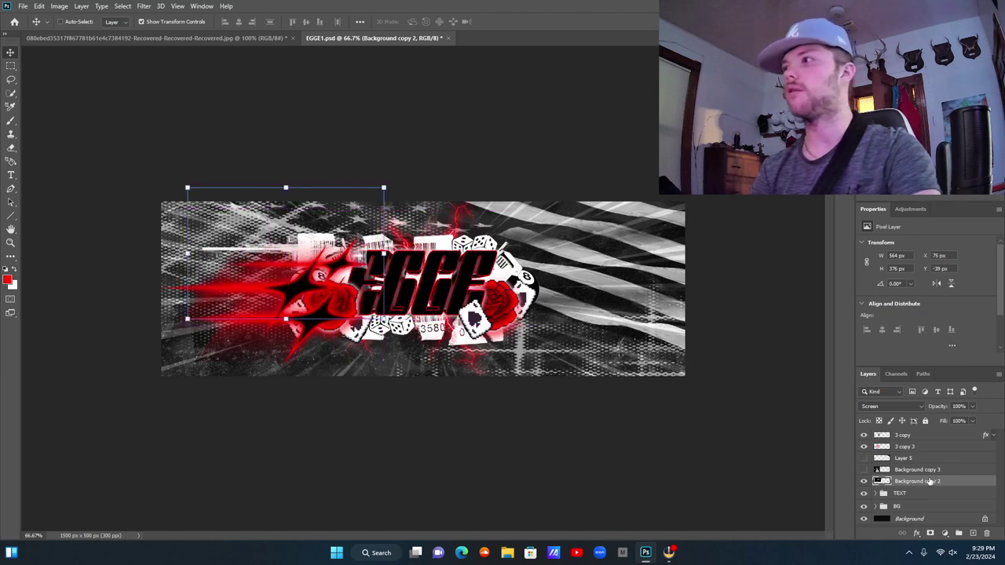
Move Background copy 2 below Layer 4, just above the BG group, and angle the rifle diagonally behind the logo's upper right.
key("Delete")
left_click(879, 482)
scroll(910, 475, "down", 3)
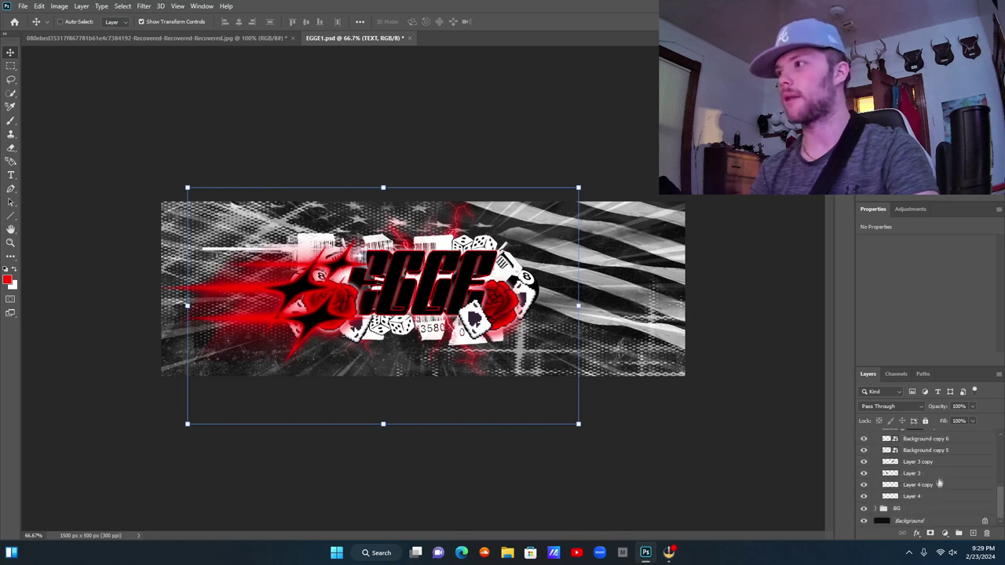
left_click(940, 496)
scroll(946, 472, "up", 3)
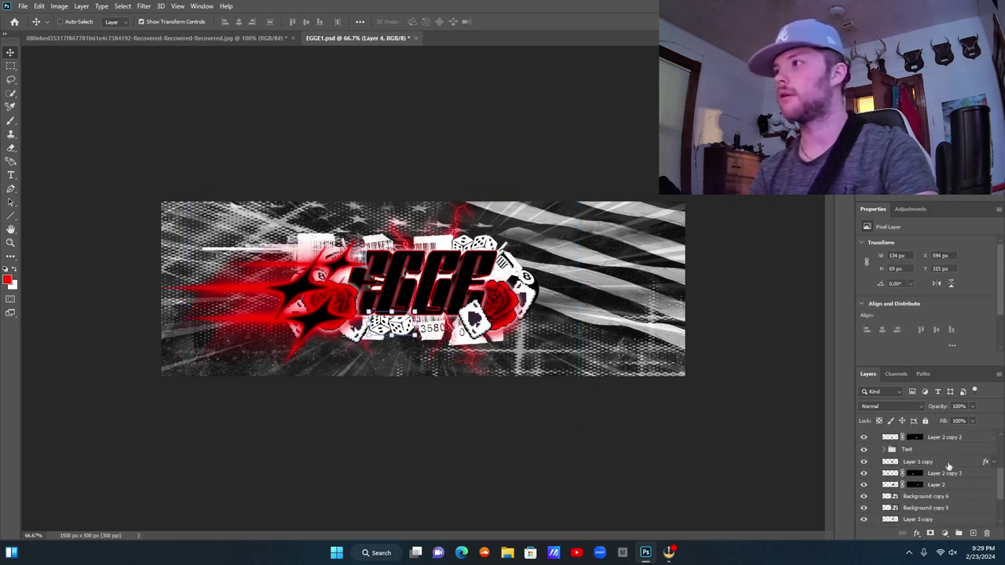
scroll(949, 465, "up", 2)
left_click_drag(936, 451, 961, 500)
left_click_drag(355, 185, 422, 184)
left_click_drag(463, 231, 465, 263)
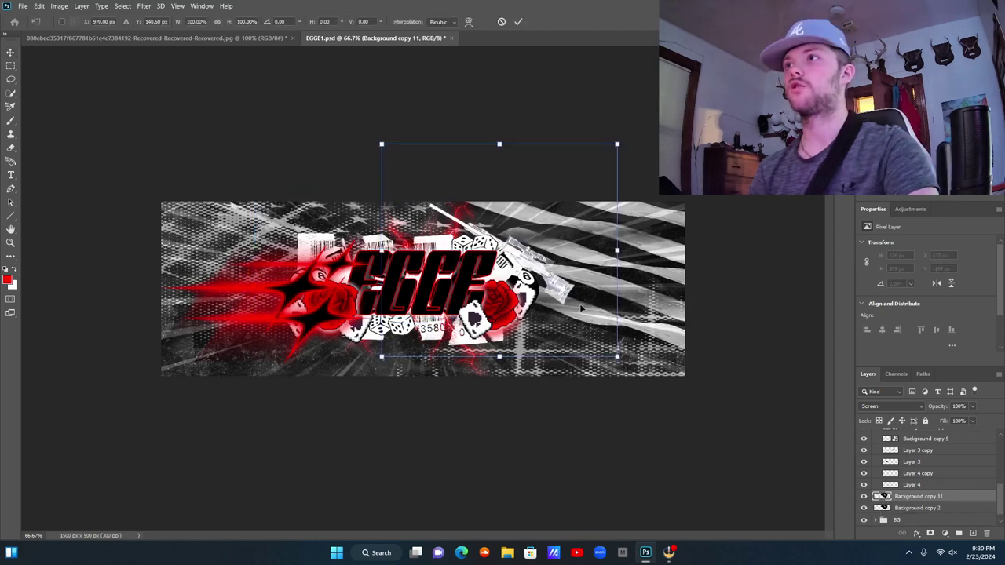
Flip the duplicate rifle, Background copy 11, horizontally, move it behind the logo's upper left, and select both rifle layers.
right_click(580, 306)
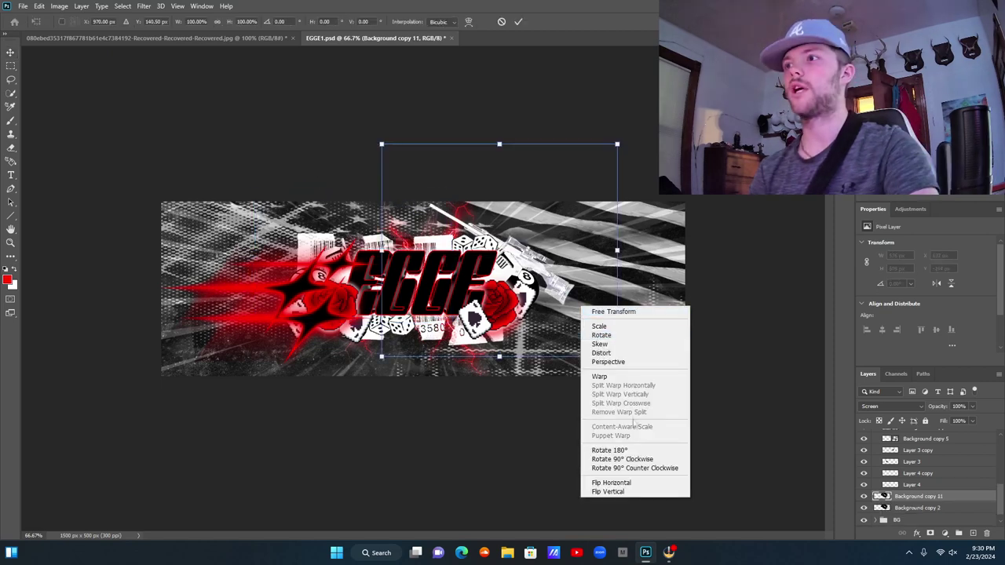
left_click(651, 483)
left_click_drag(483, 260, 289, 290)
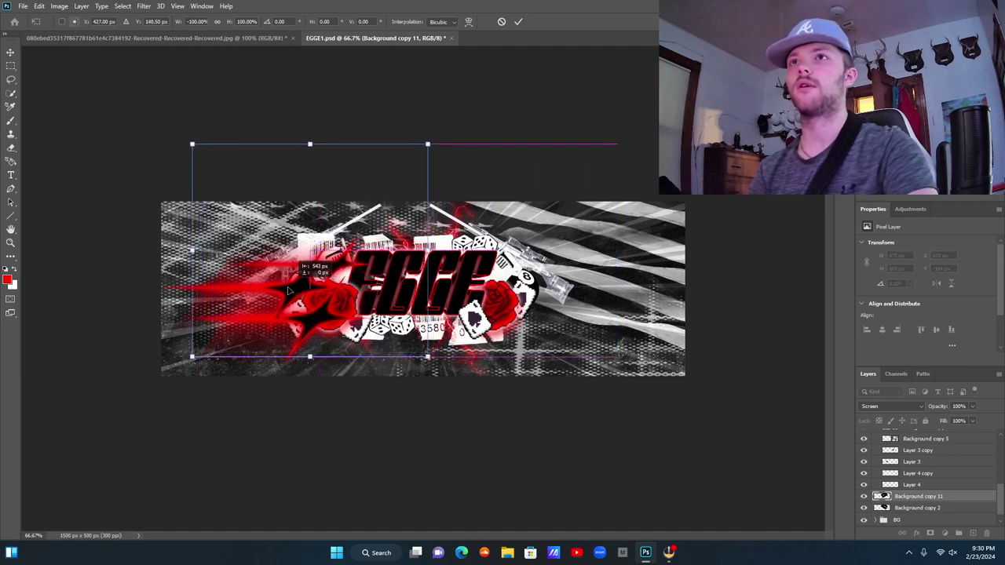
left_click(927, 508)
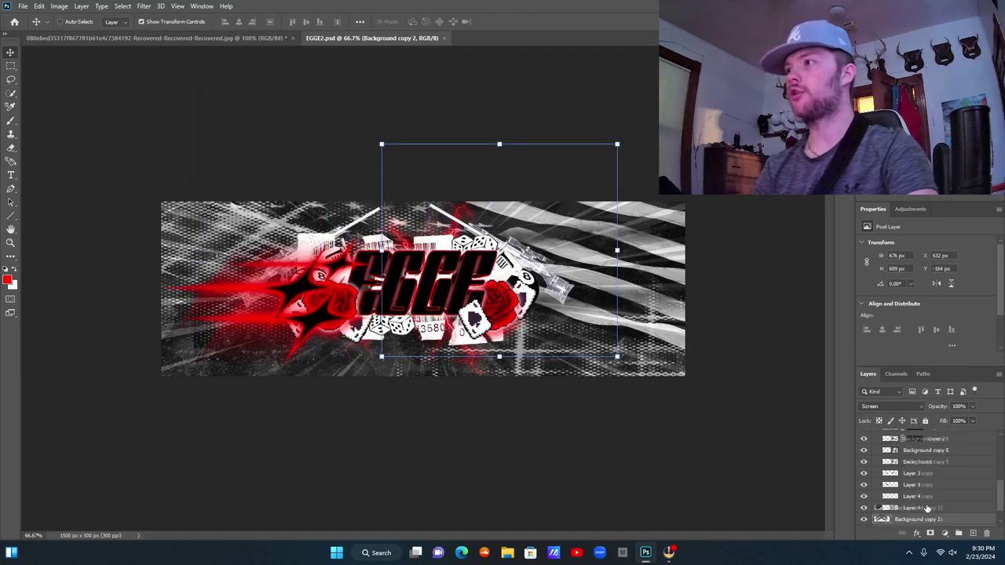
left_click(927, 497)
Set the crosshair layer, Background copy 3, to the Difference blend mode and move it to the right side of the banner.
left_click(891, 406)
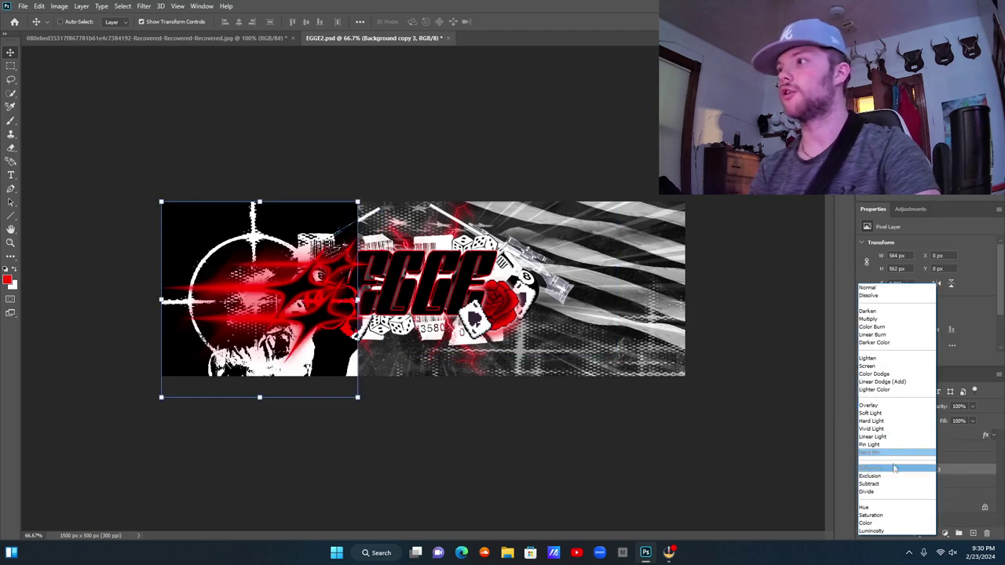
left_click(894, 472)
left_click_drag(400, 383, 722, 359)
mouse_move(609, 322)
left_mouse_down()
mouse_move(644, 322)
mouse_move(624, 323)
left_mouse_up()
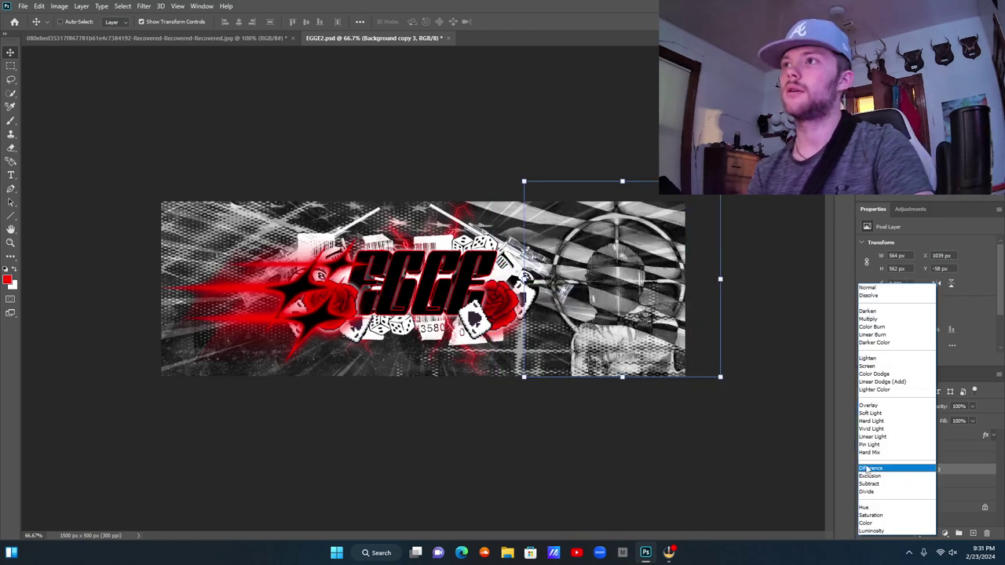
left_click(867, 469)
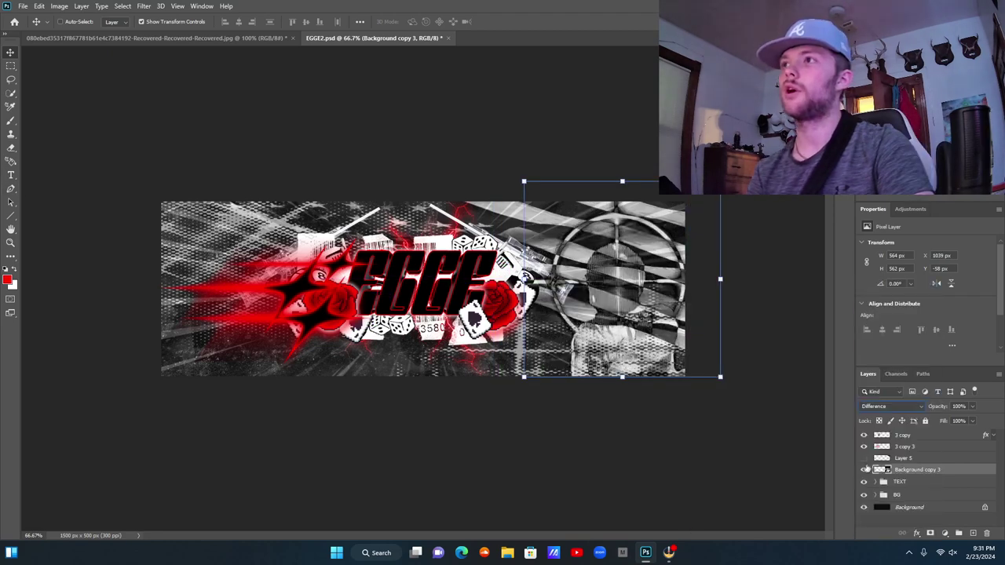
left_click(927, 446)
left_click(928, 471)
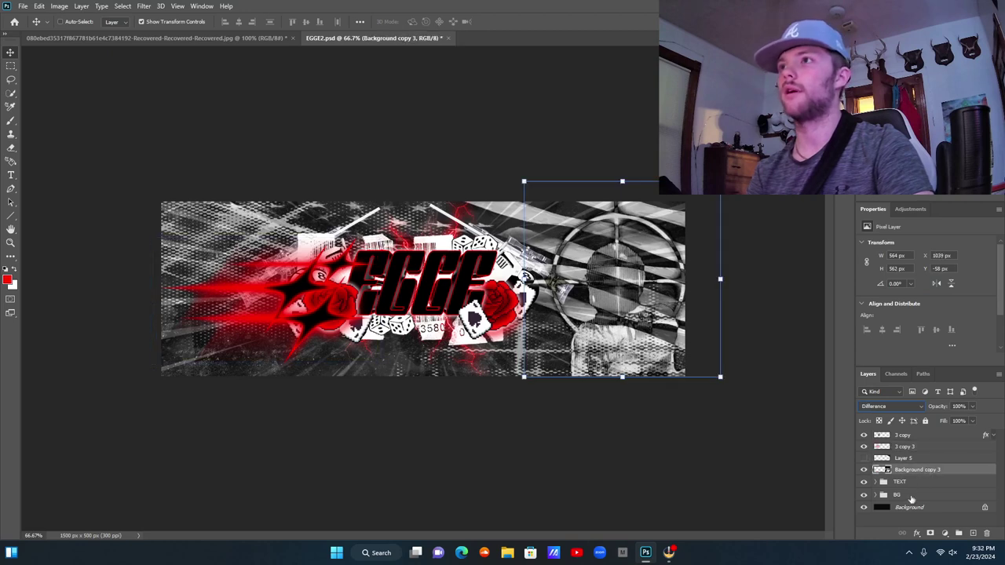
Show Layer 5 over the banner's upper right corner and preview other blend modes for it.
left_click(895, 460)
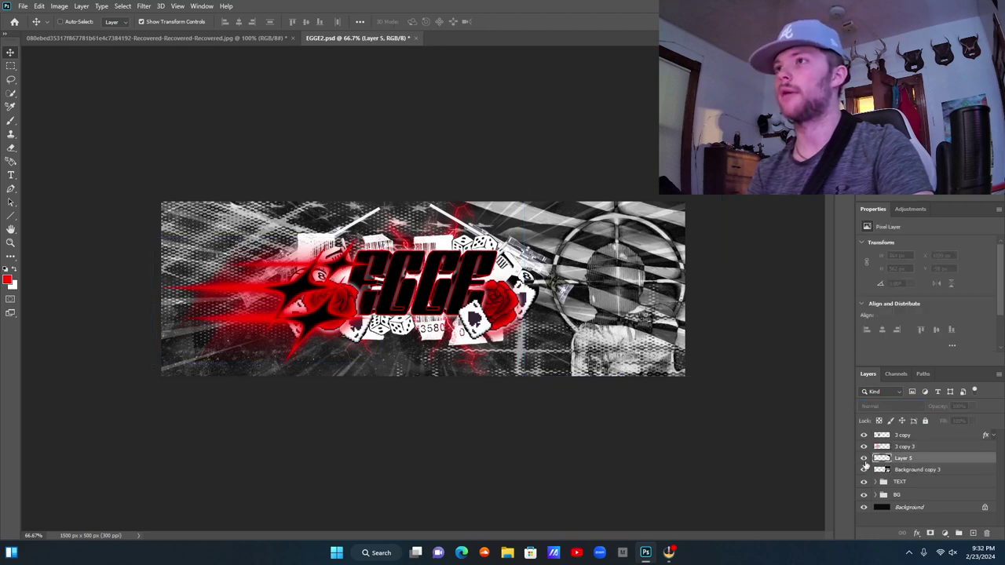
left_click(864, 459)
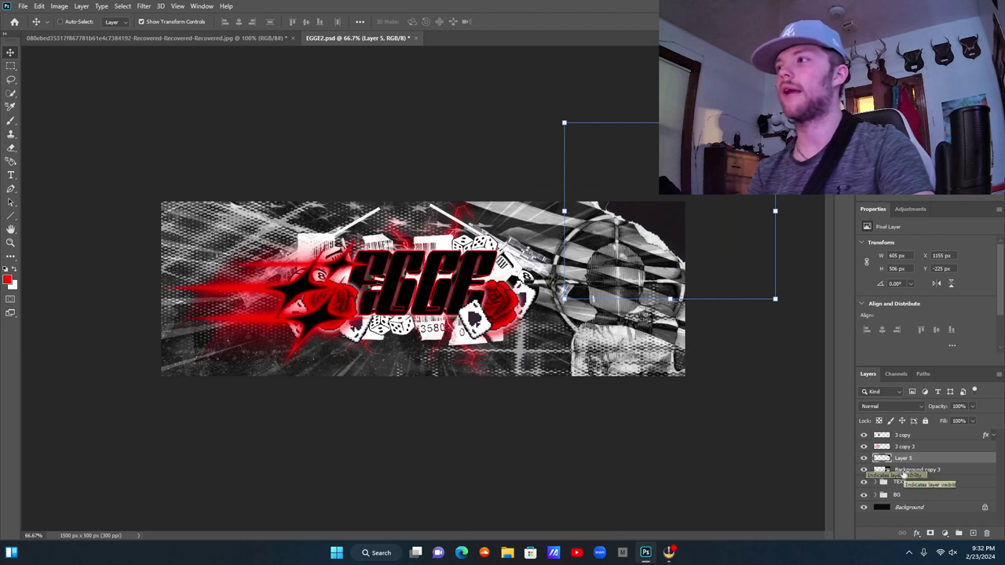
left_click(891, 406)
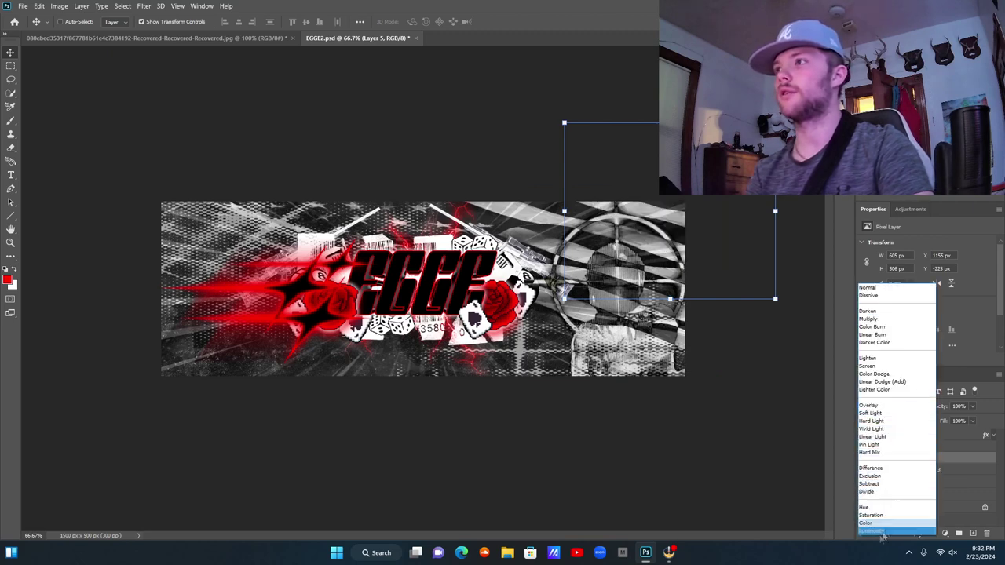
left_click(741, 479)
Give Layer 5 a black (000000) Color Overlay with the Overlay blend mode and collapse its effects list.
right_click(914, 464)
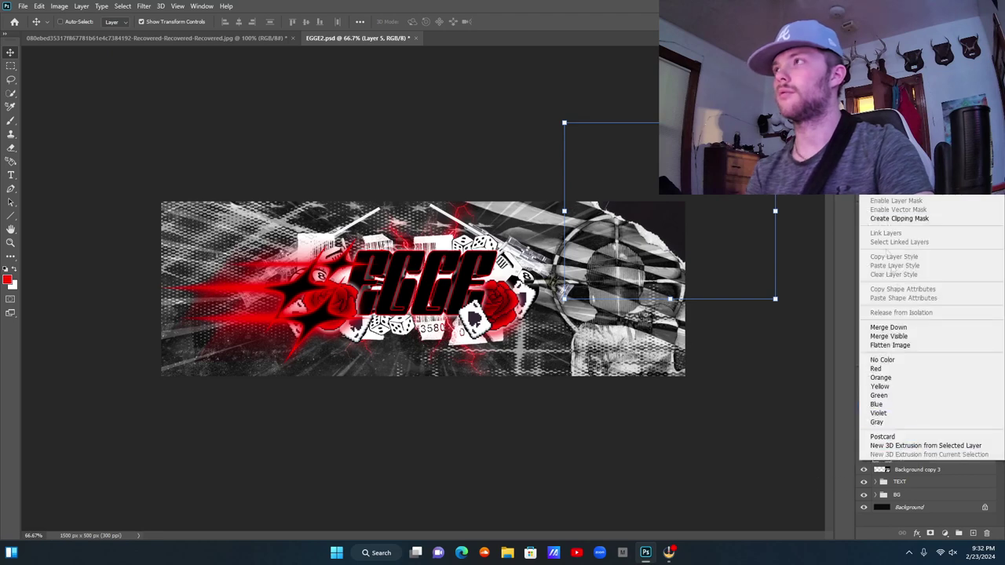
left_click(895, 11)
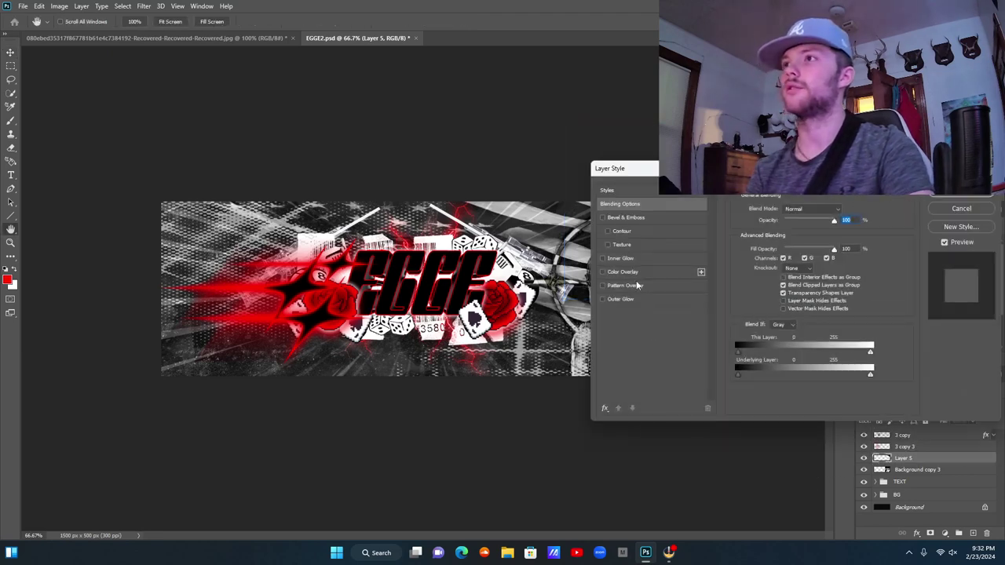
left_click(644, 273)
left_click_drag(845, 174, 813, 309)
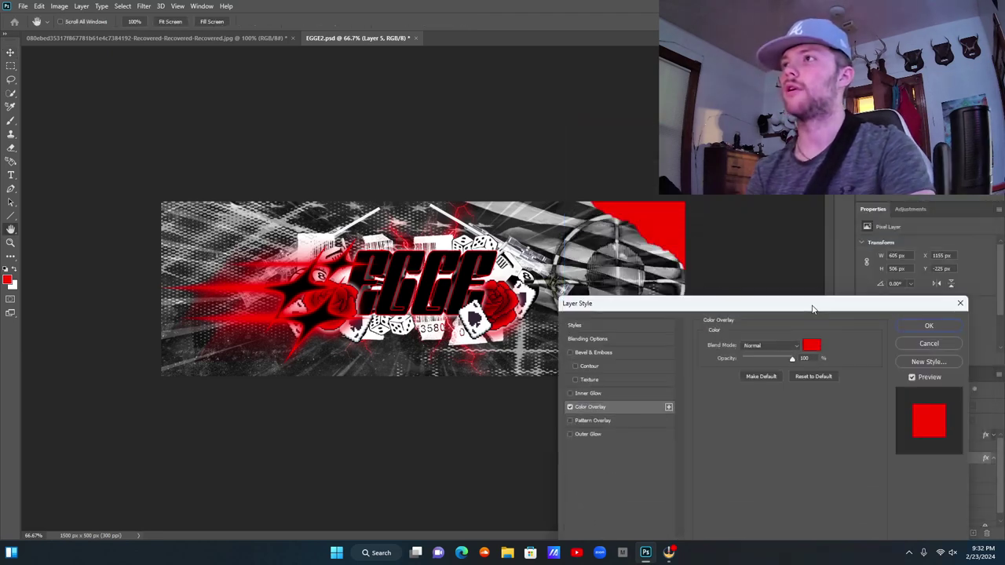
left_click(811, 344)
left_click(614, 367)
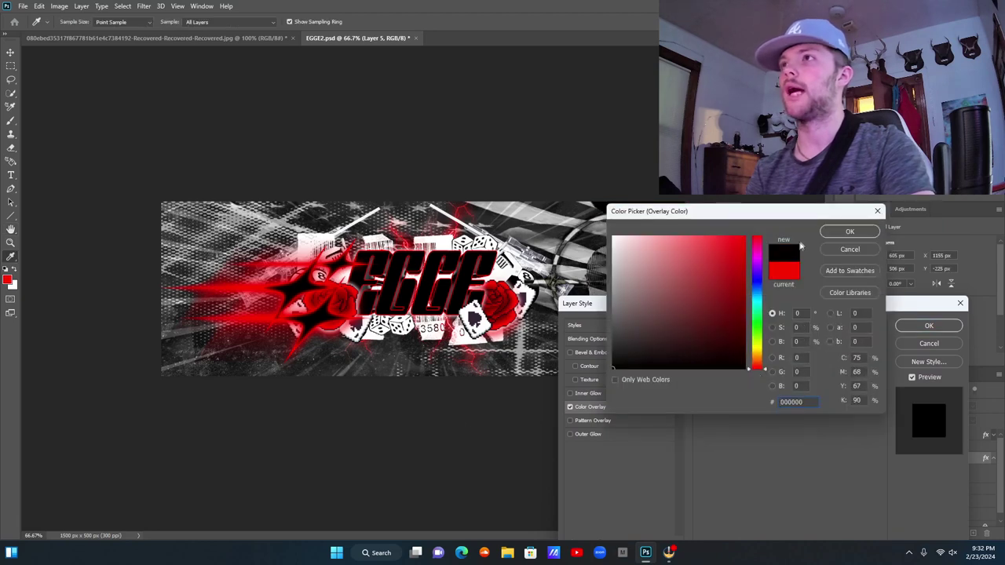
left_click(840, 232)
left_click(789, 343)
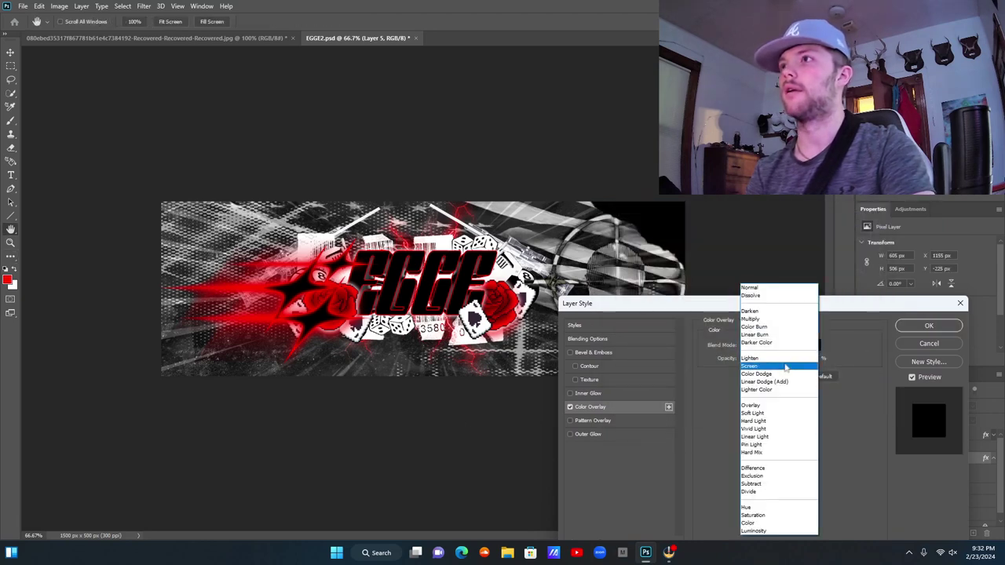
left_click(774, 406)
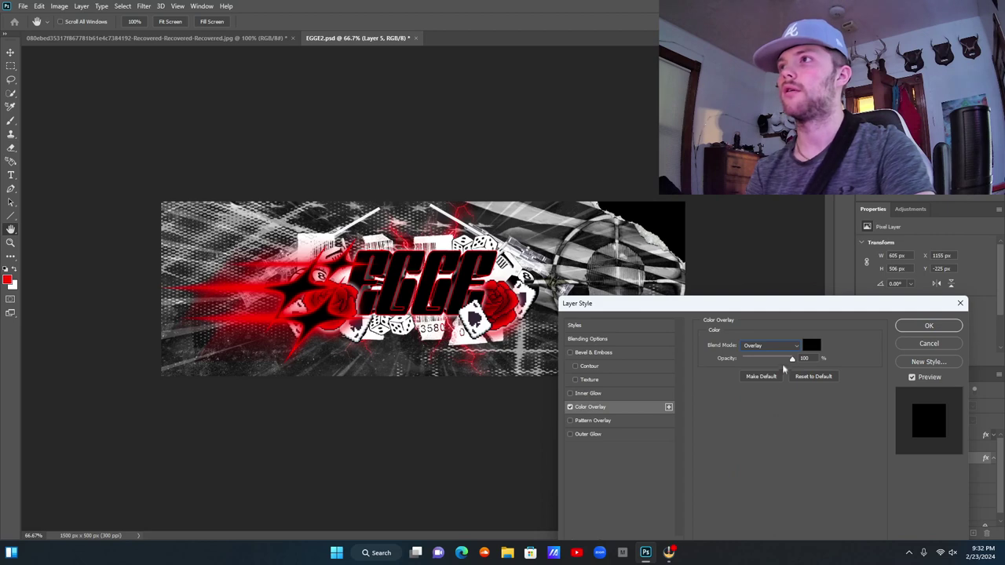
left_click(945, 335)
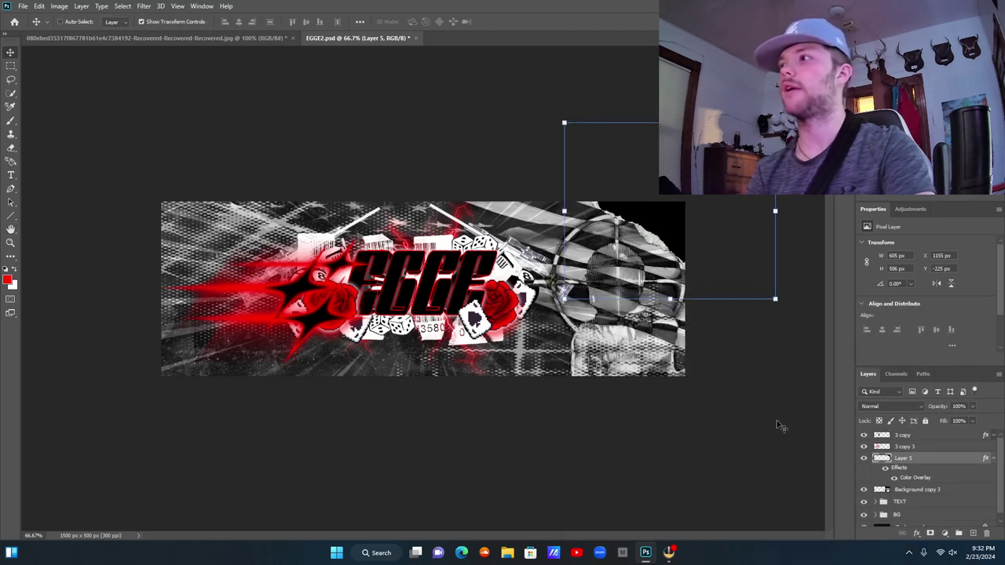
left_click(994, 460)
Duplicate Layer 5, flip the copy horizontally, and rotate it so its torn edge runs down the banner's left side.
key("ctrl+j")
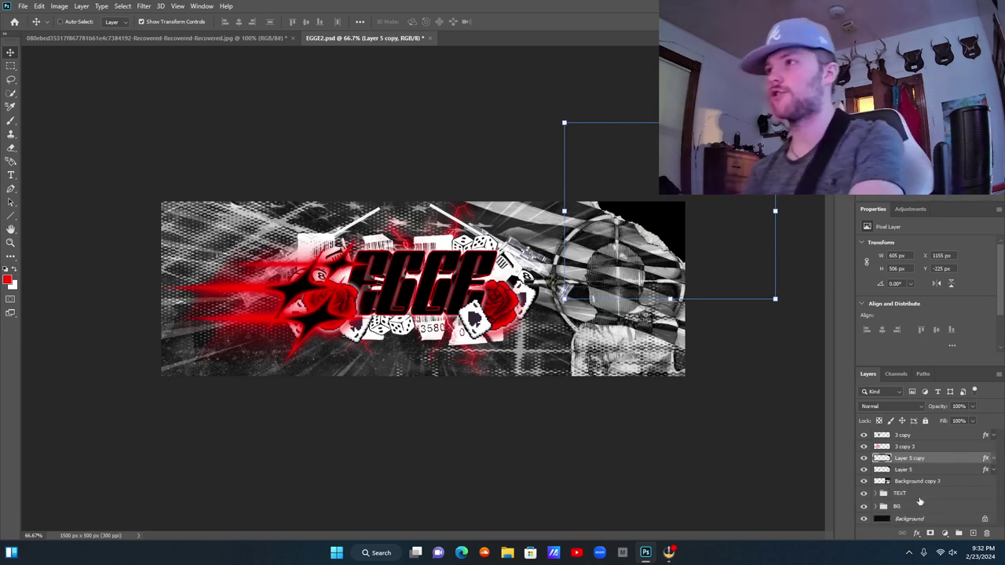
left_click(775, 283)
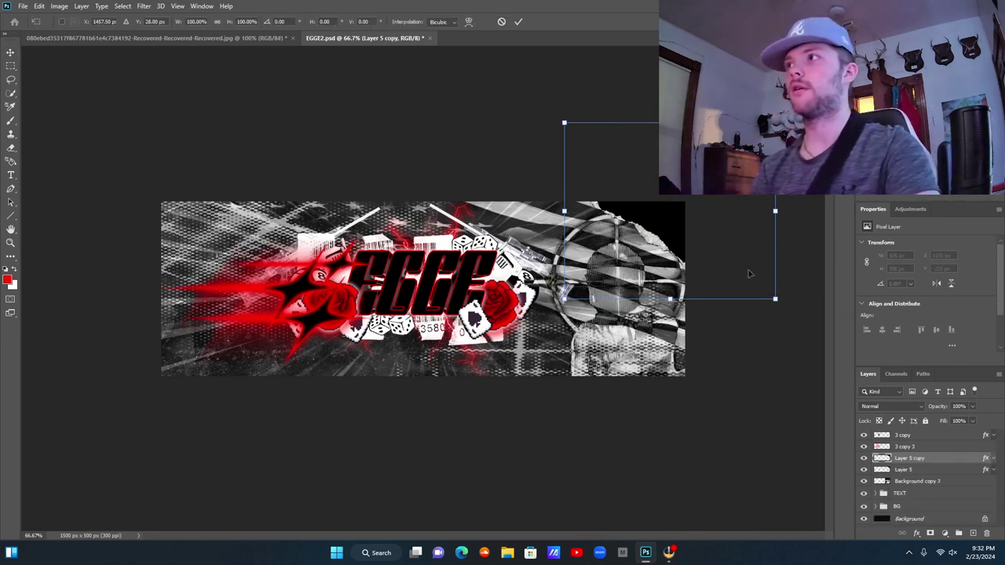
right_click(644, 257)
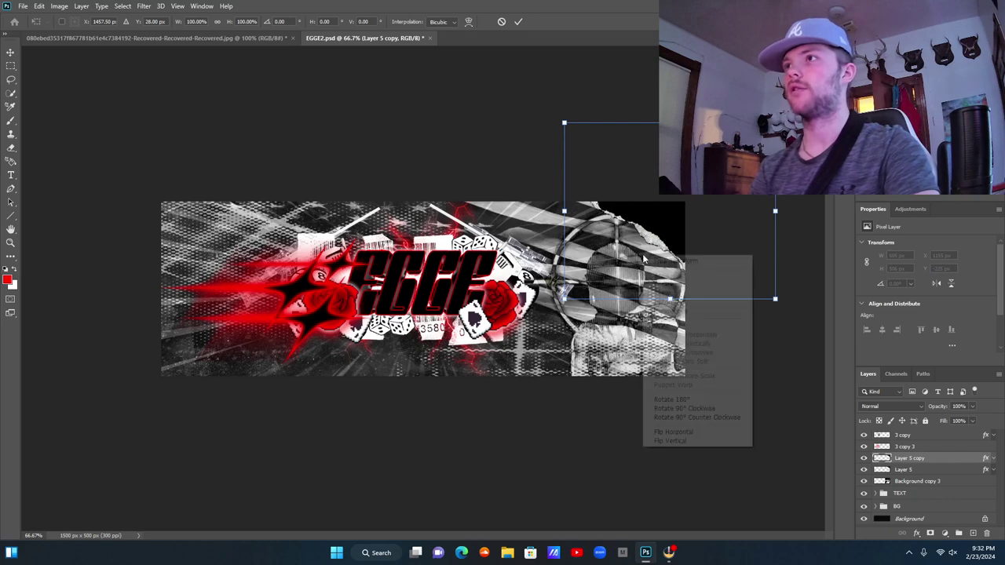
left_click(712, 432)
left_click_drag(672, 266, 179, 255)
left_click_drag(328, 283, 299, 194)
left_click_drag(261, 246, 243, 295)
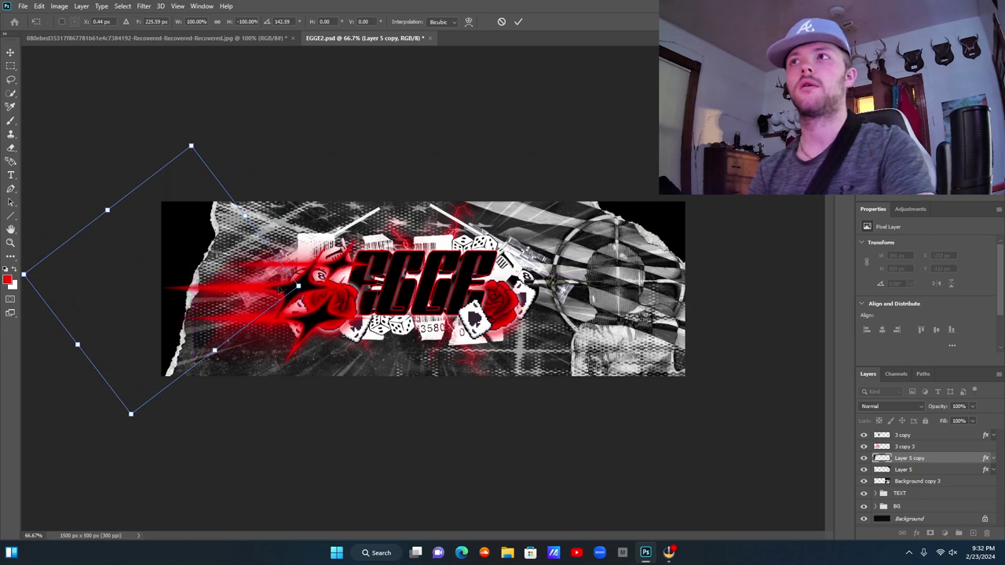
left_click(10, 54)
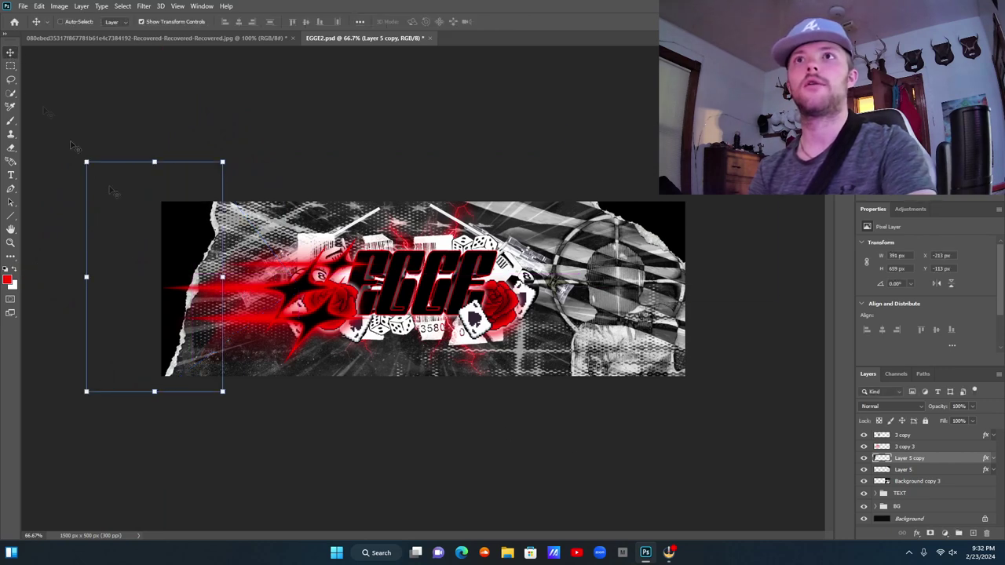
Move Layer 5 copy and Layer 5 above the 3 copy layer, with Layer 5 copy at the top of the stack.
left_click_drag(903, 461, 907, 438)
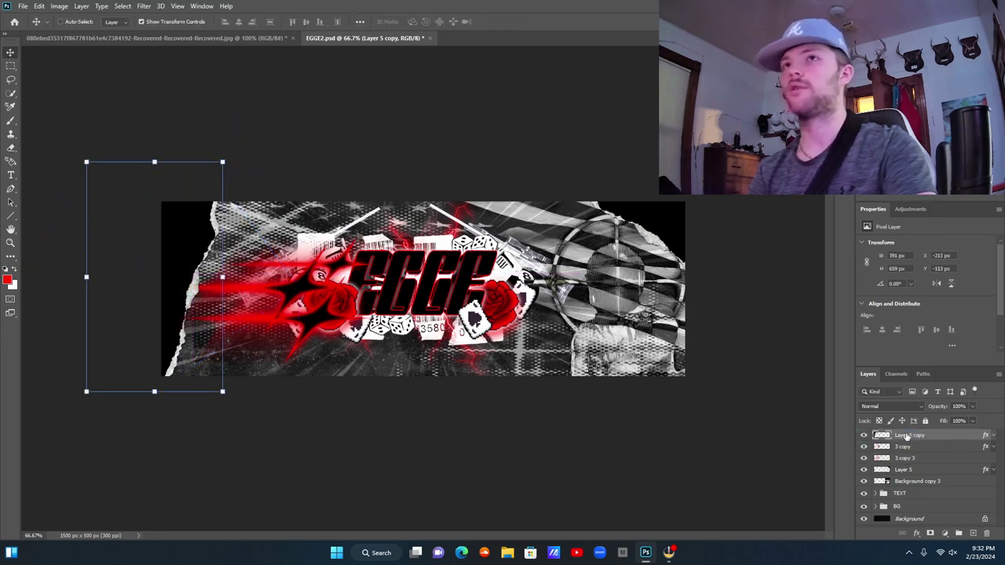
left_click(908, 448)
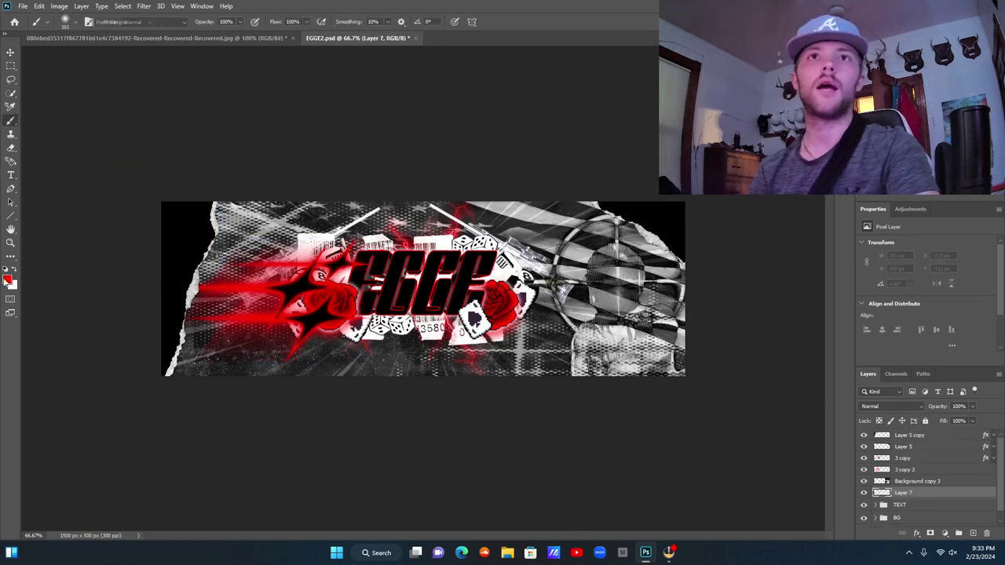
Set the foreground color to black and paint over the logo area on Layer 7 with a 243 px brush at 0% hardness.
left_click(6, 282)
left_click_drag(621, 312, 612, 369)
left_click(848, 230)
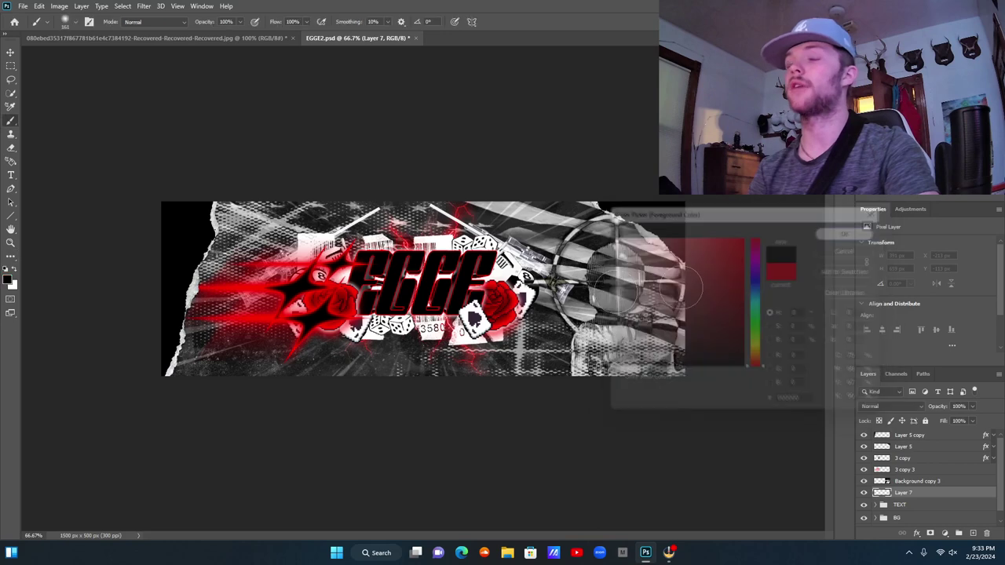
right_click(448, 304)
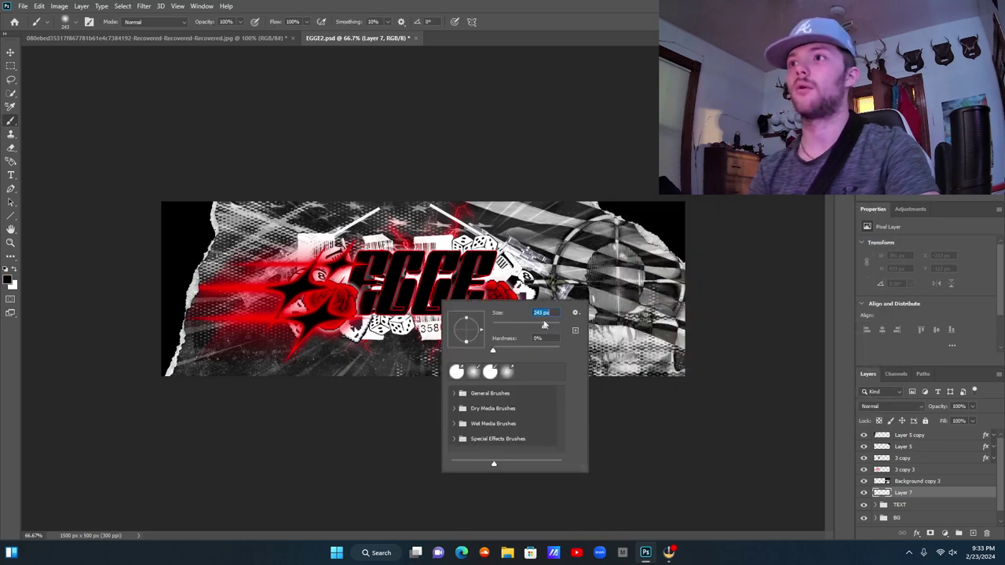
left_click(467, 276)
left_click(458, 288)
left_click(439, 286)
mouse_move(436, 280)
left_mouse_down()
mouse_move(385, 281)
mouse_move(487, 315)
left_mouse_up()
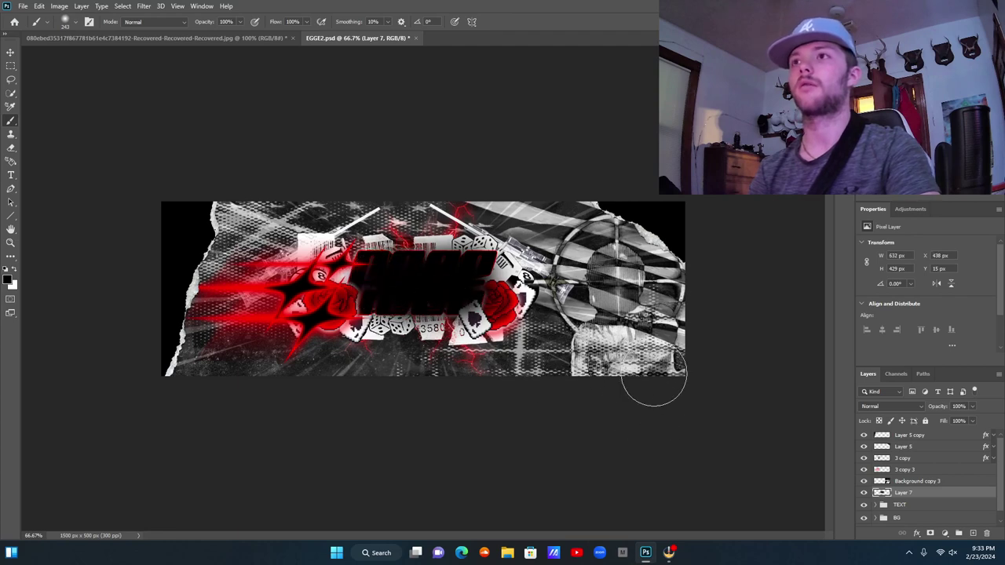
Create a new layer above the BG group and shade the banner's right and bottom edges with the soft black brush.
left_click(918, 517)
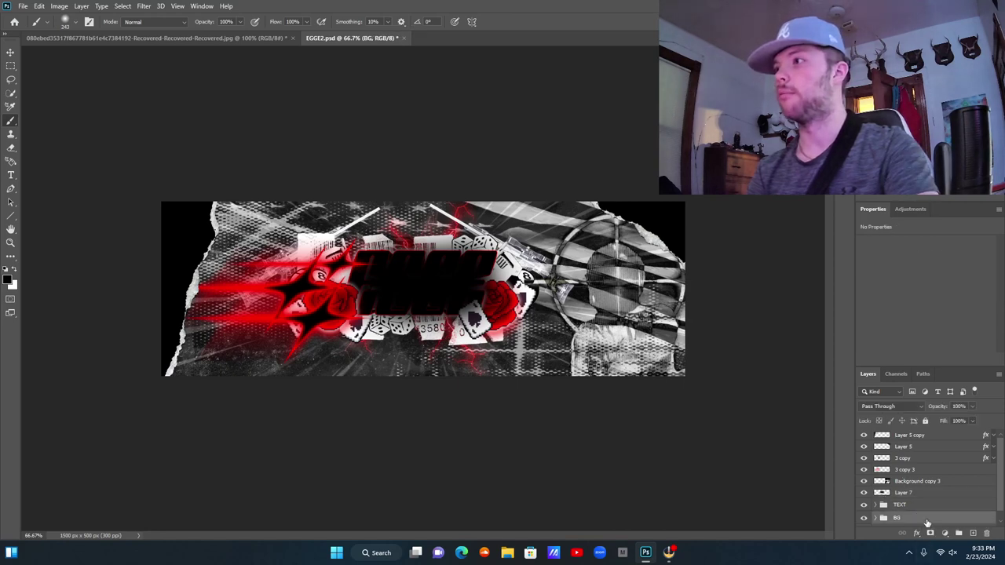
left_click(975, 534)
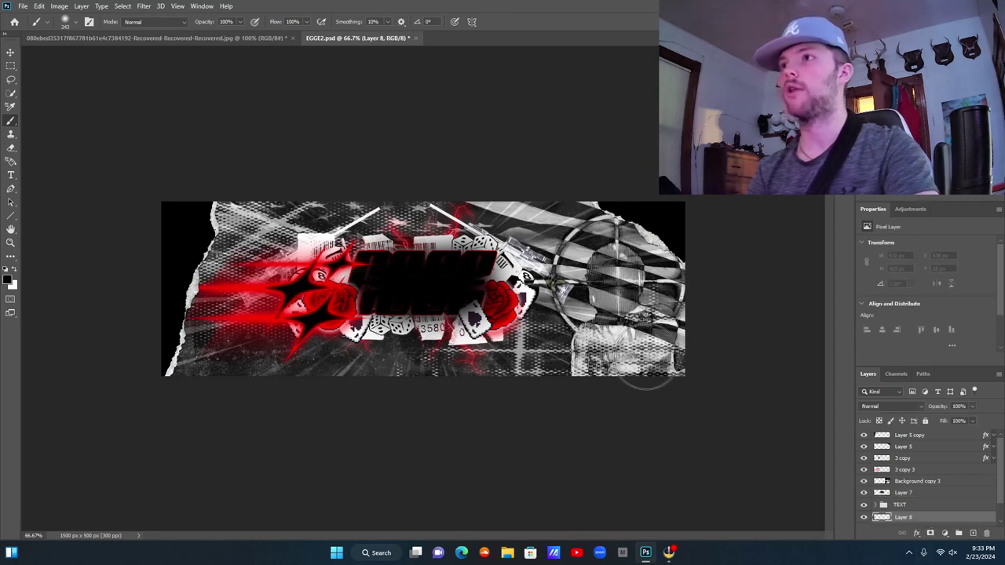
mouse_move(725, 220)
left_mouse_down()
mouse_move(705, 231)
mouse_move(709, 359)
mouse_move(670, 415)
left_mouse_up()
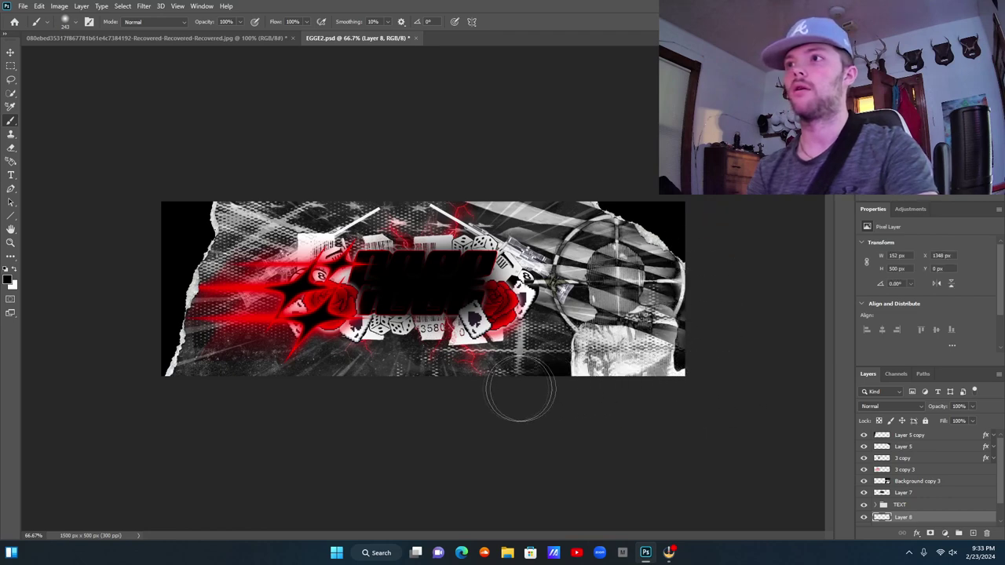
mouse_move(398, 389)
left_mouse_down()
mouse_move(299, 375)
mouse_move(157, 377)
mouse_move(134, 352)
mouse_move(171, 255)
mouse_move(170, 210)
mouse_move(271, 198)
mouse_move(699, 201)
mouse_move(716, 275)
left_mouse_up()
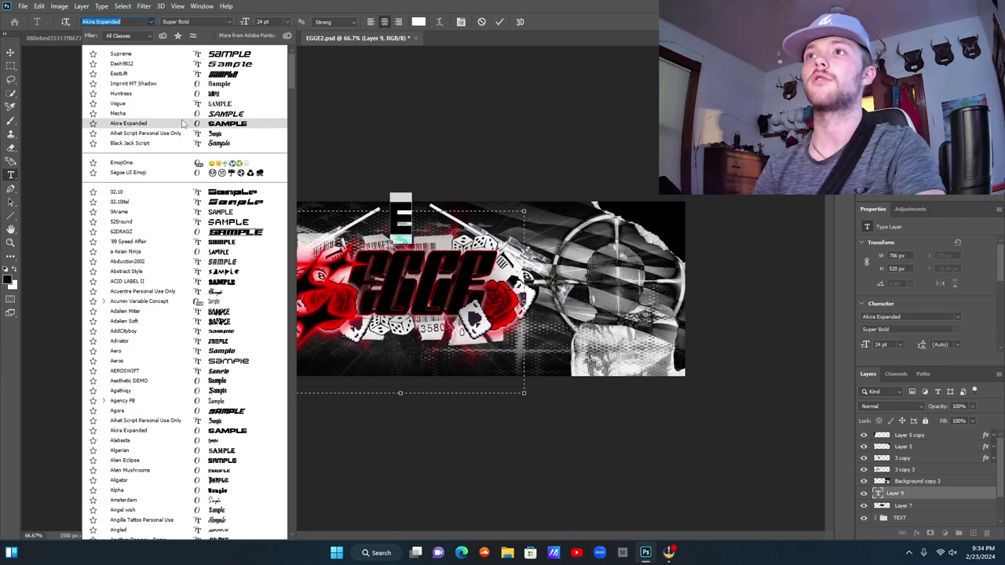
Set the white letter E to the Mecha font at 58 pt.
left_click(184, 116)
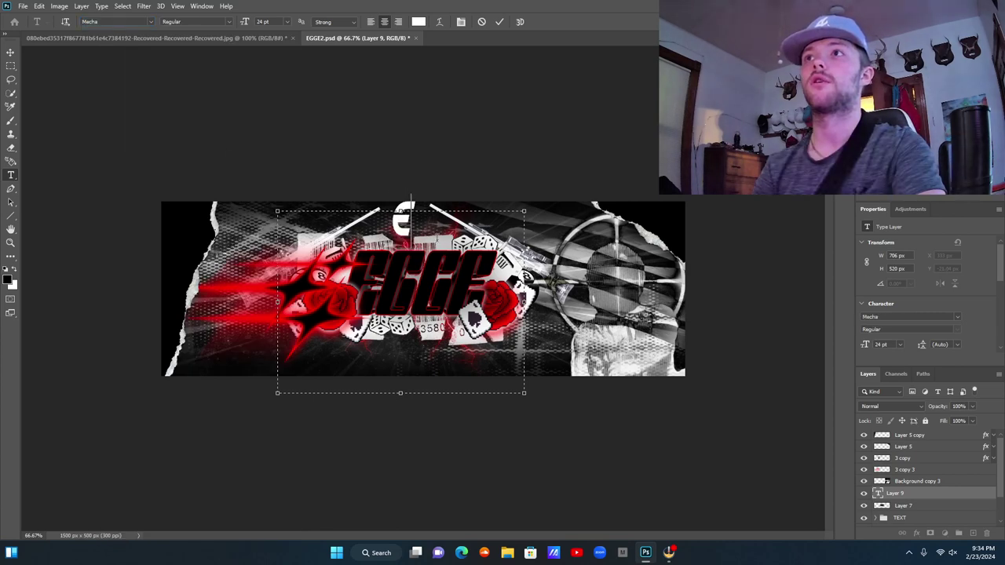
left_click_drag(438, 234, 338, 223)
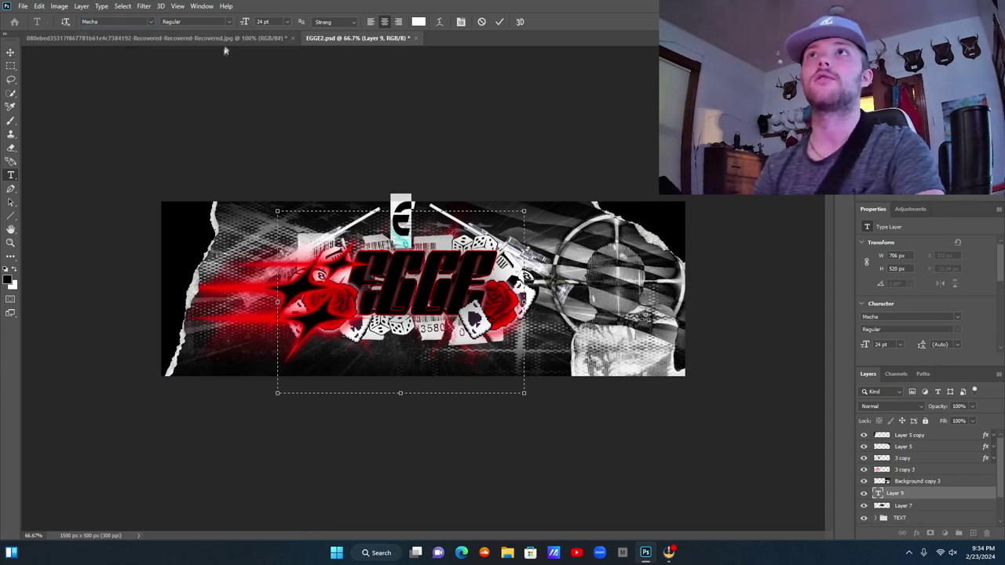
left_click_drag(242, 22, 258, 34)
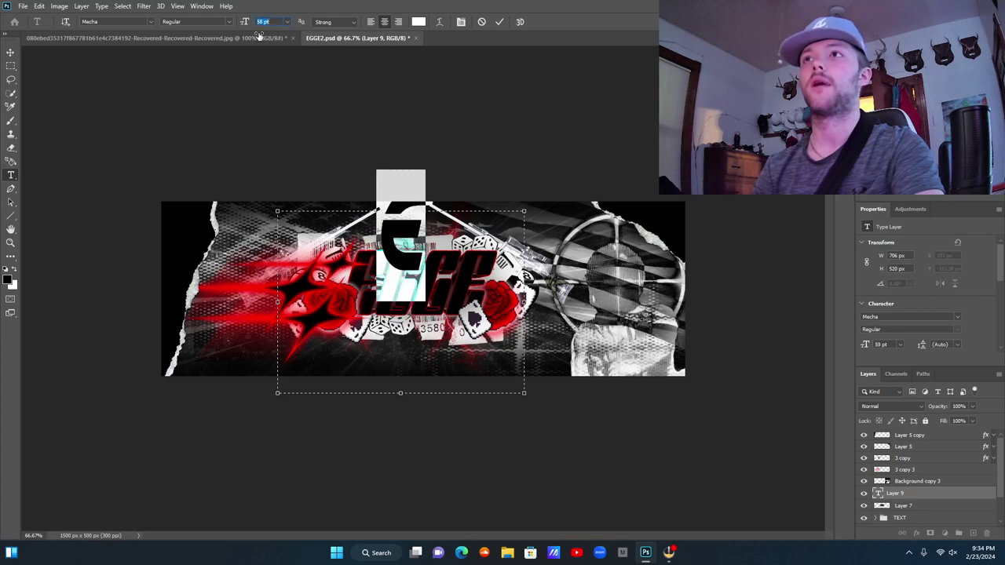
left_click(11, 52)
Position the letter E over the logo's first letter and move its text layer to the top of the stack.
left_click_drag(509, 305, 463, 343)
left_click_drag(392, 351, 369, 361)
left_click_drag(933, 492, 923, 434)
left_click_drag(465, 352, 488, 362)
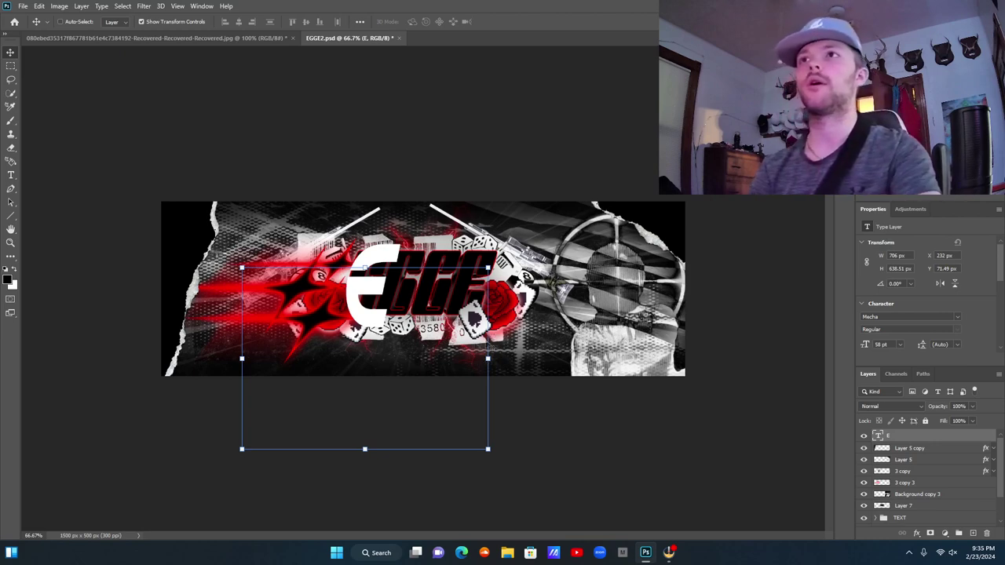
Reduce the font size of the white letter E over the logo.
left_click(11, 176)
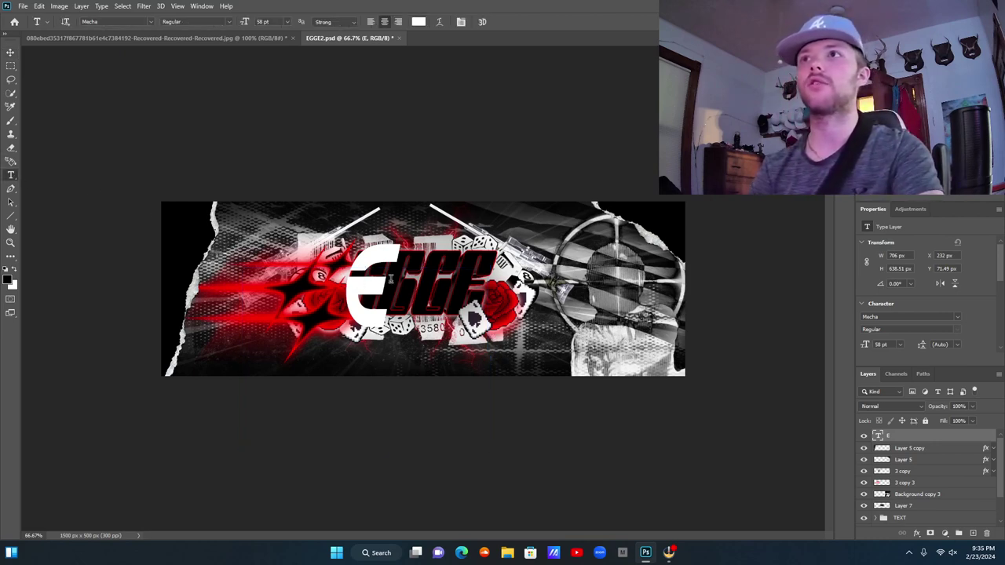
double_click(393, 279)
left_click_drag(246, 22, 203, 90)
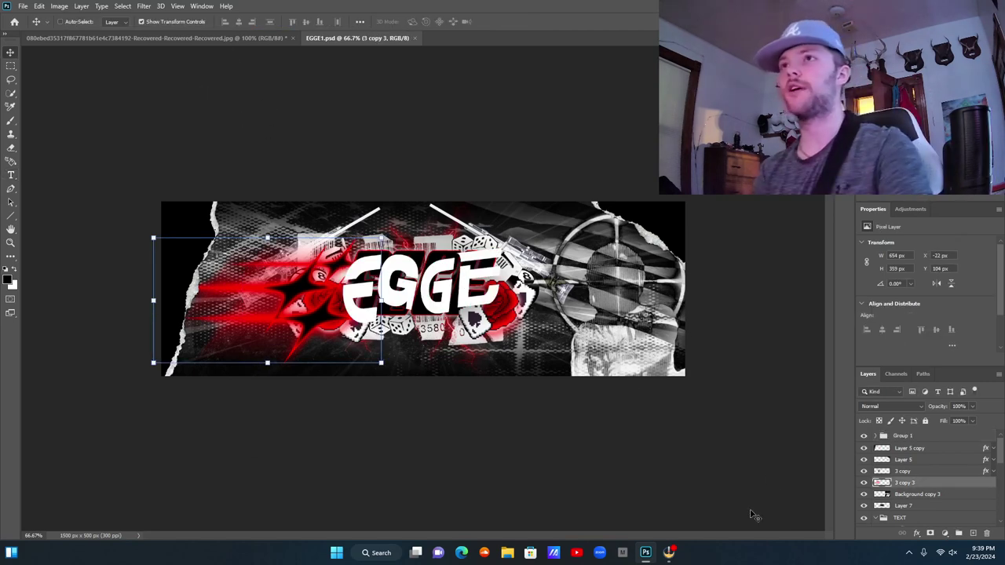
Group the layers from Layer 5 copy down to Layer 7 as ABOVE and rename Group 1 as T TEXT.
left_click(923, 493)
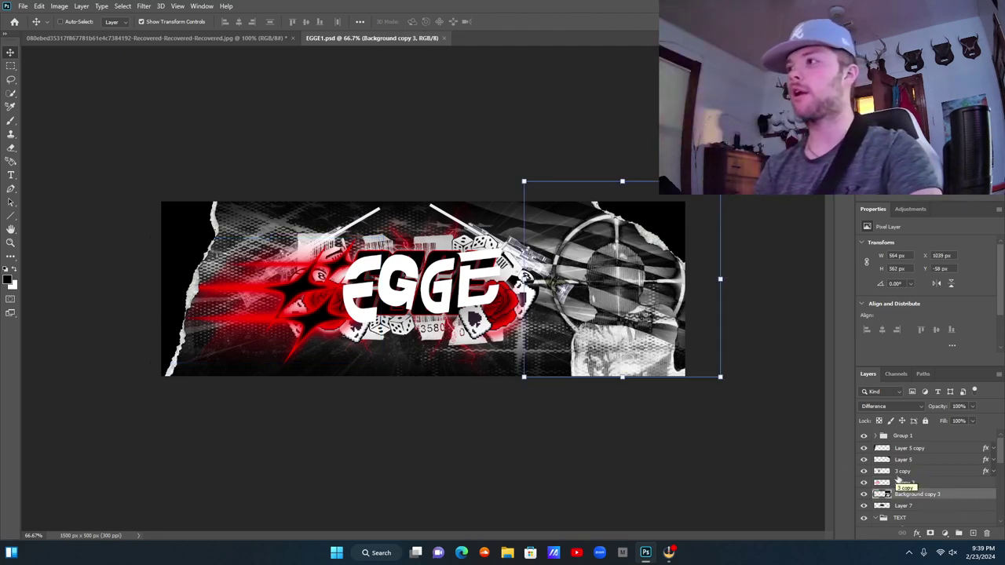
scroll(899, 479, "down", 2)
left_click(913, 482)
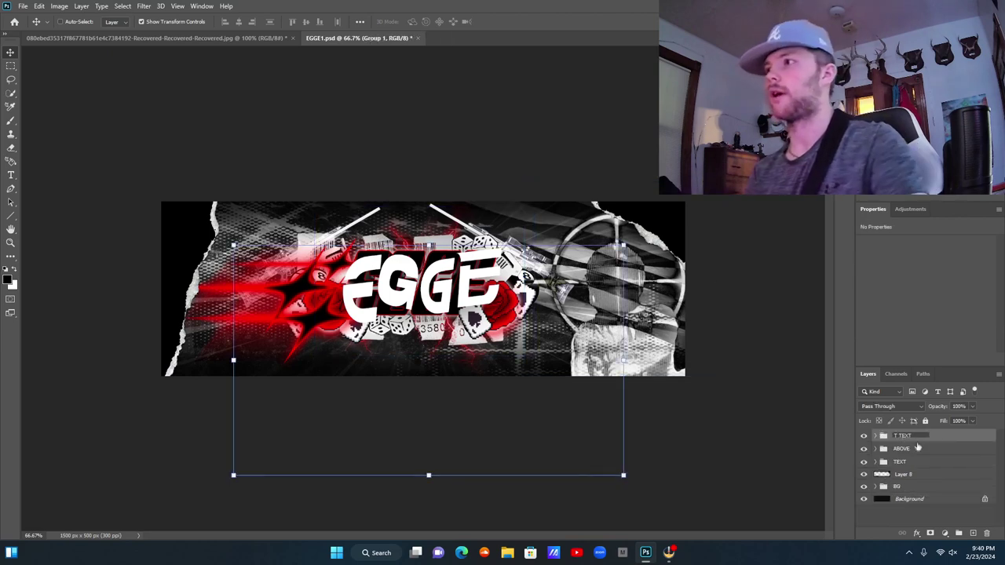
left_click(902, 449)
Toggle the visibility of the T TEXT group and leave it hidden.
left_click(863, 436)
left_click(864, 435)
left_click(864, 436)
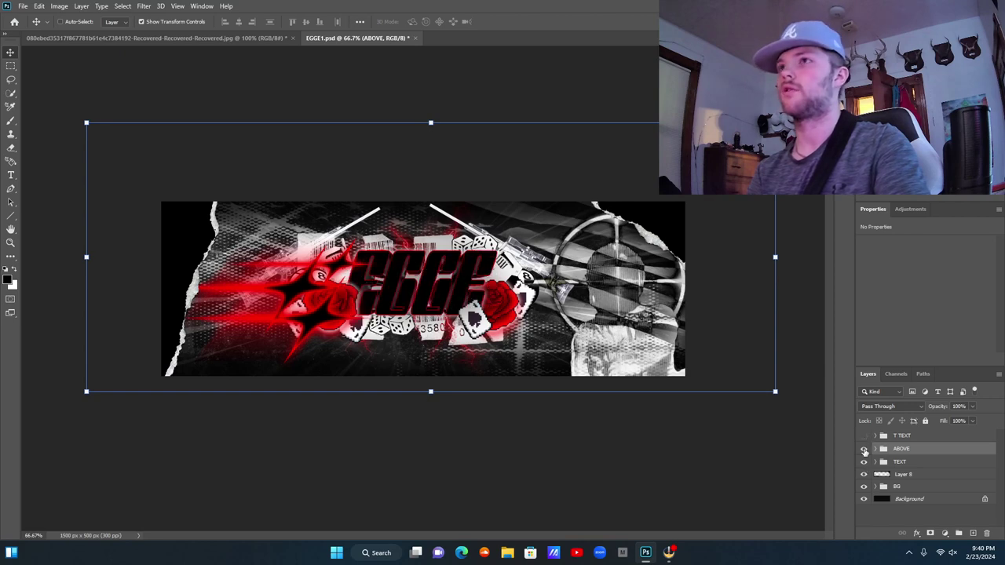
Toggle the ABOVE group, Layer 8 and the TEXT group off and on to check what each adds to the banner.
left_click(864, 448)
left_click(864, 448)
left_click(864, 475)
left_click(864, 475)
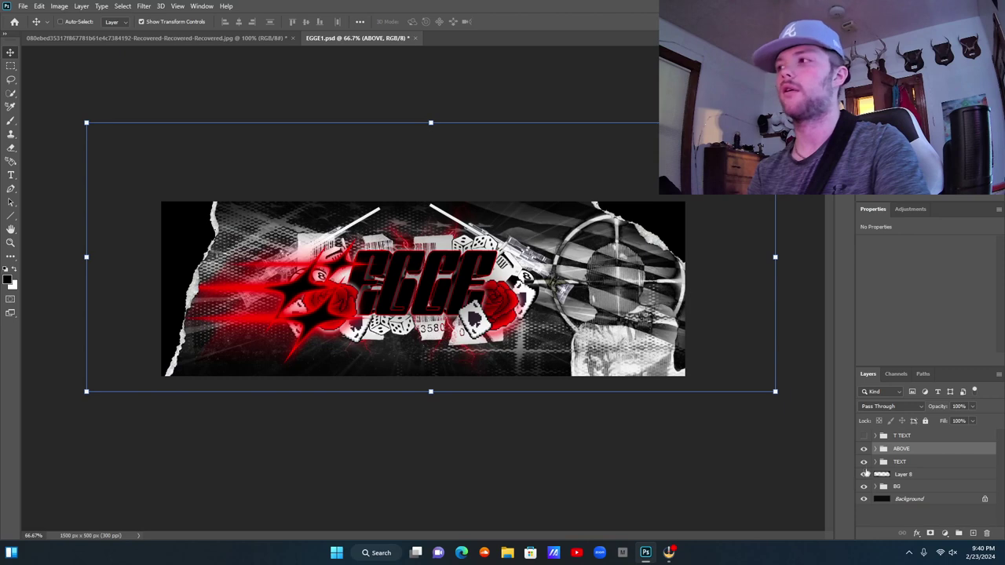
left_click(863, 463)
left_click(863, 463)
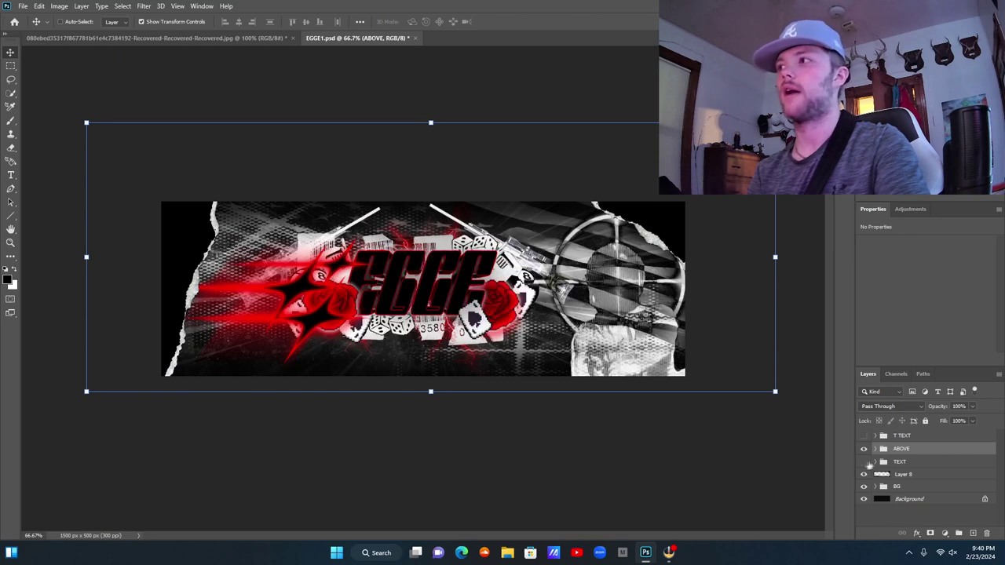
left_click(864, 463)
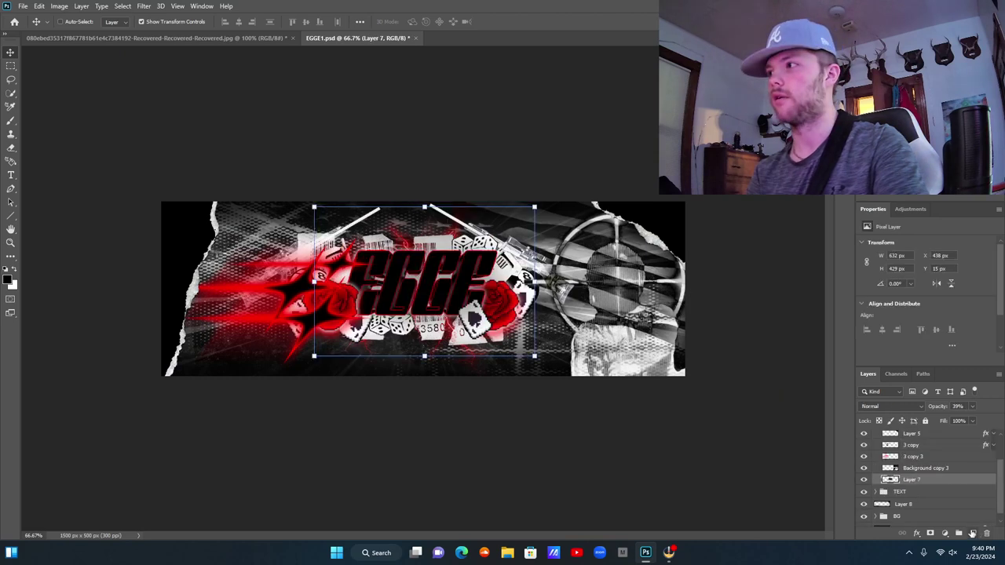
Add a new layer above Layer 7 and brush soft black shading over the collage elements around the logo.
left_click(973, 533)
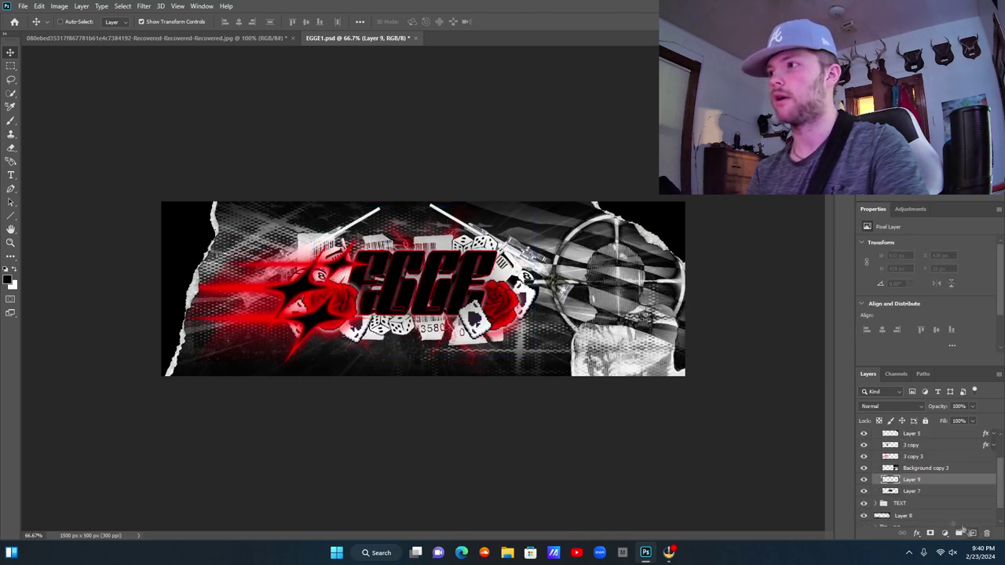
left_click(11, 120)
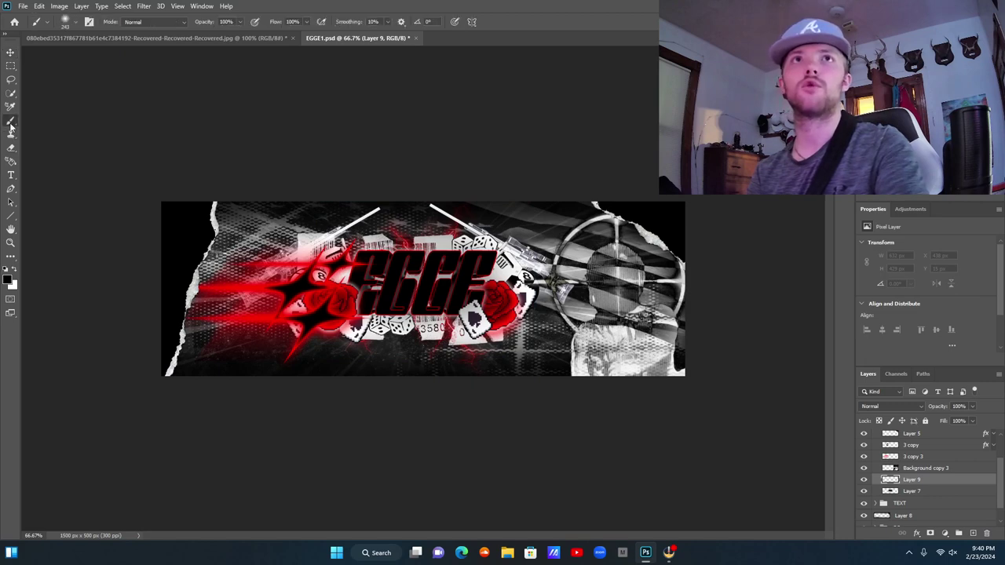
mouse_move(430, 245)
left_mouse_down()
mouse_move(355, 244)
mouse_move(332, 283)
mouse_move(277, 291)
mouse_move(275, 318)
mouse_move(325, 342)
mouse_move(518, 339)
mouse_move(512, 294)
mouse_move(480, 266)
mouse_move(475, 232)
mouse_move(327, 220)
left_mouse_up()
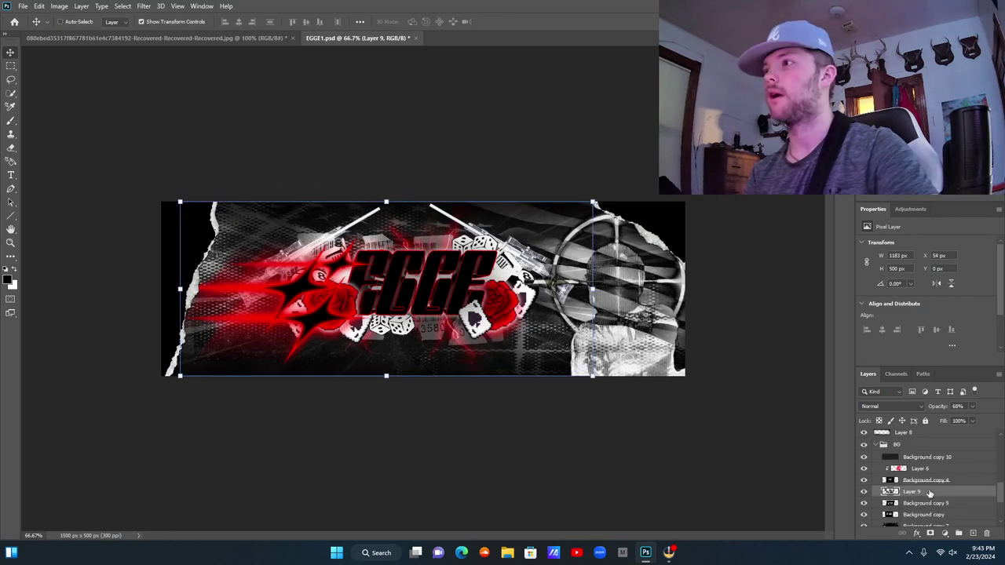
Toggle Layer 8 off and on to check its shading, and collapse the BG group.
left_click(878, 447)
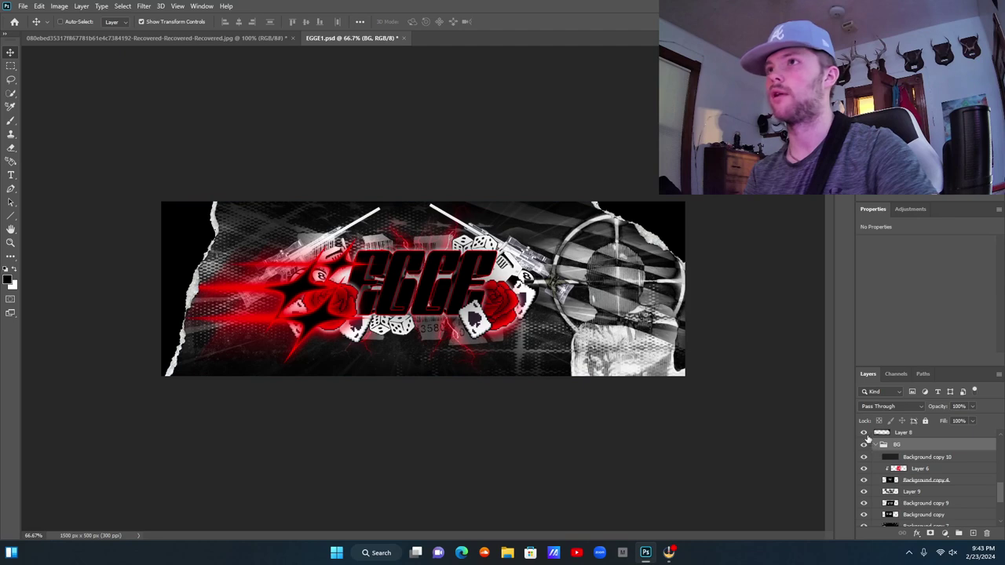
left_click(864, 433)
left_click(864, 434)
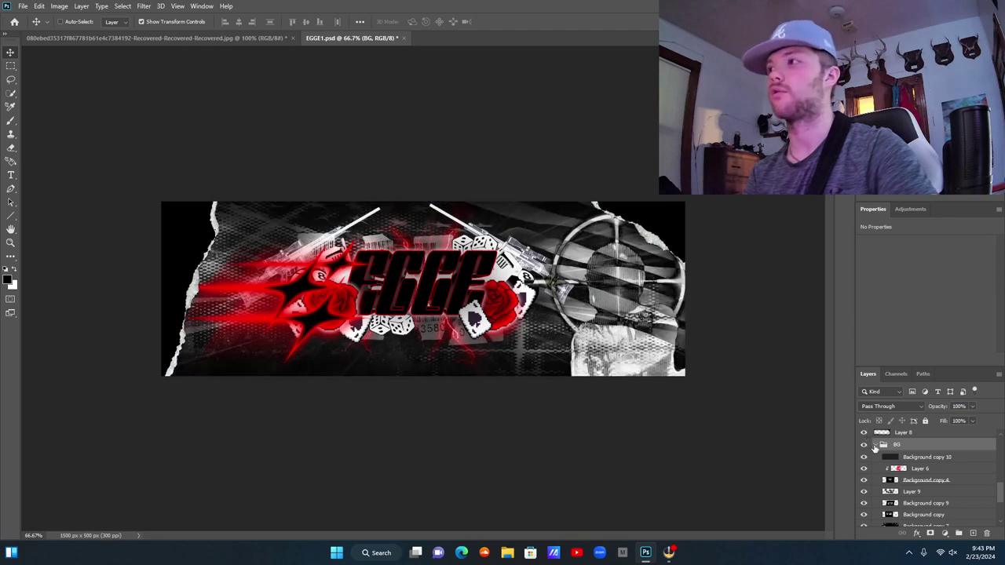
left_click(875, 445)
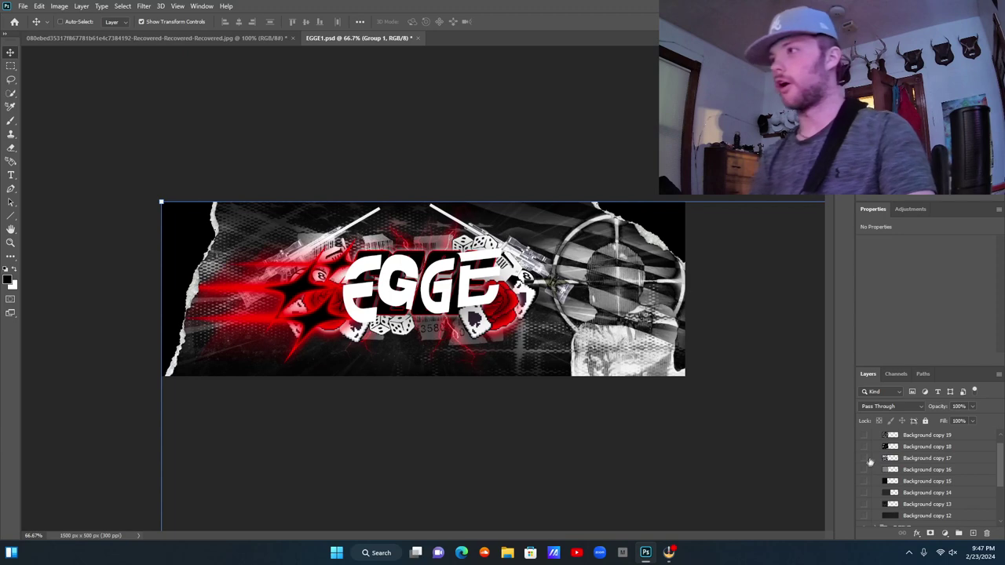
Show the Background copy 19 texture, move it out of Group 1 to the top of the layer stack, and collapse Group 1.
scroll(870, 462, "up", 1)
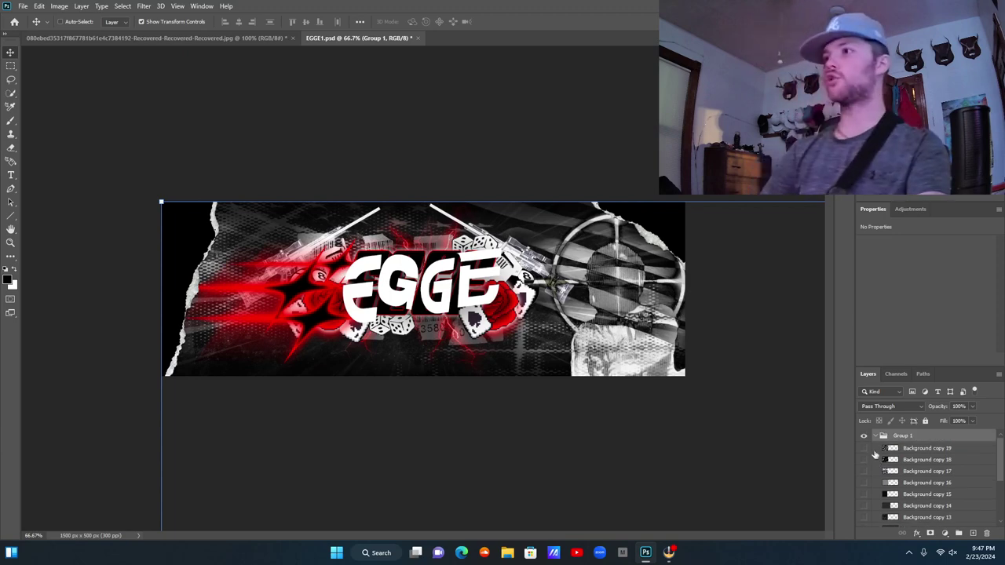
left_click(864, 447)
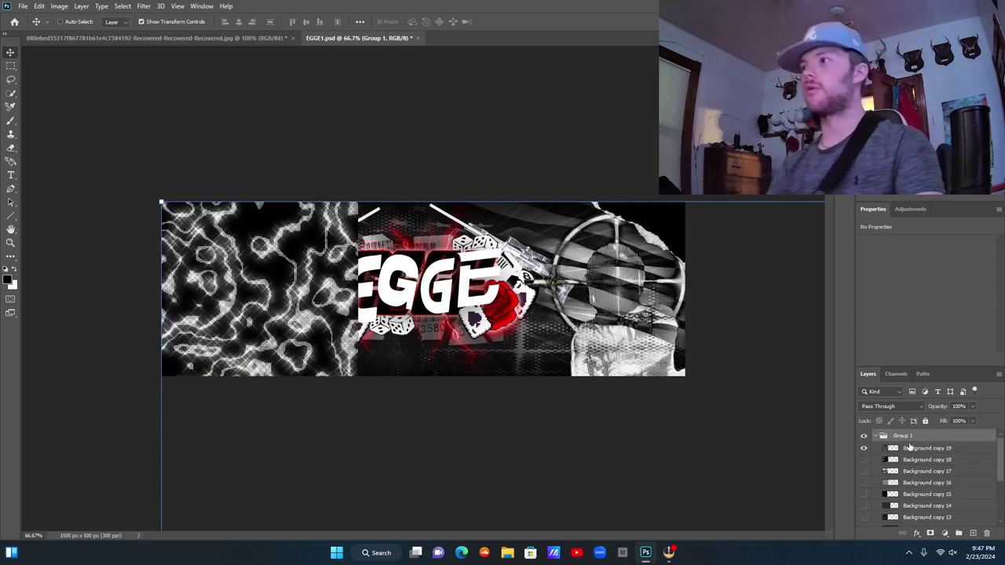
left_click(913, 449)
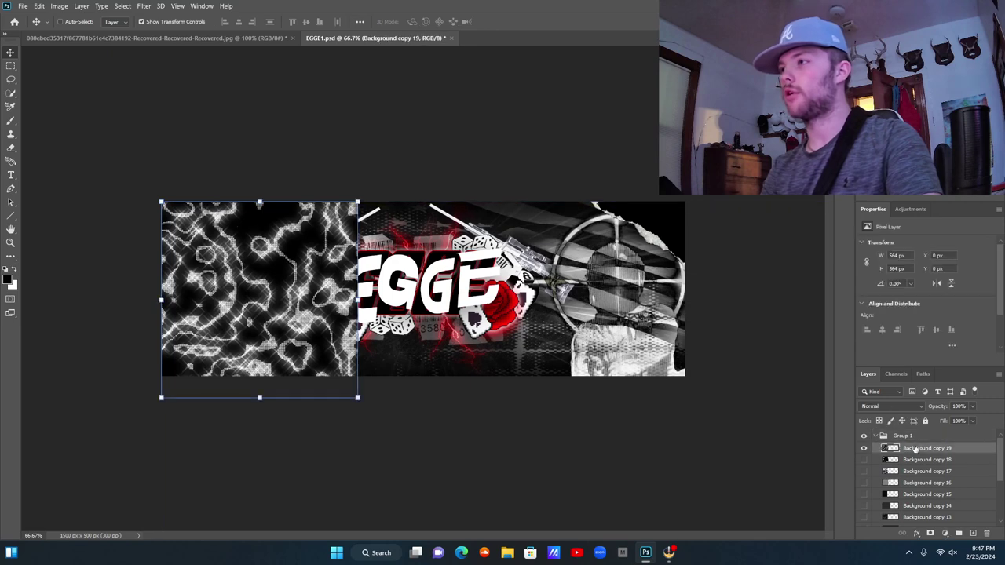
left_click_drag(917, 442, 917, 432)
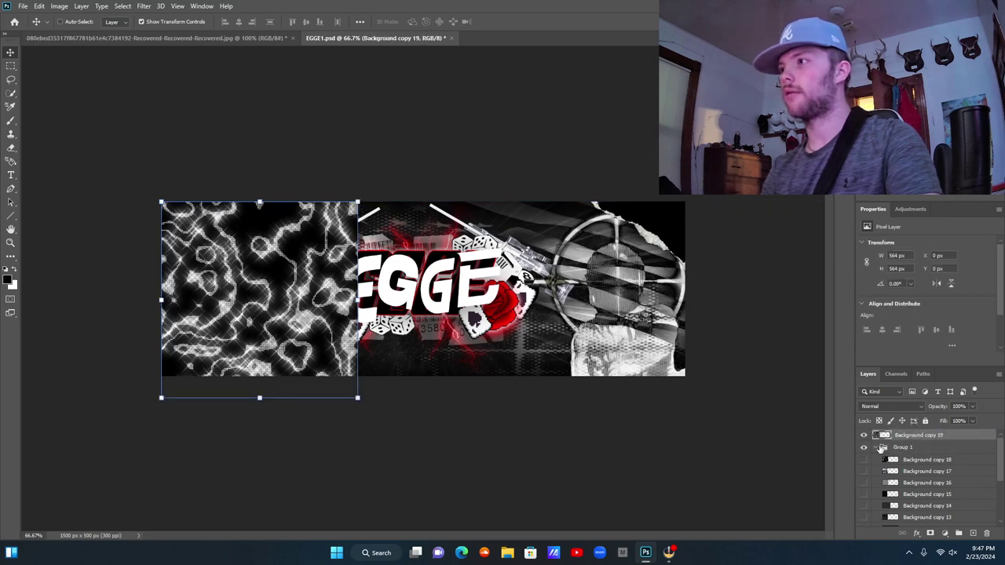
left_click(882, 448)
left_click(882, 447)
left_click(912, 437)
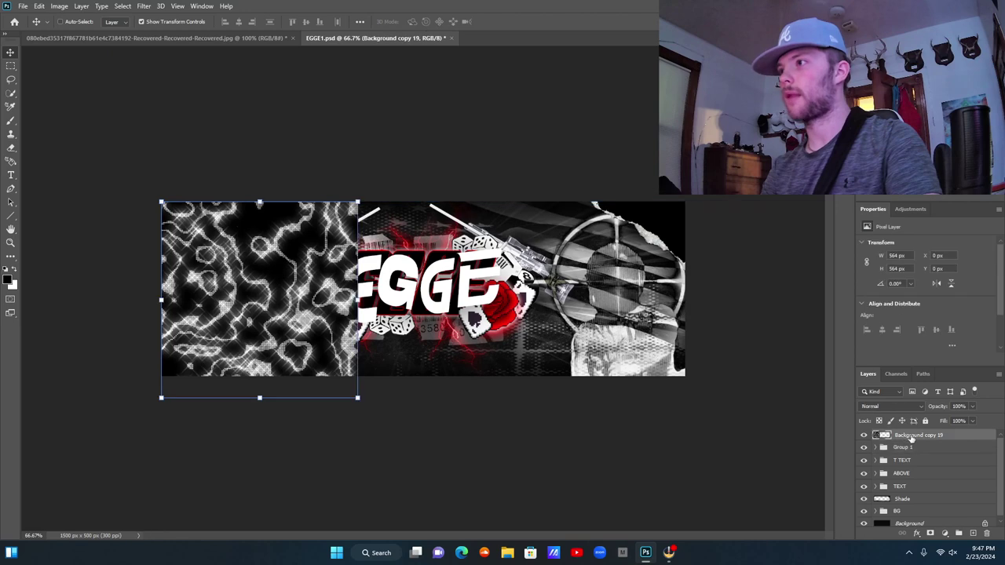
Move Background copy 19 directly above the first E in the T TEXT group, clip it to that letter and position the texture over it.
left_click(875, 460)
left_click_drag(904, 442, 903, 497)
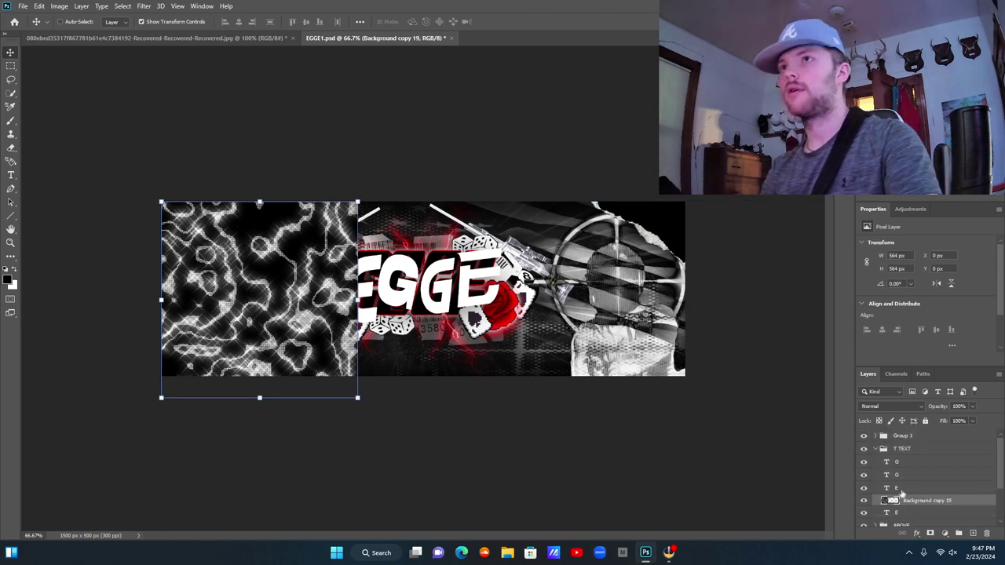
right_click(950, 508)
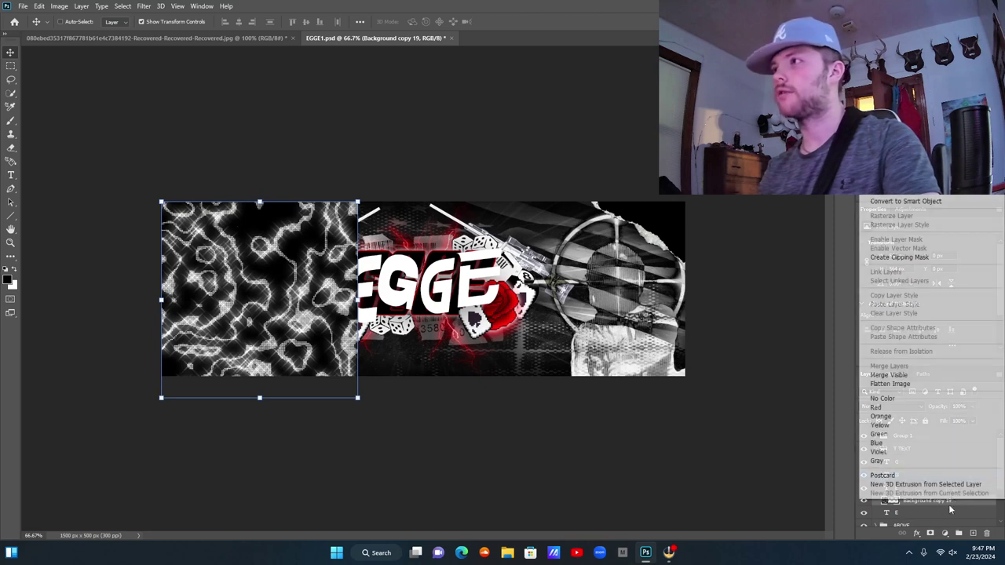
left_click(899, 257)
left_click_drag(349, 269, 381, 285)
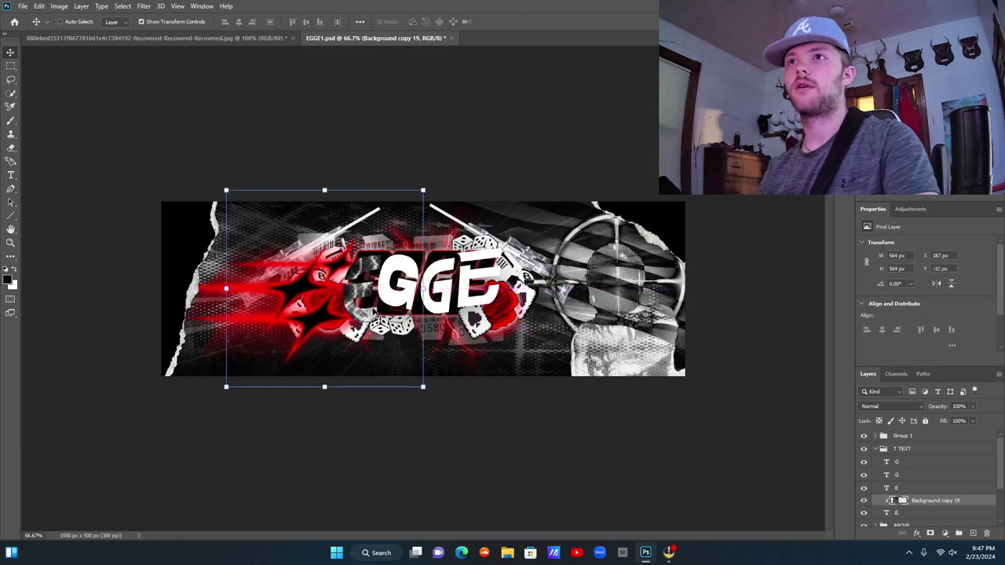
Give the first E an inner glow and a white (ffffff) outer glow with a size of 49 px.
right_click(923, 512)
left_click(903, 88)
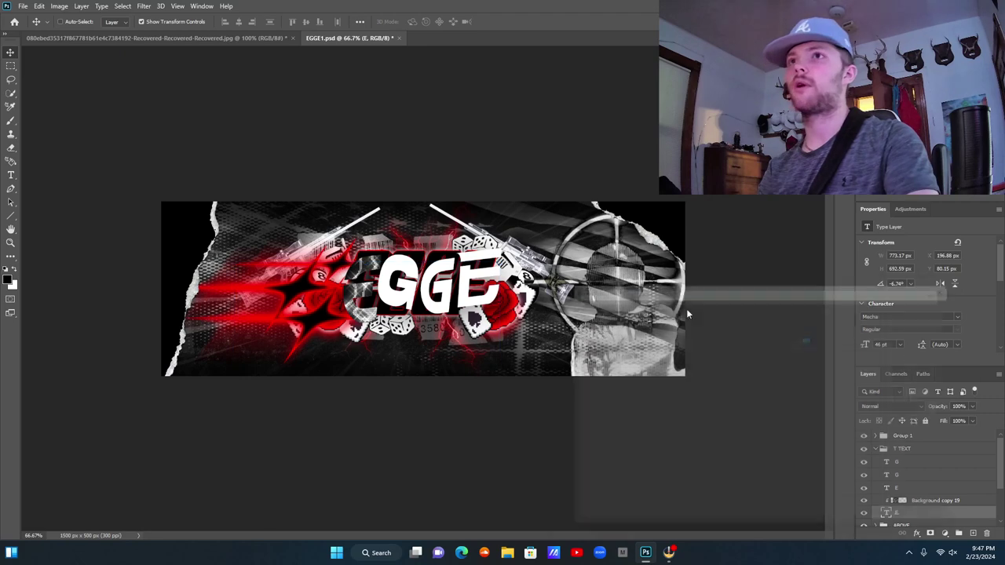
left_click(594, 372)
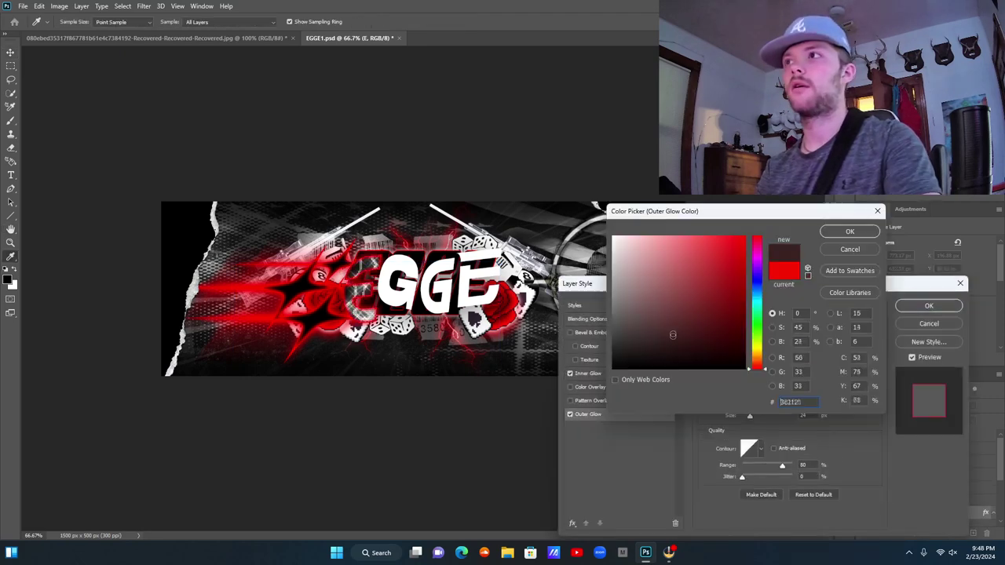
left_click(614, 238)
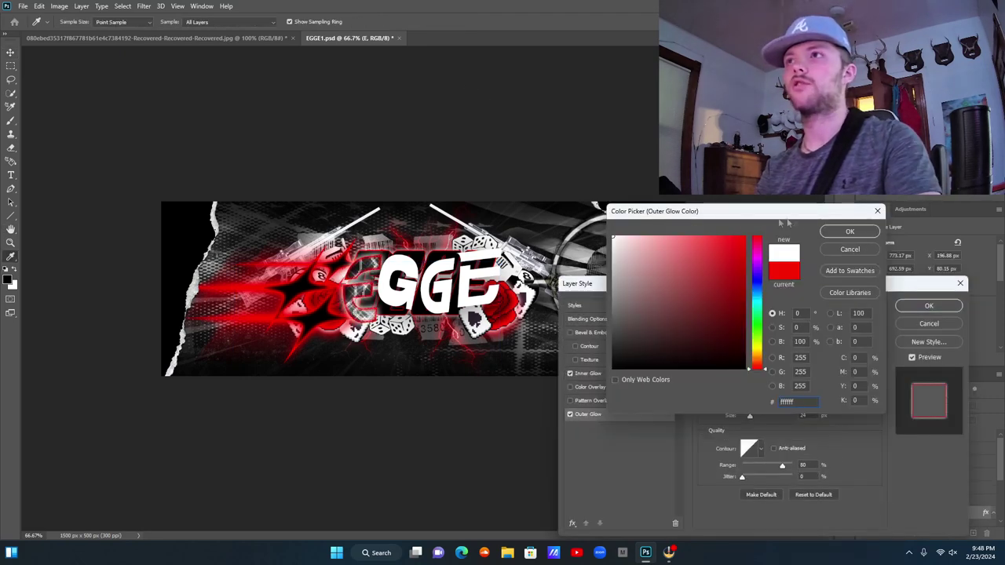
left_click(834, 234)
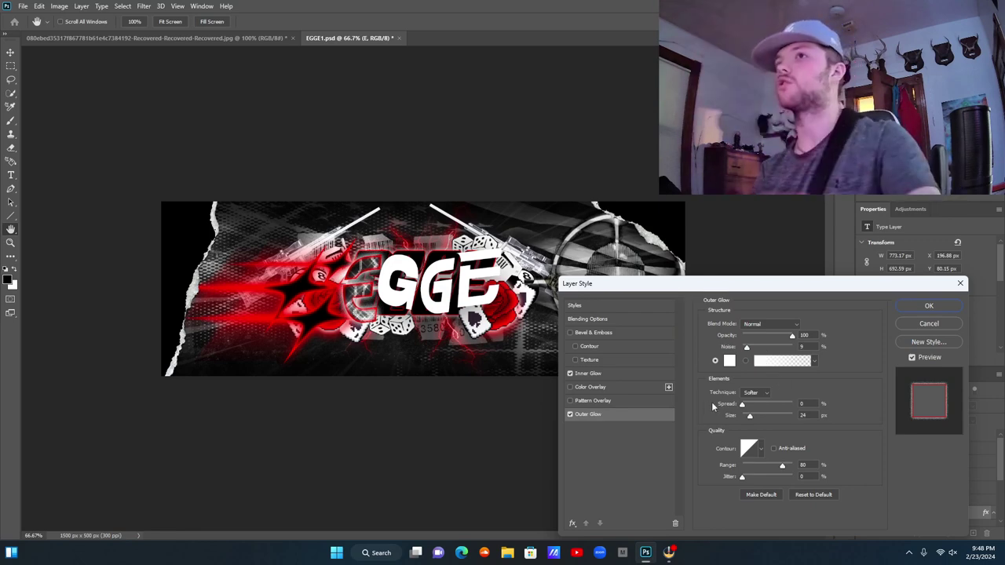
left_click(765, 415)
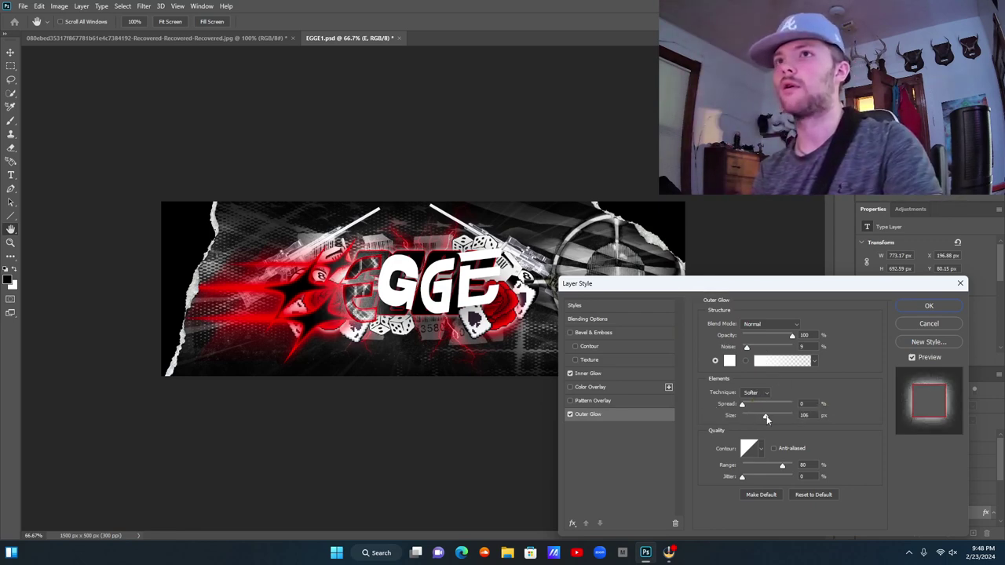
left_click_drag(766, 420, 748, 406)
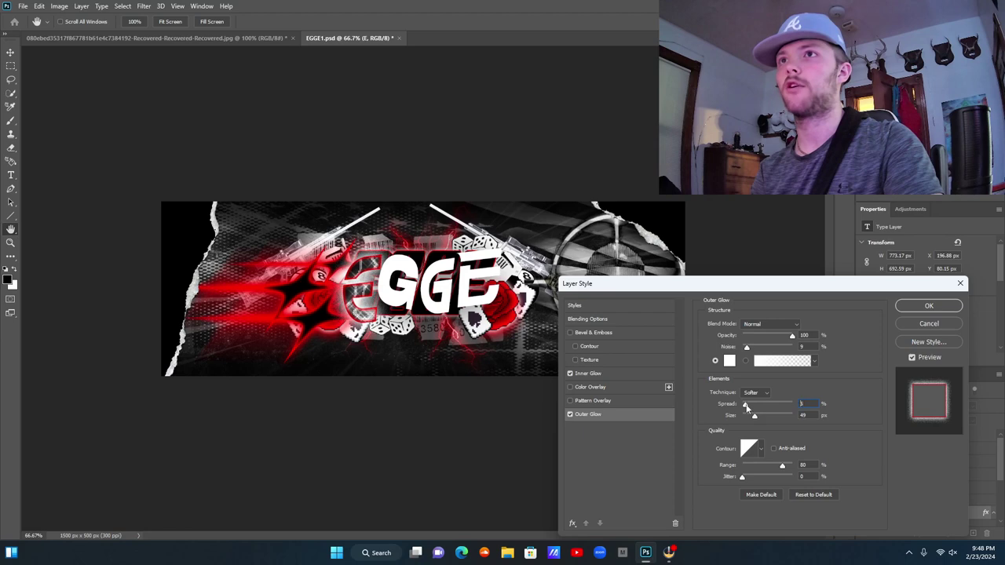
key("Return")
Show the Background copy 18 texture and move it out of Group 1 to the top of the layer stack, with Group 1 collapsed.
left_click(876, 448)
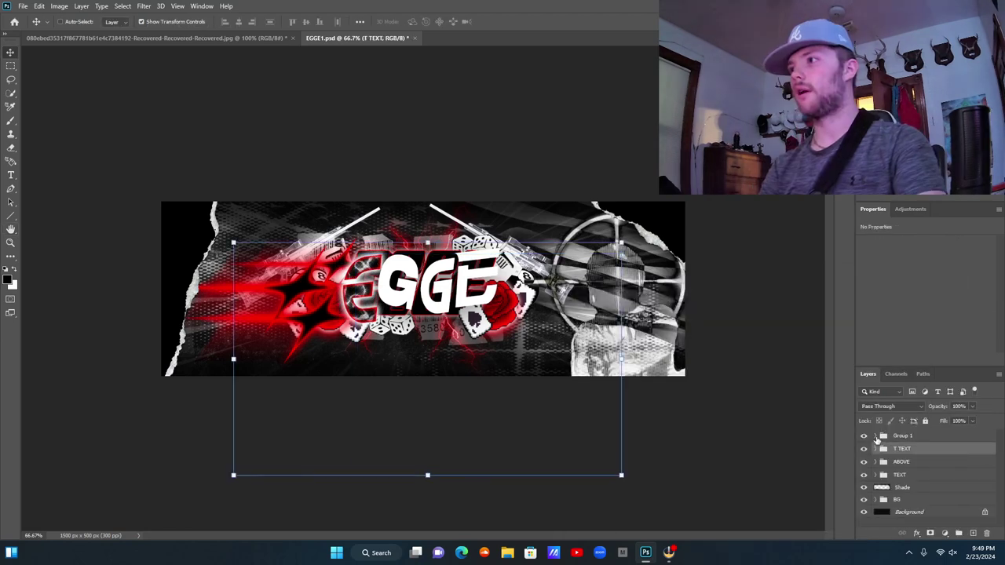
left_click(875, 437)
left_click(923, 460)
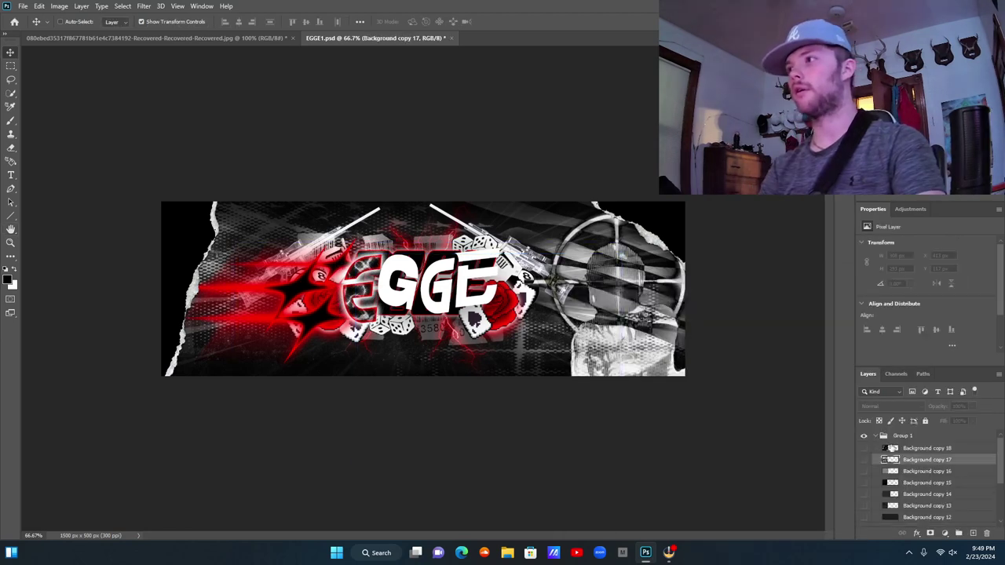
left_click(863, 449)
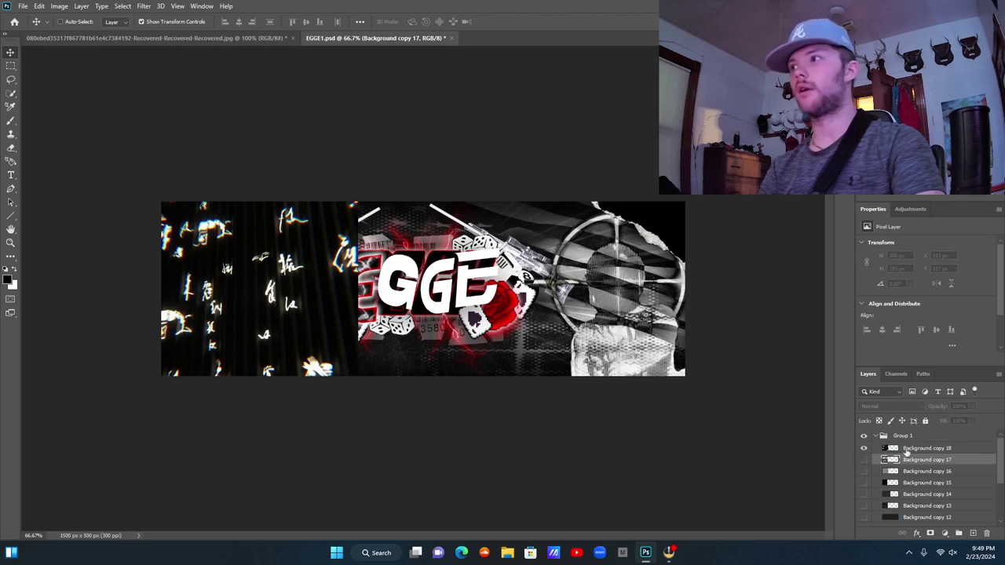
left_click(911, 449)
left_click_drag(913, 449, 913, 433)
left_click(879, 447)
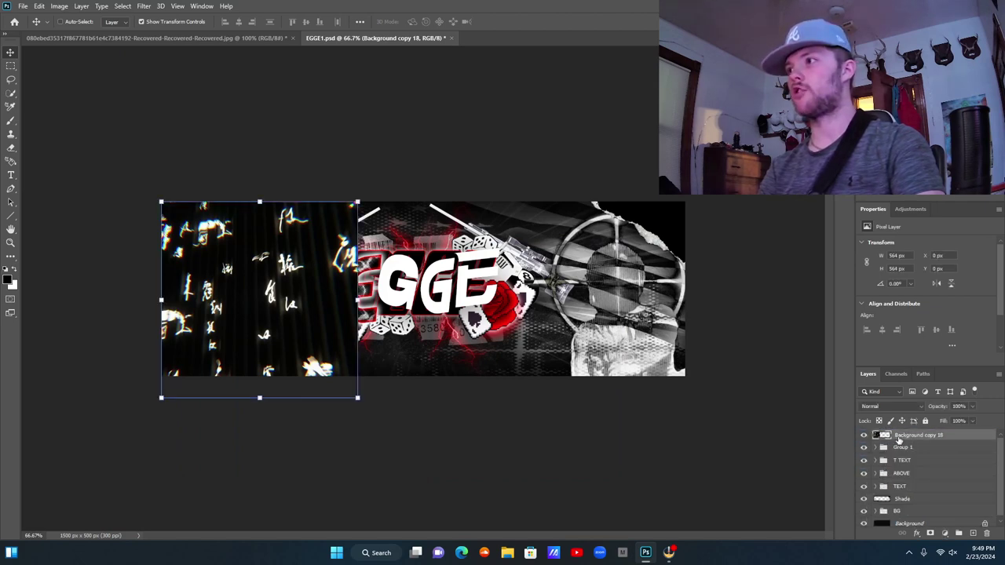
Move Background copy 18 directly above the first G in the T TEXT group, clip it to that letter and position the texture over it.
left_click(875, 461)
left_click_drag(907, 436, 912, 487)
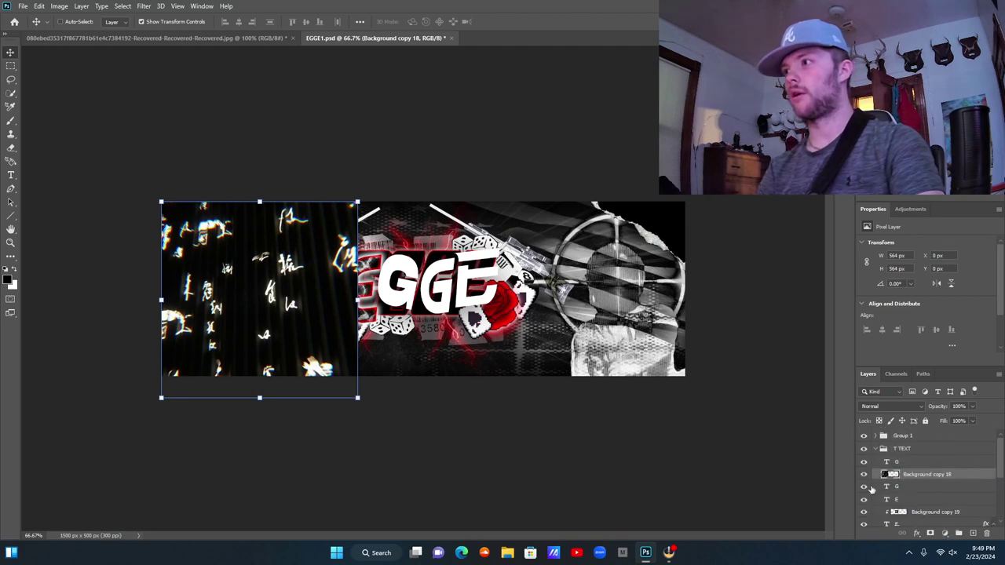
left_click(909, 486)
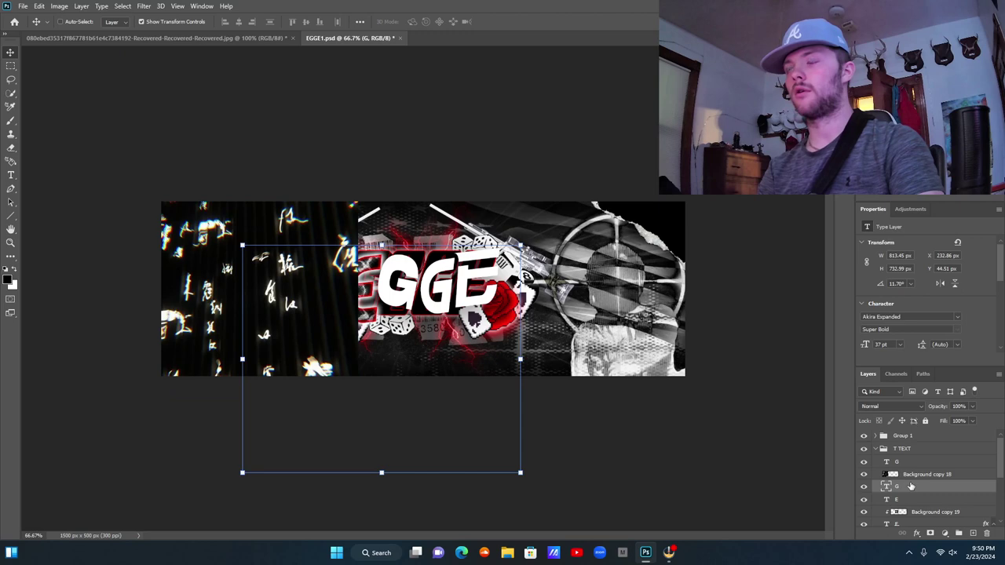
right_click(913, 475)
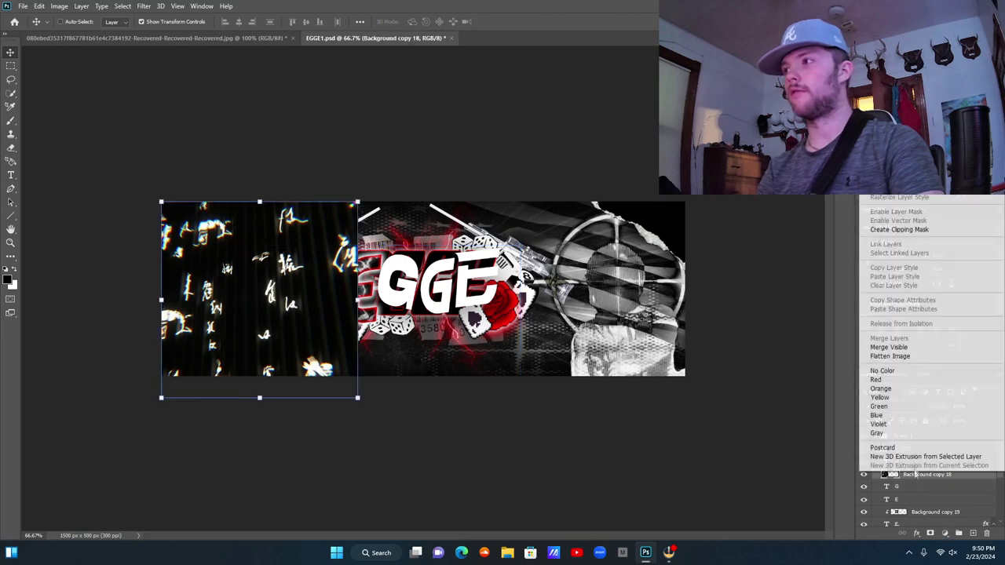
left_click(903, 229)
left_click_drag(191, 355, 332, 353)
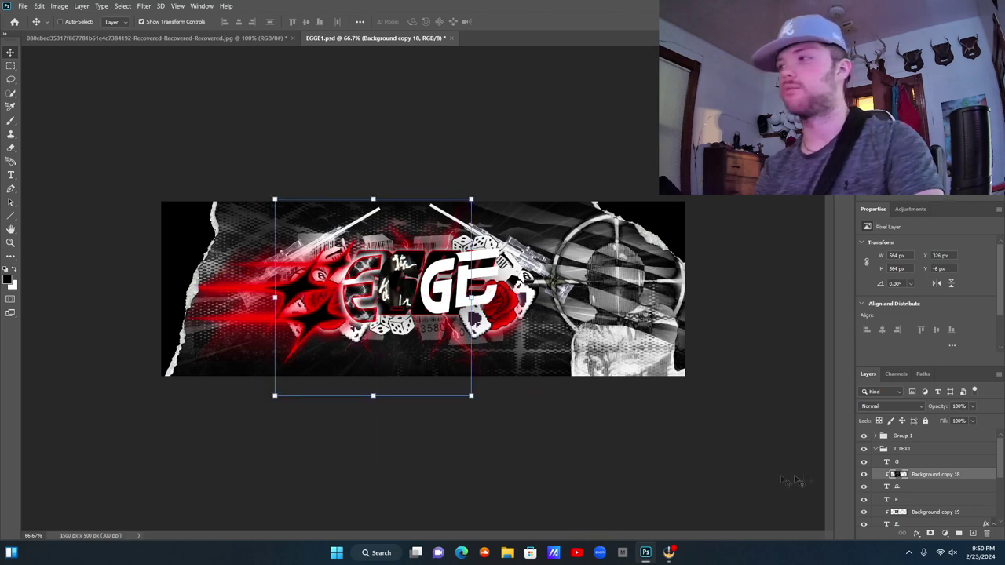
Copy the glow layer style from the first E, paste it onto the first G, and collapse the effects list.
right_click(935, 487)
left_click(934, 491)
scroll(934, 496, "down", 1)
right_click(934, 486)
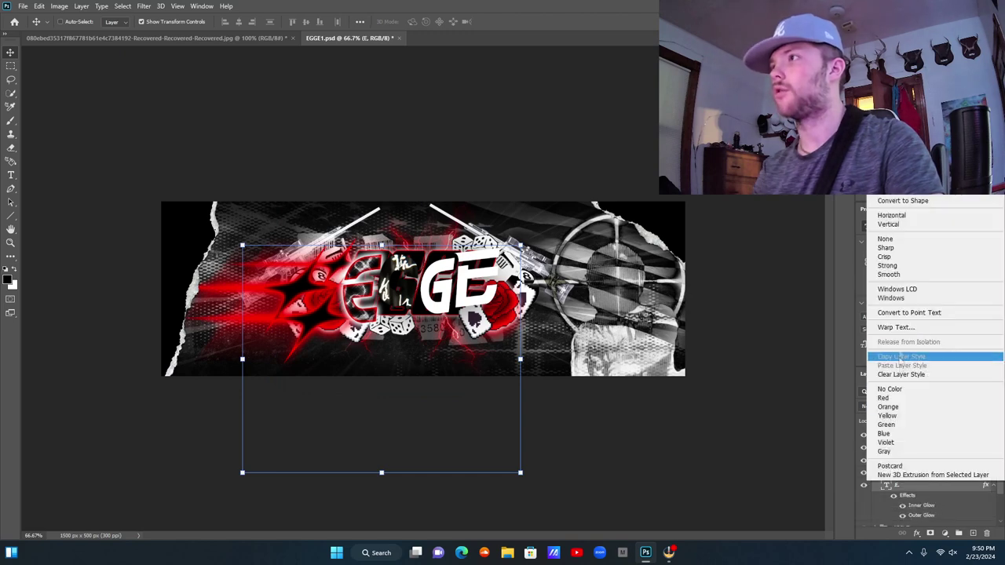
key("Escape")
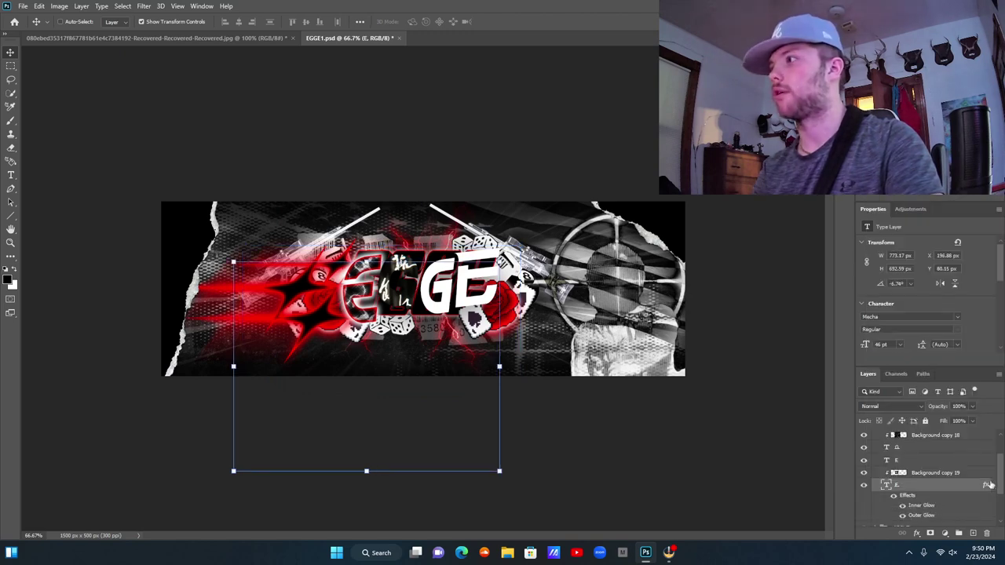
right_click(942, 449)
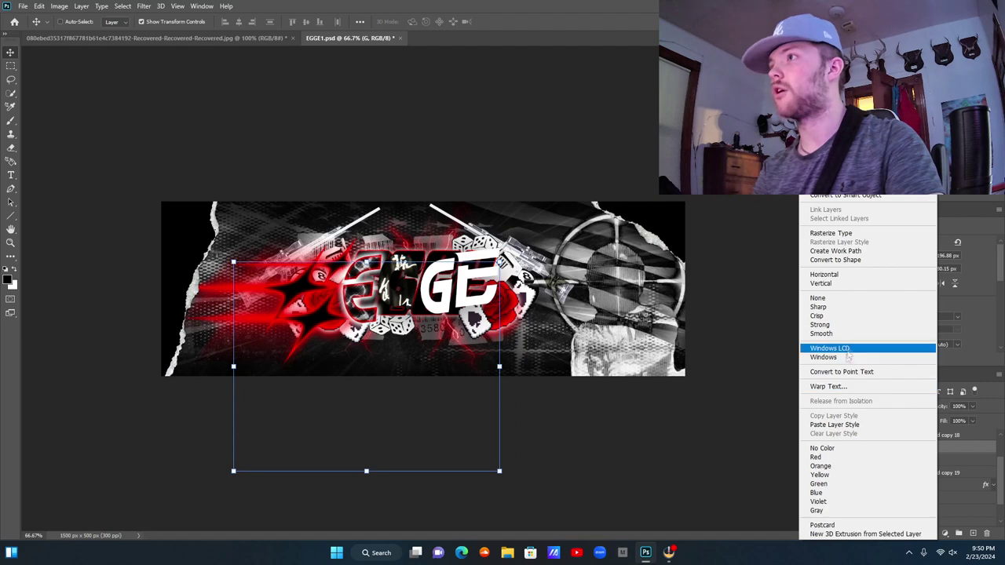
left_click(854, 424)
left_click(994, 449)
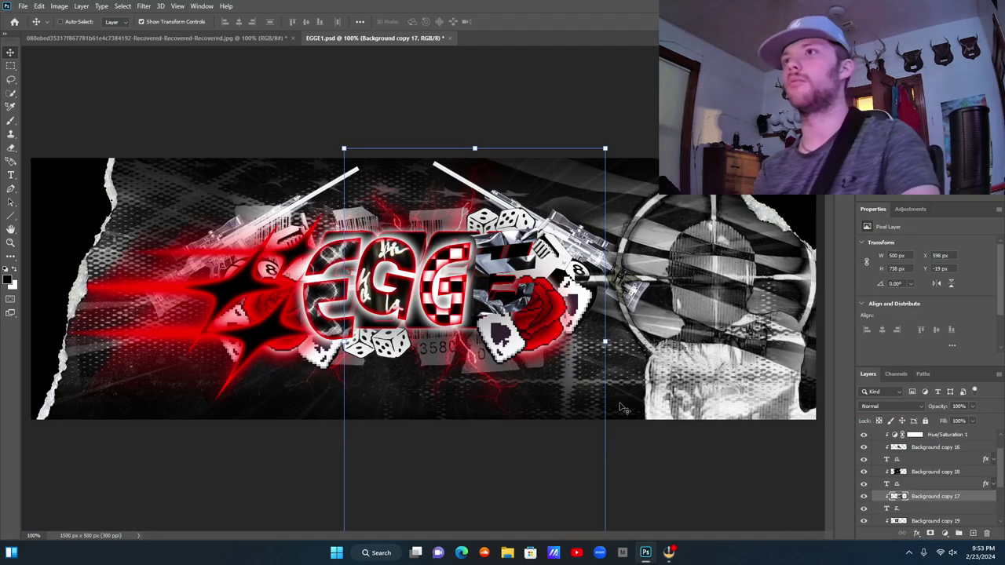
Paste the copied glow layer style onto the last E of the logo.
right_click(958, 511)
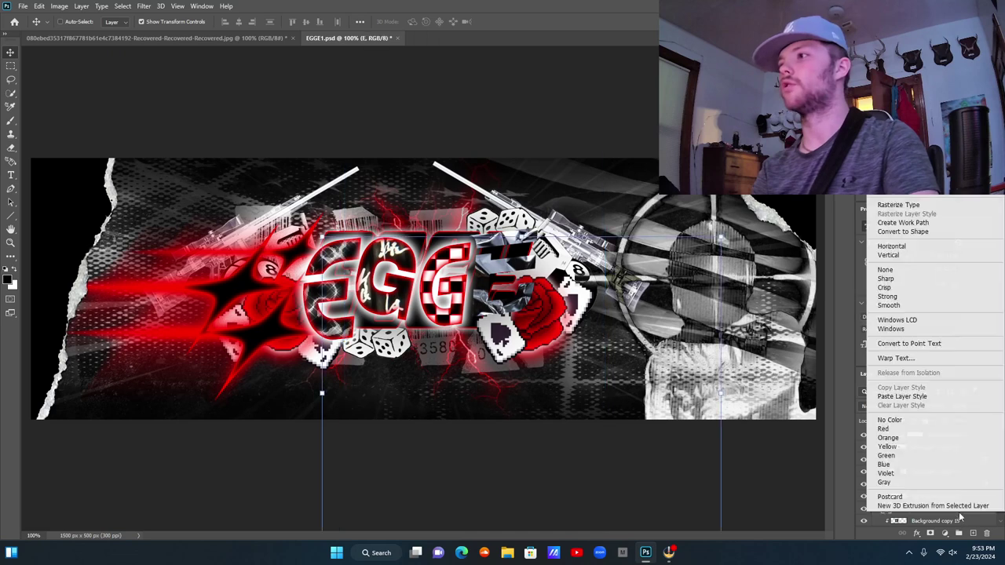
left_click(933, 398)
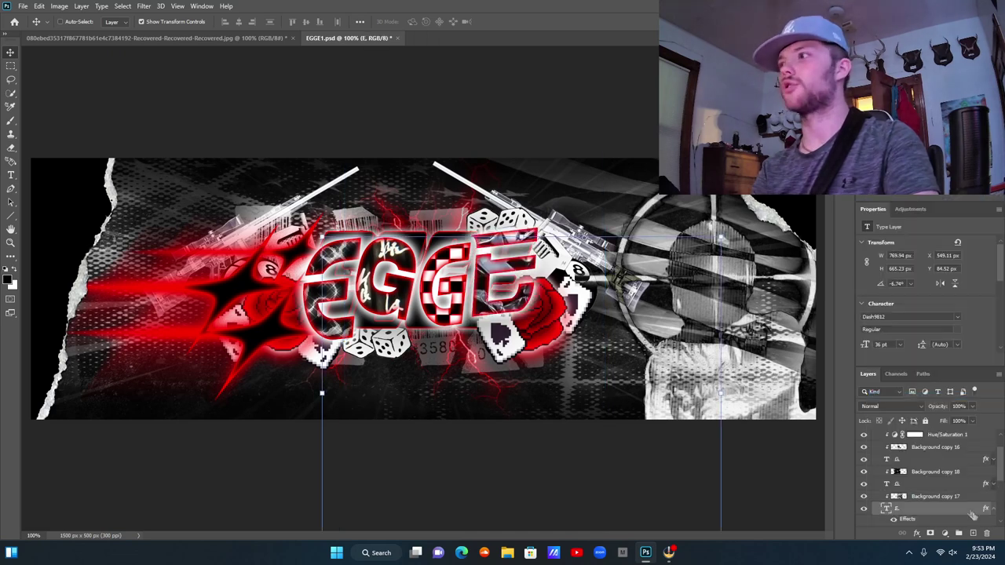
scroll(995, 518, "down", 3)
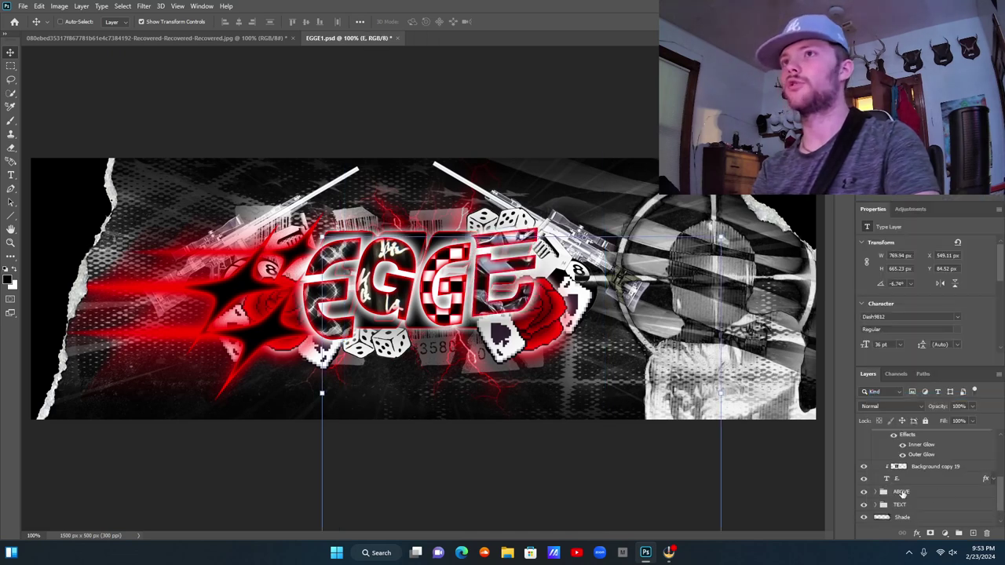
Collapse the last E's effects list and reposition the clipped Background copy 17 texture over that letter.
left_click(921, 468)
scroll(925, 471, "up", 1)
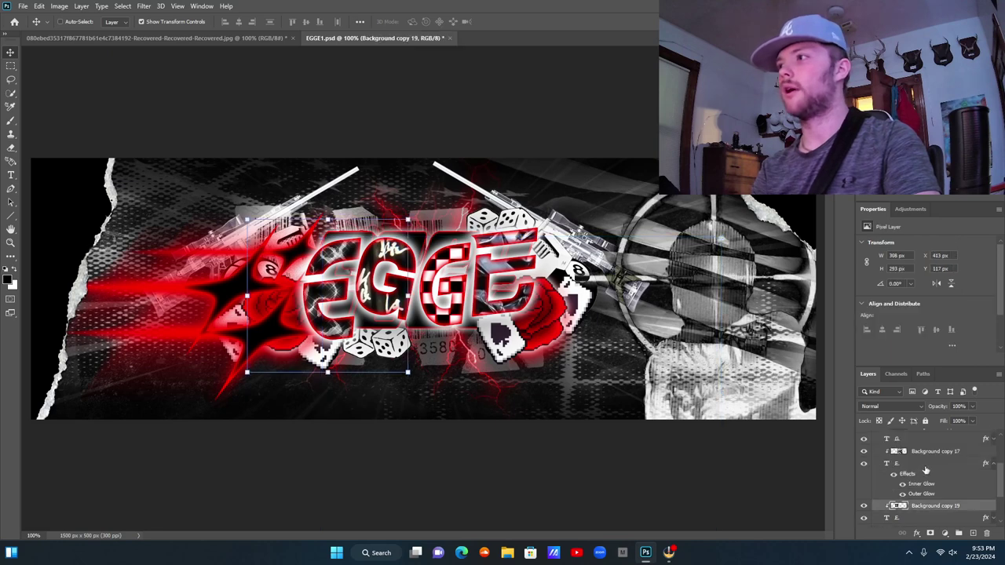
left_click(994, 464)
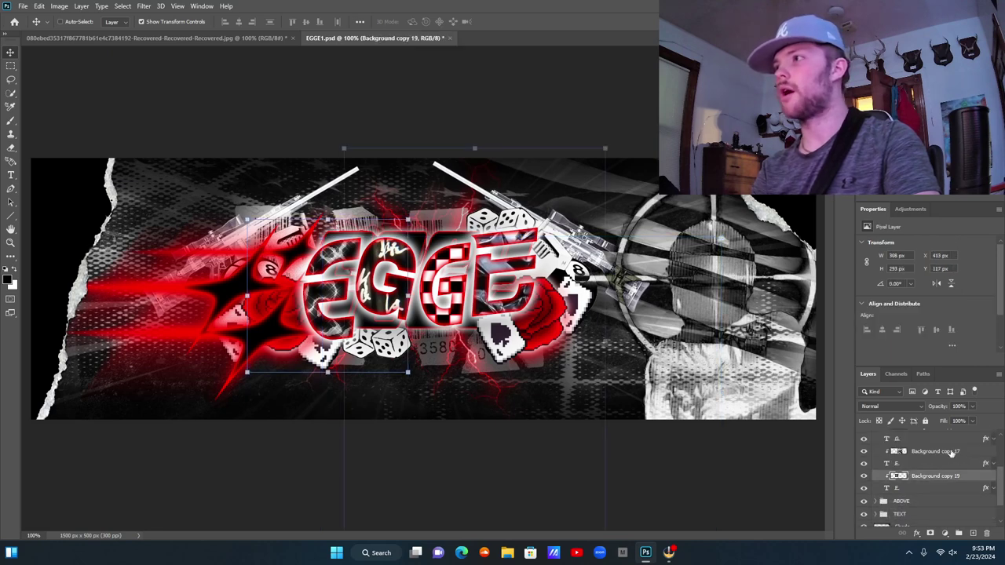
left_click(954, 452)
left_click_drag(572, 307, 607, 366)
Change the Inner Glow color of the logo's last E to black (000000) in its layer style.
left_click(920, 488)
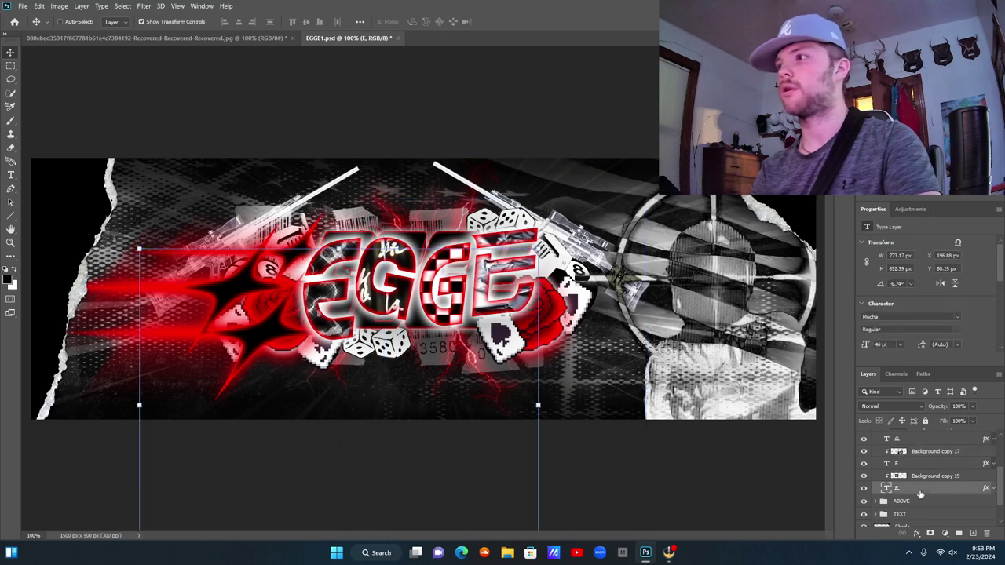
right_click(920, 488)
key("Escape")
double_click(935, 488)
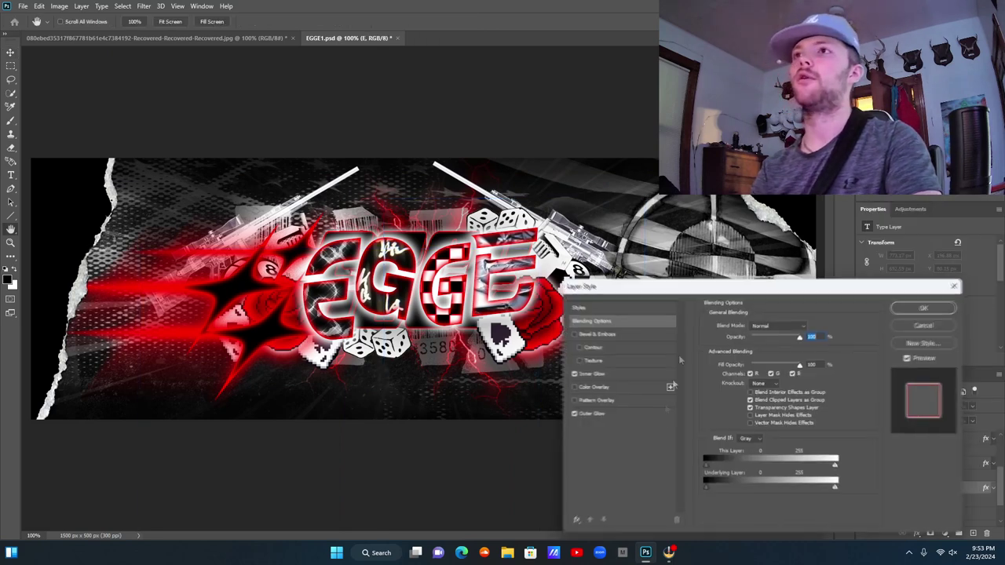
left_click(595, 374)
left_click(729, 360)
left_click(614, 369)
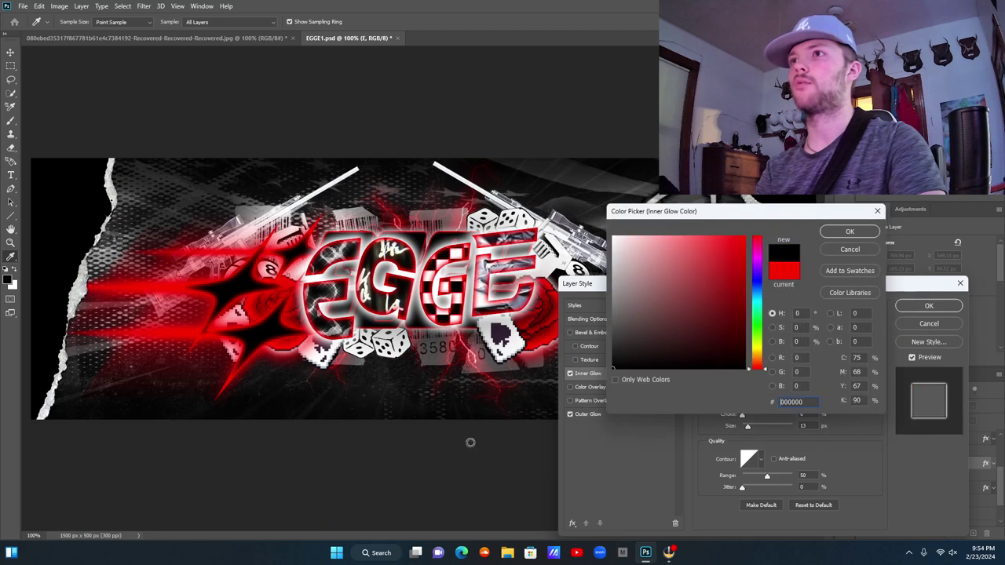
left_click(850, 232)
left_click(930, 306)
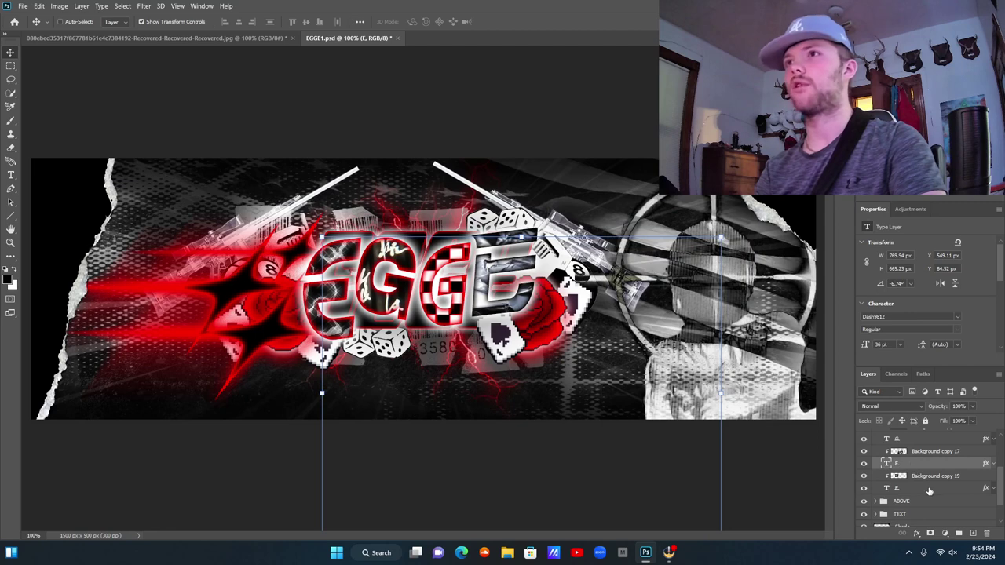
Change the Inner Glow color of the first G to black (000000) in its layer style.
left_click(924, 441)
scroll(924, 445, "up", 1)
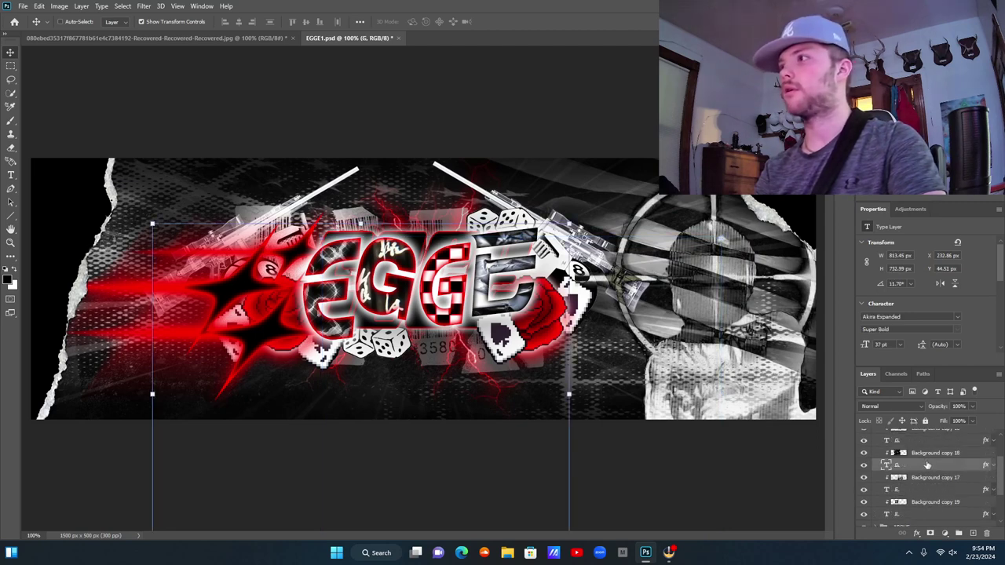
right_click(927, 465)
left_click(823, 53)
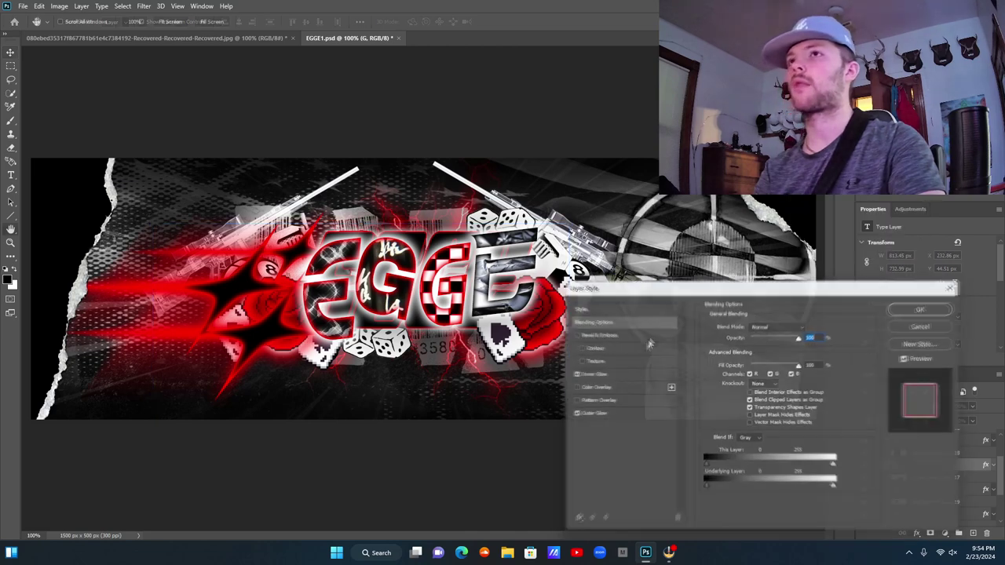
left_click(571, 373)
left_click(729, 360)
left_click(614, 369)
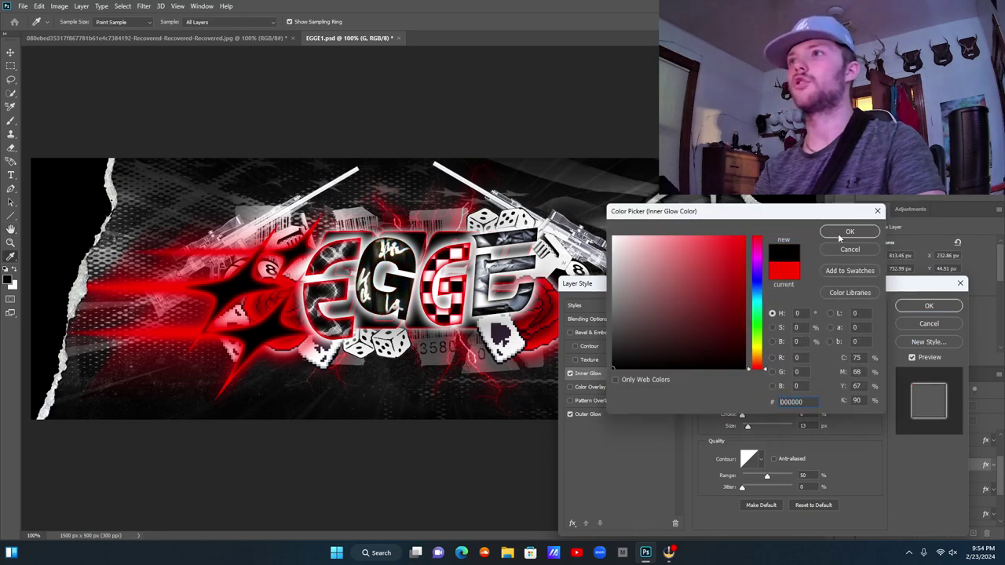
key("Return")
Add a Color Overlay with the Overlay blend mode to the first G and adjust its color.
left_click(596, 387)
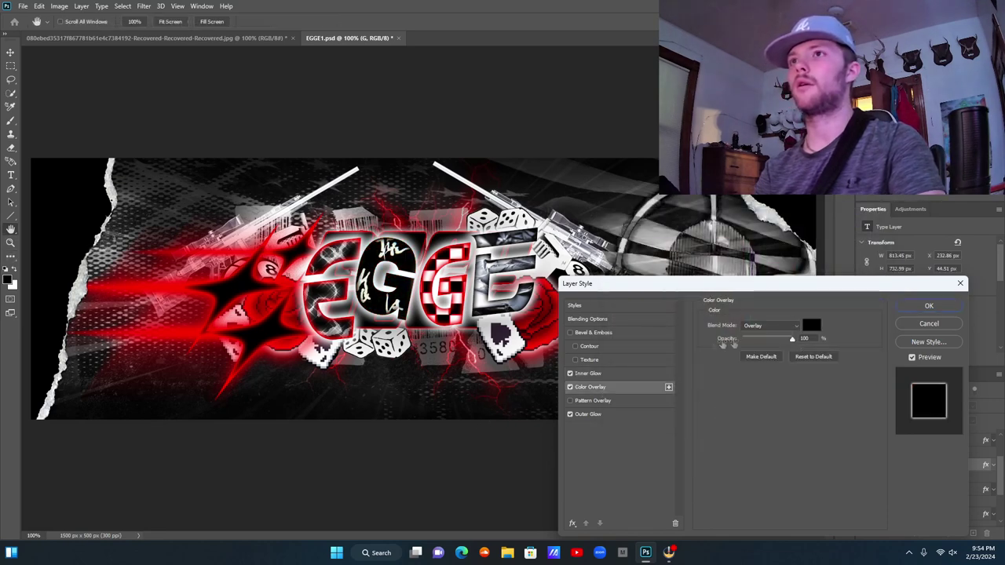
left_click(813, 326)
left_click_drag(614, 373, 578, 323)
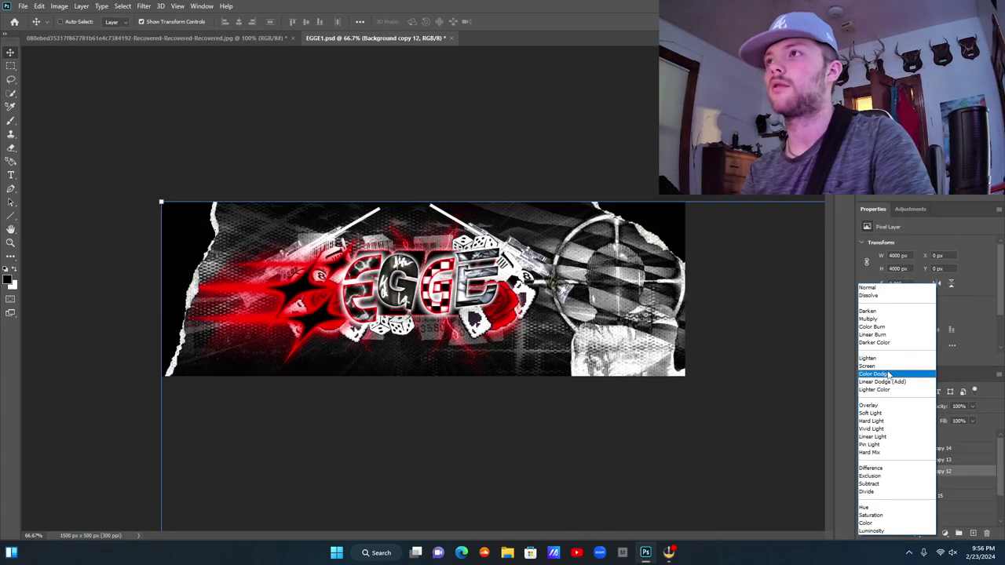
Set the Background copy 12 texture in Group 1 to the Screen blend mode at 18% opacity.
left_click(888, 373)
left_click(974, 407)
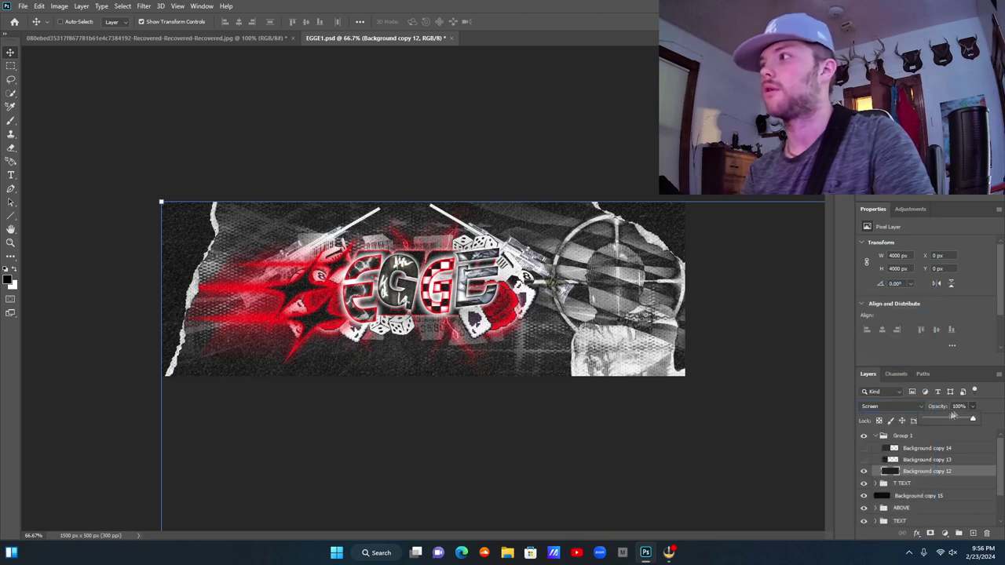
left_click_drag(934, 416, 947, 417)
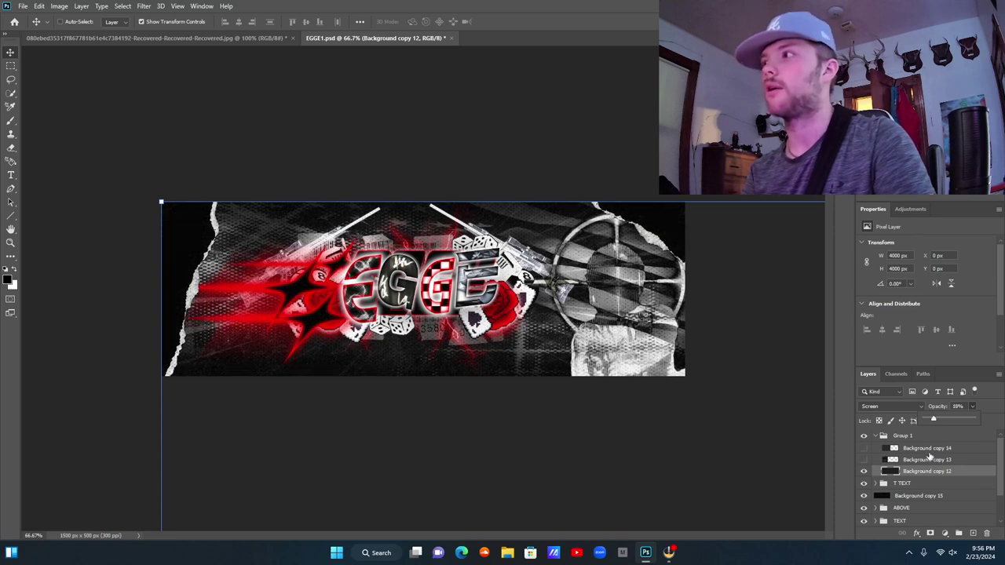
left_click(906, 461)
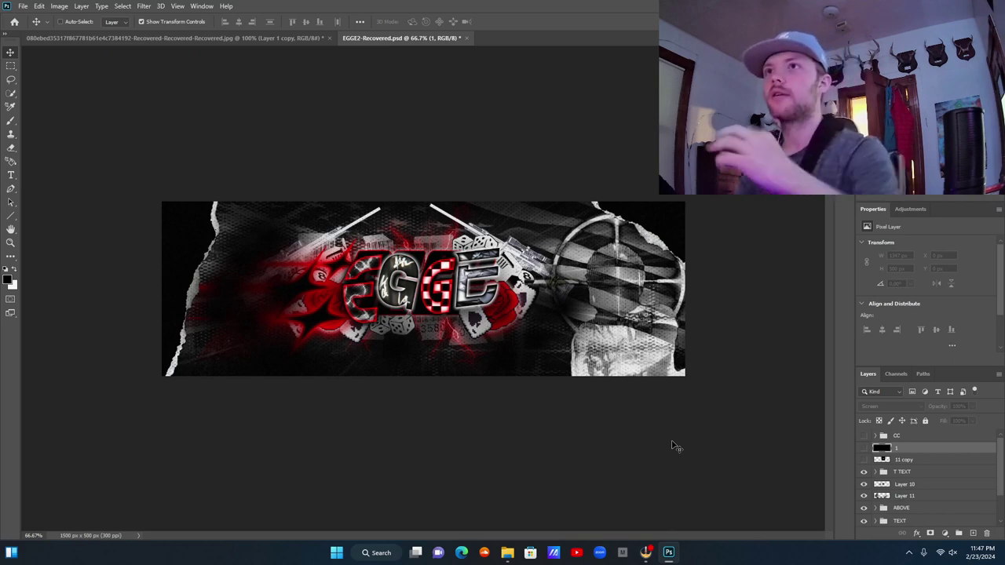
Toggle the visibility of Layer 11 and Layer 10 to compare the banner with and without their dark shading.
scroll(905, 499, "down", 2)
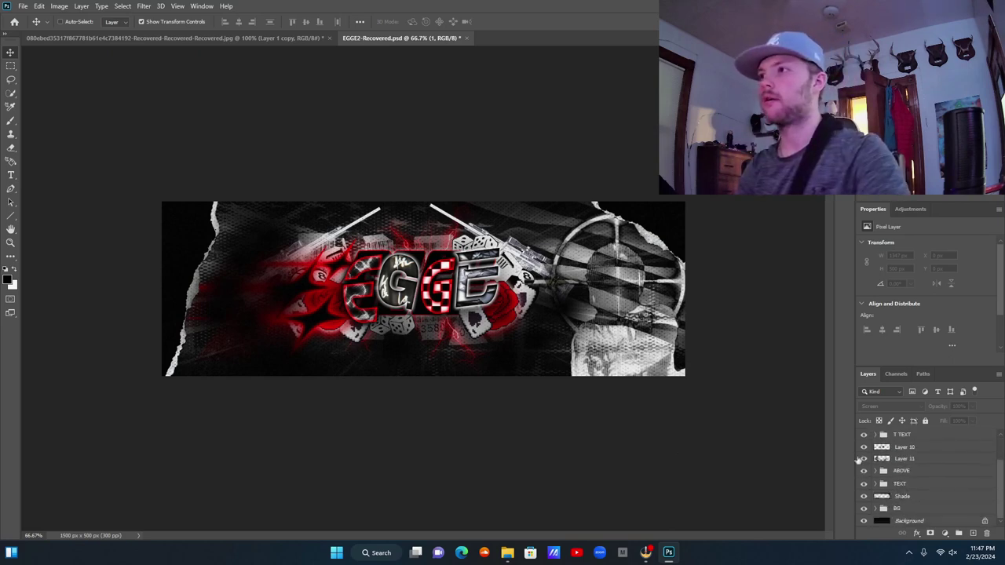
left_click(861, 452)
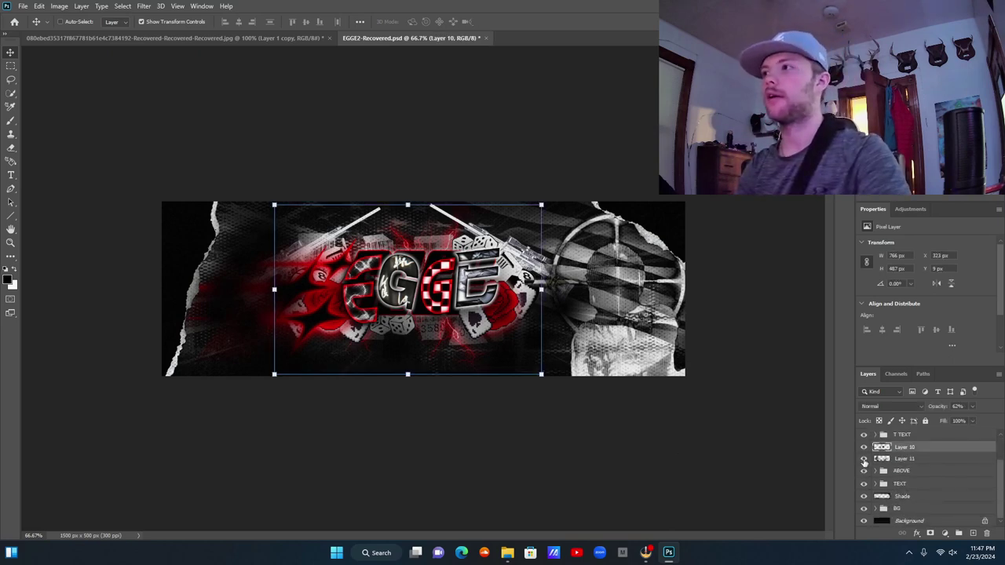
left_click(864, 460)
left_click(864, 459)
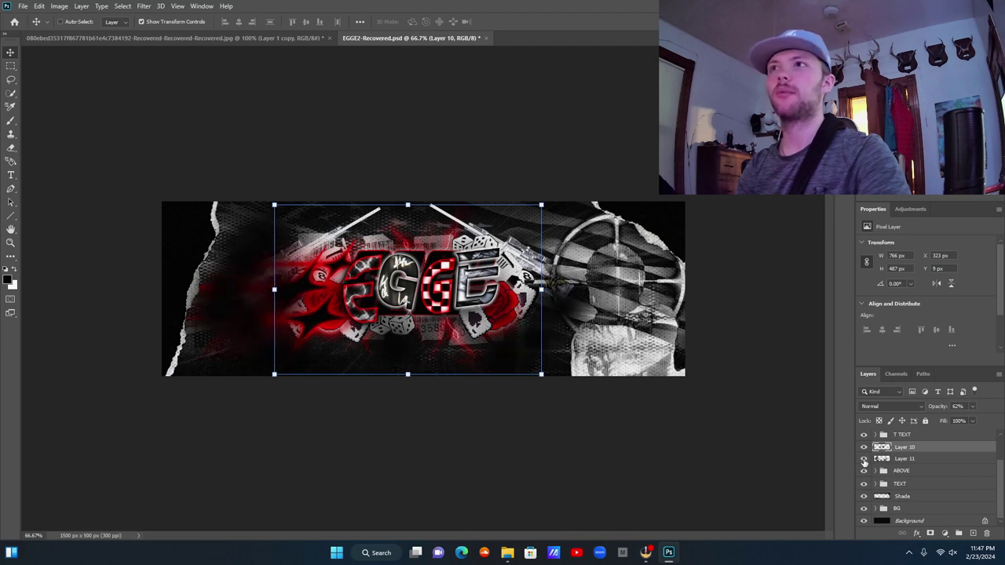
left_click(864, 447)
left_click(864, 447)
Set Layer 11's opacity to 70% and brush black shading over the torn edge beside the red stars.
left_click(902, 459)
left_click(972, 406)
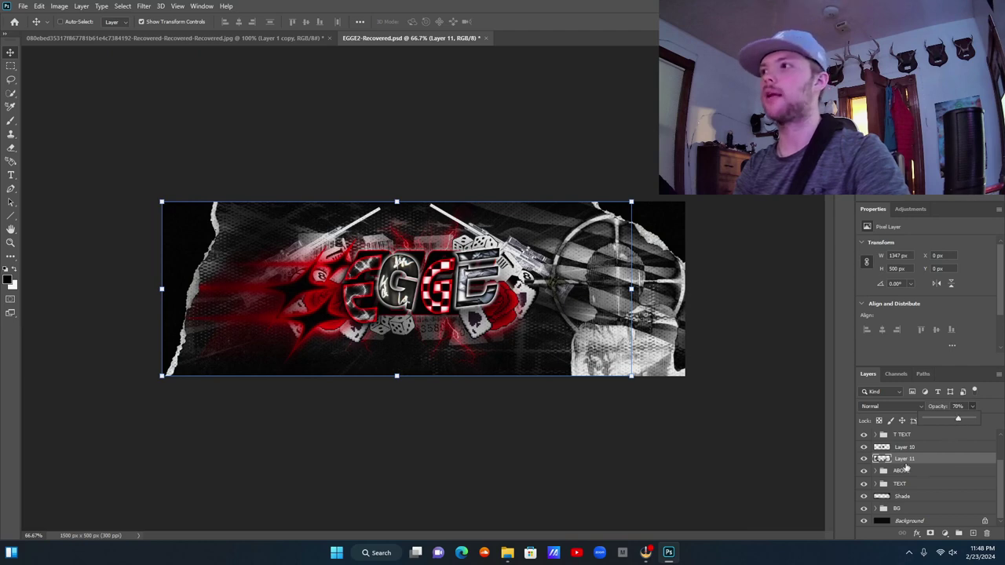
key("b")
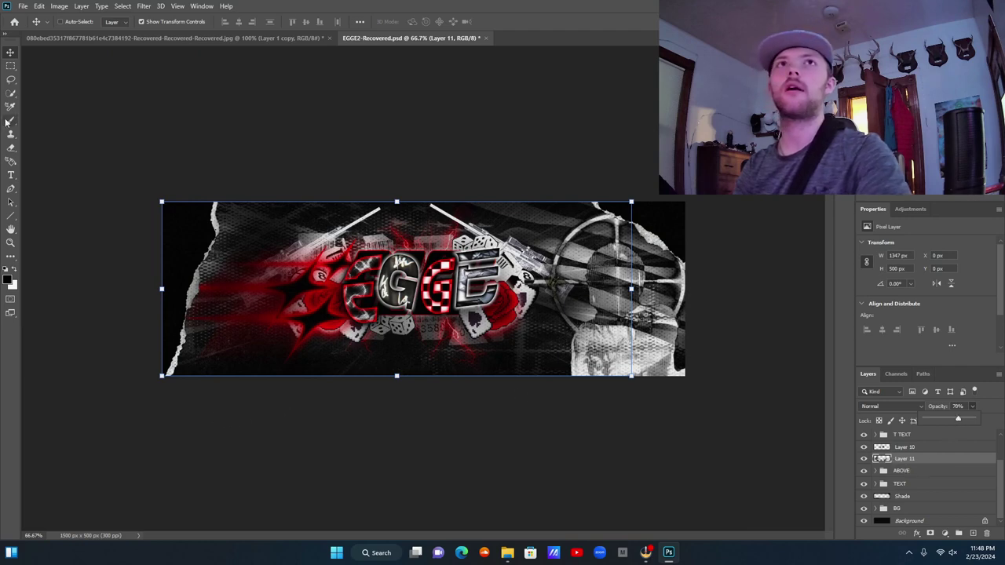
mouse_move(228, 243)
left_mouse_down()
mouse_move(197, 296)
mouse_move(182, 366)
left_mouse_up()
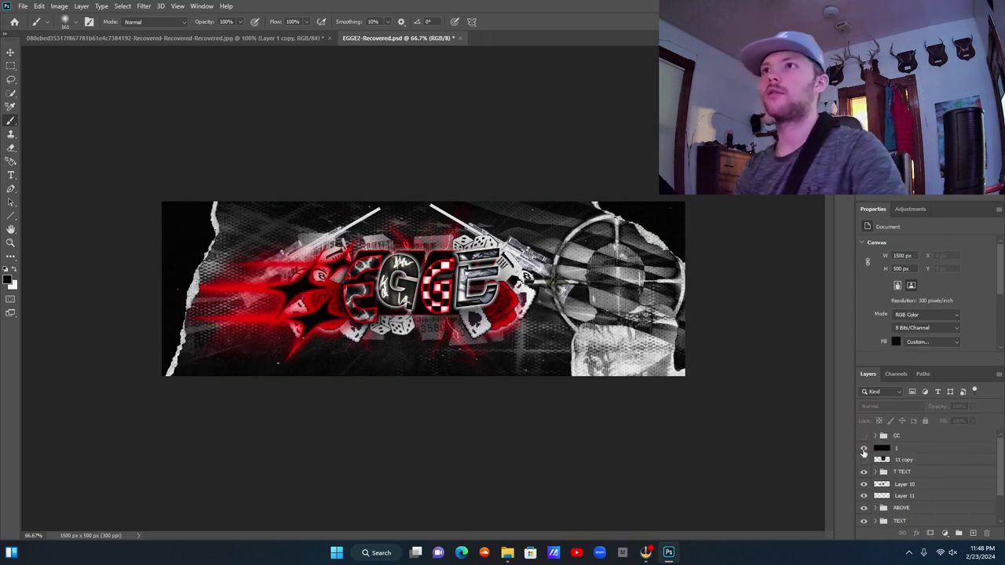
Show and hide the 11 copy layer and the CC group to preview their effect on the banner.
left_click(866, 461)
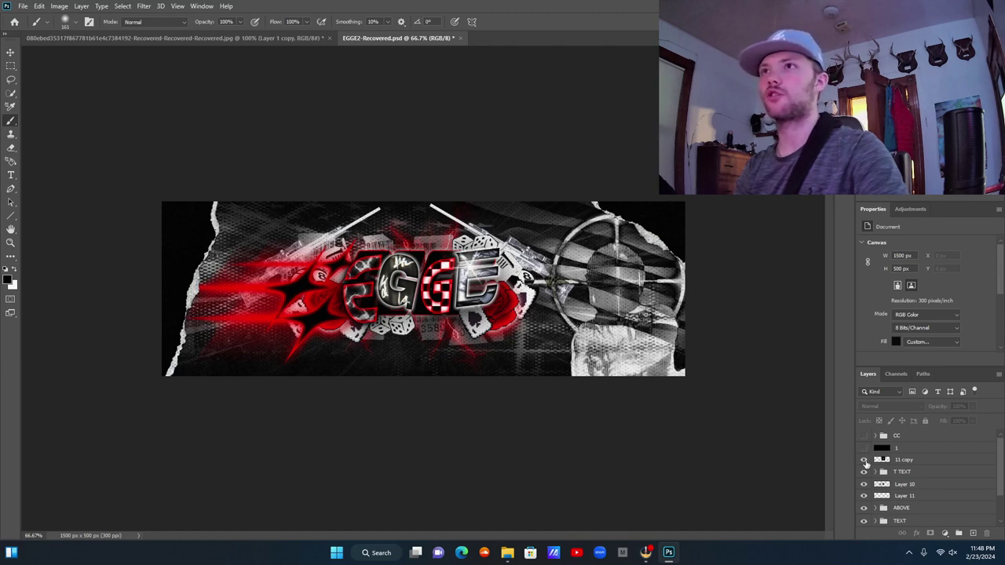
left_click(865, 461)
left_click(864, 435)
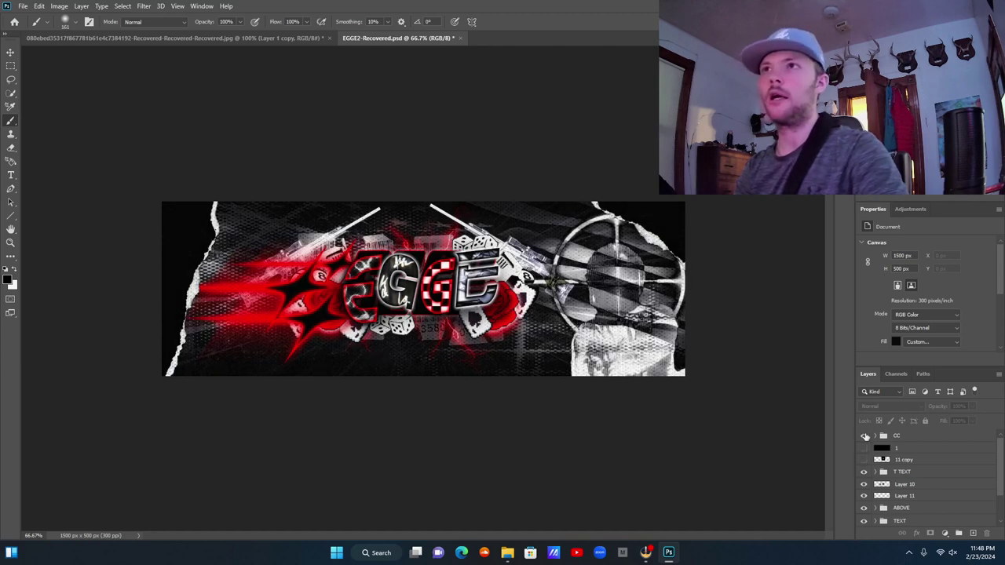
left_click(866, 436)
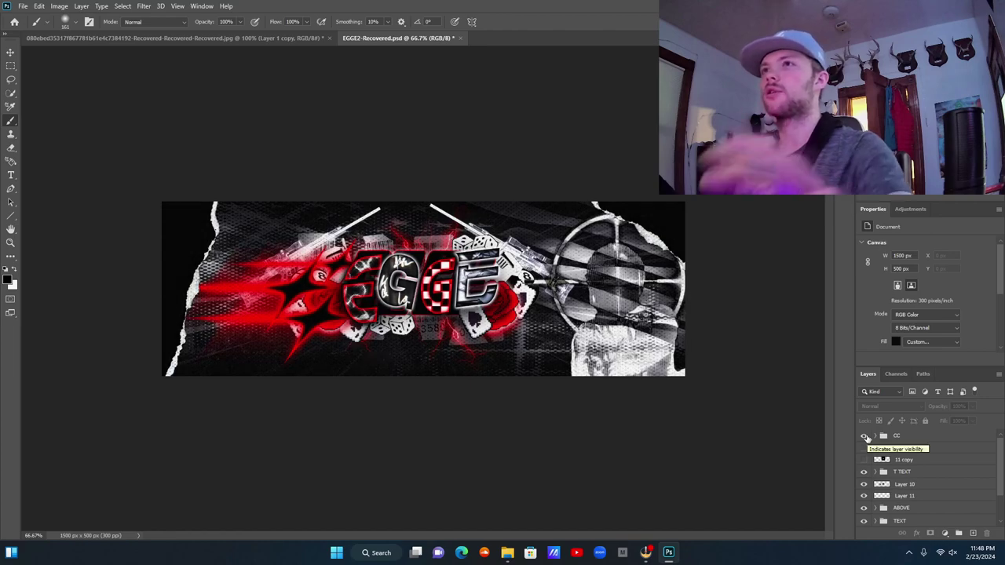
left_click(866, 437)
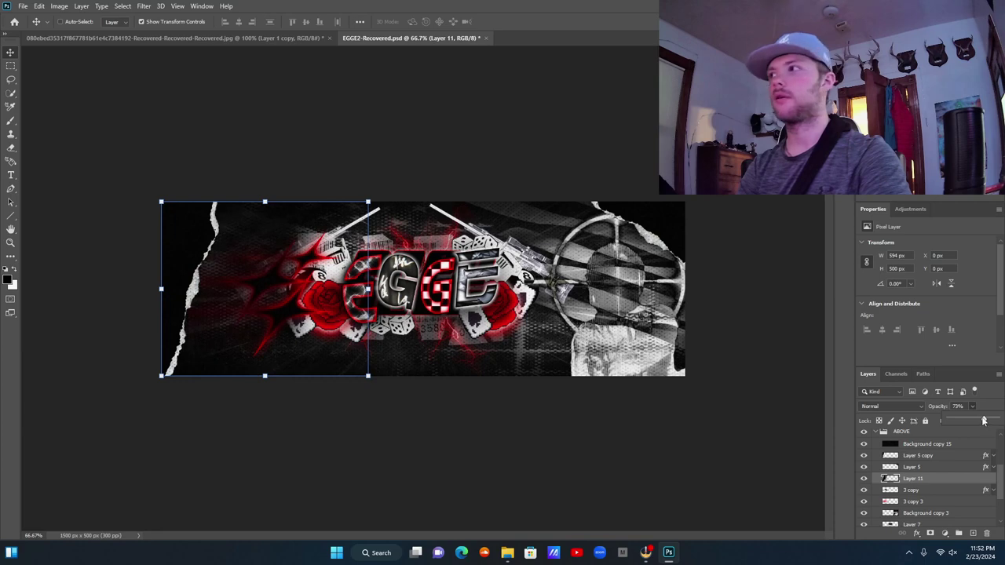
Lower the opacity of Layer 11 inside the ABOVE group to 68% and collapse the group.
left_click_drag(982, 420, 978, 421)
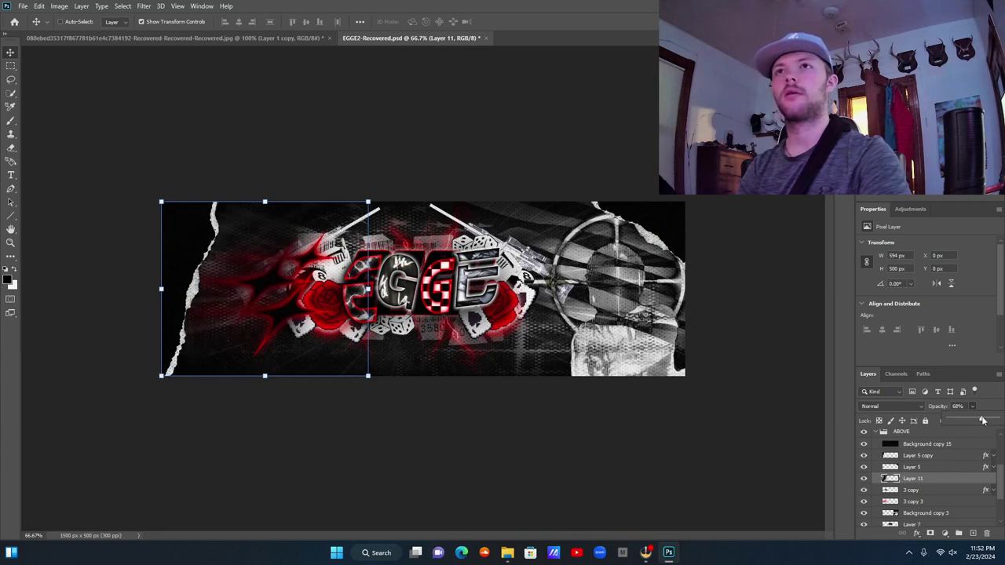
left_click(959, 469)
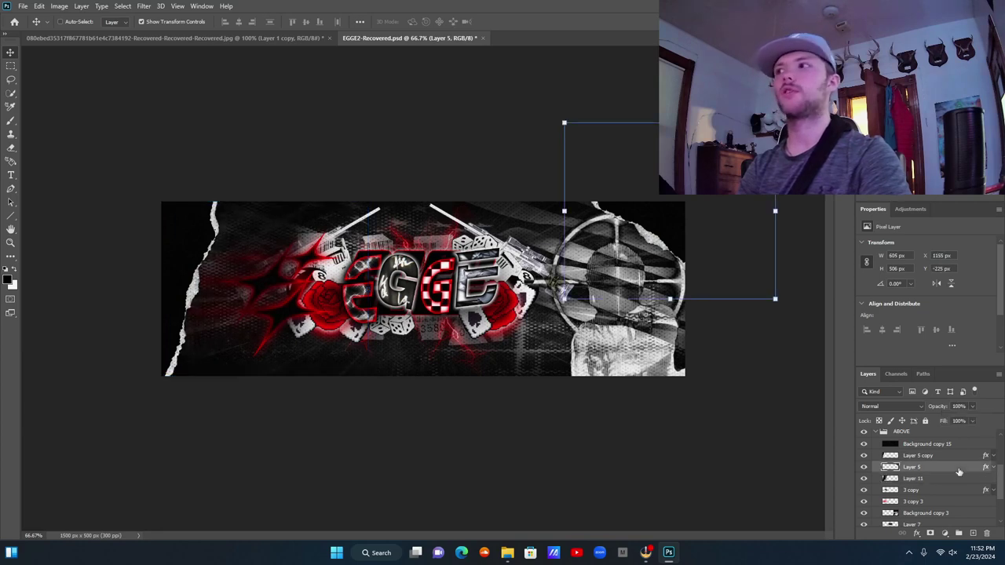
scroll(919, 449, "up", 1)
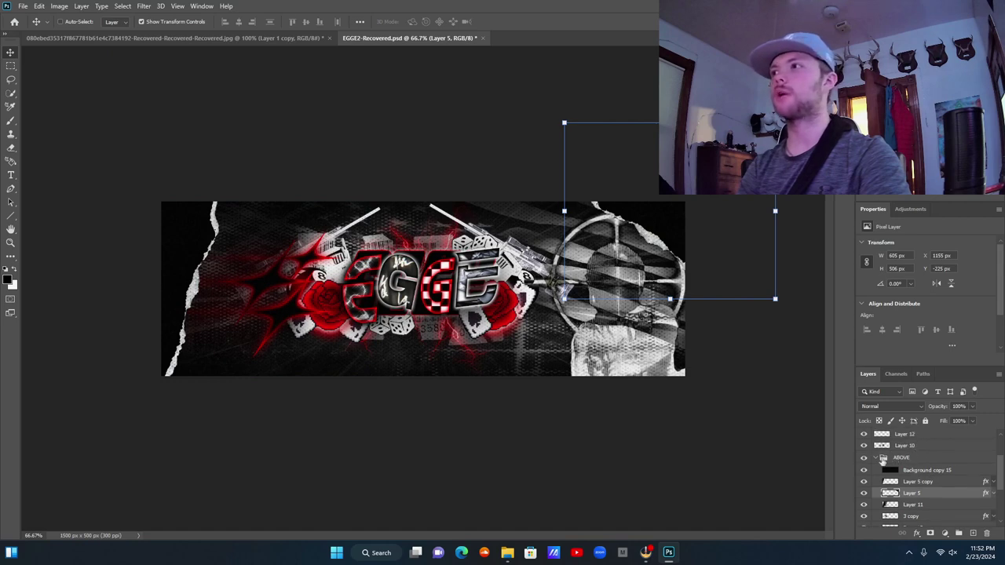
left_click(876, 458)
left_click(899, 459)
scroll(926, 458, "up", 2)
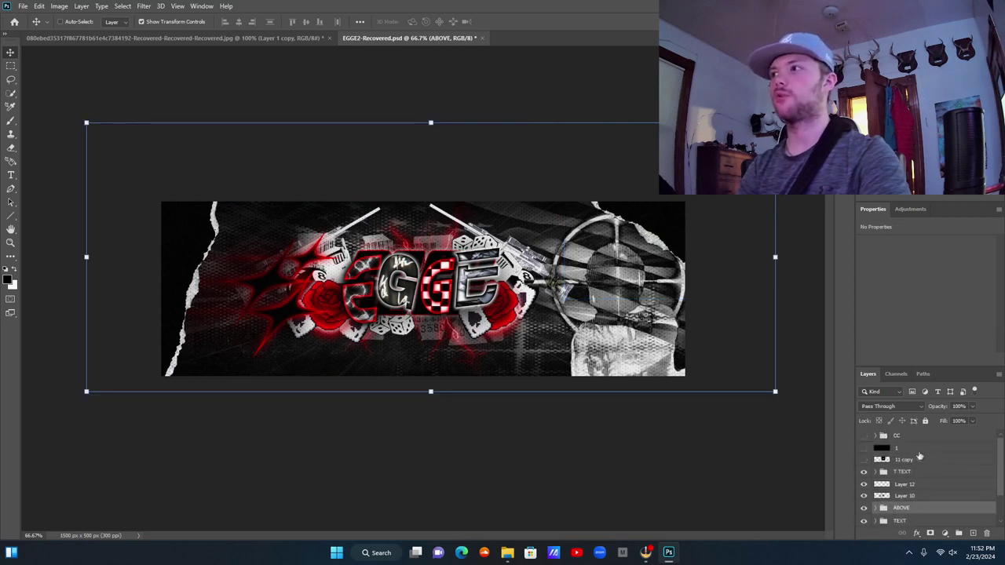
Briefly show layers 11 copy and 1 to check their overlays, and hide both again.
left_click(864, 459)
left_click(863, 448)
left_click(863, 447)
left_click(865, 459)
Brush a soft red (ff0000) glow over the second G of the logo on Layer 12.
left_click(915, 495)
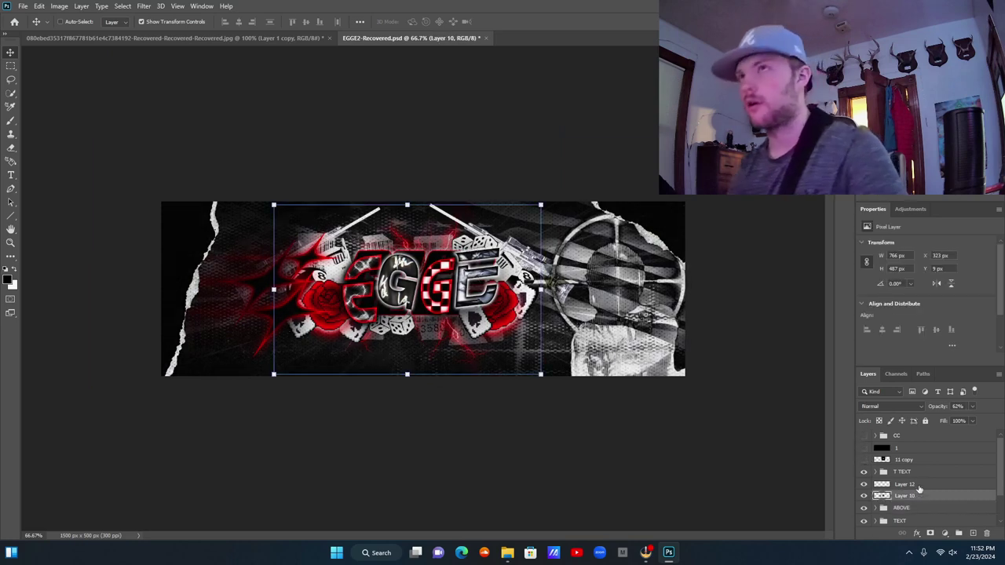
left_click(918, 486)
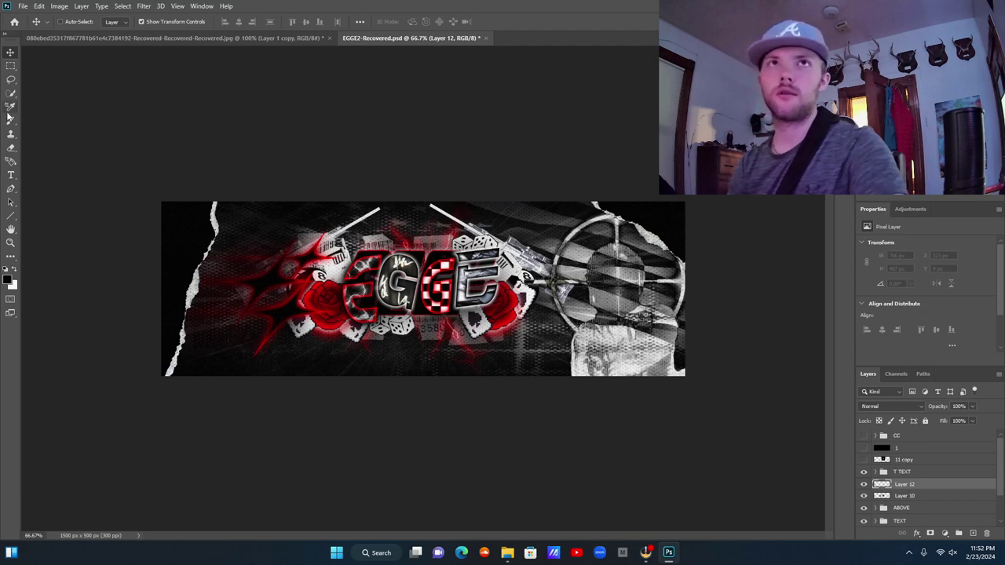
left_click(10, 119)
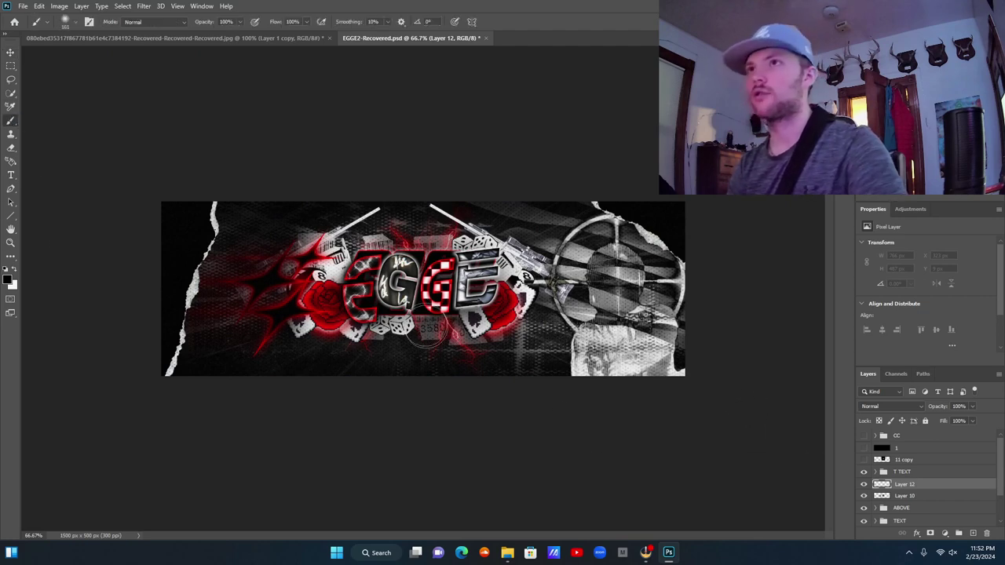
left_click(7, 281)
type("e20000")
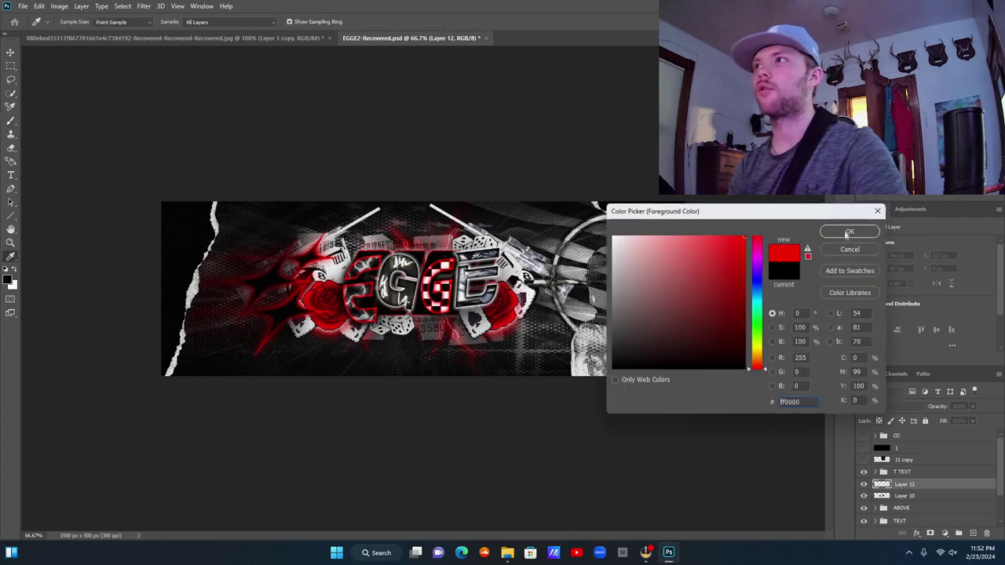
left_click(848, 231)
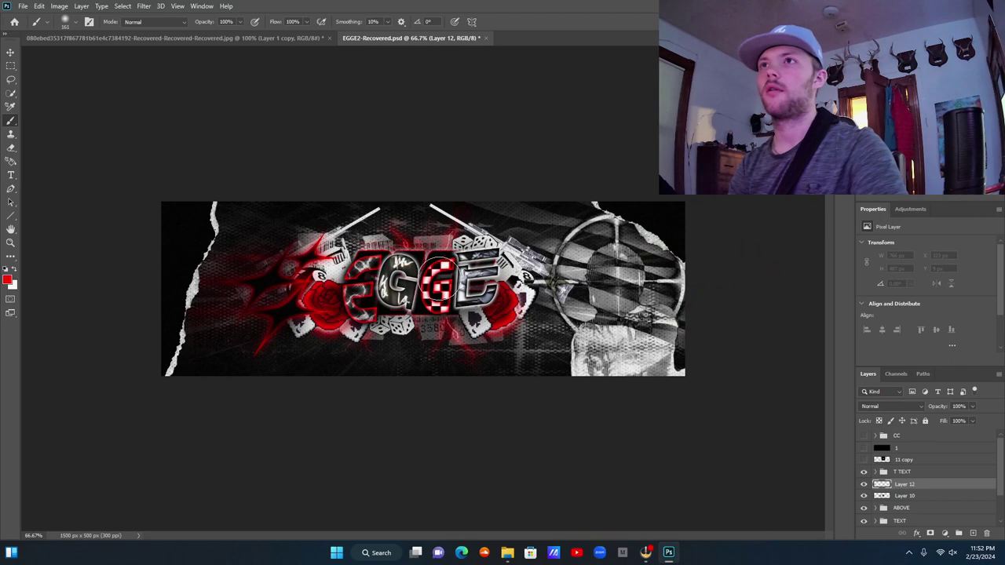
key("ctrl+plus")
key("ctrl+plus")
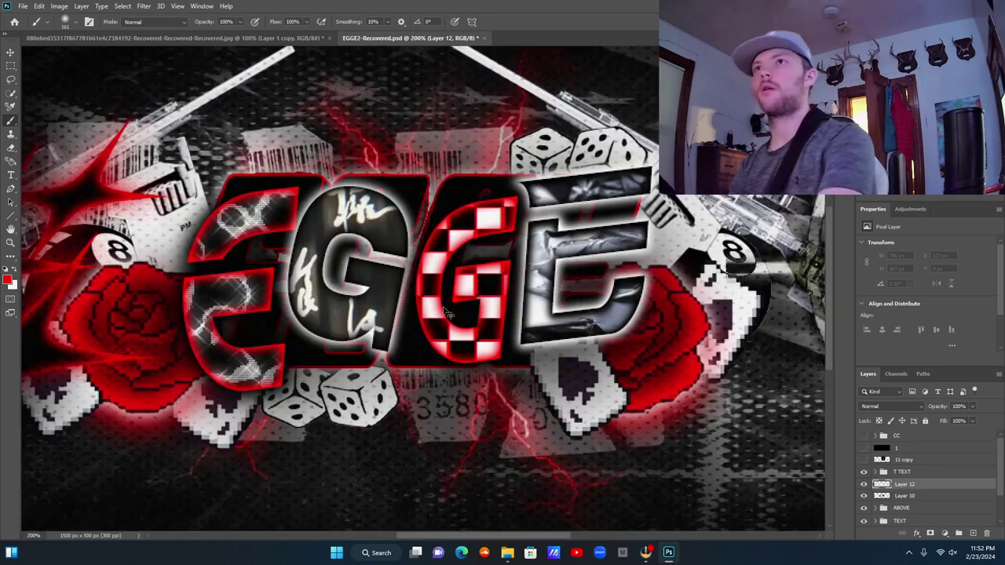
left_click(462, 278)
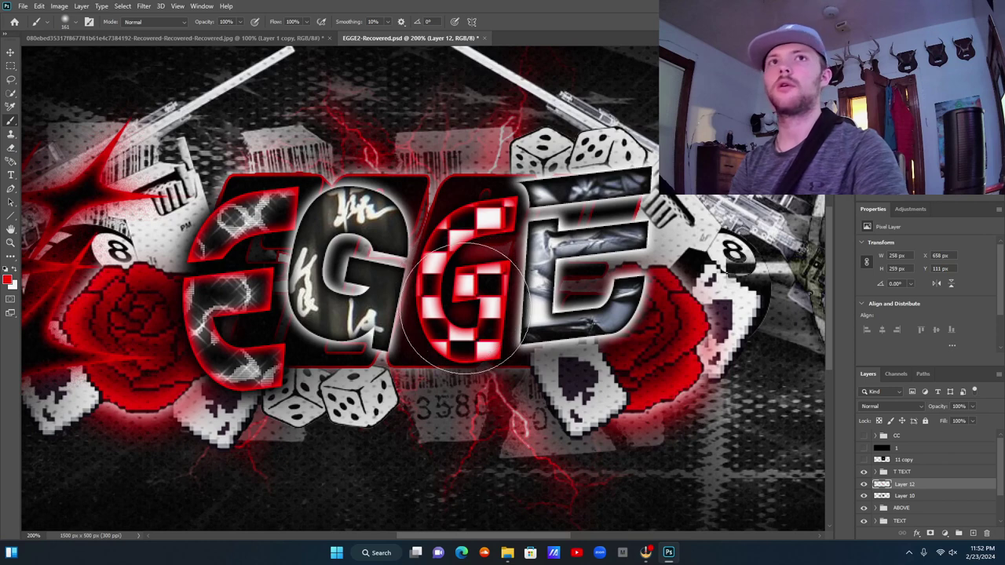
Extend the soft red glow on Layer 12 around the second G and the first E of the logo.
left_click(467, 315)
left_click(470, 241)
mouse_move(369, 282)
left_mouse_down()
mouse_move(227, 369)
mouse_move(204, 353)
mouse_move(212, 259)
mouse_move(225, 249)
left_mouse_up()
left_click(236, 228)
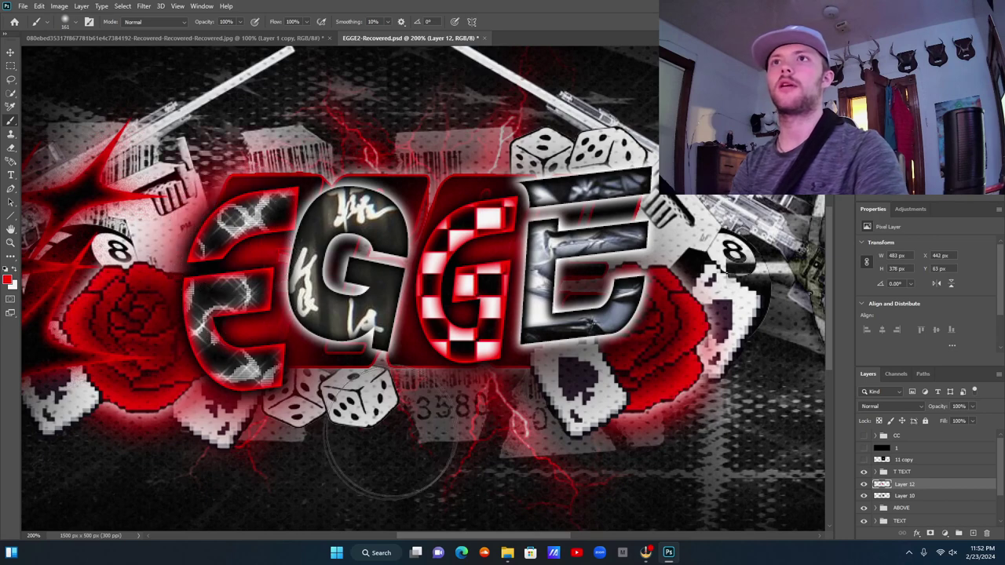
Add Layer 13 above Layer 12 and brush a soft white glow over the last E and the first G.
left_click(7, 279)
left_click(615, 237)
left_click(868, 235)
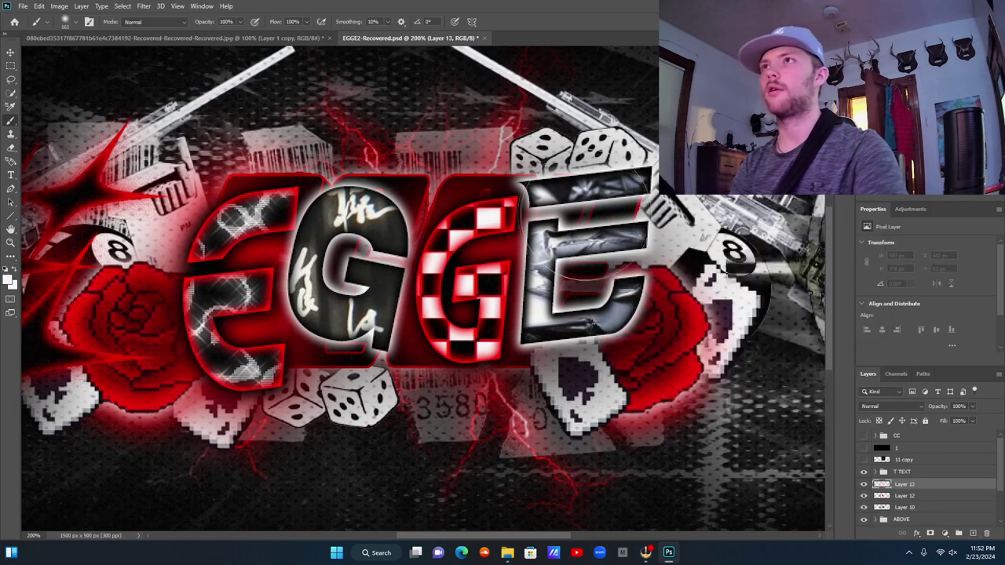
left_click(593, 215)
left_click(590, 313)
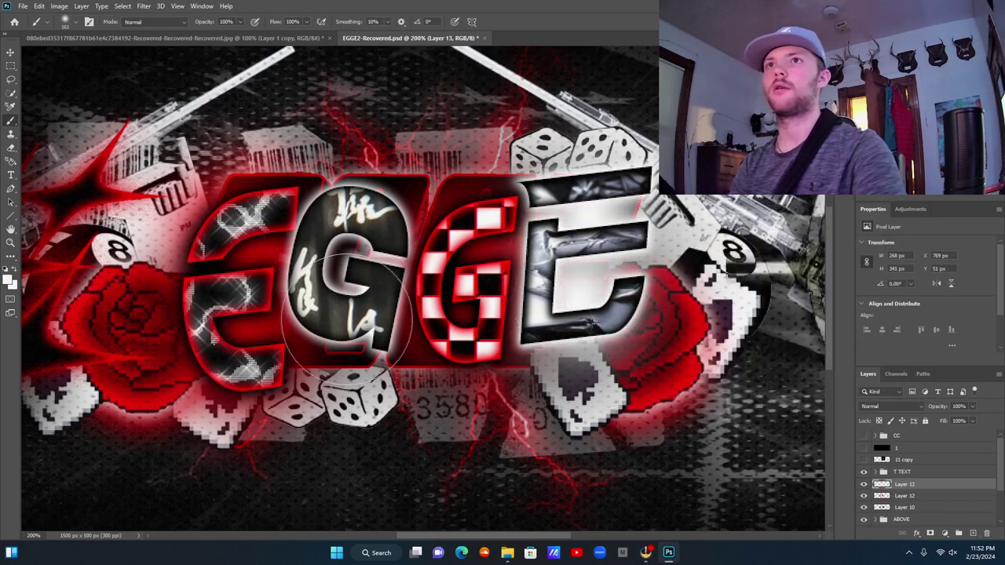
left_click(347, 321)
left_click(353, 214)
left_click(349, 224)
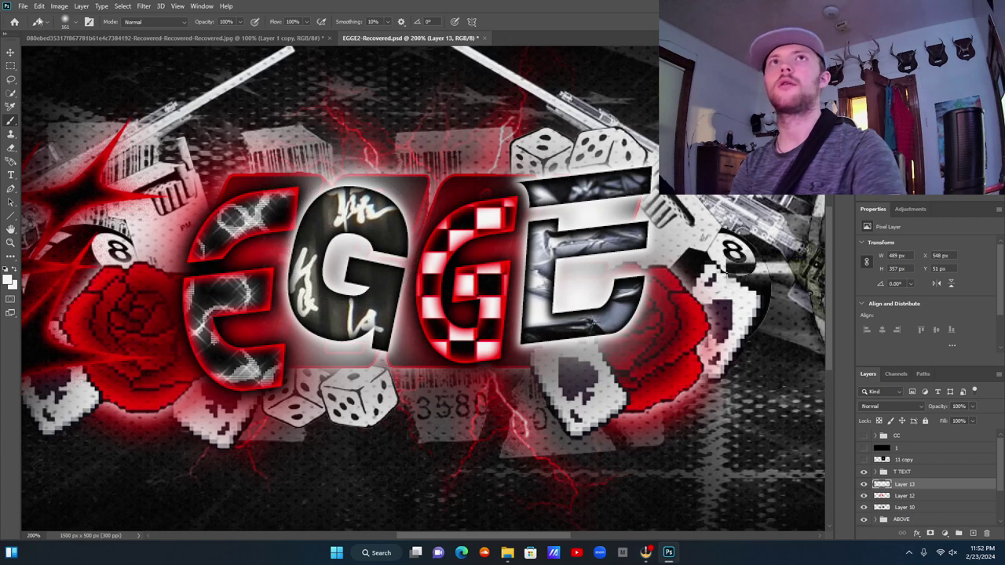
Lower the opacity of Layer 13 to 20% and of Layer 12 to 86%.
left_click(11, 53)
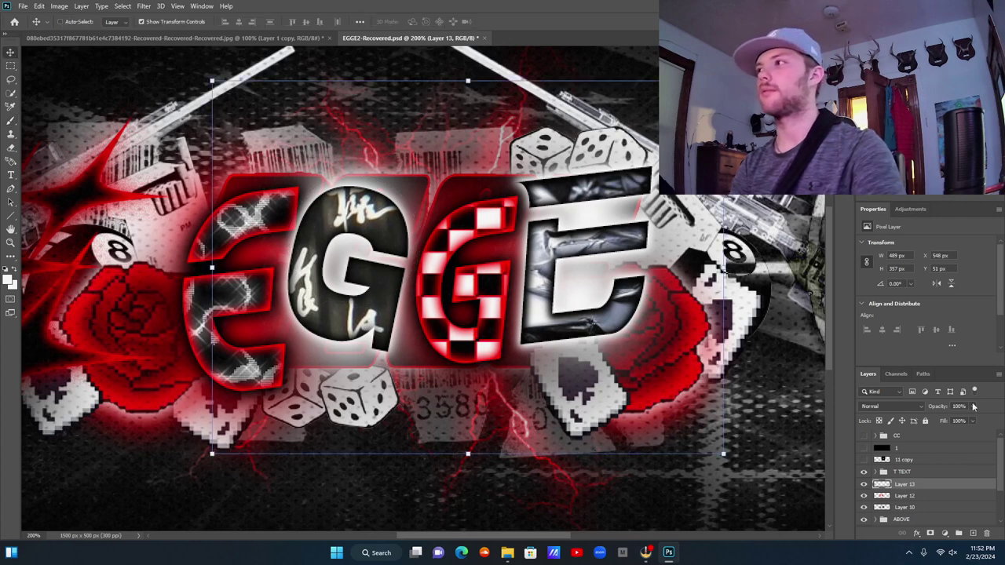
left_click_drag(950, 421, 936, 426)
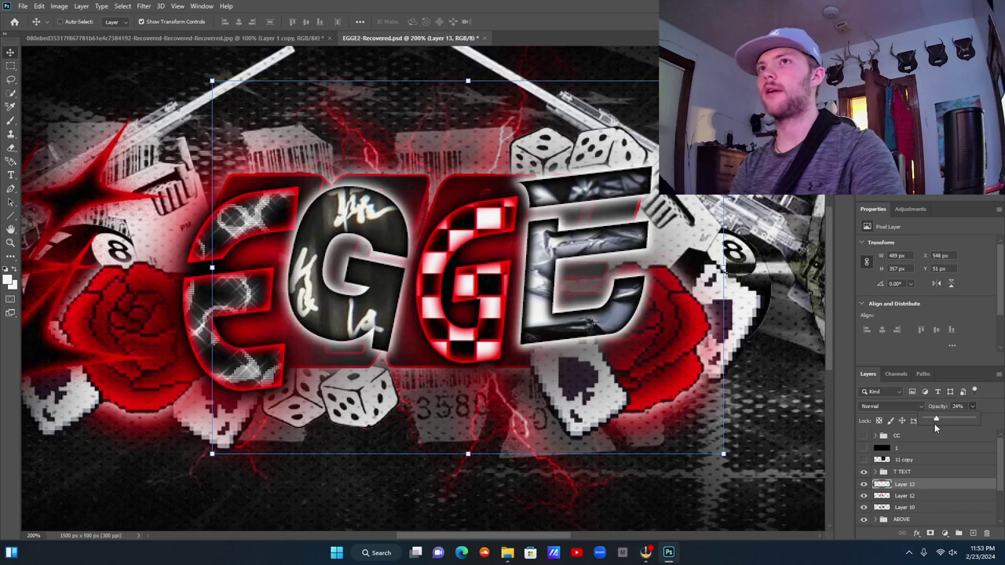
left_click(944, 497)
key("ctrl+minus")
key("ctrl+minus")
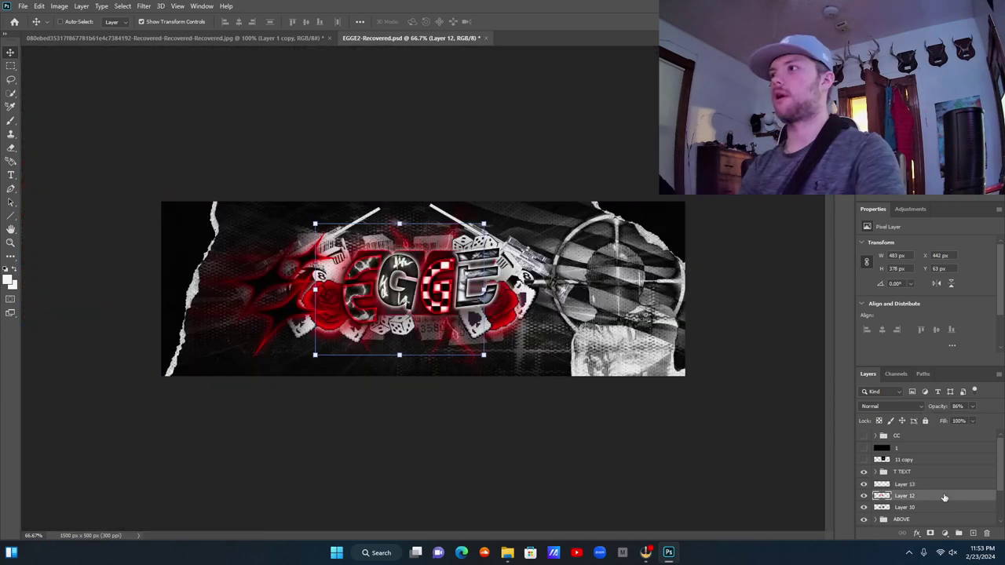
left_click(924, 485)
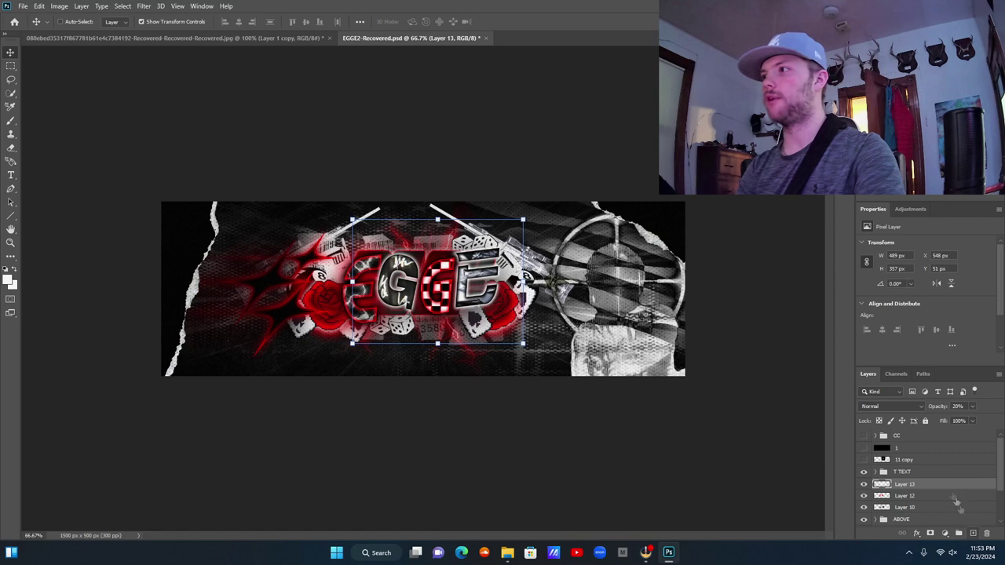
Add Layer 14 above the T TEXT group and brush soft black (000000) shading over the artwork below and beside the logo.
left_click(927, 472)
left_click(973, 533)
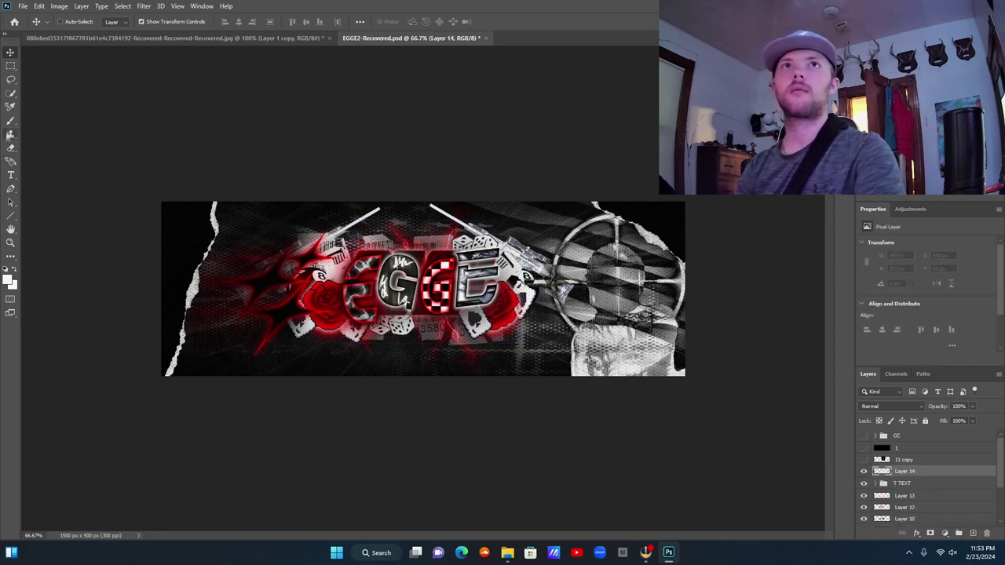
left_click(10, 122)
left_click(7, 276)
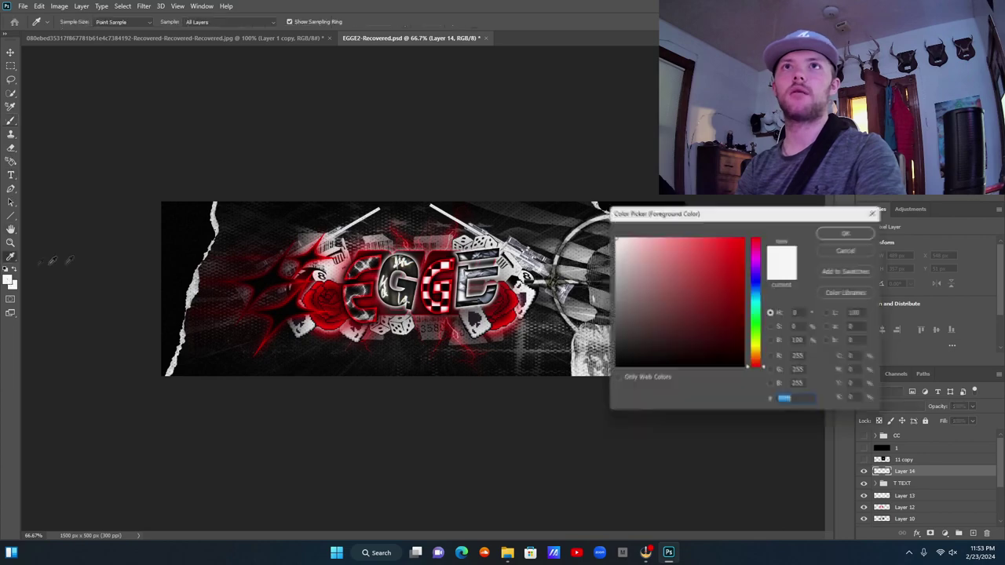
left_click_drag(680, 272, 601, 431)
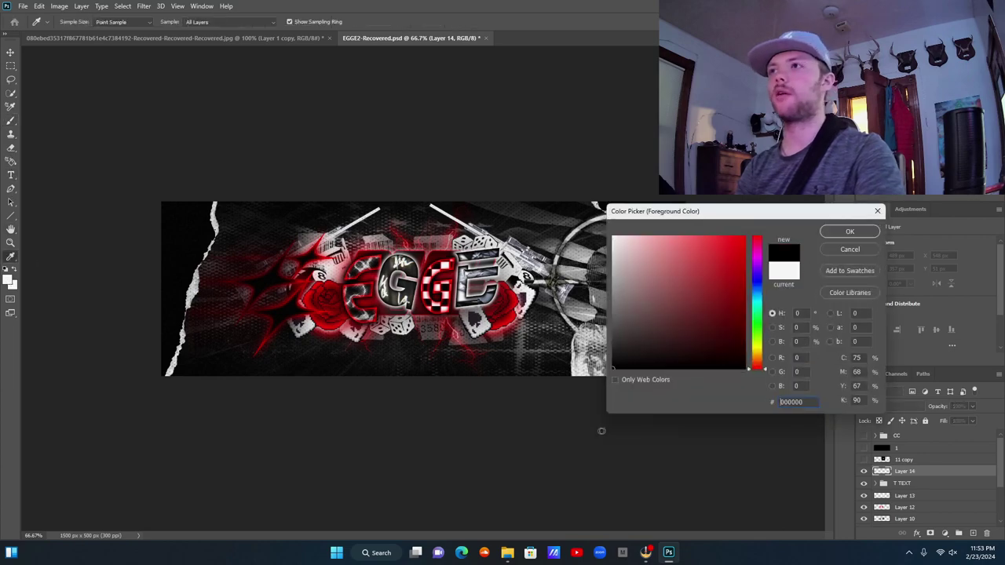
left_click(850, 231)
scroll(485, 284, "up", 3)
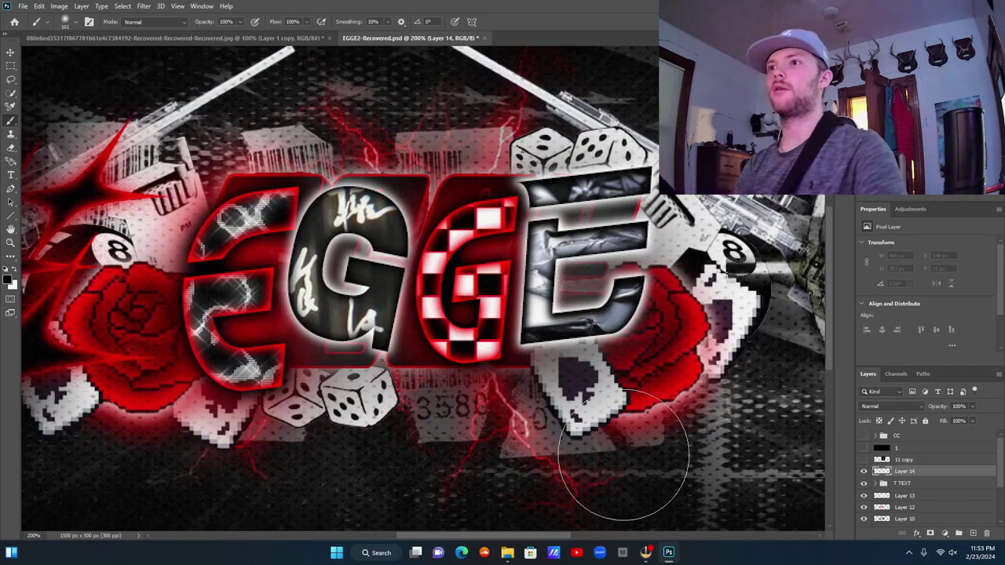
left_click_drag(529, 537, 557, 537)
scroll(518, 472, "down", 1)
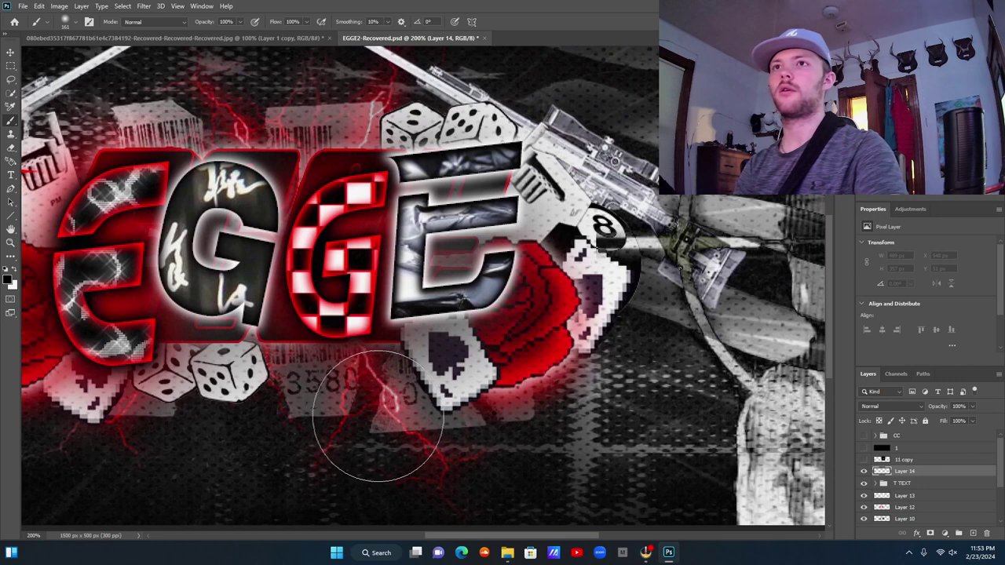
left_click(378, 407)
left_click(440, 411)
mouse_move(499, 405)
left_mouse_down()
mouse_move(618, 368)
mouse_move(658, 314)
mouse_move(640, 260)
mouse_move(561, 199)
mouse_move(595, 212)
left_mouse_up()
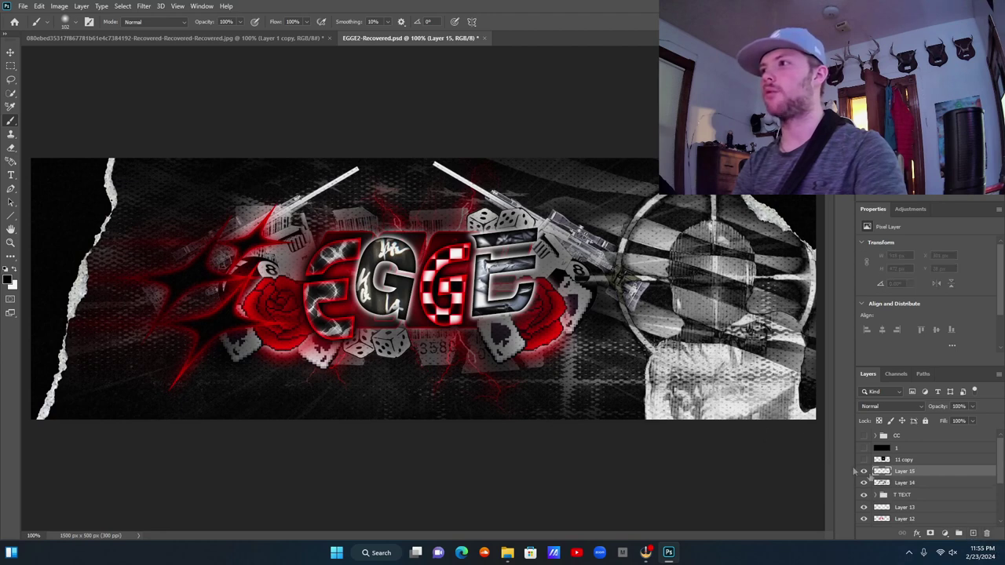
Set Layer 15 to Overlay and brush soft white highlights over the cards, roses and dice around the logo.
left_click(8, 281)
left_click_drag(617, 294, 531, 187)
left_click(848, 233)
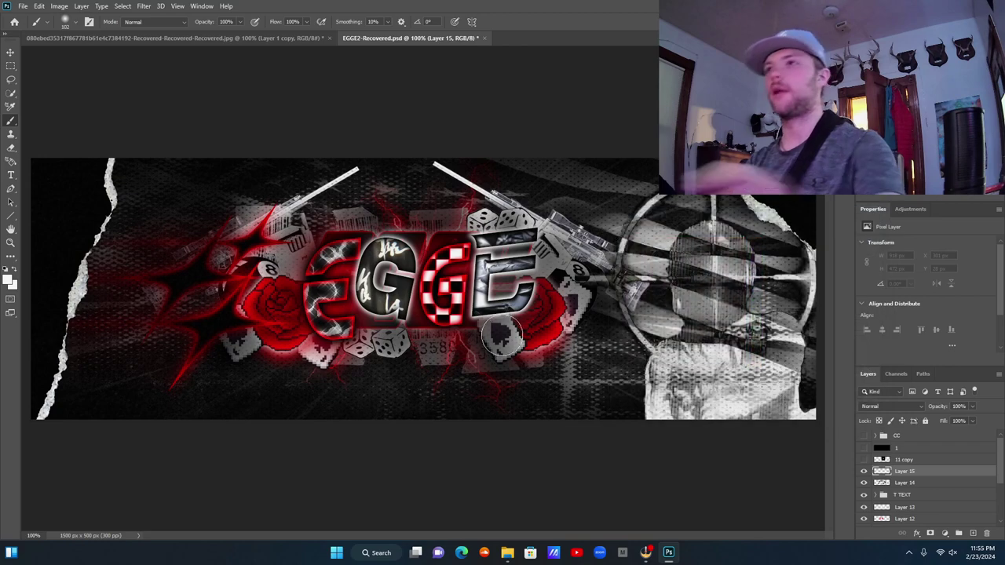
key("ctrl+plus")
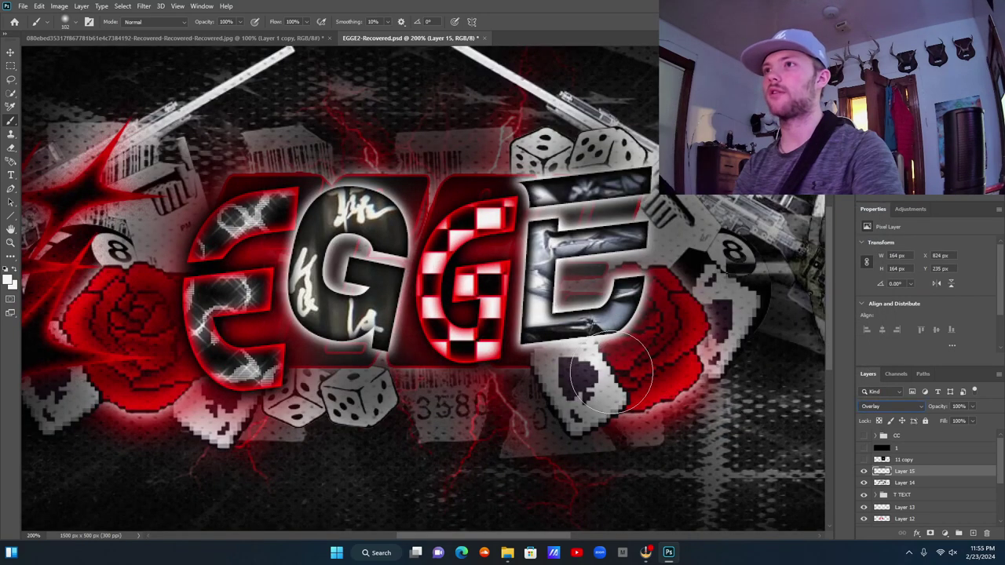
left_click(567, 383)
mouse_move(669, 415)
left_mouse_down()
mouse_move(730, 369)
mouse_move(726, 259)
mouse_move(691, 291)
mouse_move(591, 157)
mouse_move(543, 161)
left_mouse_up()
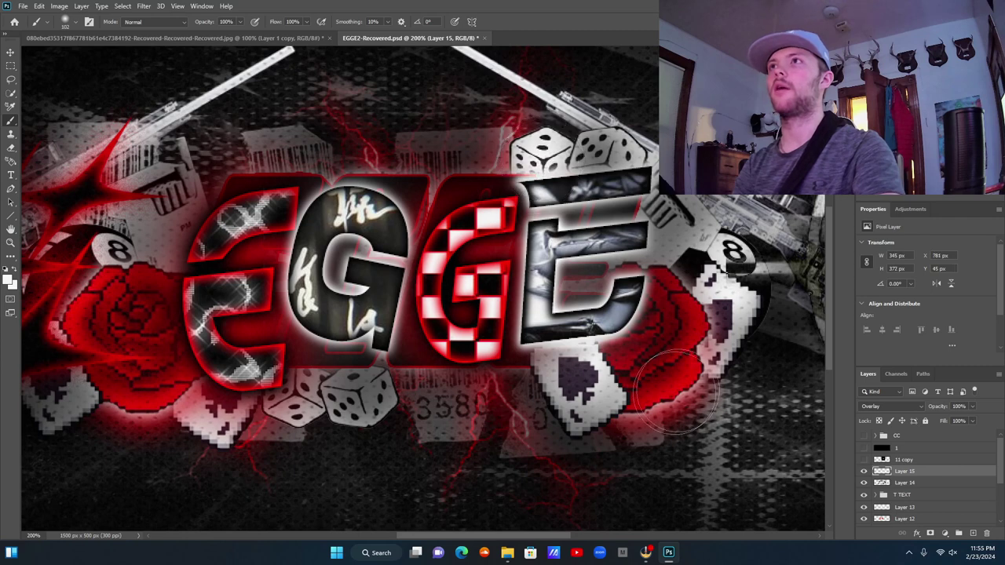
mouse_move(246, 403)
left_mouse_down()
mouse_move(370, 405)
mouse_move(293, 390)
left_mouse_up()
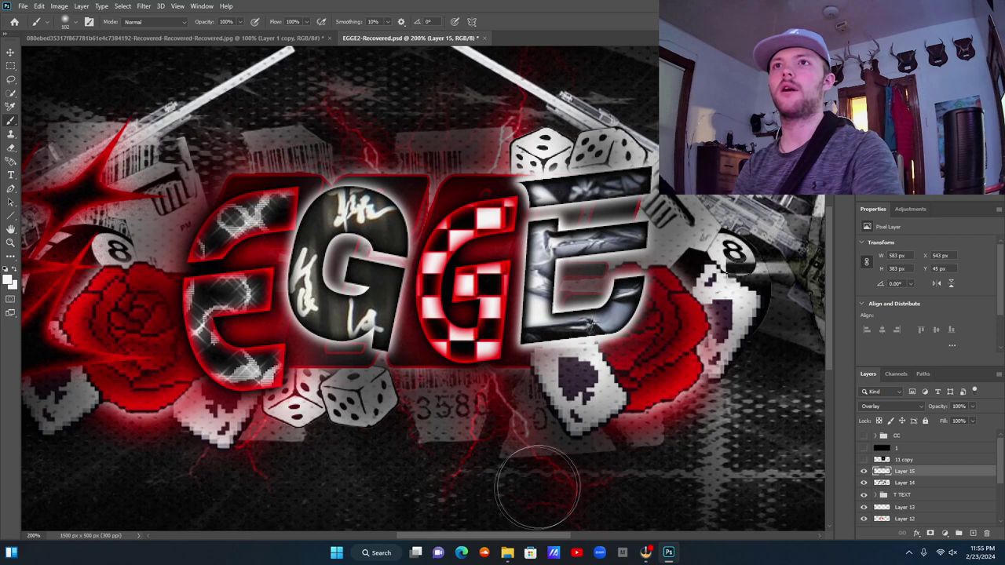
mouse_move(196, 414)
left_mouse_down()
mouse_move(210, 420)
mouse_move(149, 389)
mouse_move(216, 426)
mouse_move(232, 420)
mouse_move(130, 346)
mouse_move(122, 370)
mouse_move(67, 359)
mouse_move(91, 369)
left_mouse_up()
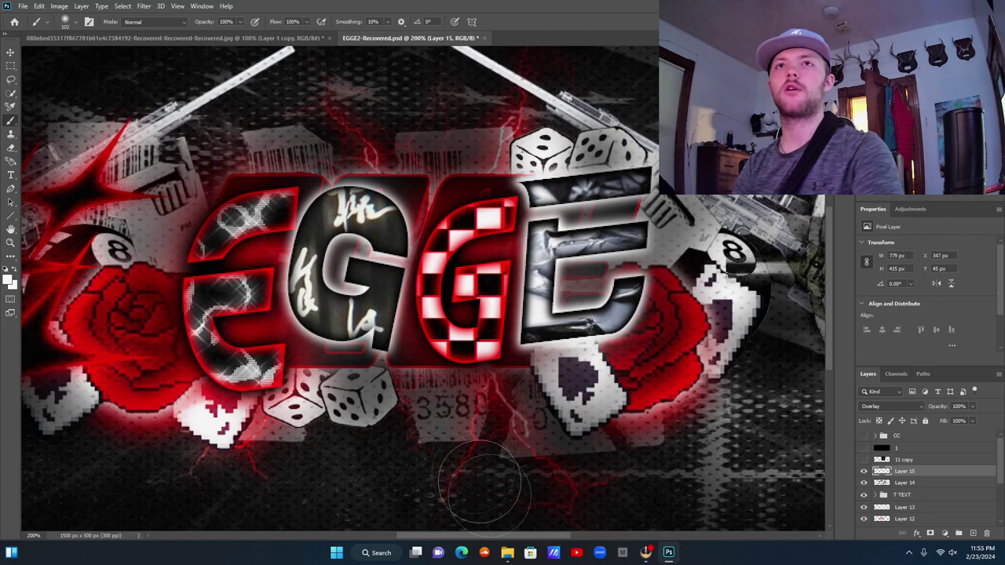
left_click_drag(459, 536, 393, 536)
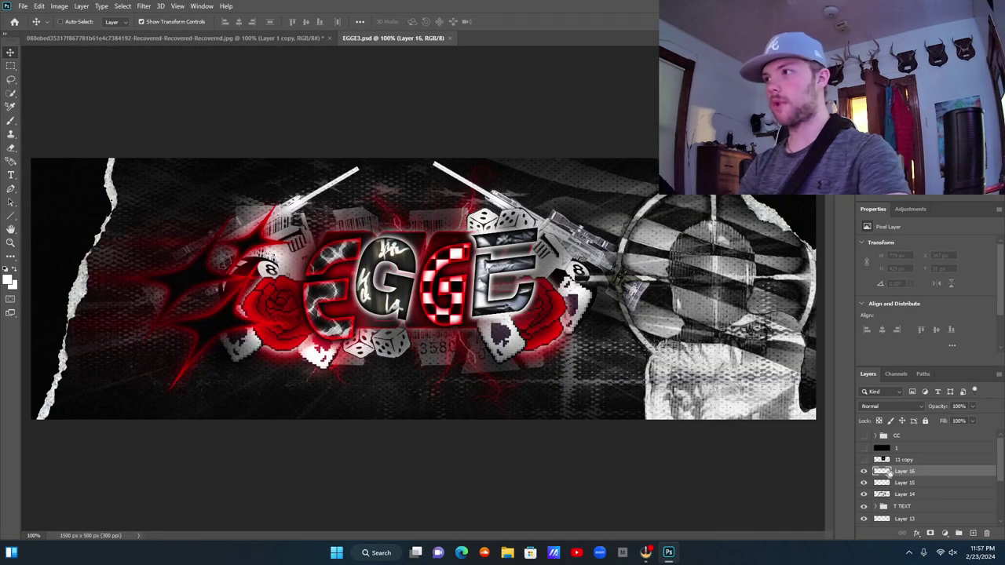
Duplicate the 11 copy star flare, scale the duplicate to 24.62% and place flare copies on the logo letters.
left_click(899, 460)
left_click(865, 460)
mouse_move(515, 360)
left_mouse_down()
mouse_move(529, 343)
mouse_move(518, 377)
left_mouse_up()
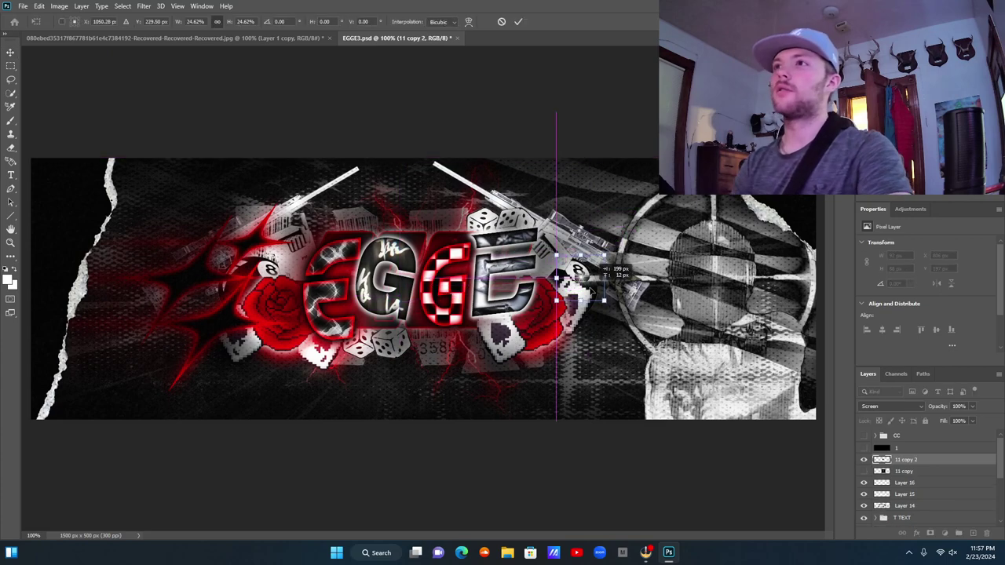
left_click_drag(593, 293, 581, 291)
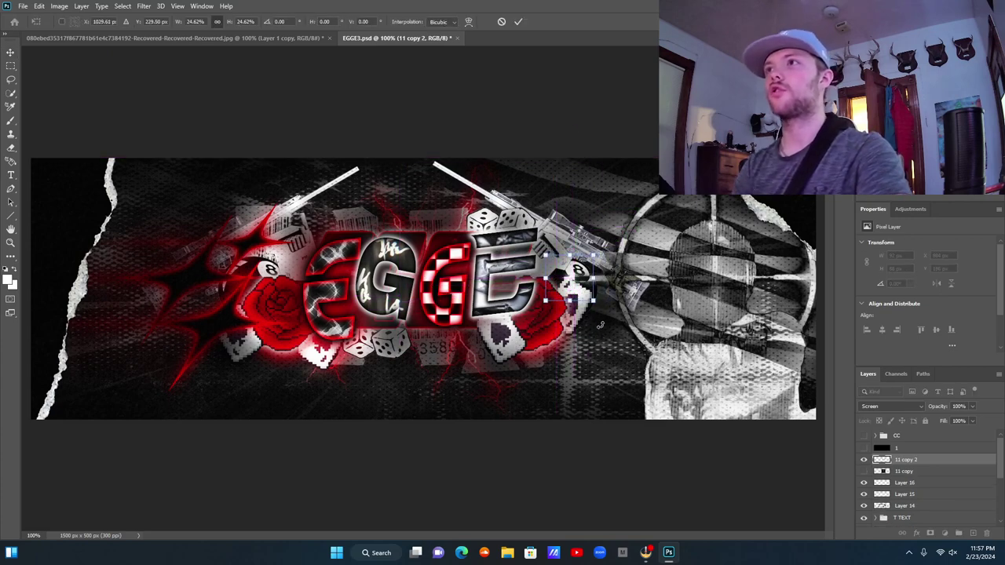
key("ctrl+plus")
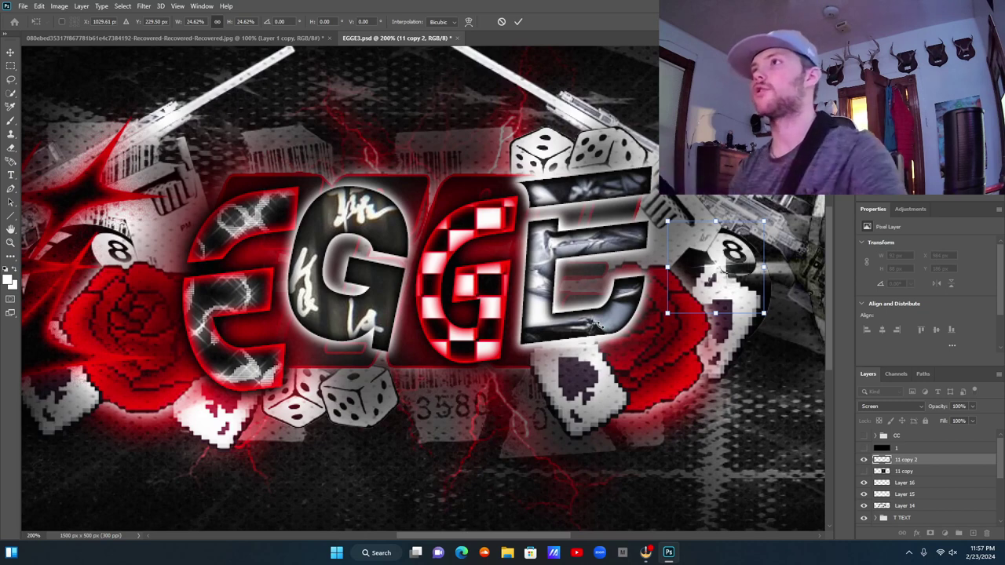
left_click_drag(708, 292, 709, 284)
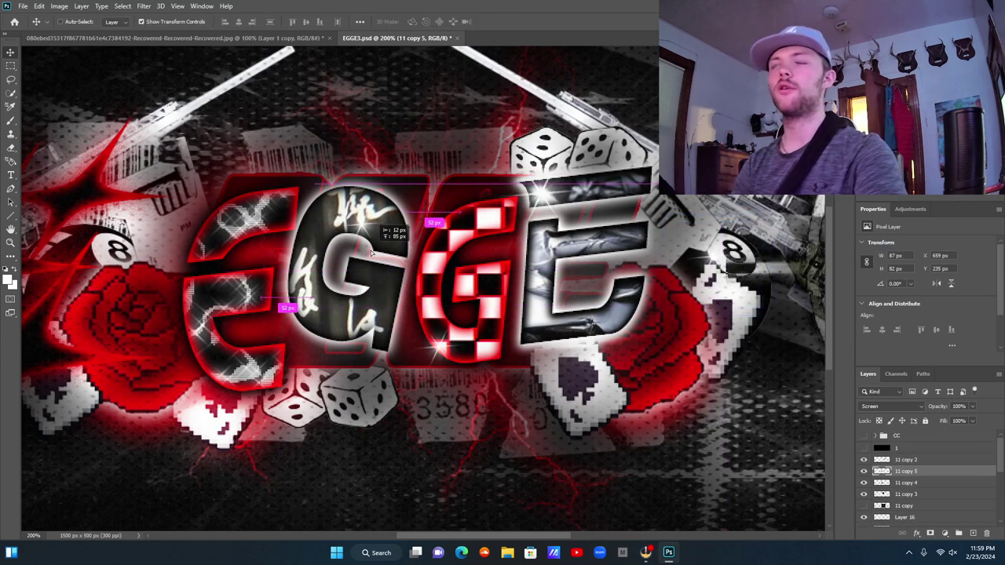
left_click_drag(372, 251, 319, 296)
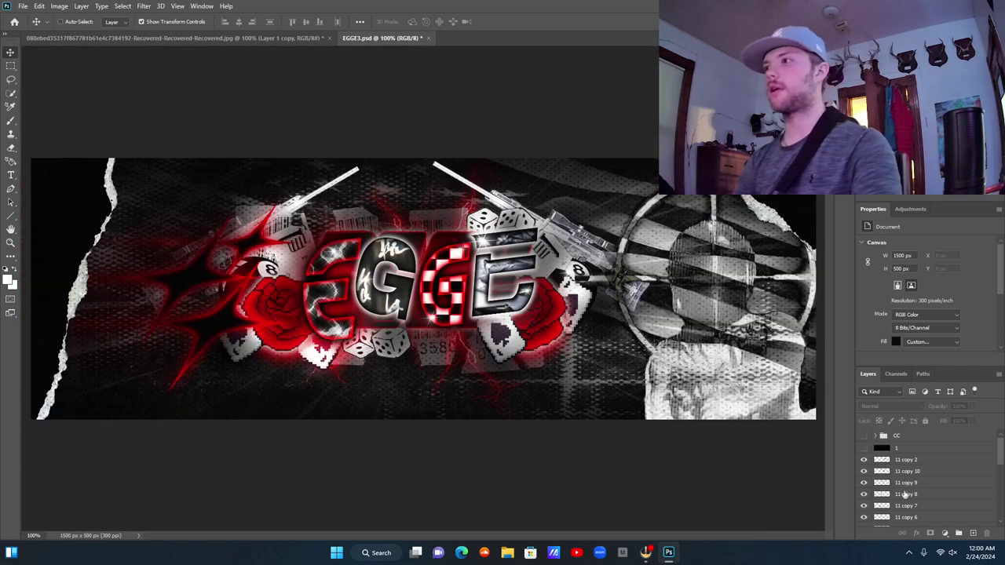
Scale down the 11 copy 3 star flare on the upper corner of the last E.
left_click(925, 483)
scroll(926, 503, "down", 2)
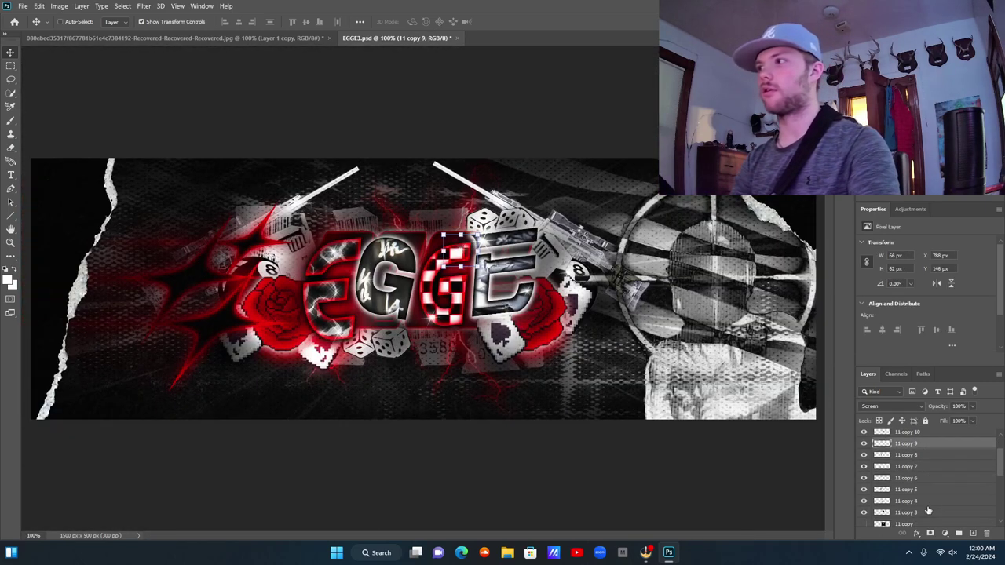
left_click(921, 501)
left_click(922, 513)
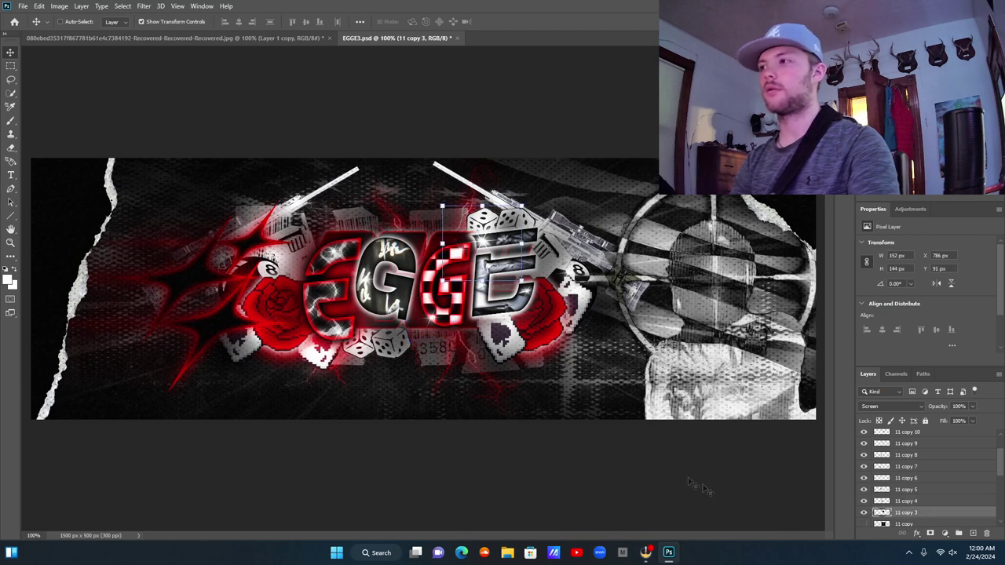
left_click_drag(521, 281, 497, 258)
key("Return")
left_click(911, 489)
left_click(932, 533)
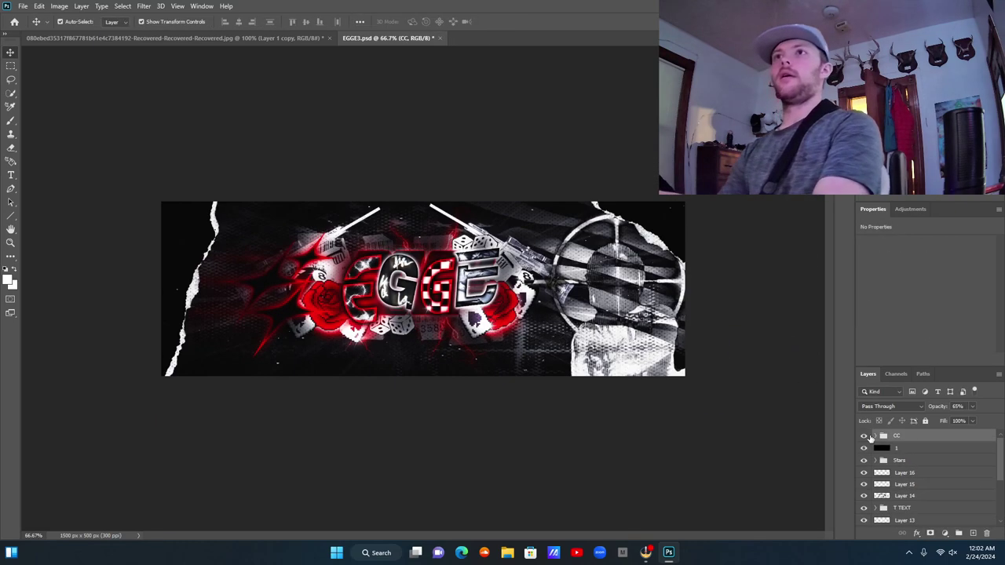
Hide the CC group and expand it to show its adjustment layers.
key("ctrl+1")
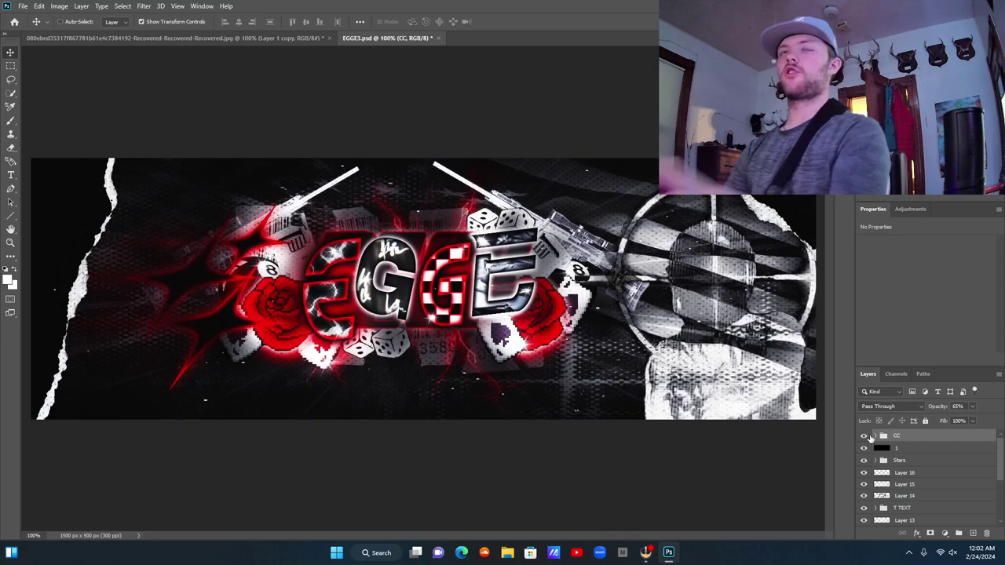
left_click(864, 437)
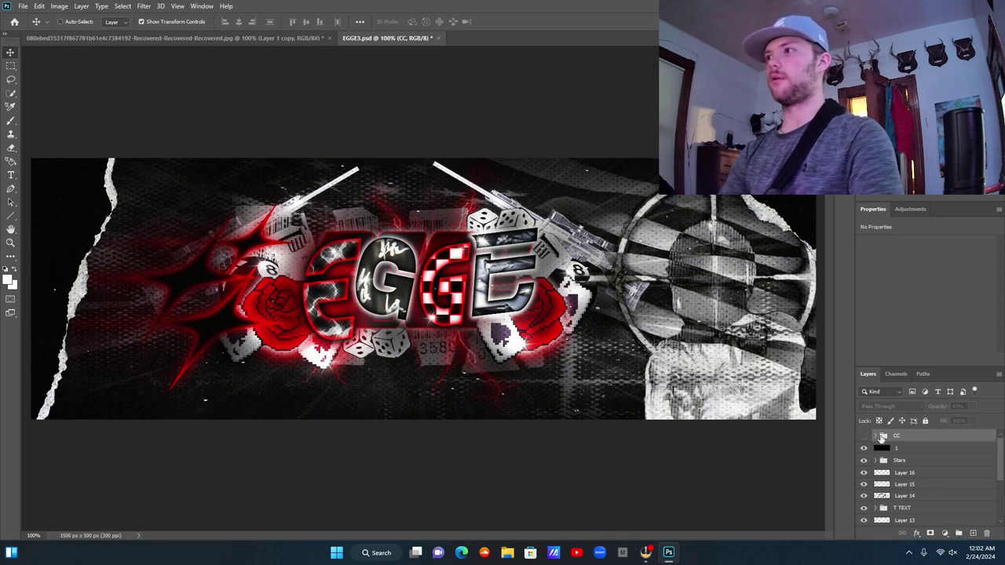
left_click(875, 437)
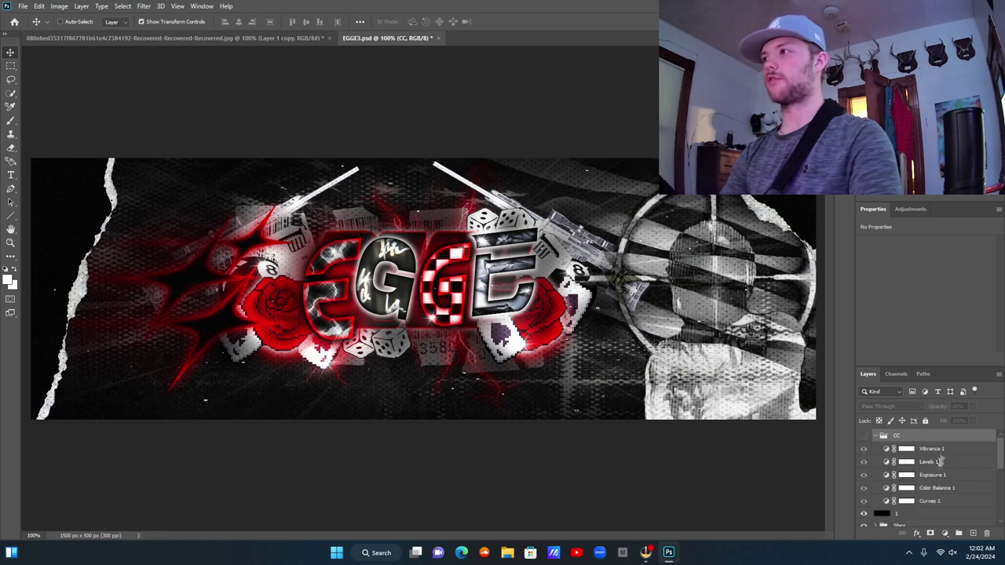
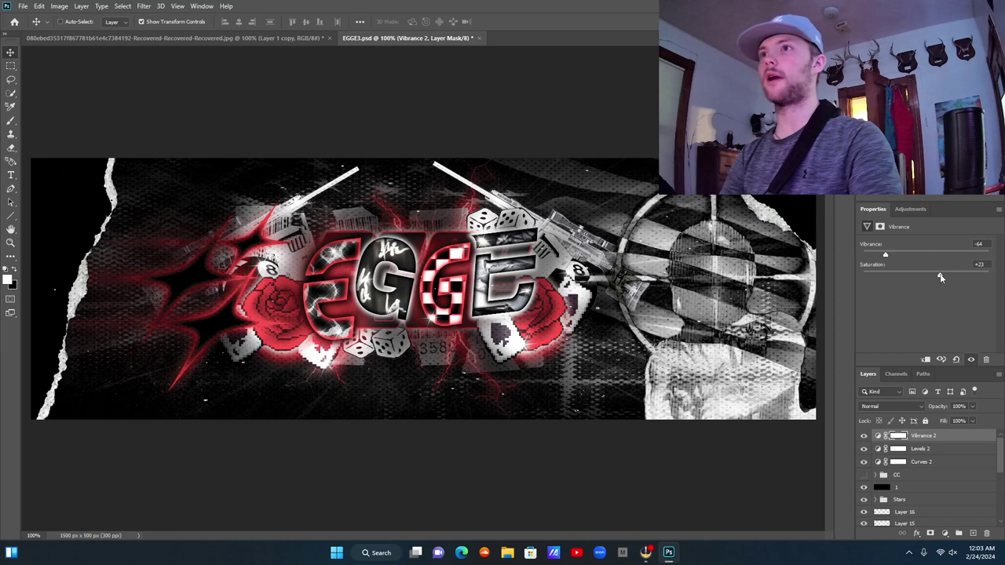
Adjust the saturation of the Vibrance 2 layer and delete the Color Balance 2 adjustment layer.
left_click_drag(940, 276, 928, 294)
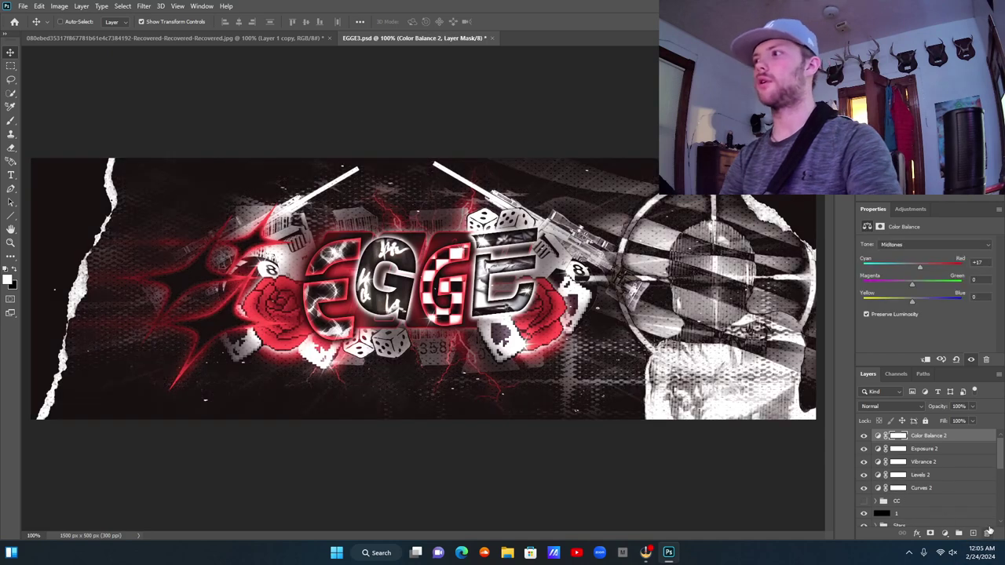
left_click(986, 533)
left_click(986, 534)
Add a Hue/Saturation adjustment layer above Exposure 2 with Saturation +64.
left_click(944, 533)
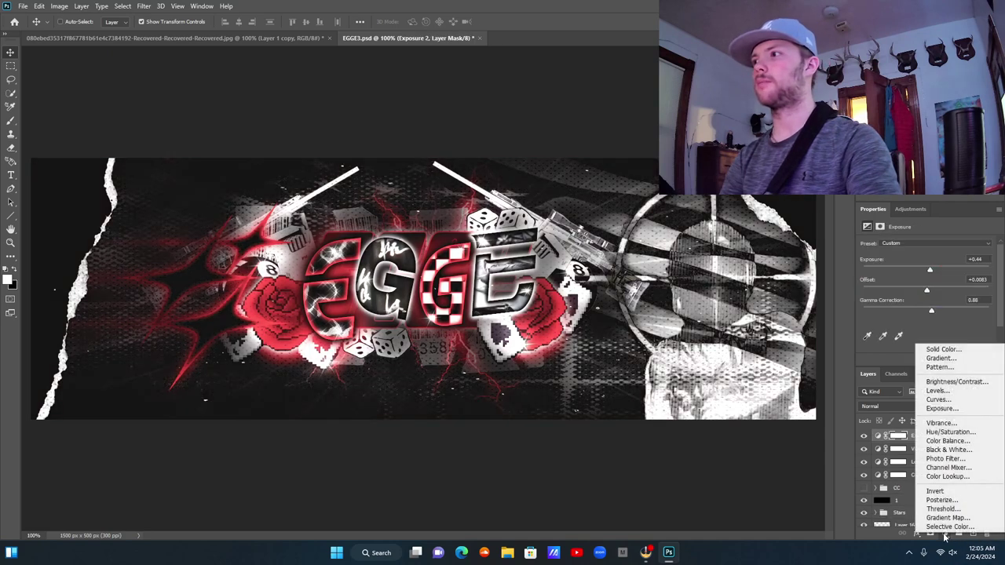
left_click(952, 435)
left_click_drag(955, 306, 967, 306)
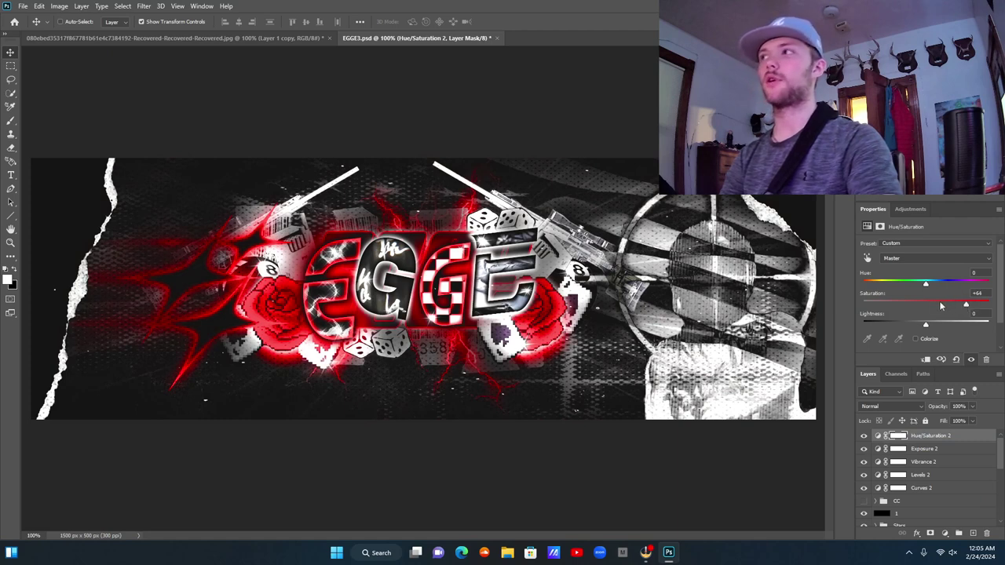
Set the Hue/Saturation 2 layer's saturation to +30 and group the adjustment layers from Curves 2 through Hue/Saturation 2.
left_click(941, 305)
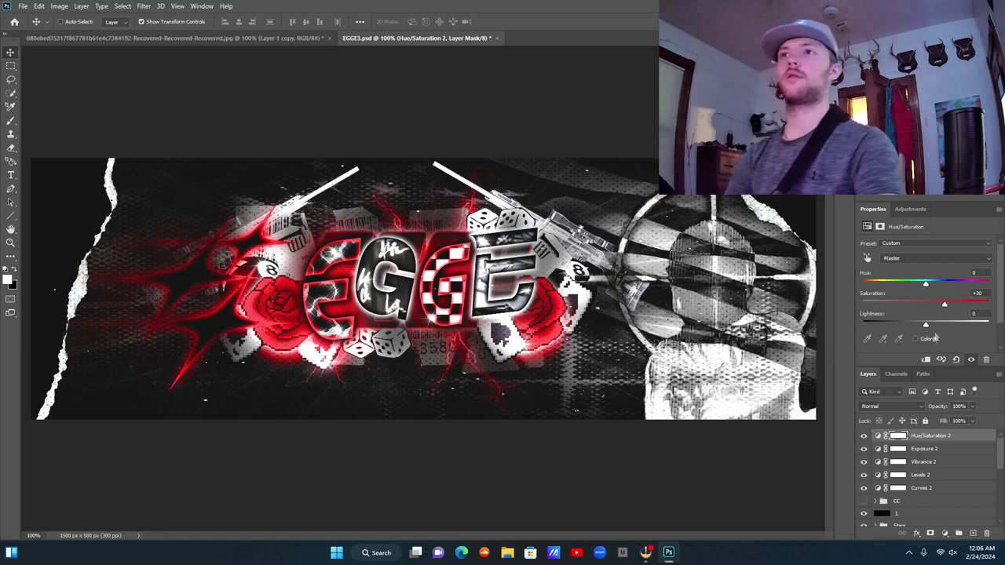
key("ctrl+minus")
key("ctrl+plus")
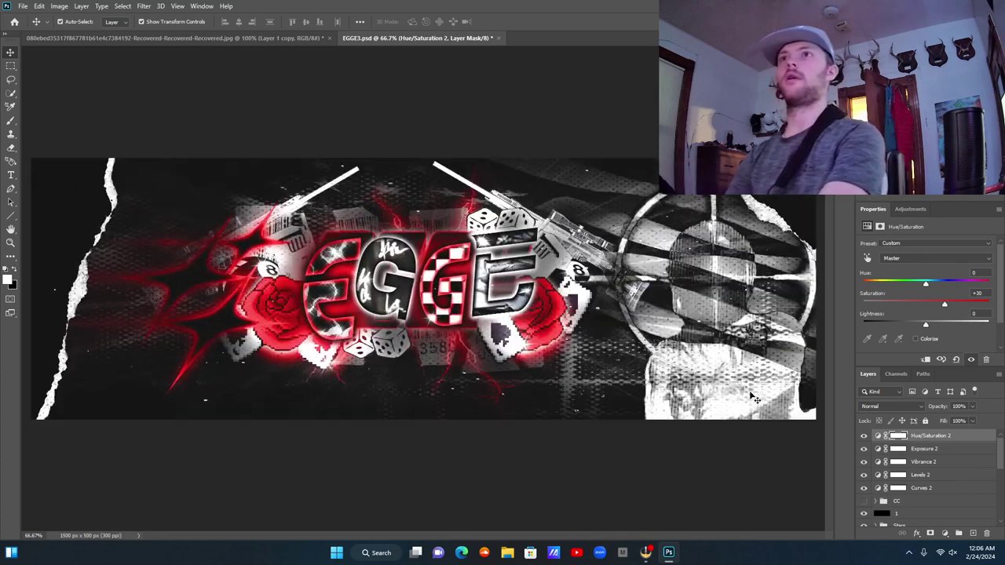
left_click(930, 488, "shift")
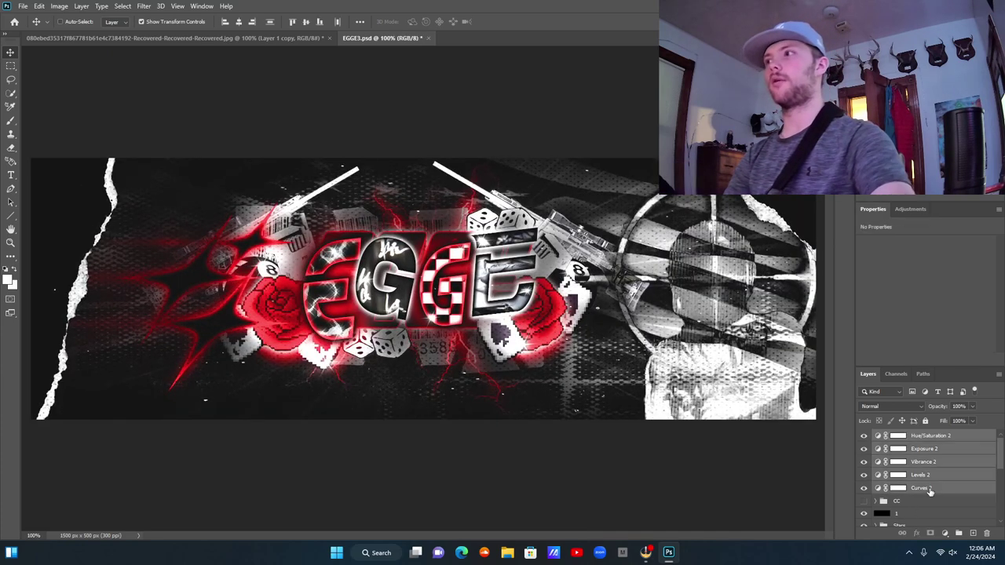
left_click(958, 535)
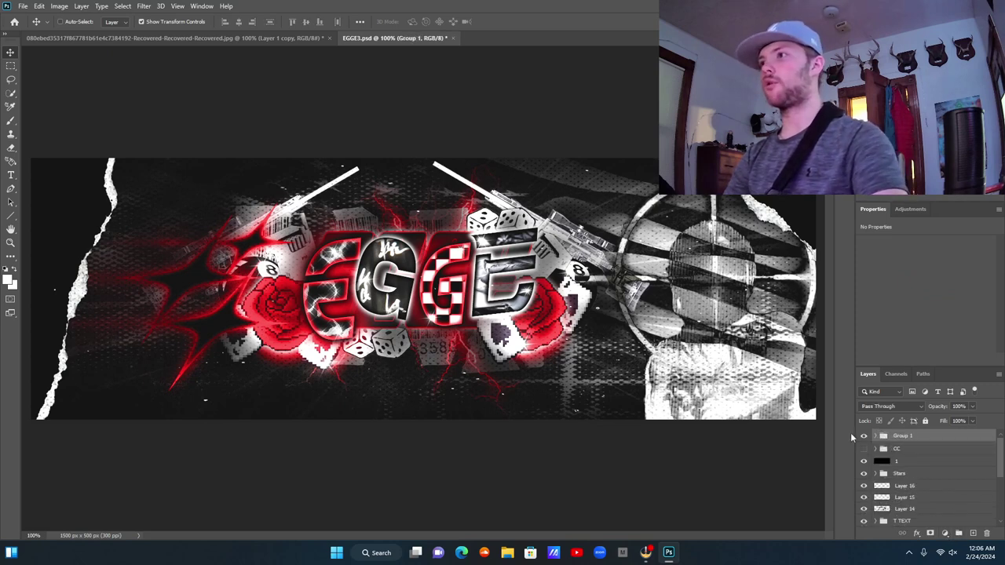
Compare the new adjustment group, the old CC group and the uncorrected banner by toggling both groups' visibility.
left_click(864, 435)
left_click(864, 449)
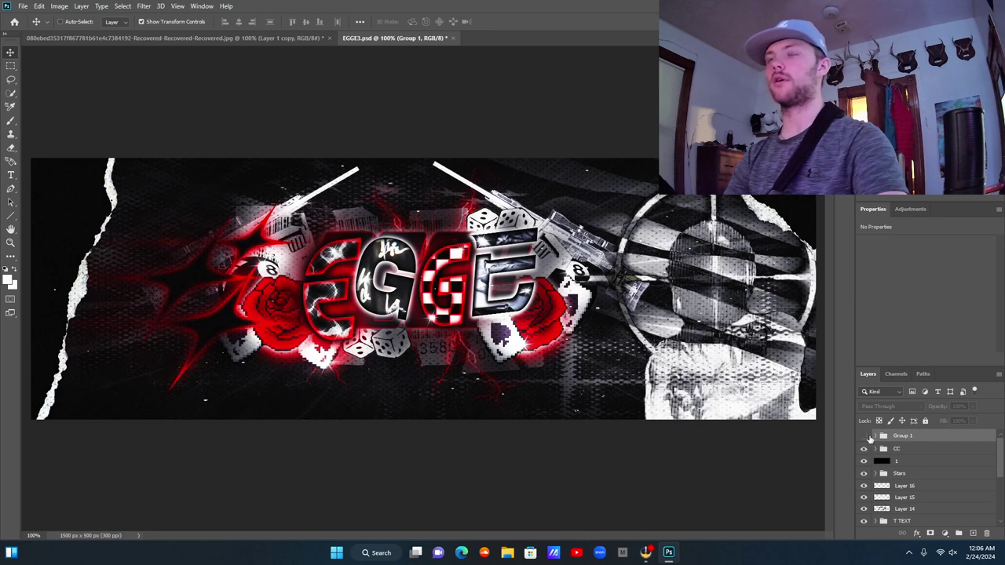
left_click(864, 436)
left_click(863, 436)
left_click(864, 436)
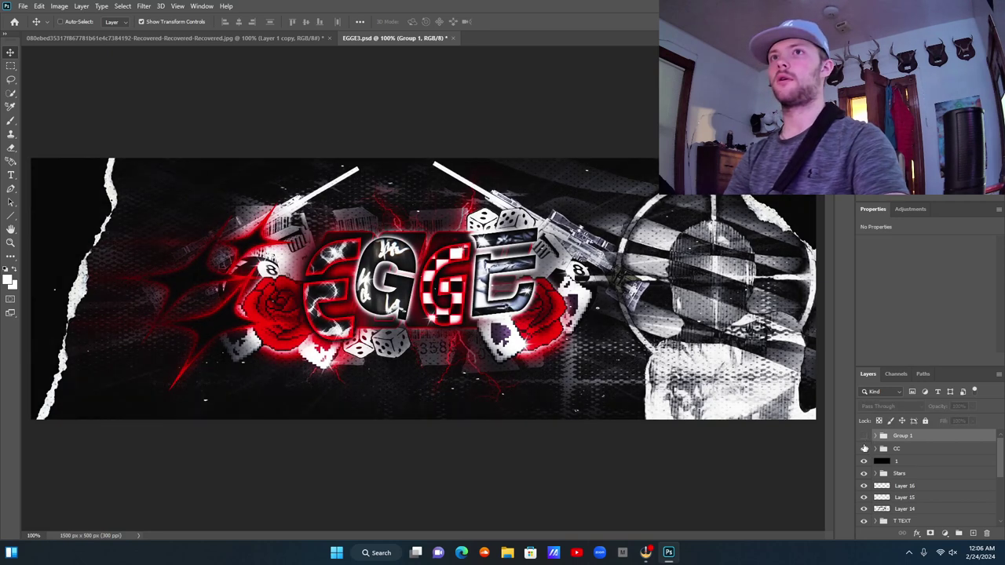
left_click(864, 449)
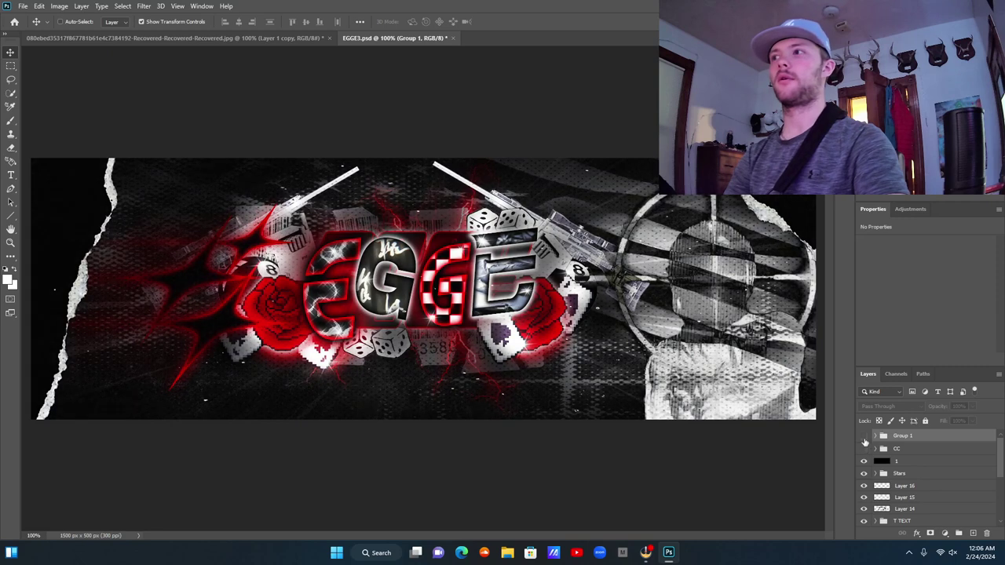
left_click(865, 436)
left_click(864, 437)
left_click(865, 436)
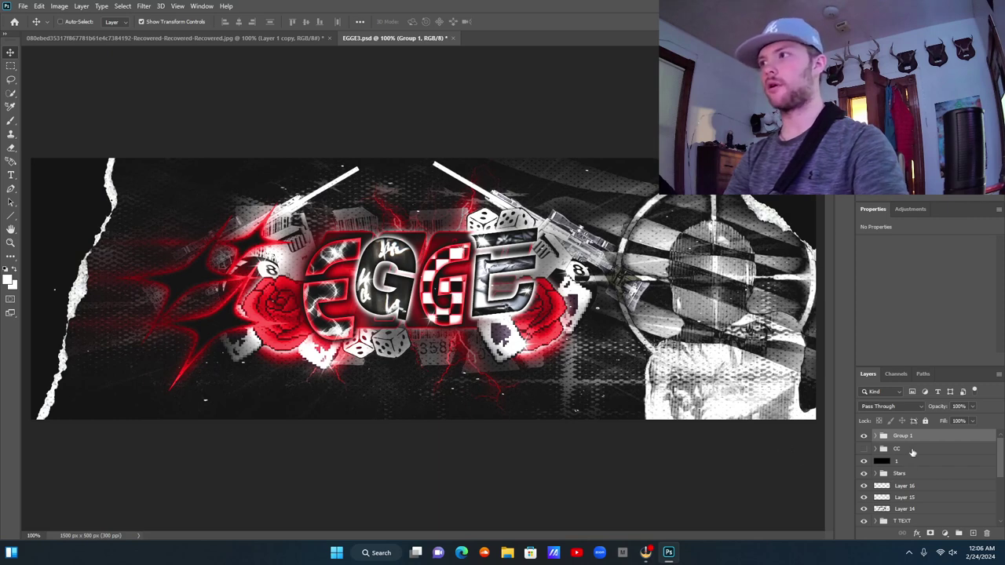
Move layer 1 into the Stars group and collapse the group.
left_click(919, 464)
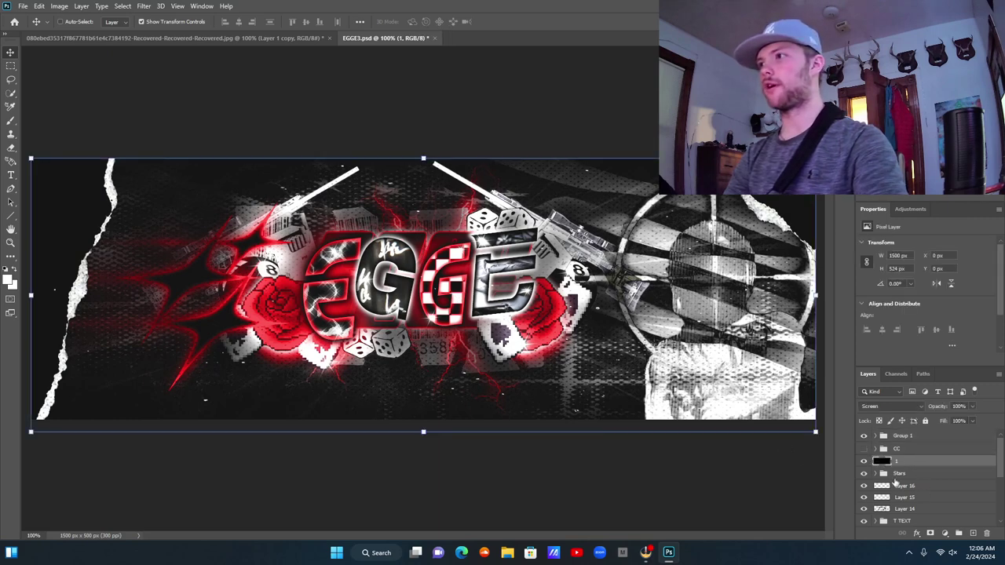
left_click(877, 474)
left_click_drag(897, 463, 898, 483)
left_click(876, 462)
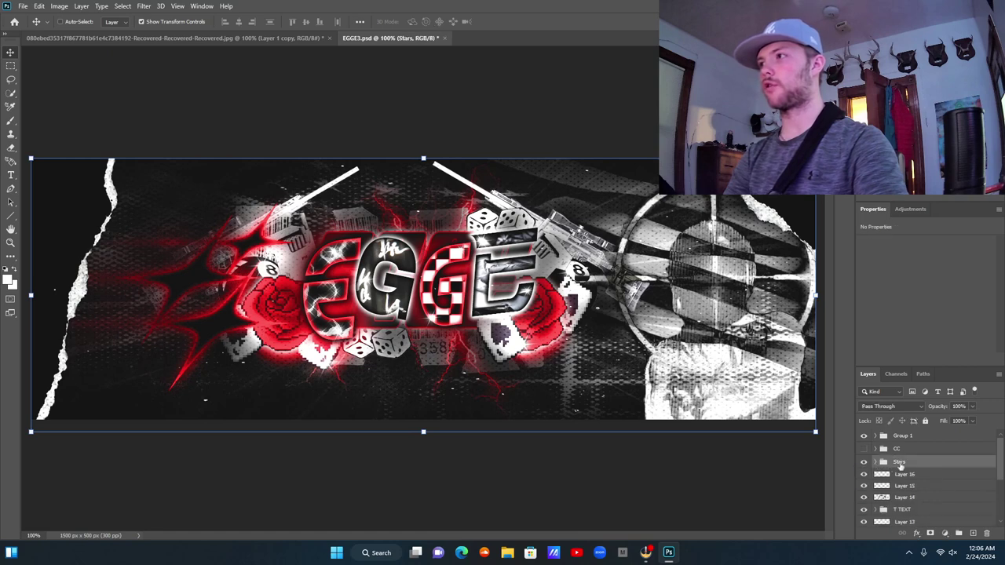
left_click(898, 458, "ctrl")
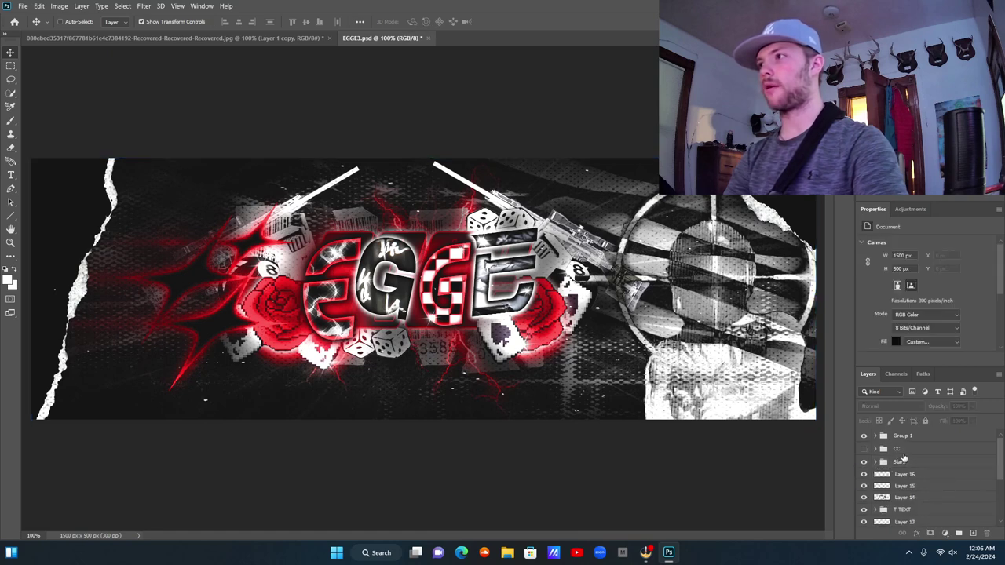
Create a new layer above the Stars group and set the foreground color to bright red for the Brush tool.
left_click(912, 464)
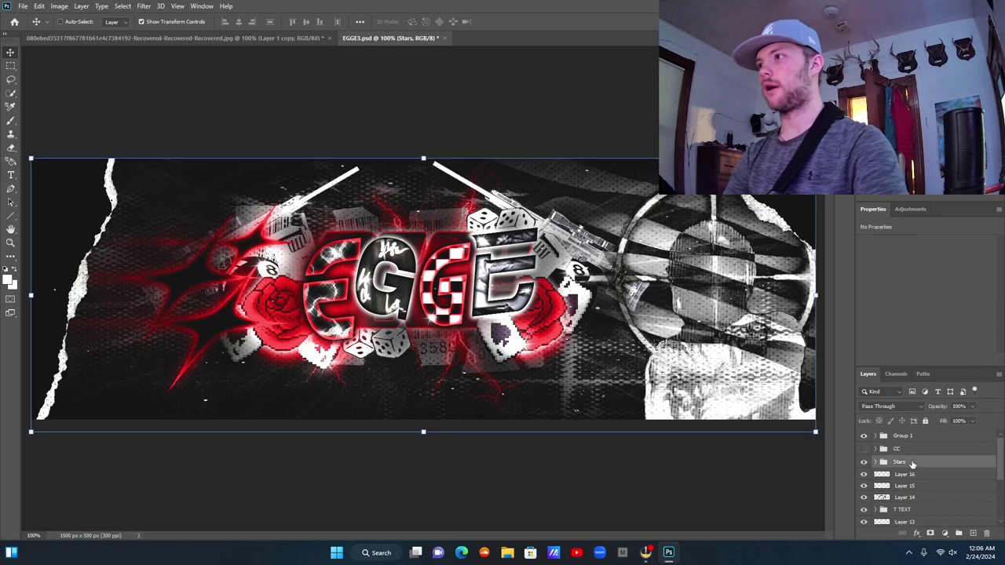
left_click(974, 533)
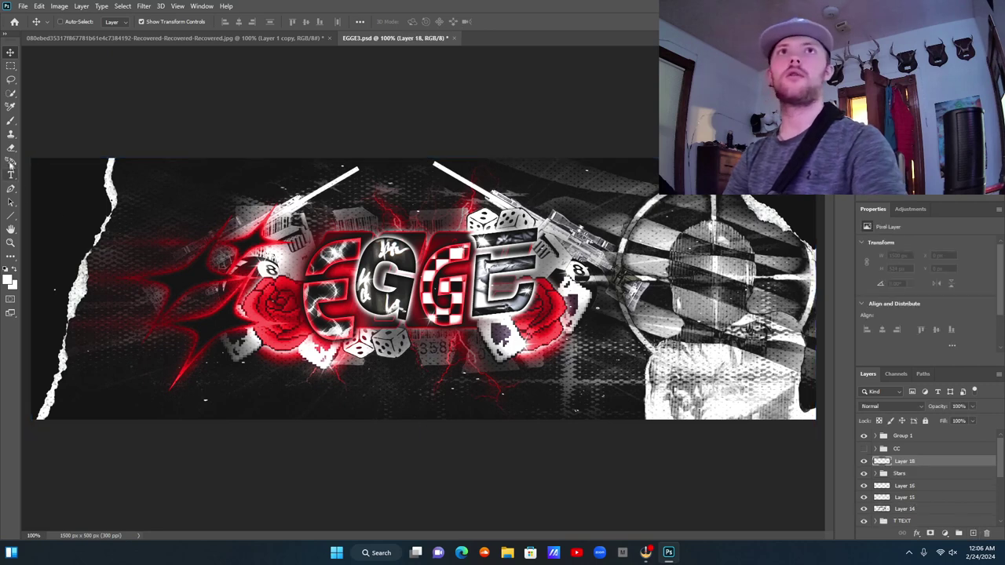
left_click(9, 121)
left_click(9, 280)
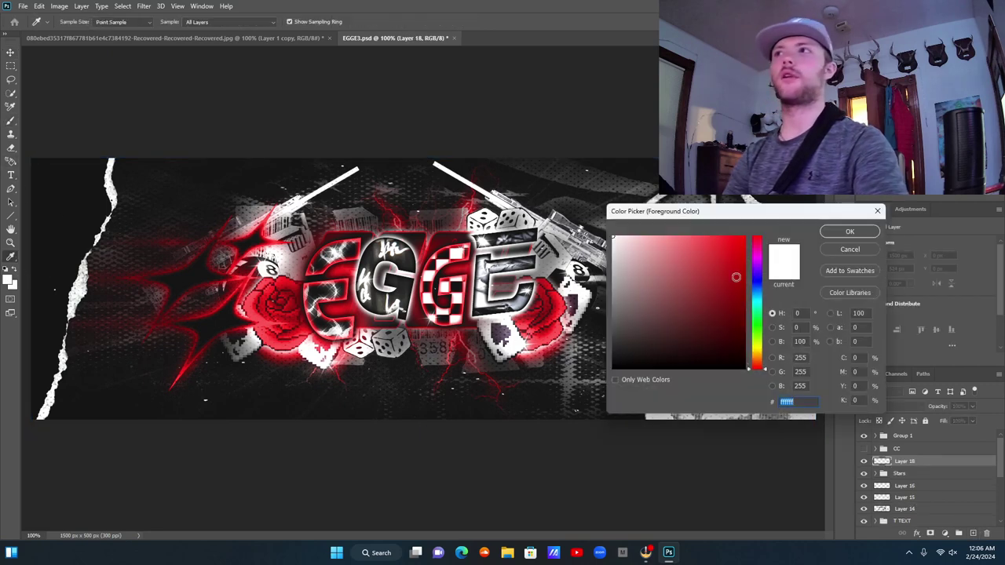
left_click(848, 232)
Paint soft red glows at the middle of the banner's top and bottom edges with a 385 px brush, setting the layer's opacity to 18%.
key("b")
right_click(577, 211)
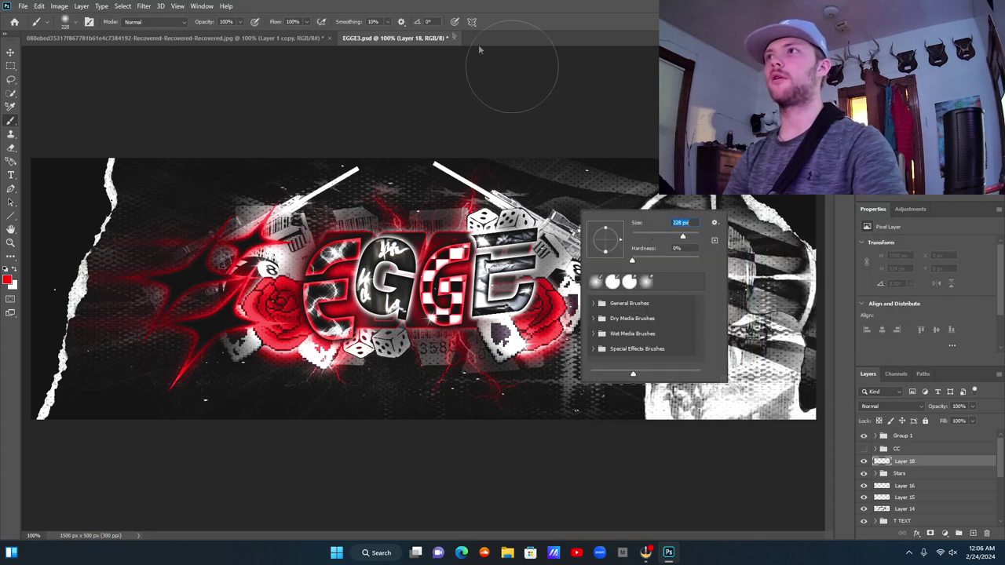
left_click(403, 107)
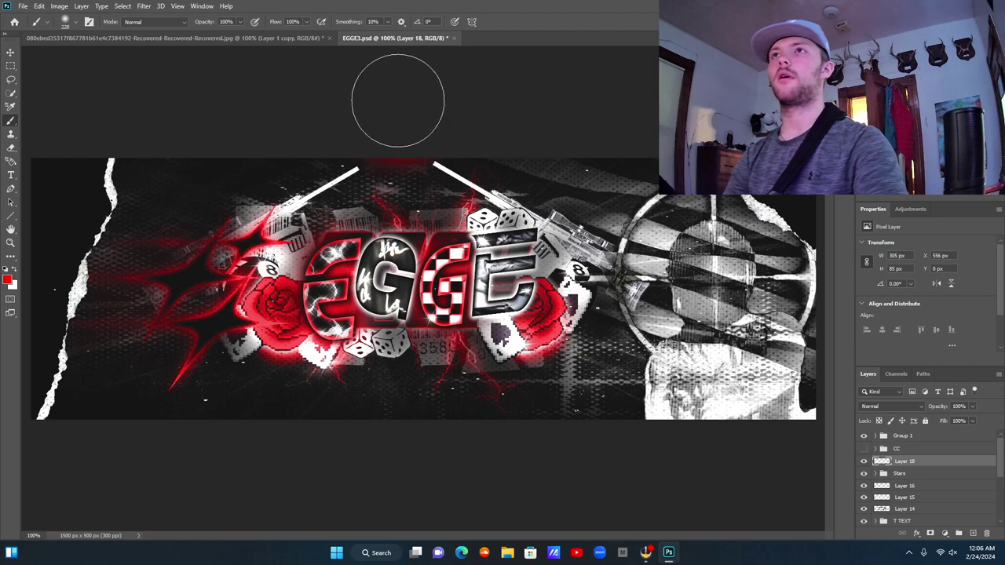
right_click(400, 202)
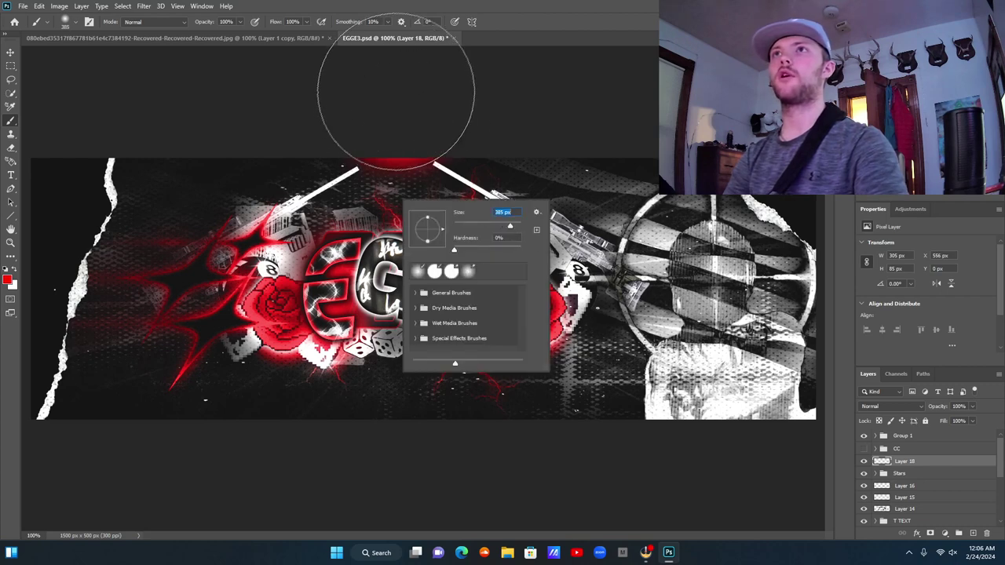
left_click(401, 89)
left_click(402, 89)
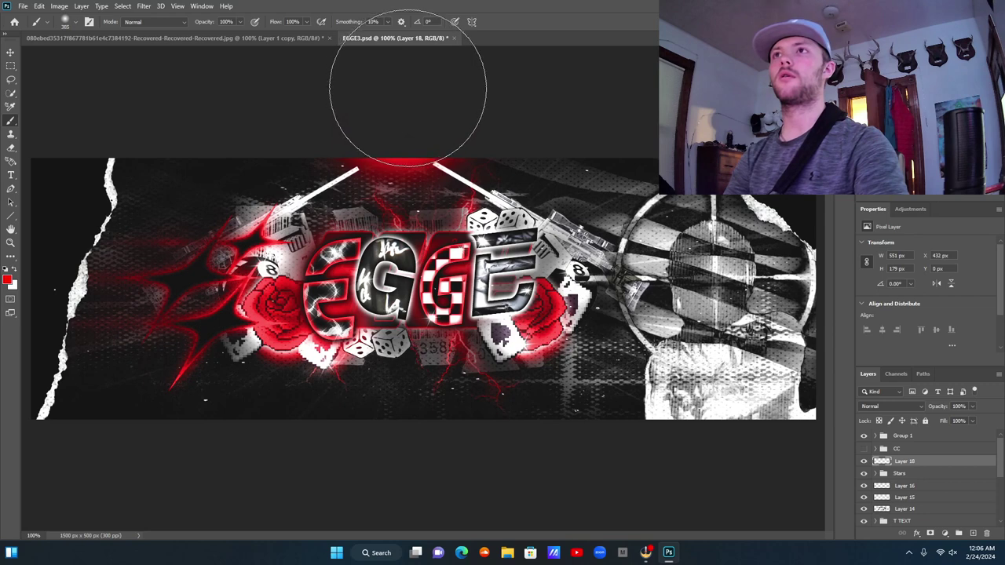
left_click(444, 86)
left_click(468, 87)
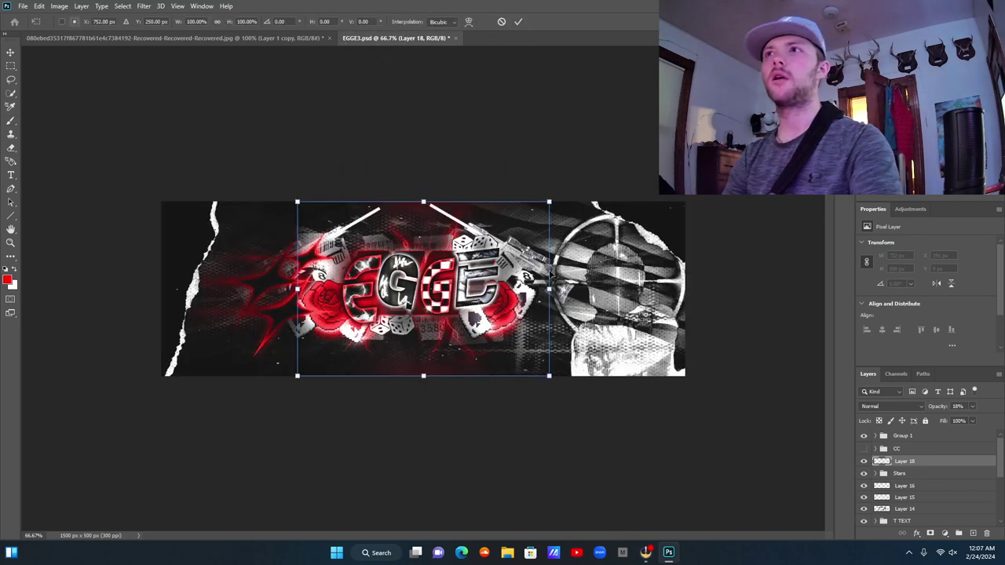
Stretch the red glow layer to 153.60% width and position its center at X 750.50 px, Y 250 px.
left_click_drag(551, 270, 687, 257)
left_click_drag(587, 261, 512, 279)
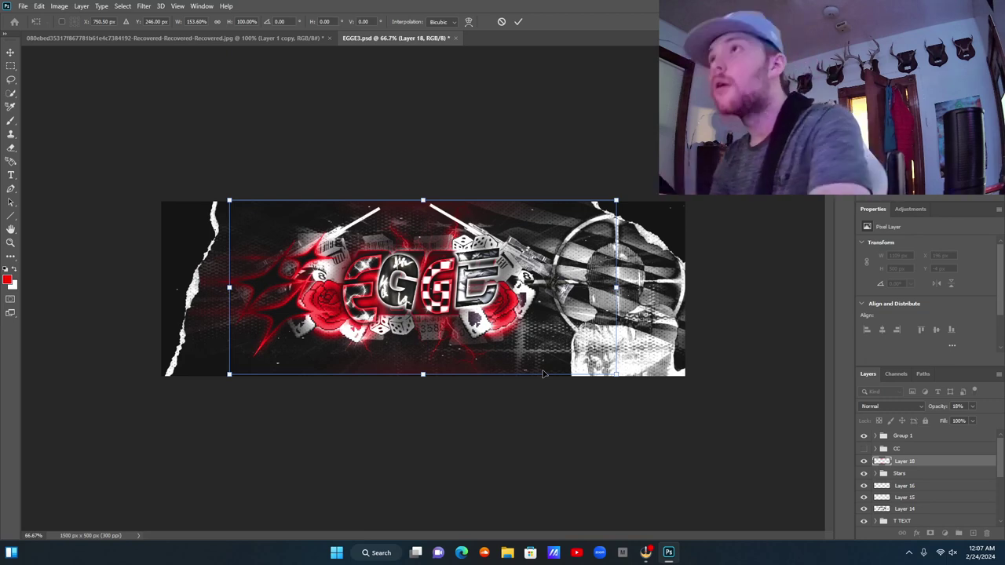
key("Down")
key("Down")
key("Down")
key("Down")
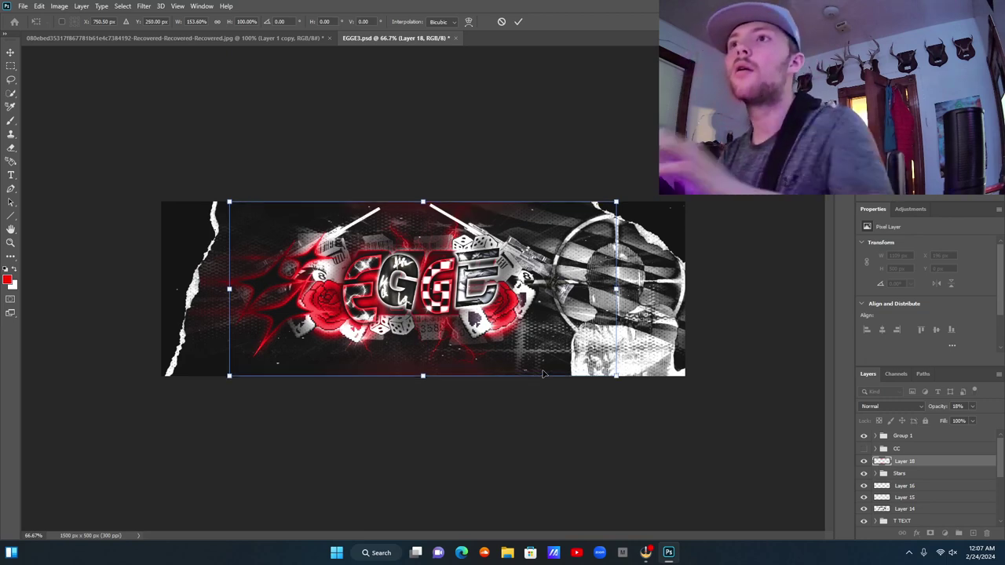
key("Return")
Expand the ABOVE group and select Layer 5, the torn paper on the banner's upper right corner.
left_click(894, 474)
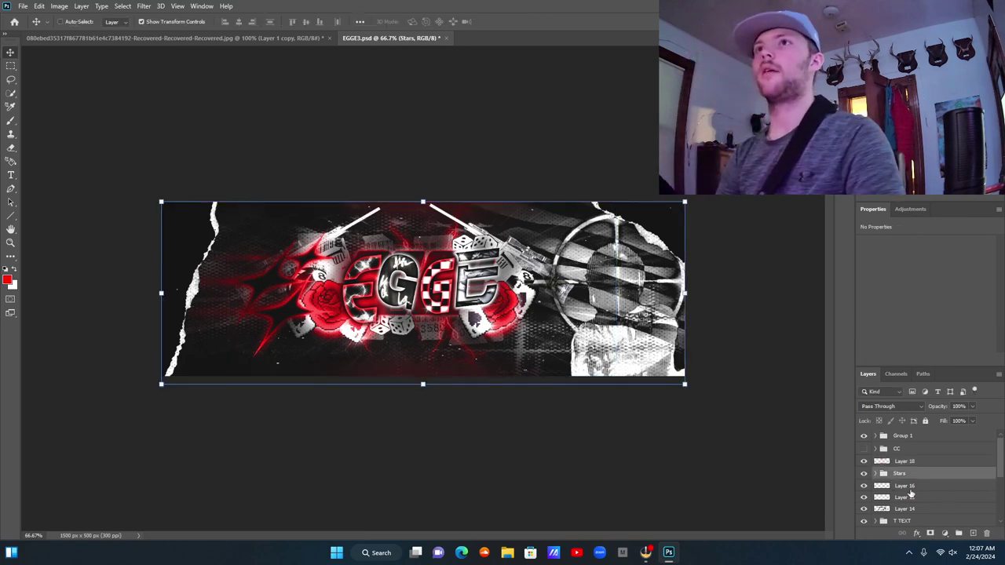
left_click(910, 488)
scroll(909, 482, "down", 3)
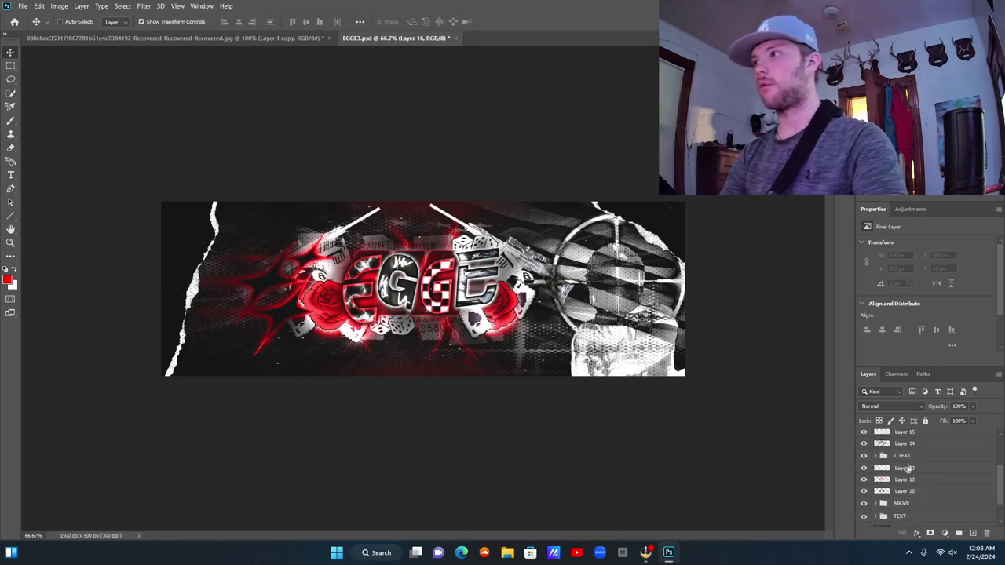
left_click(895, 456)
left_click(877, 456)
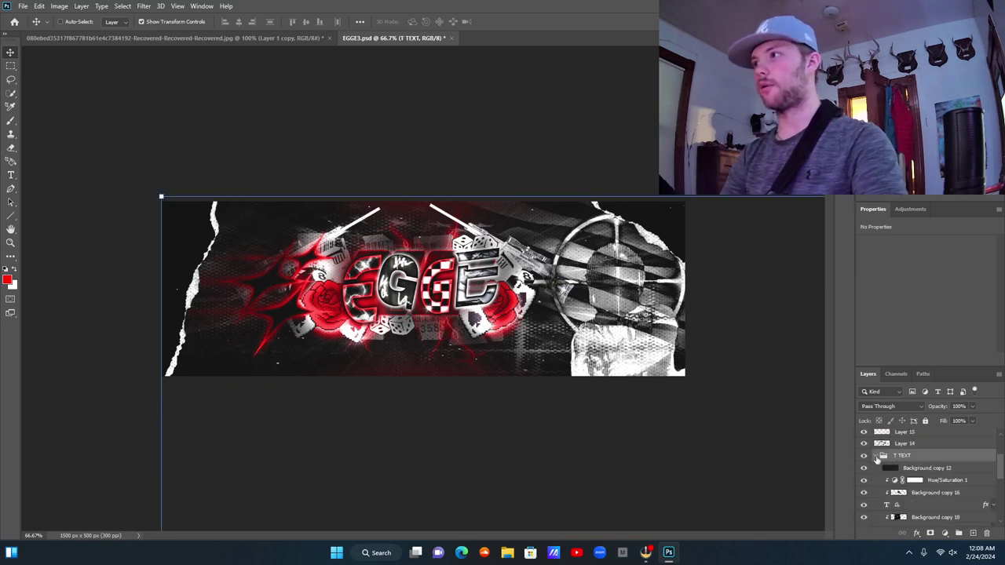
left_click(878, 469)
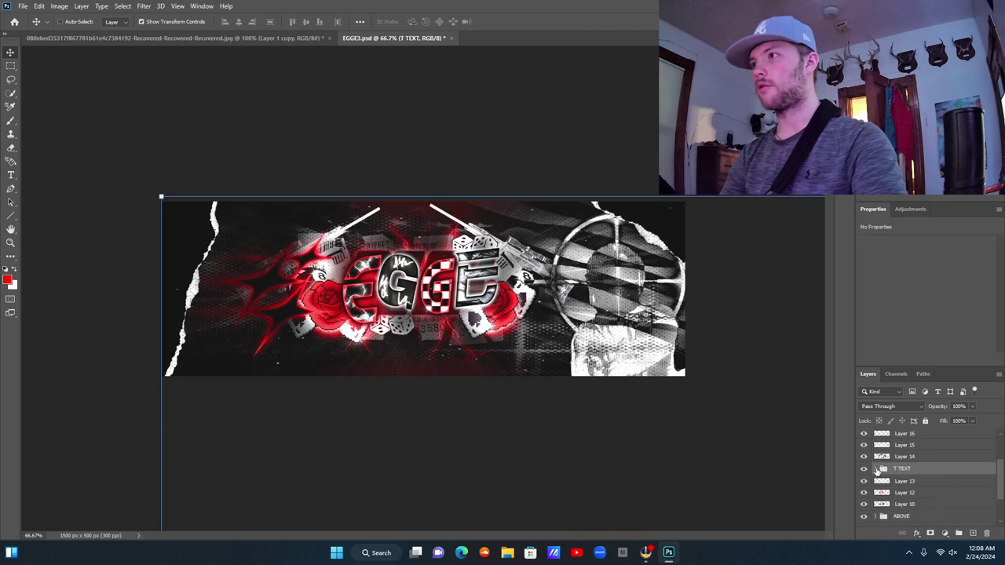
left_click(877, 478)
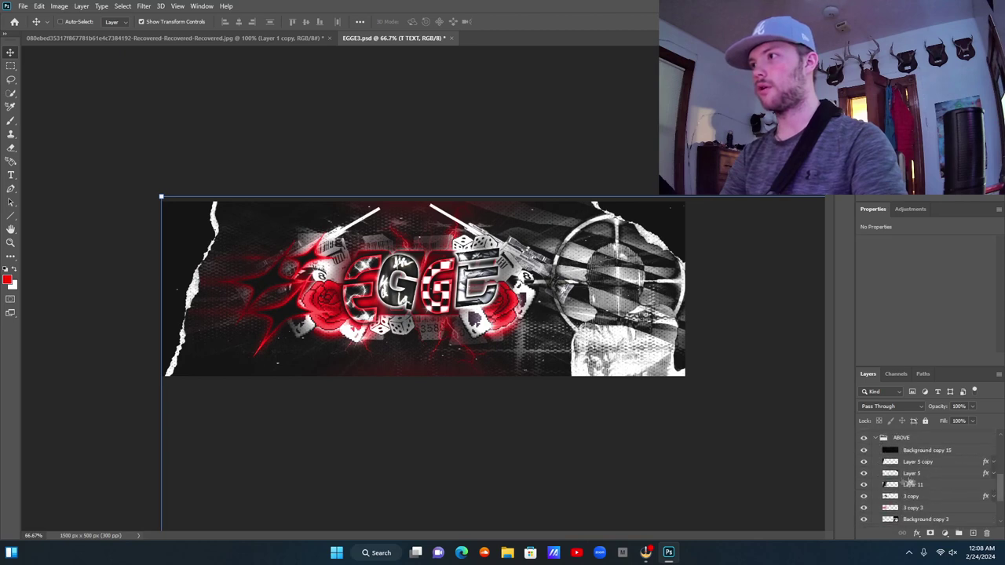
left_click(911, 474)
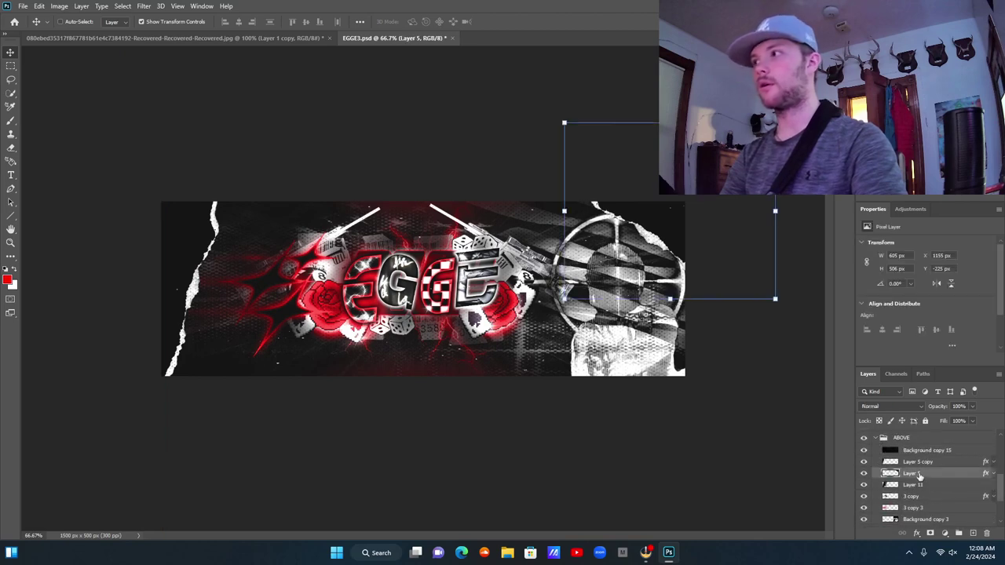
Apply a red Outer Glow to Layer 5 with 50% opacity and a size of 35 px.
right_click(920, 475)
left_click(895, 197)
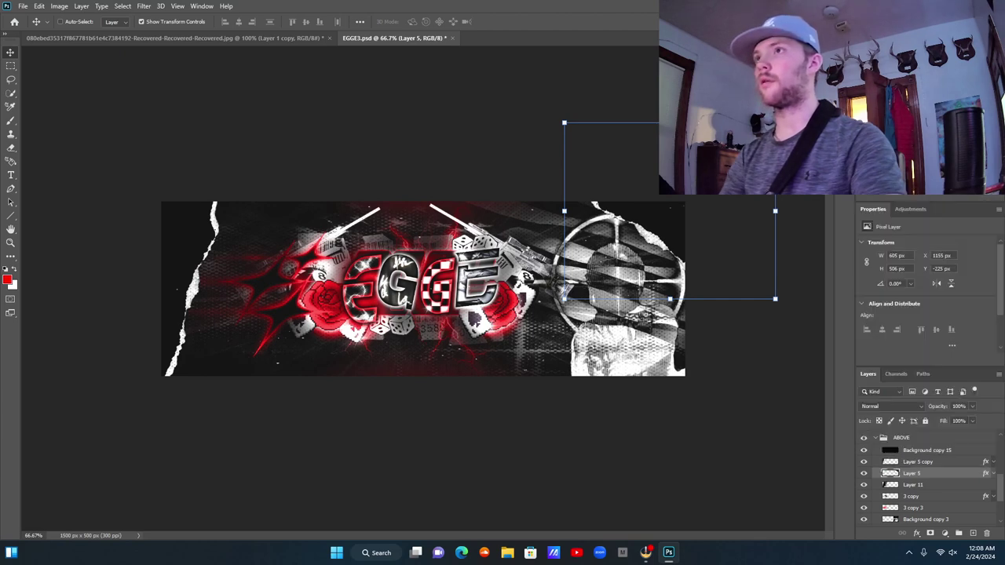
left_click(660, 299)
left_click_drag(775, 170, 848, 290)
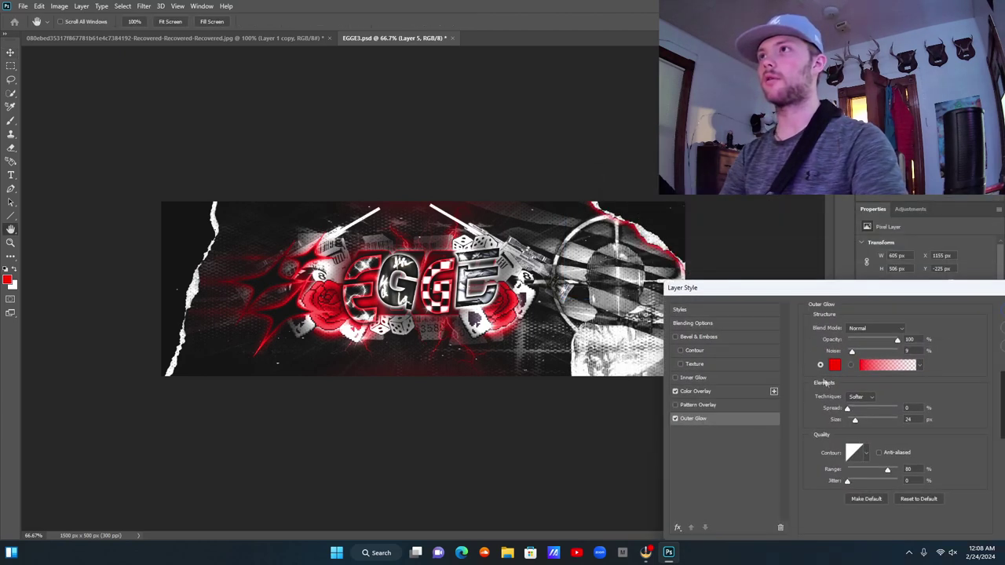
left_click_drag(854, 421, 858, 422)
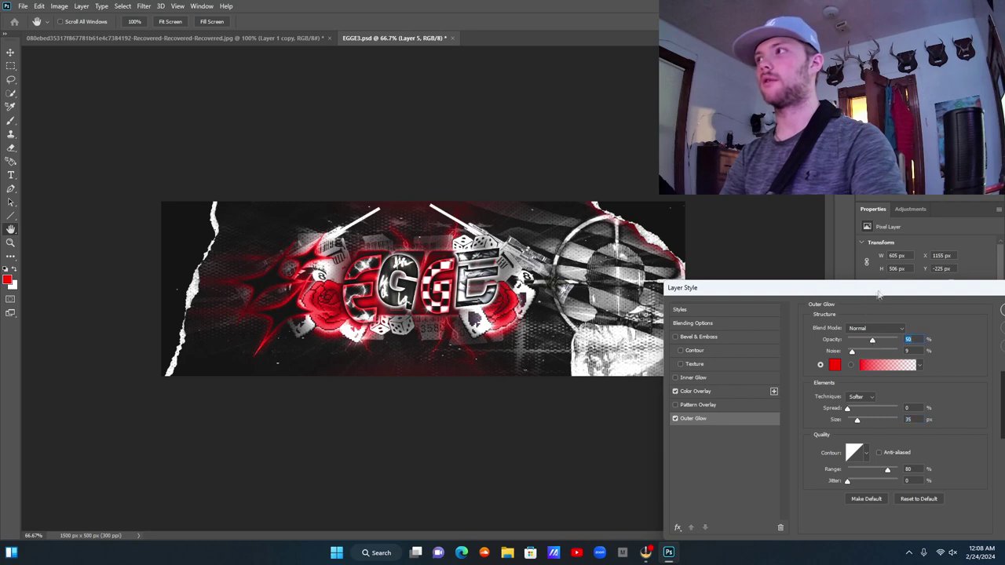
left_click_drag(881, 294, 761, 291)
left_click(890, 308)
Copy Layer 5's layer style and paste it onto Layer 5 copy, the torn paper on the banner's left edge.
right_click(909, 476)
left_click(895, 269)
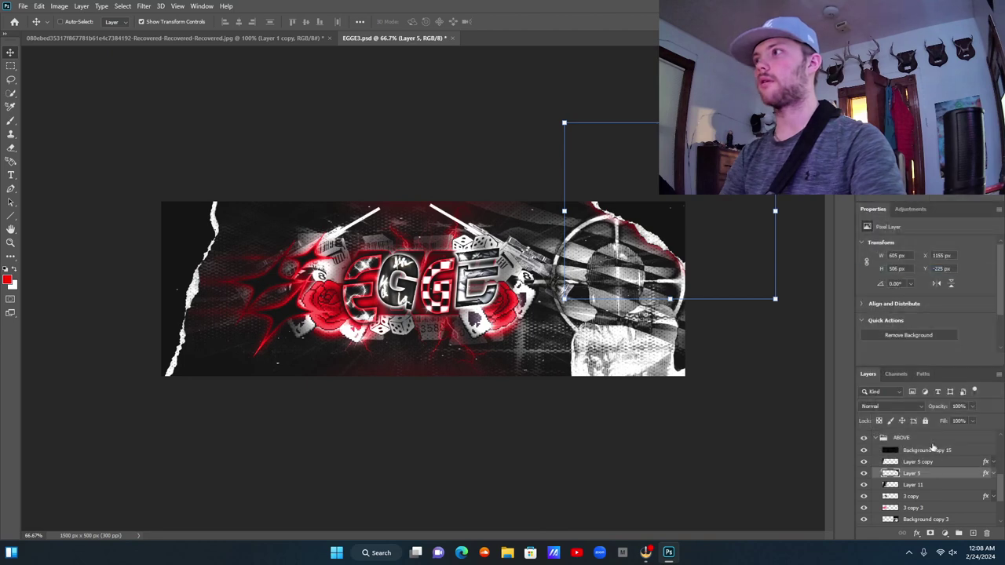
right_click(938, 464)
left_click(908, 266)
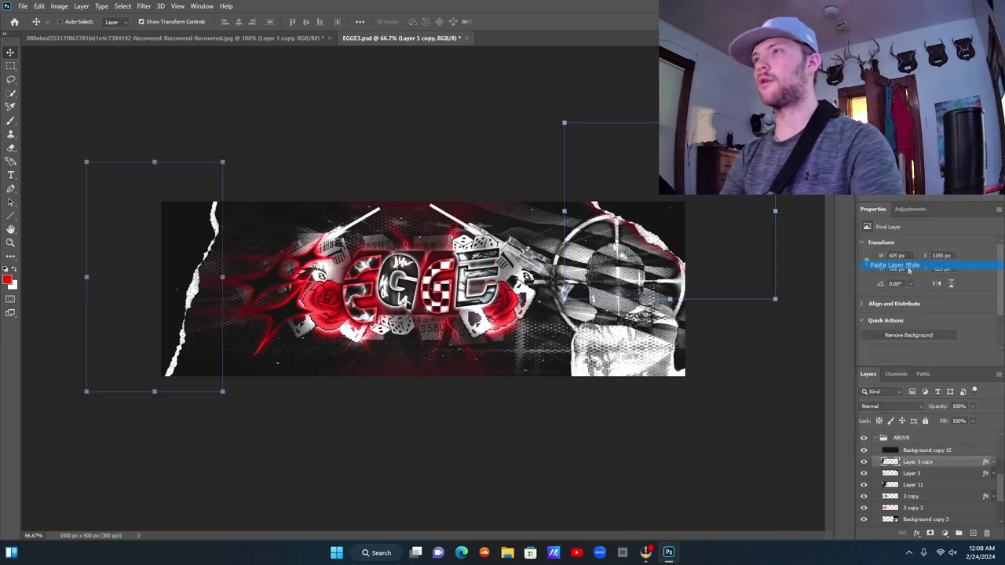
Change the Outer Glow color of Layer 5 copy to white and shift this torn paper outward toward the banner's left edge.
left_click(923, 476)
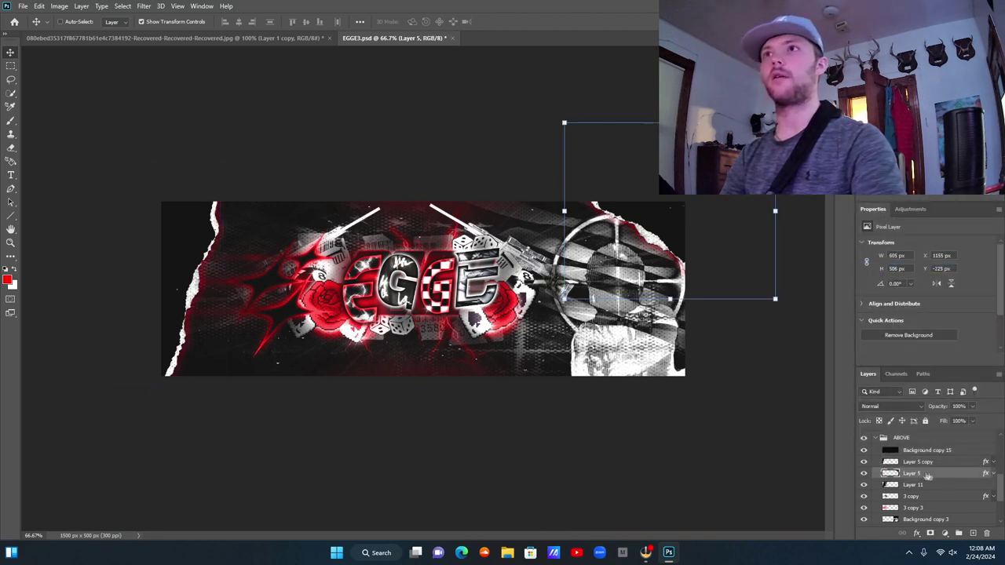
left_click(958, 497)
left_click(935, 465)
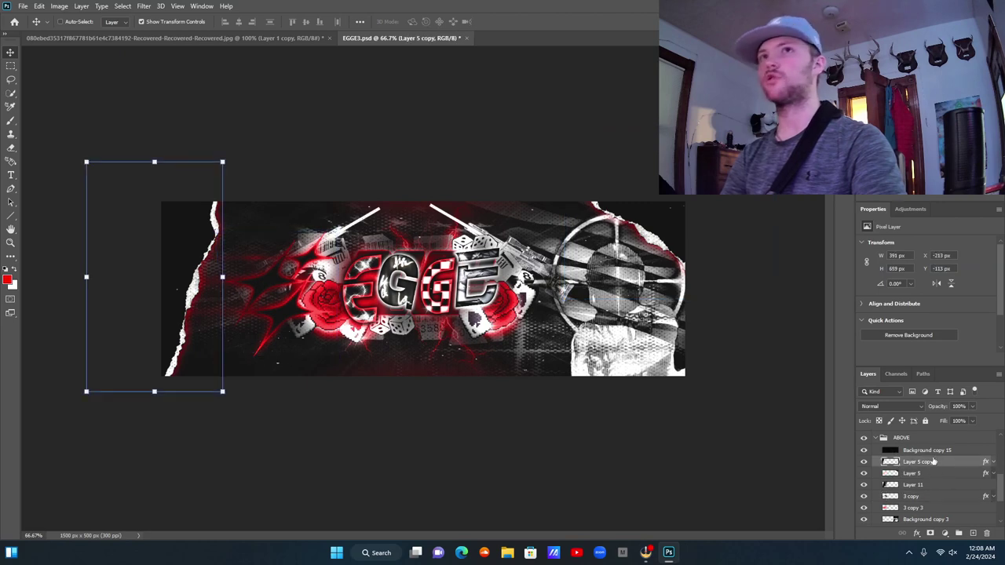
right_click(935, 464)
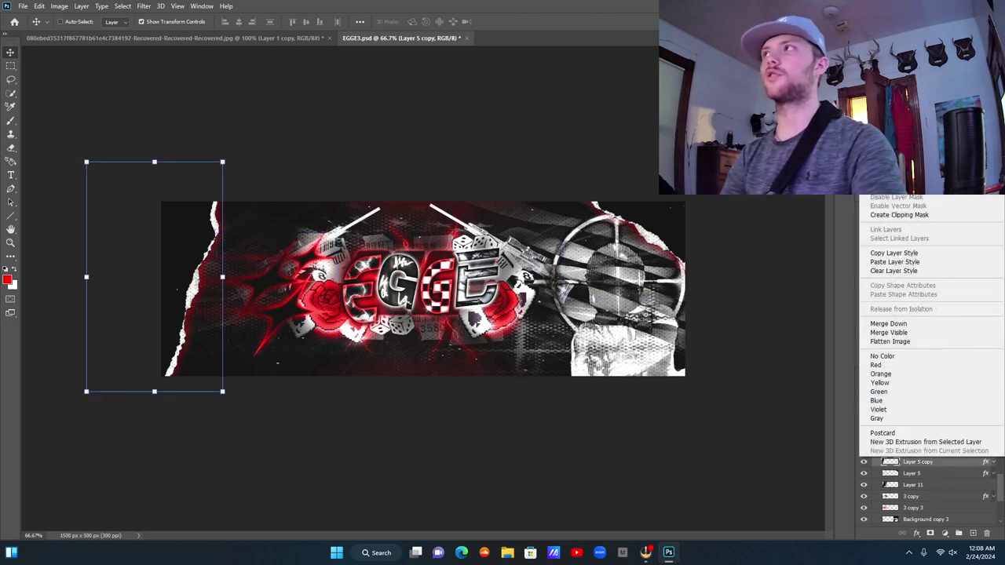
left_click(894, 32)
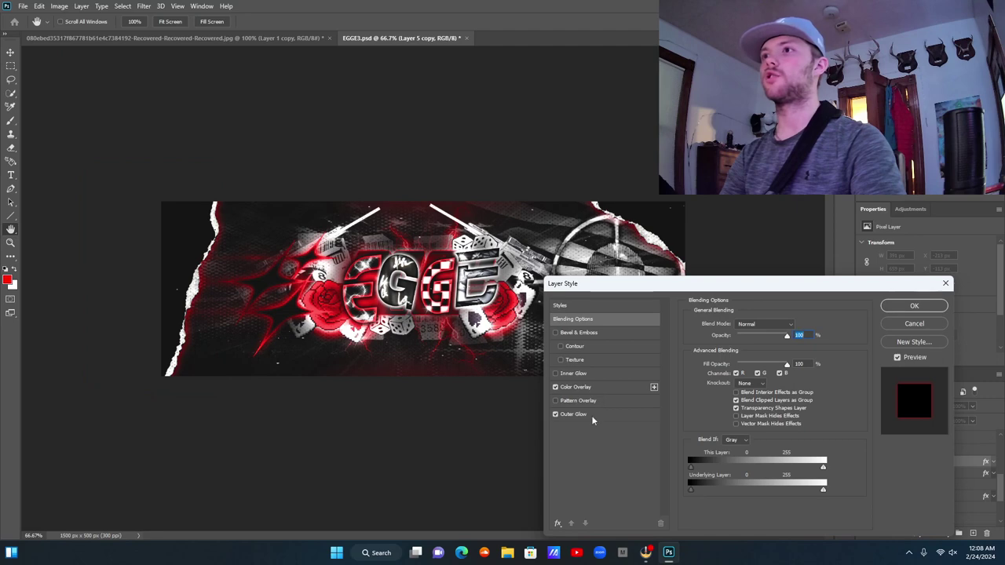
left_click(589, 415)
left_click(716, 361)
left_click(579, 201)
left_click(849, 231)
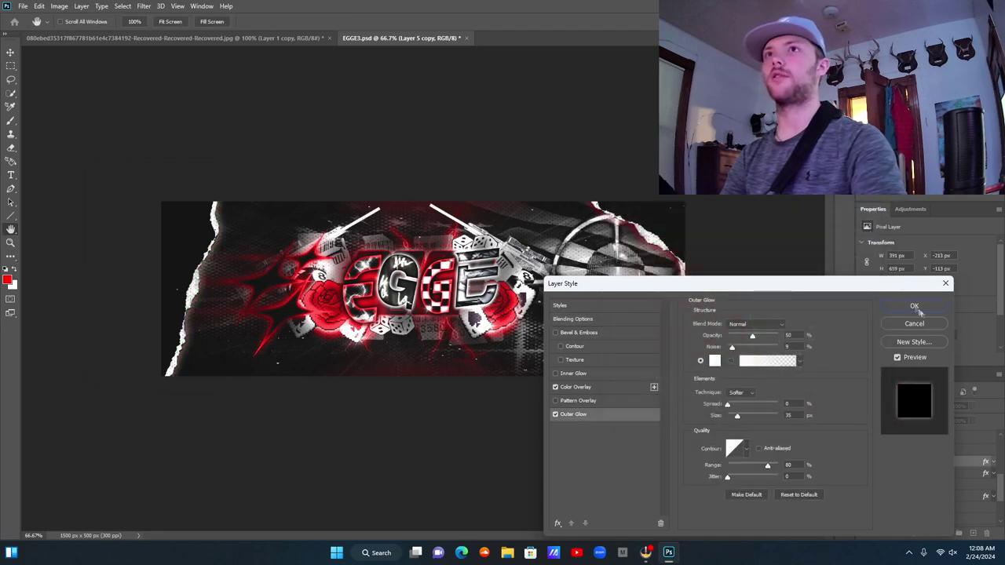
left_click(914, 305)
left_click_drag(207, 279, 181, 285)
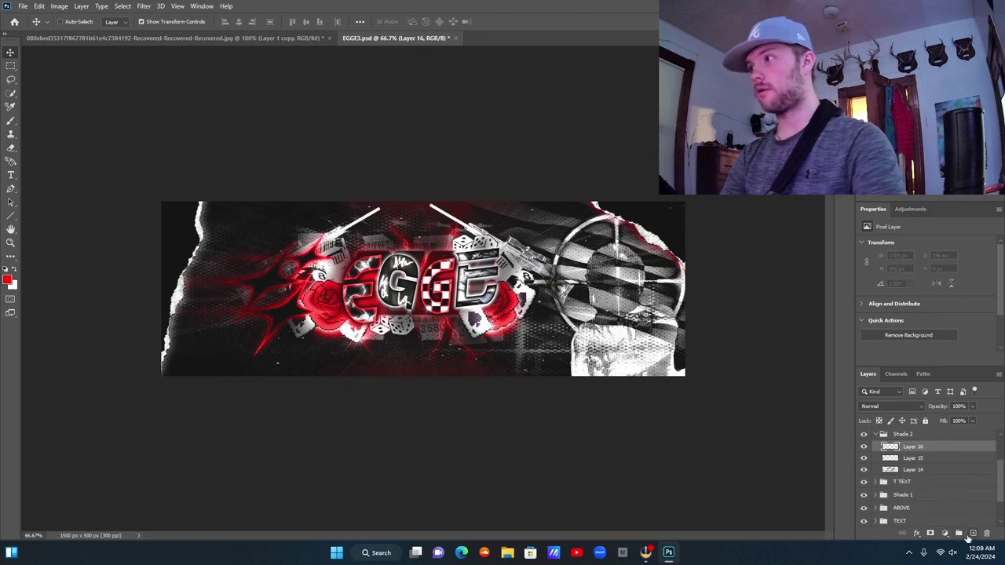
On a new layer at the top of the Shade 2 group, brush black shading around the banner's edges and lower the layer opacity to 35%.
left_click(972, 533)
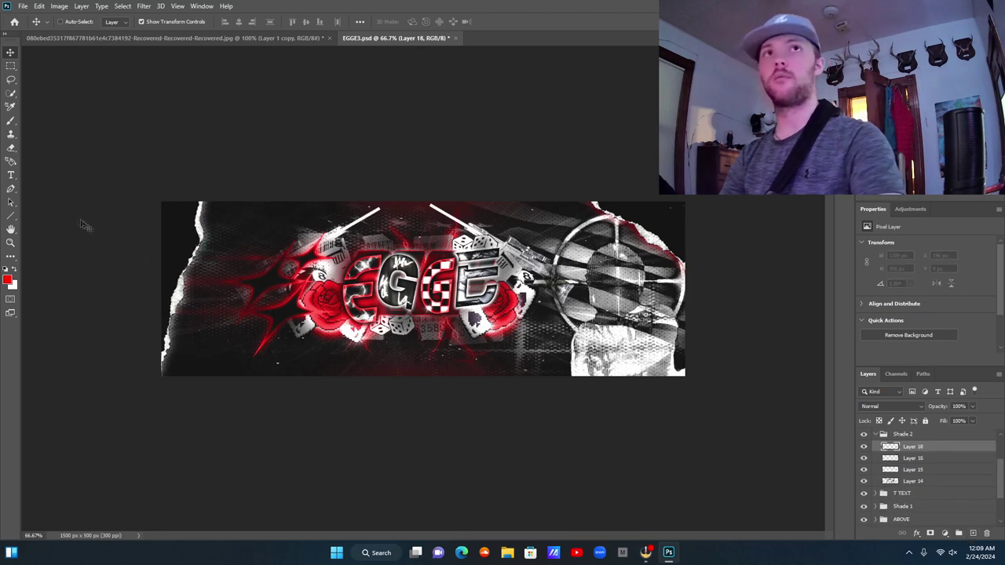
key("b")
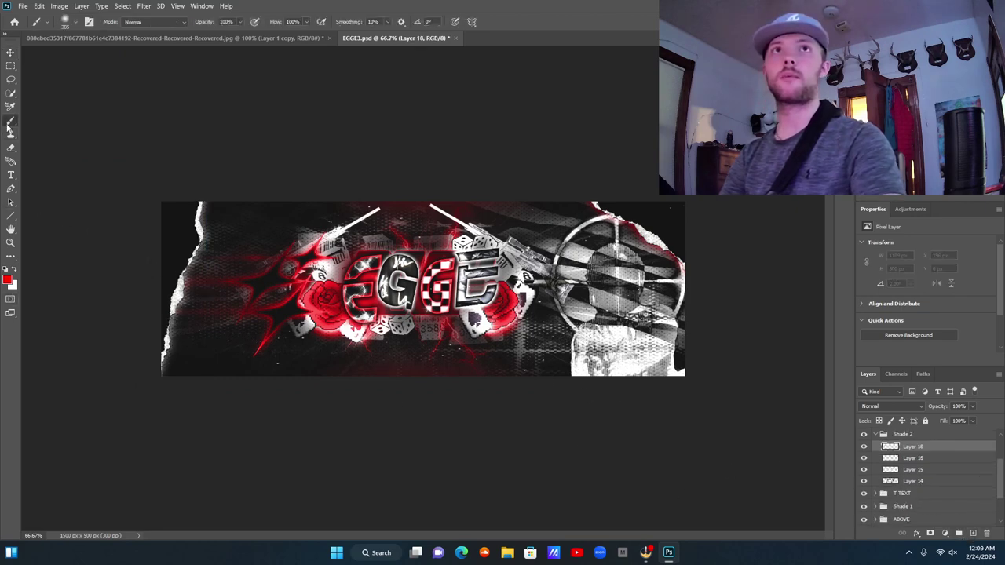
left_click(8, 280)
left_click(613, 368)
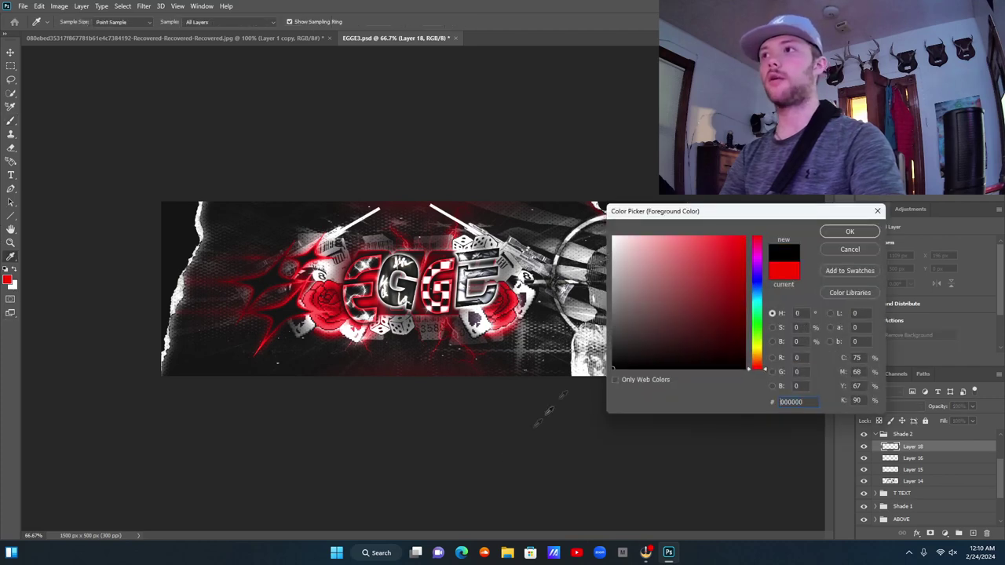
left_click(840, 236)
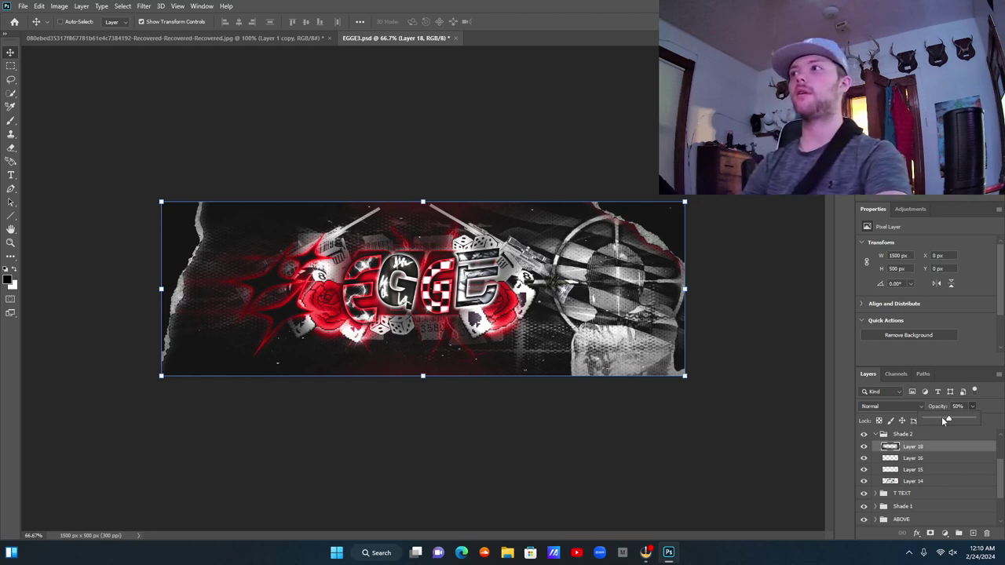
left_click_drag(945, 421, 942, 421)
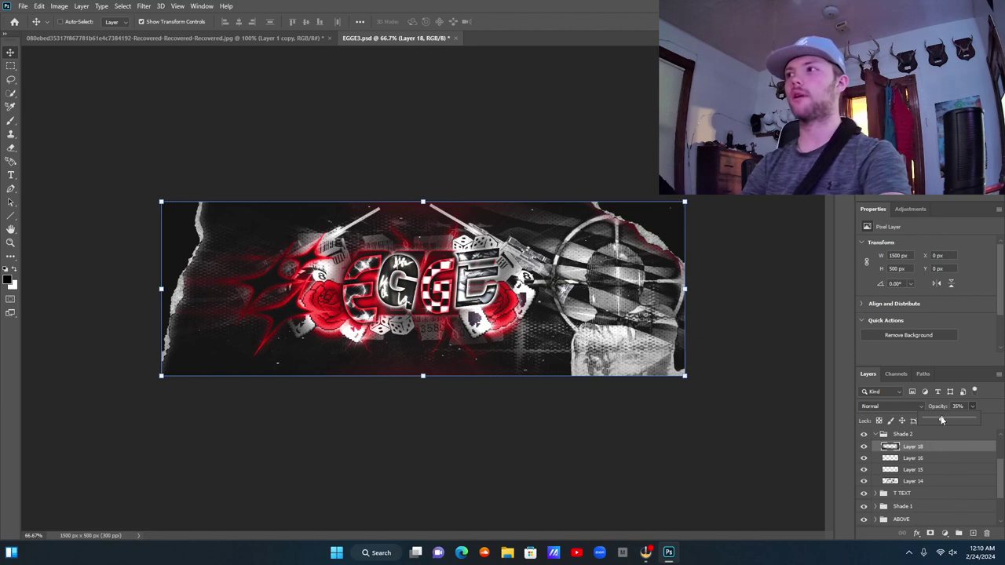
Collapse the Shade 2 group.
left_click(973, 482)
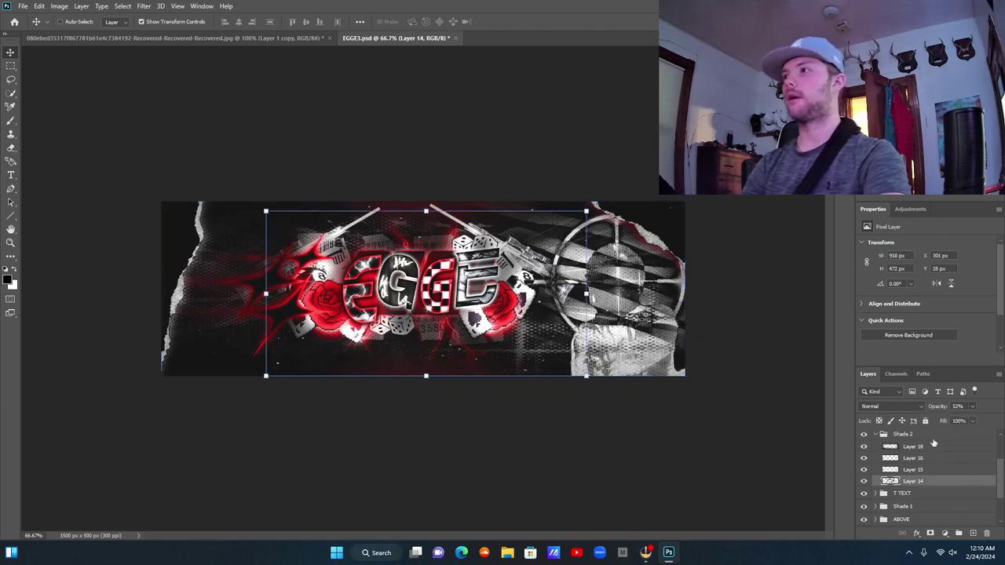
left_click(896, 436)
left_click(873, 437)
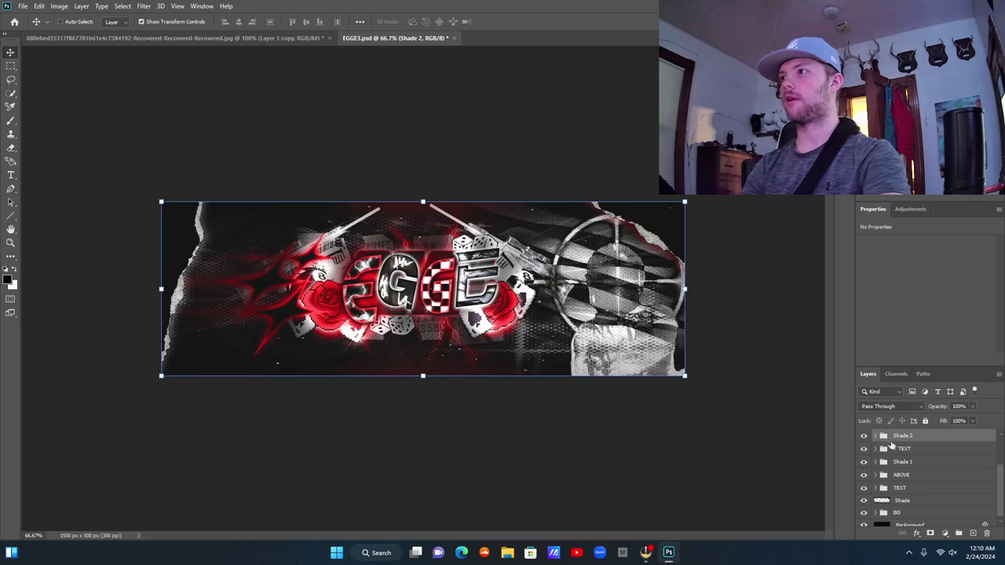
Select everything from Group 1 down to Background, duplicate it and merge the copies into a single layer.
scroll(897, 447, "up", 2)
left_click(899, 436)
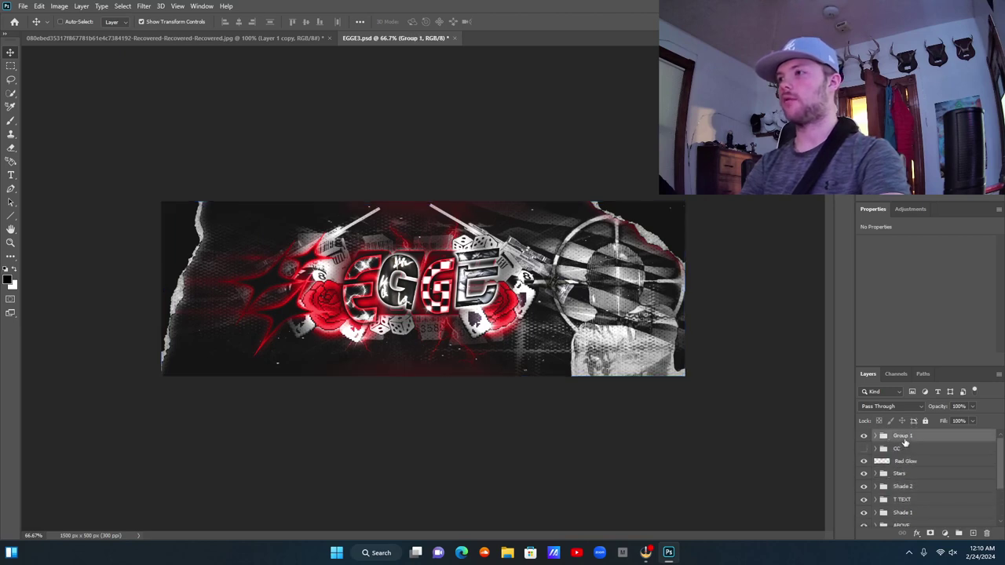
scroll(903, 472, "down", 3)
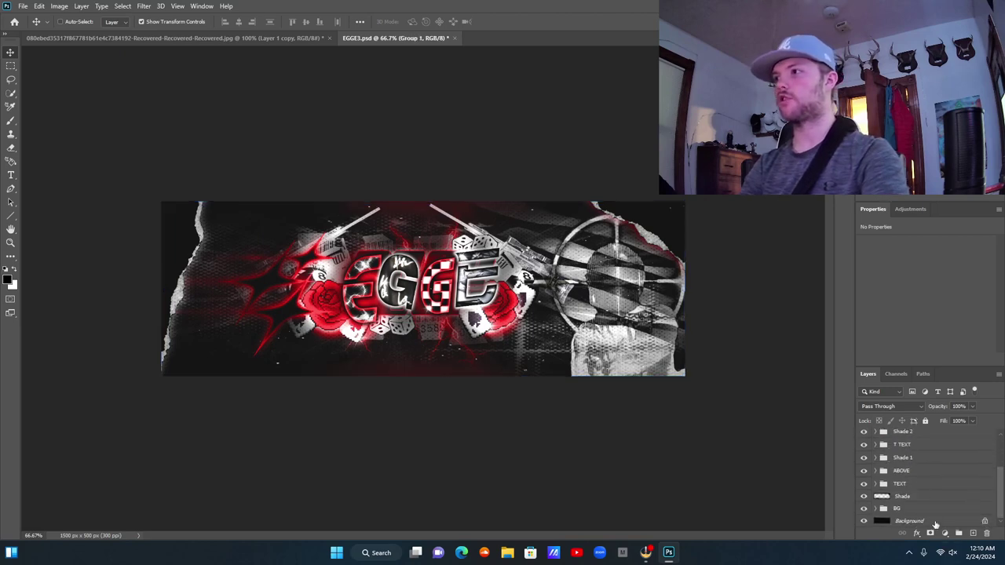
key("ctrl+alt+a")
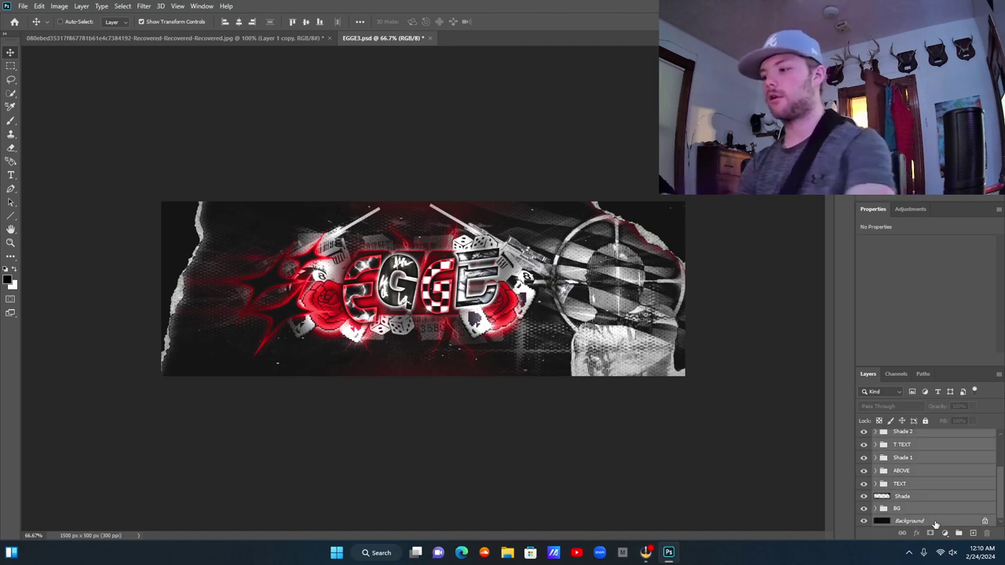
key("ctrl+j")
right_click(967, 499)
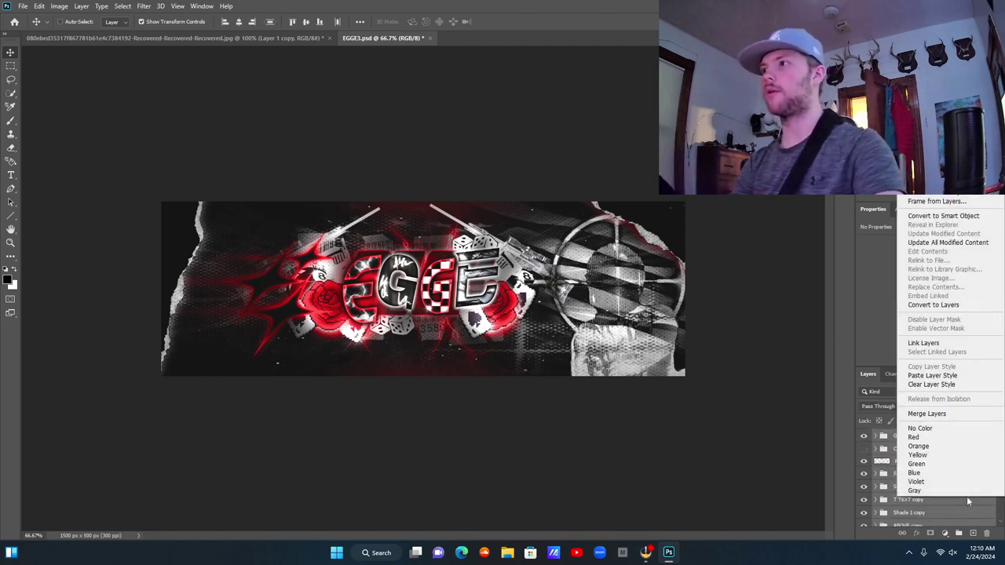
left_click(926, 414)
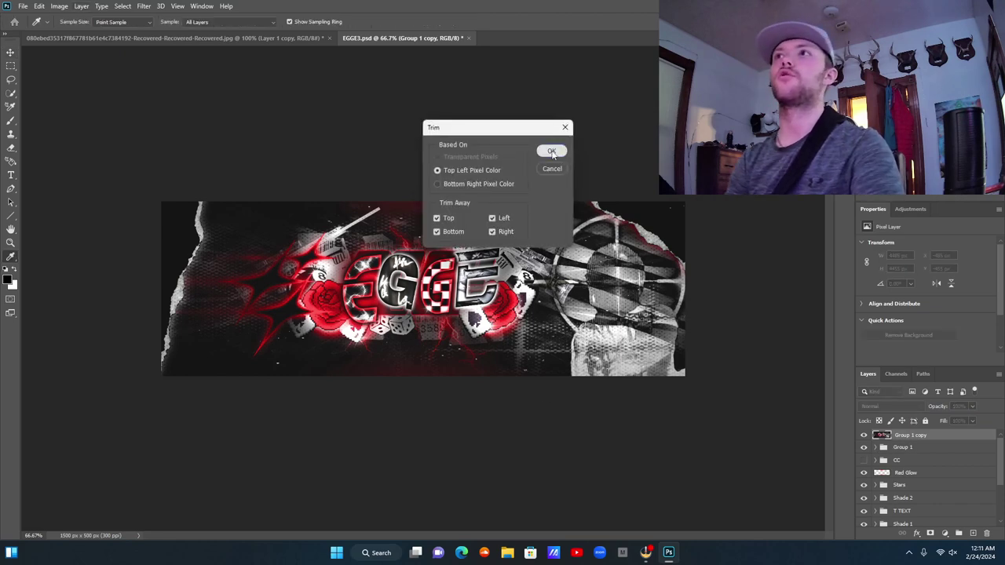
Trim the image on all four sides based on the top left pixel color.
left_click(549, 151)
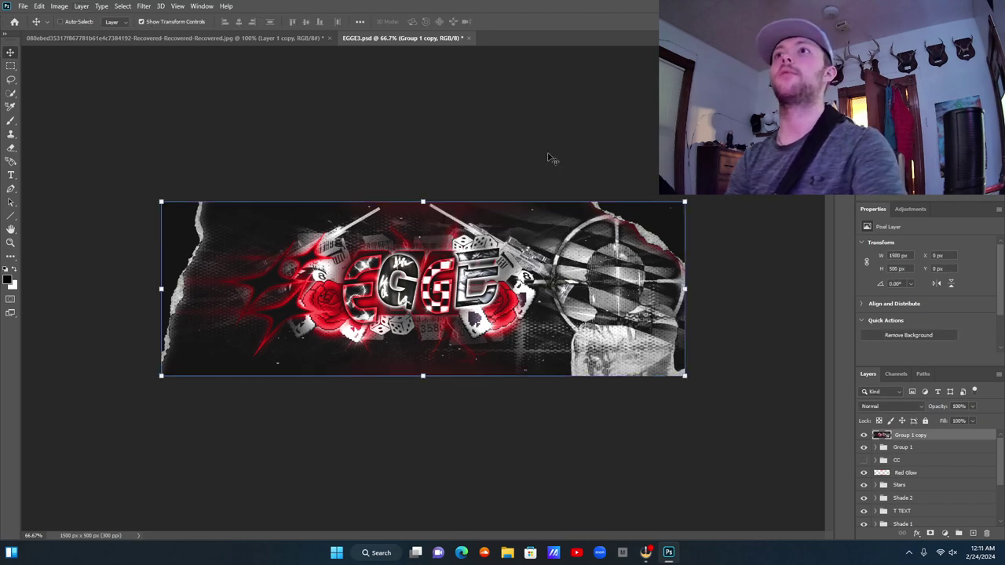
left_click(145, 6)
left_click(631, 328)
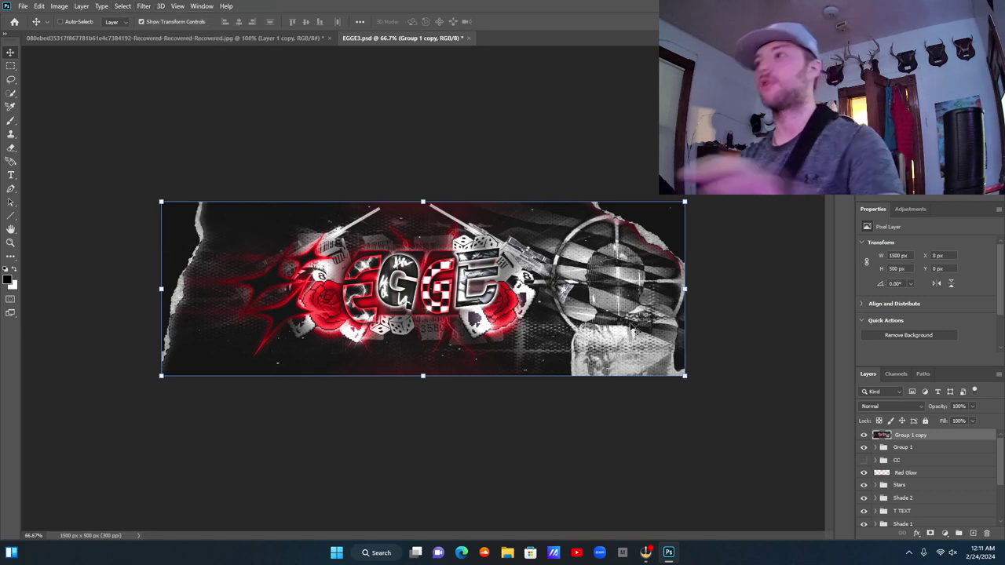
Duplicate the merged Group 1 copy layer, hide the original merged layer and open the duplicate in Magic Bullet PhotoLooks.
key("ctrl+j")
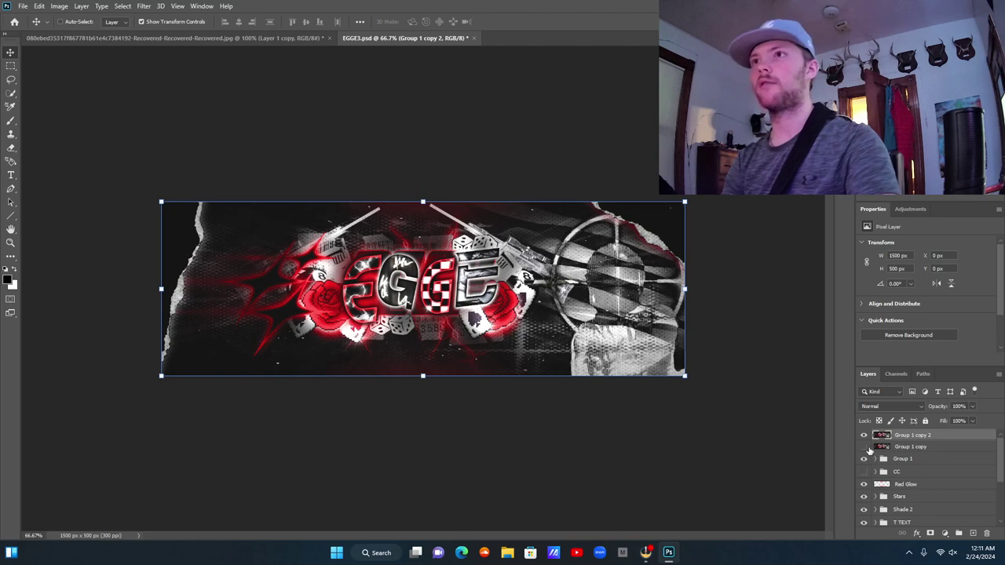
left_click(143, 7)
mouse_move(201, 240)
left_click(295, 240)
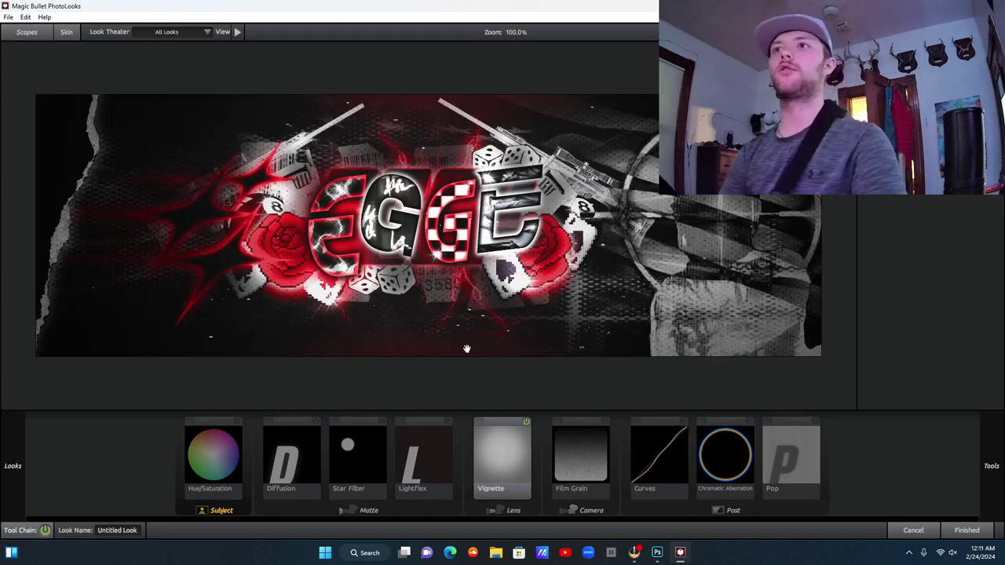
Enable the Vignette effect and resize its circle so it extends well beyond the whole banner.
left_click(526, 424)
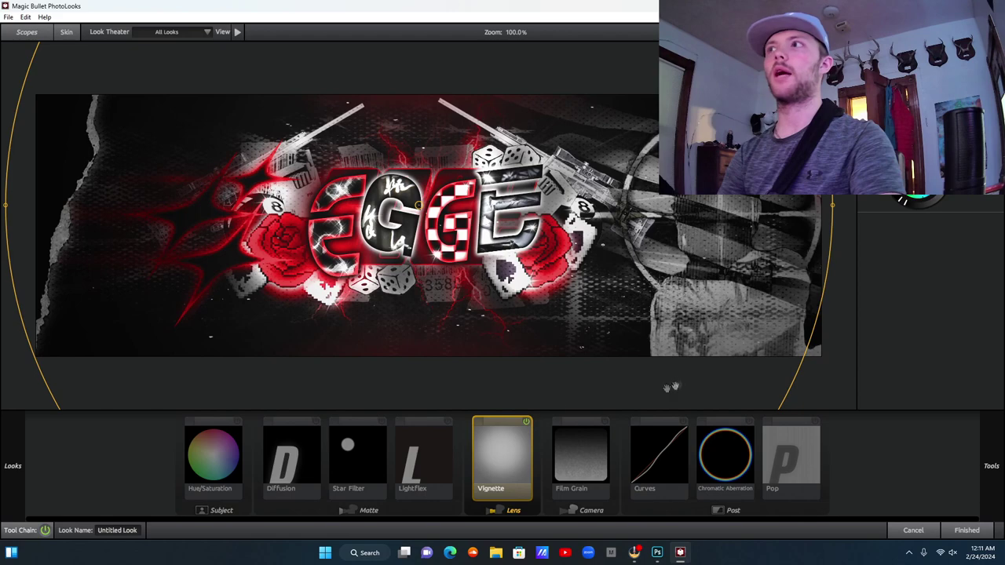
left_click_drag(796, 364, 874, 423)
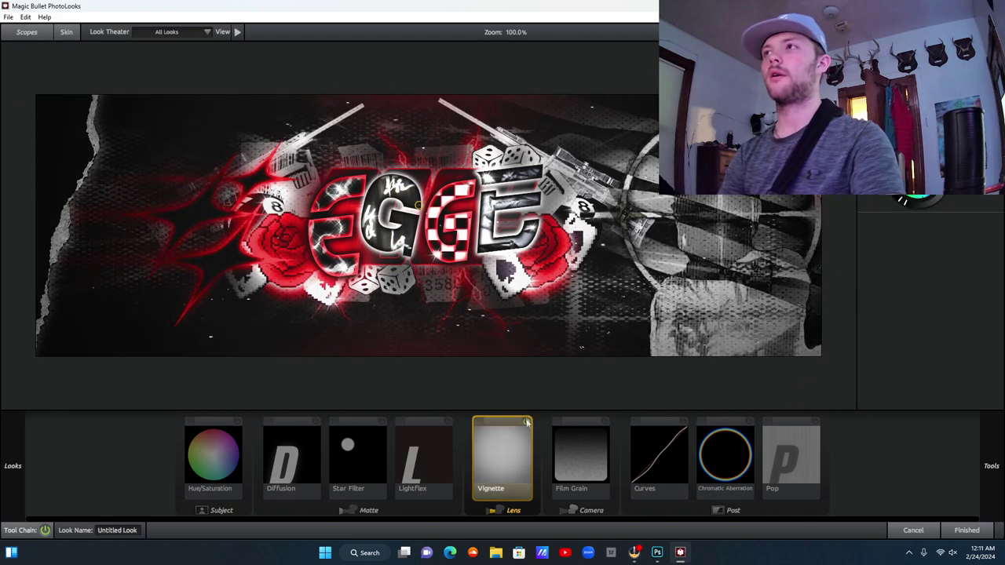
scroll(531, 366, "down", 5)
left_click_drag(584, 328, 594, 340)
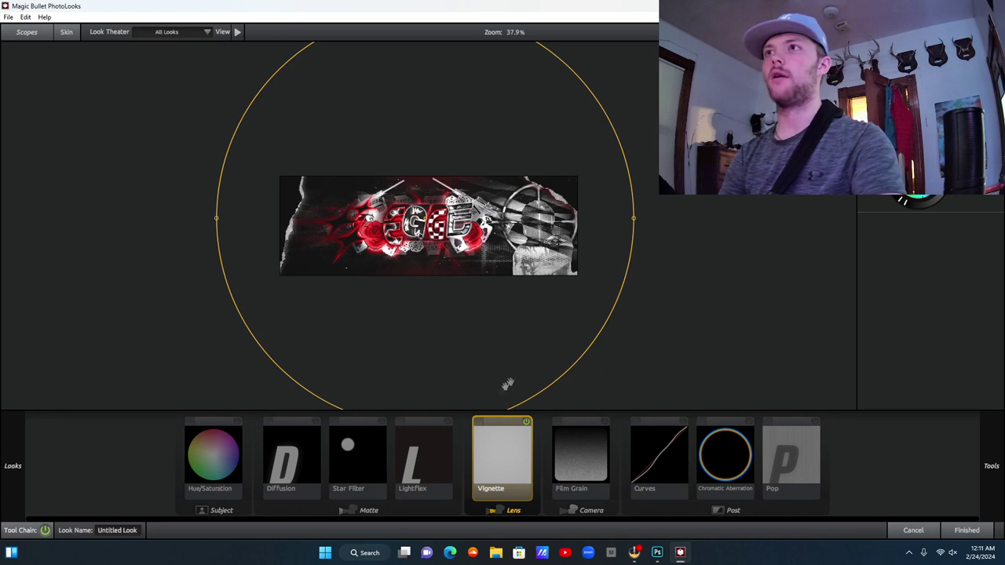
left_click_drag(579, 354, 565, 344)
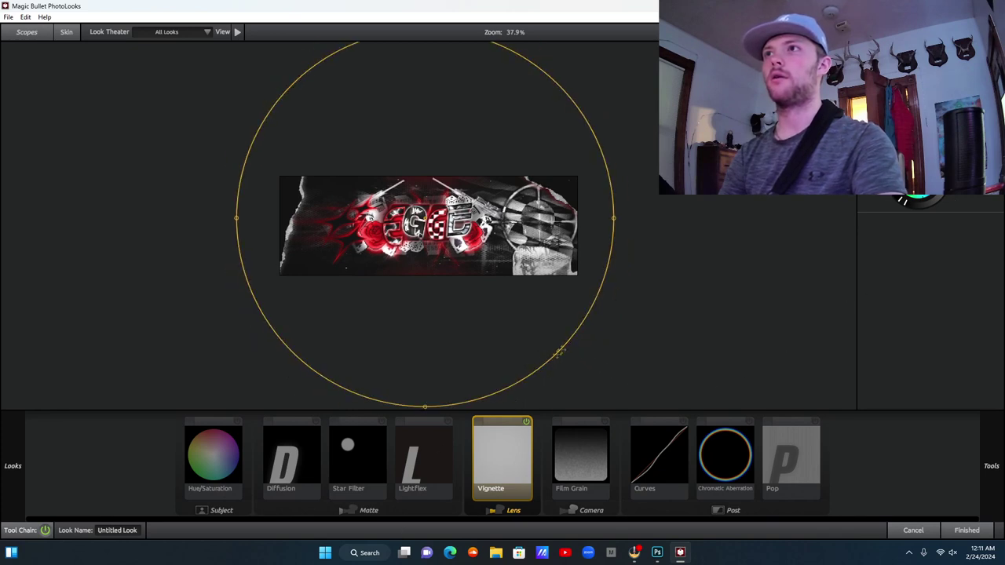
Enable the Lightflex effect, comparing the banner with and without it, and enable the Star Filter.
left_click(448, 424)
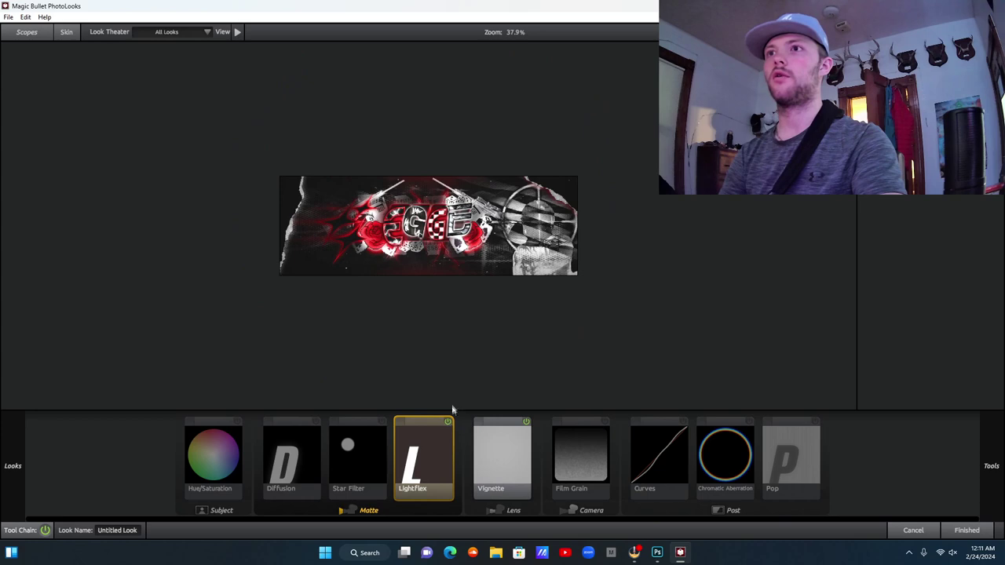
scroll(445, 378, "up", 5)
left_click(449, 423)
left_click(450, 424)
left_click(381, 422)
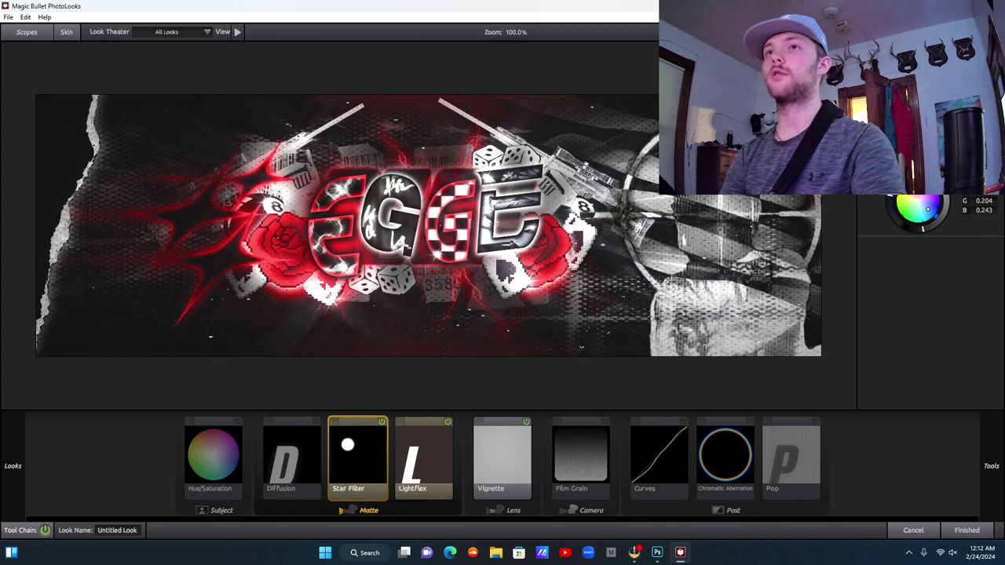
Enable the Diffusion effect and compare the banner with and without it.
left_click(317, 423)
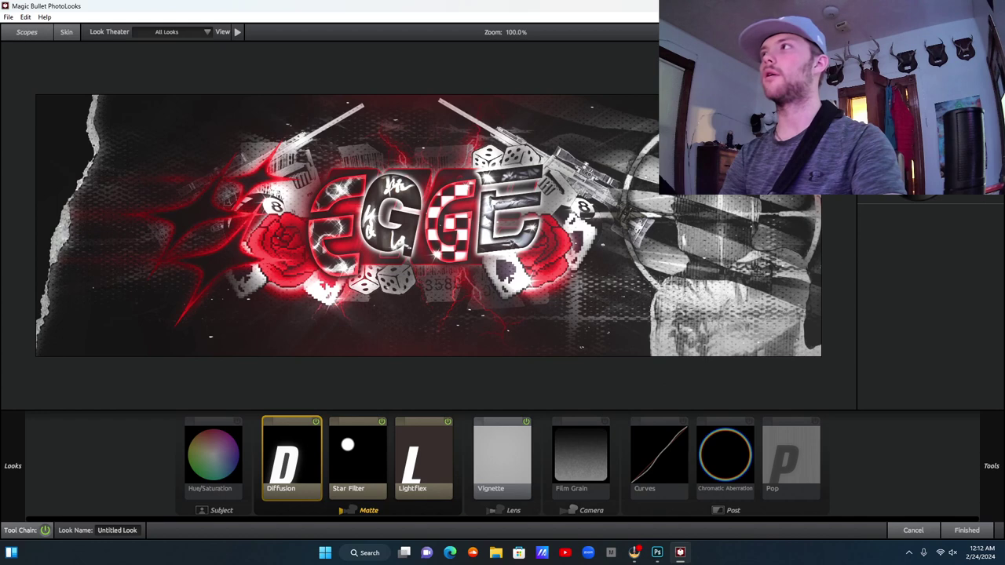
left_click(315, 424)
left_click(315, 423)
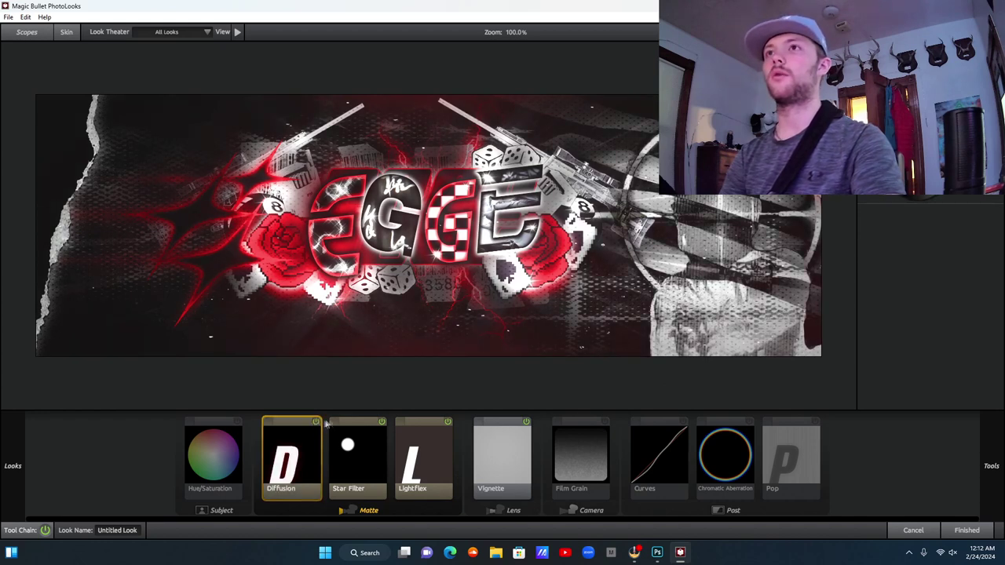
Try Film Grain and turn it back off, and enable Curves while comparing the banner with and without it.
left_click(604, 425)
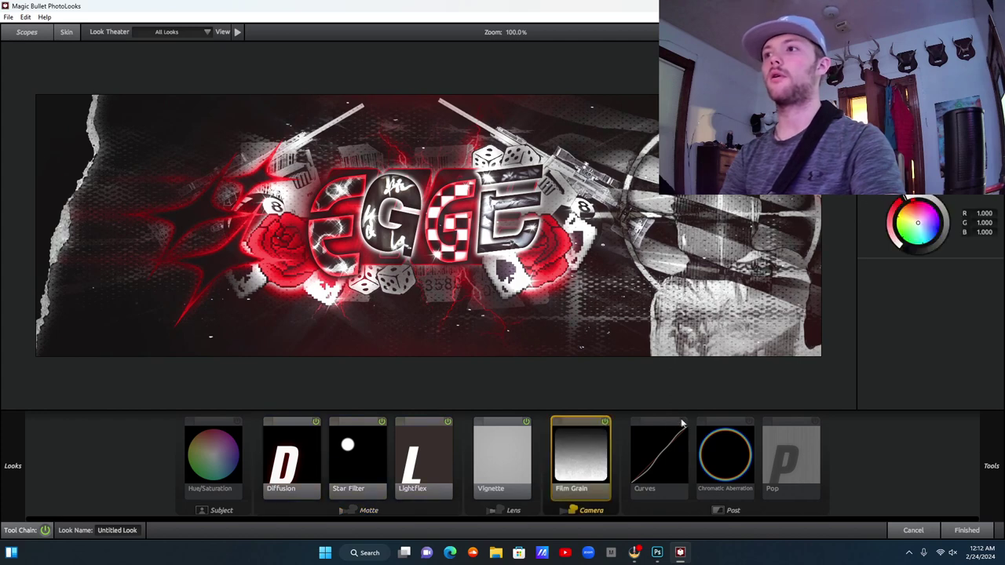
left_click(606, 424)
left_click(682, 423)
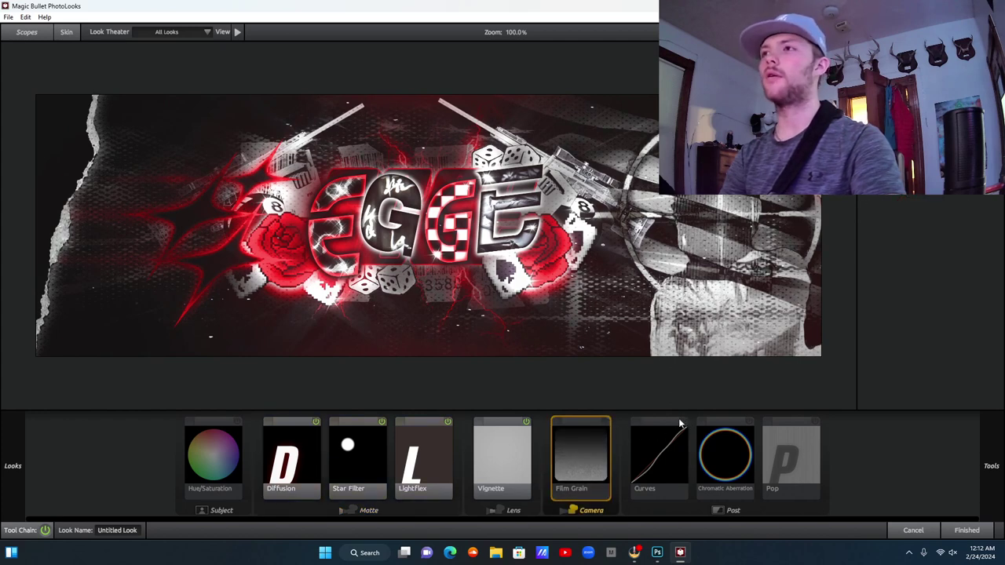
left_click(682, 423)
left_click(682, 423)
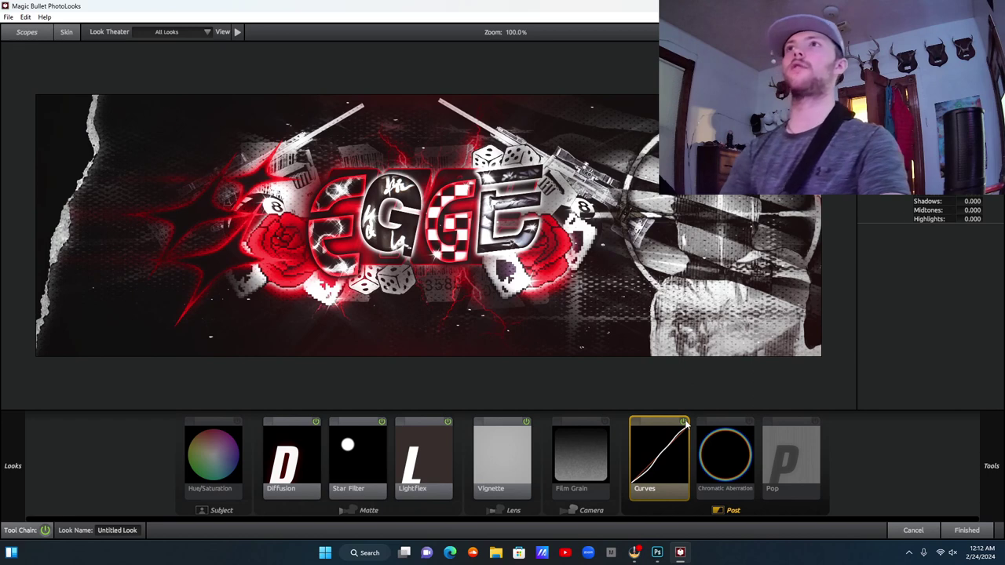
left_click(686, 424)
left_click(686, 424)
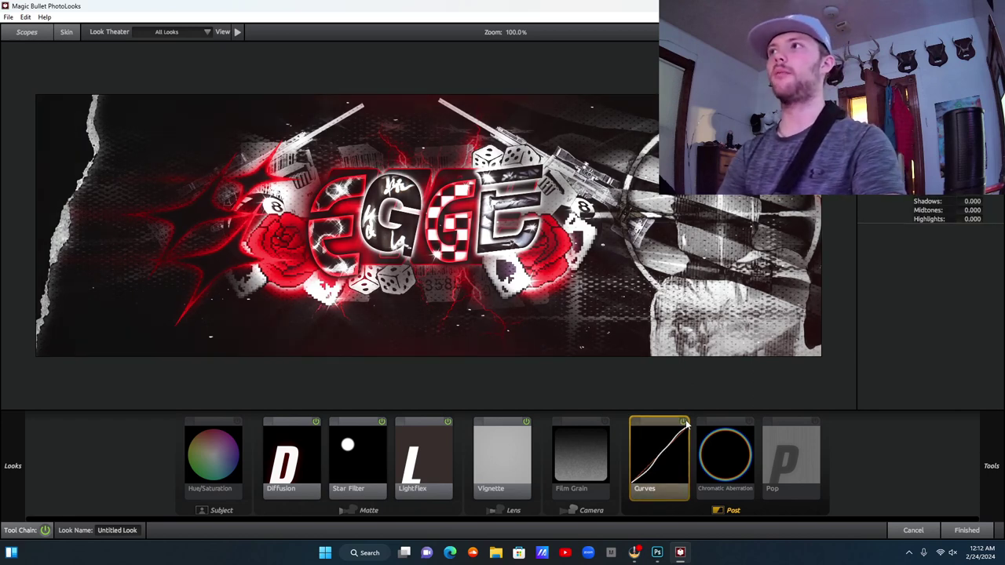
left_click(683, 424)
left_click(685, 424)
left_click(685, 424)
left_click(684, 424)
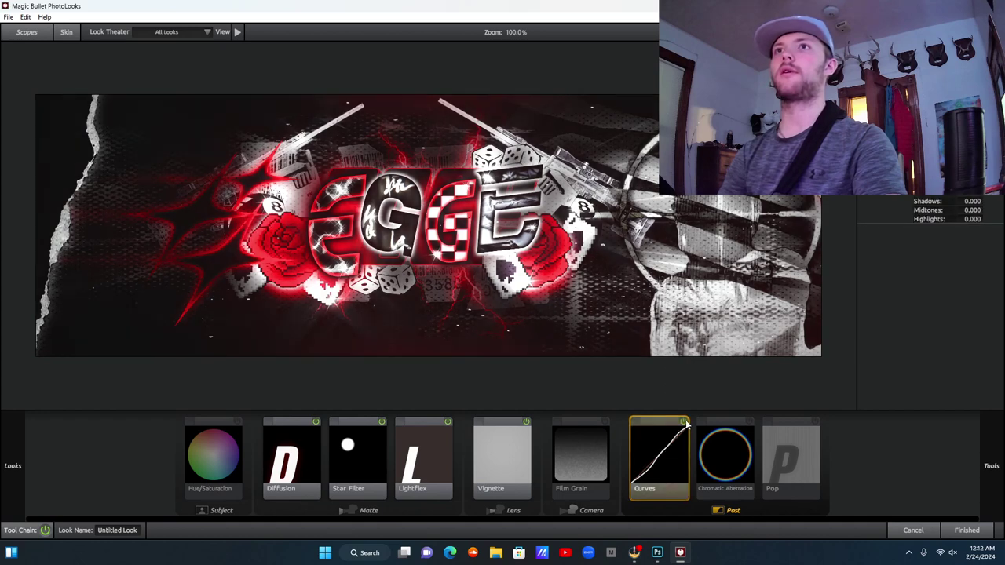
Enable Chromatic Aberration, and try the Pop and Hue/Saturation effects, turning both back off.
left_click(816, 421)
left_click(816, 422)
left_click(816, 422)
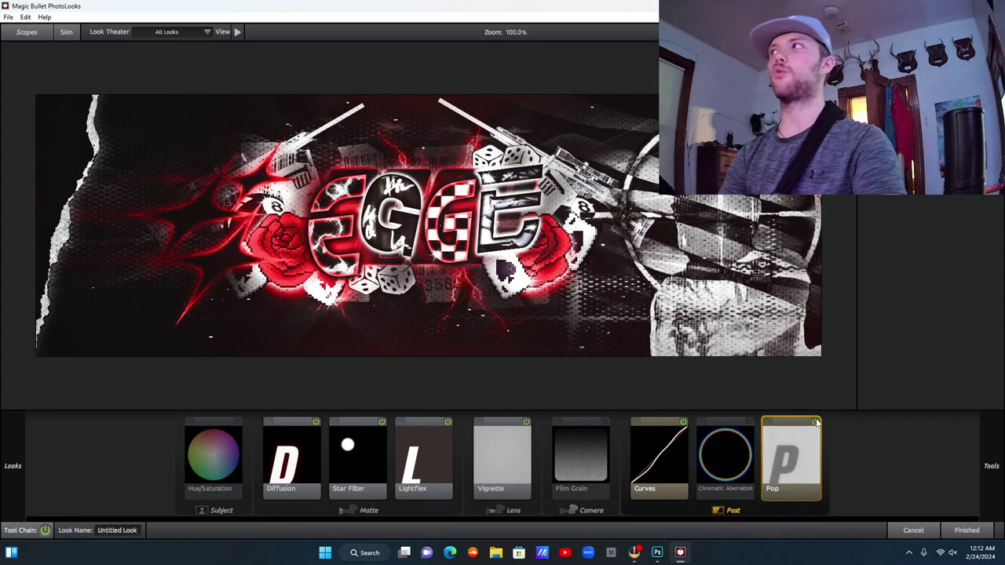
left_click(816, 422)
left_click(749, 422)
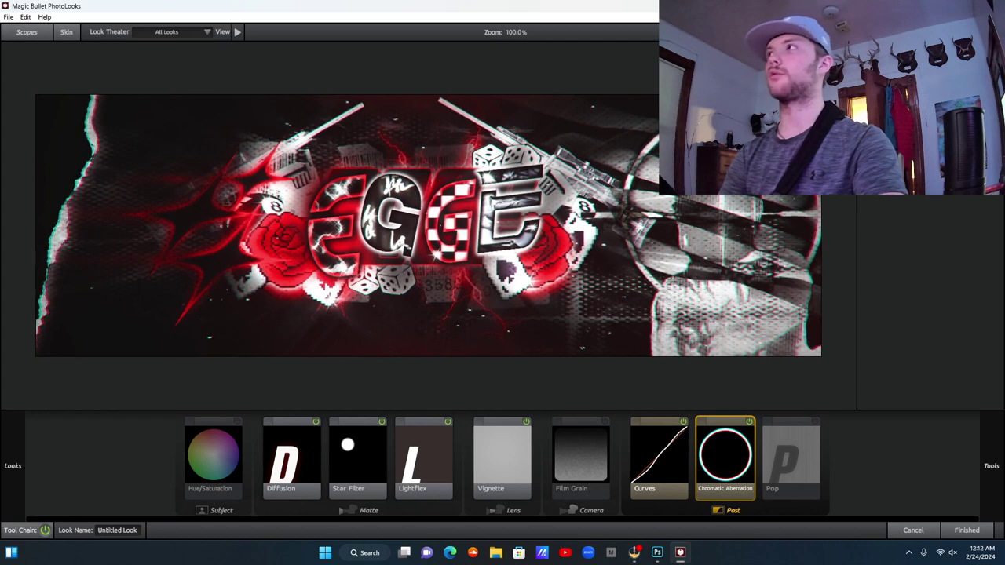
left_click(238, 424)
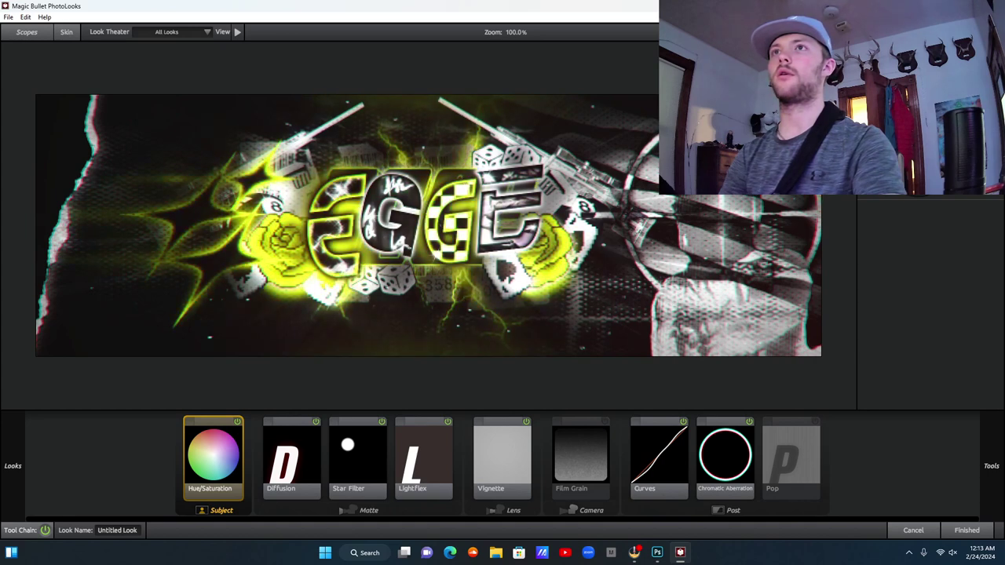
left_click(238, 422)
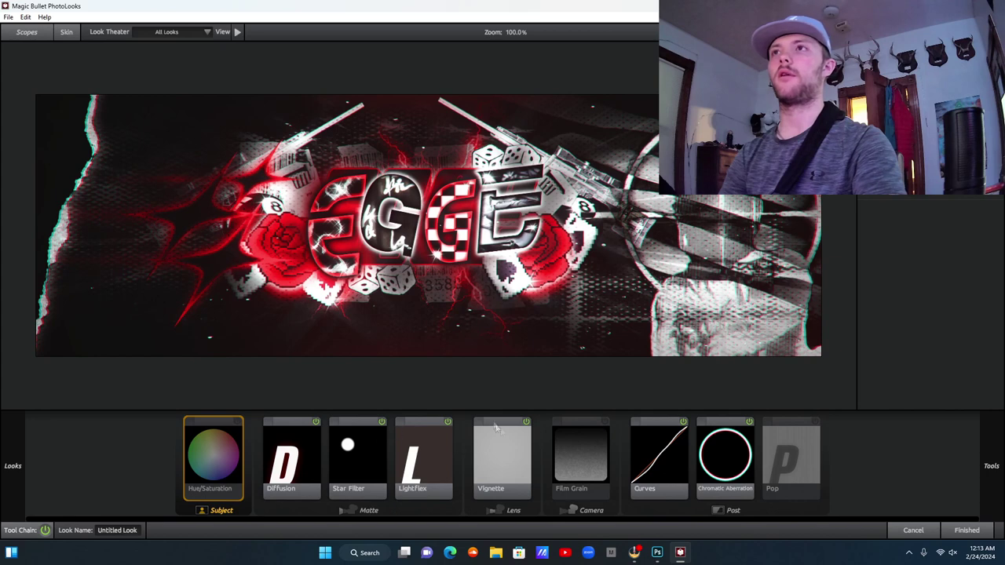
Compare the banner with and without Lightflex, Star Filter and Diffusion, keeping all three enabled, and apply the finished look to the banner.
left_click(525, 428)
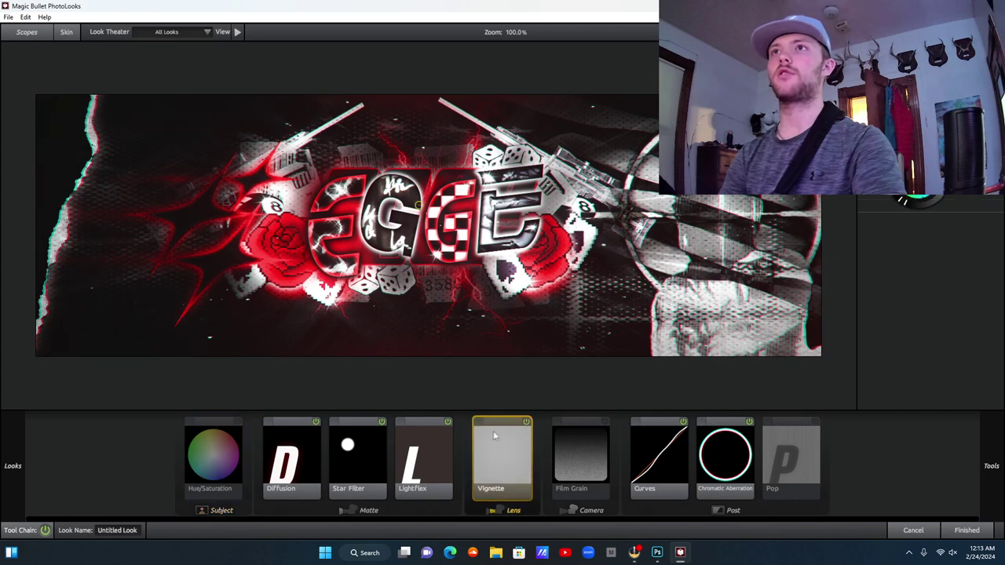
left_click(446, 424)
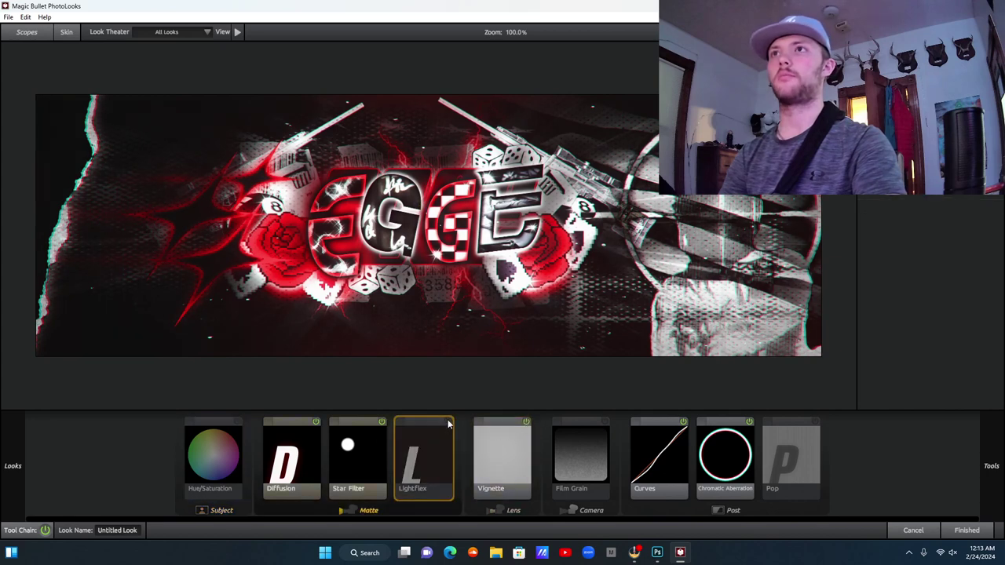
left_click(447, 423)
left_click(448, 424)
left_click(448, 423)
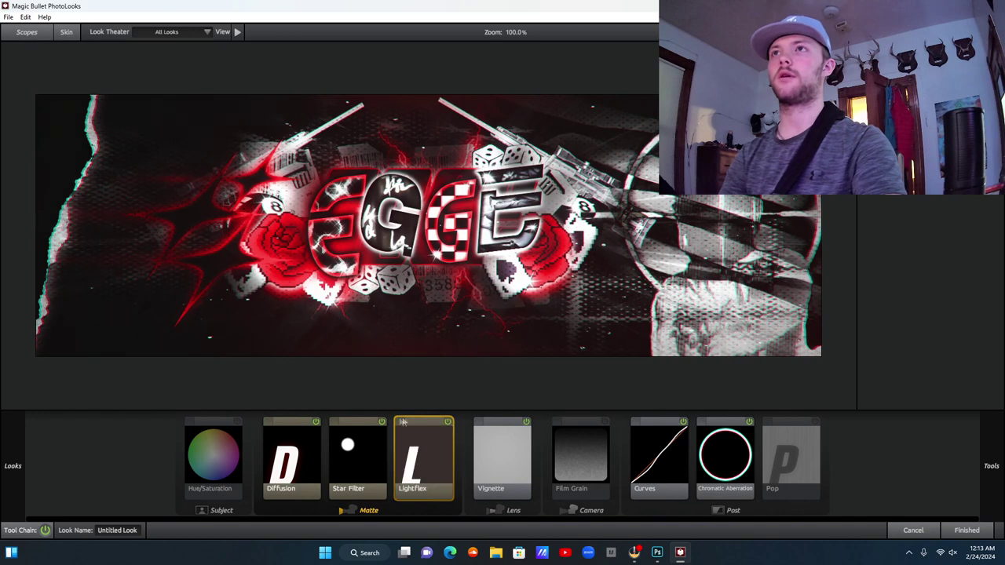
left_click(381, 423)
left_click(382, 423)
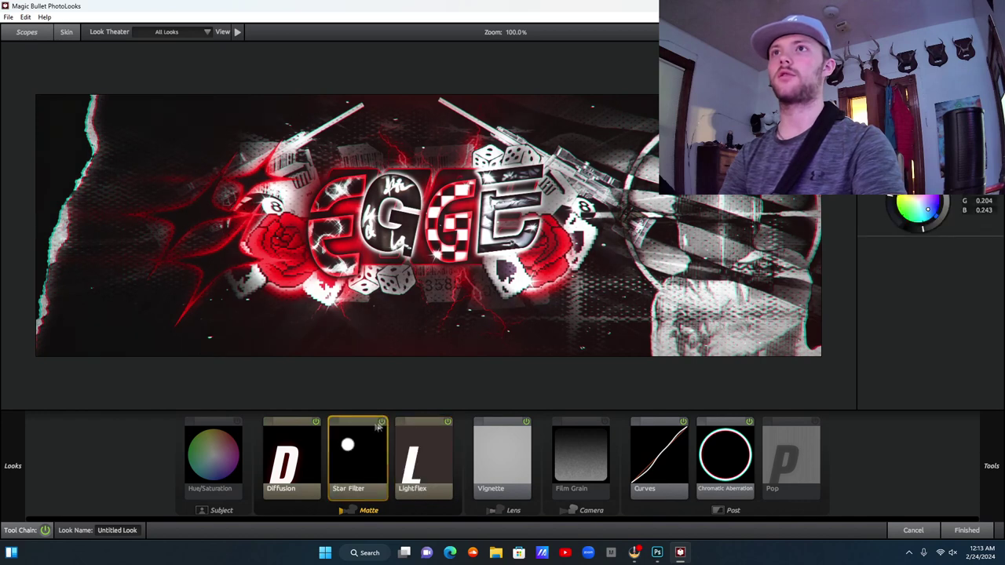
left_click(316, 423)
left_click(317, 423)
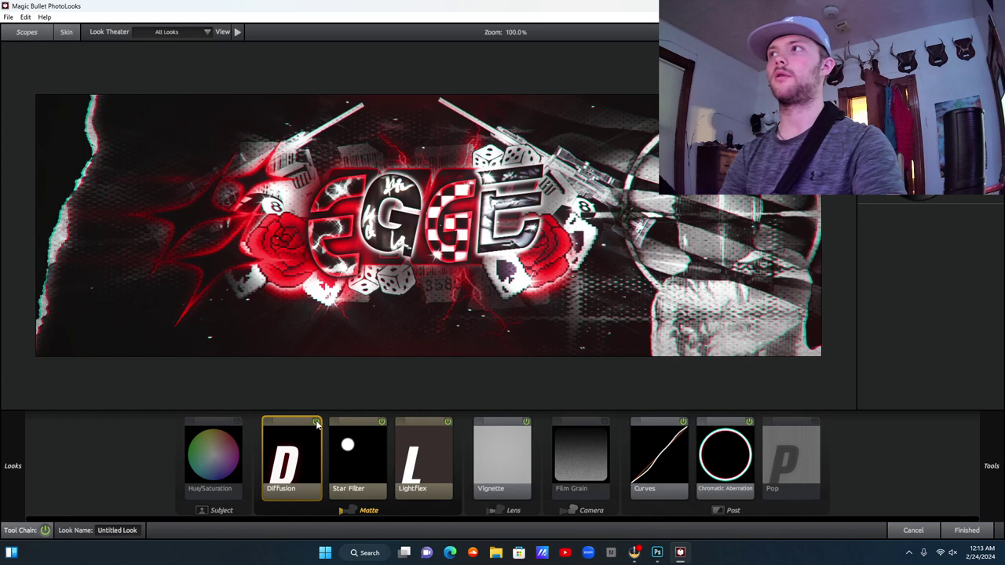
left_click(316, 423)
left_click(317, 423)
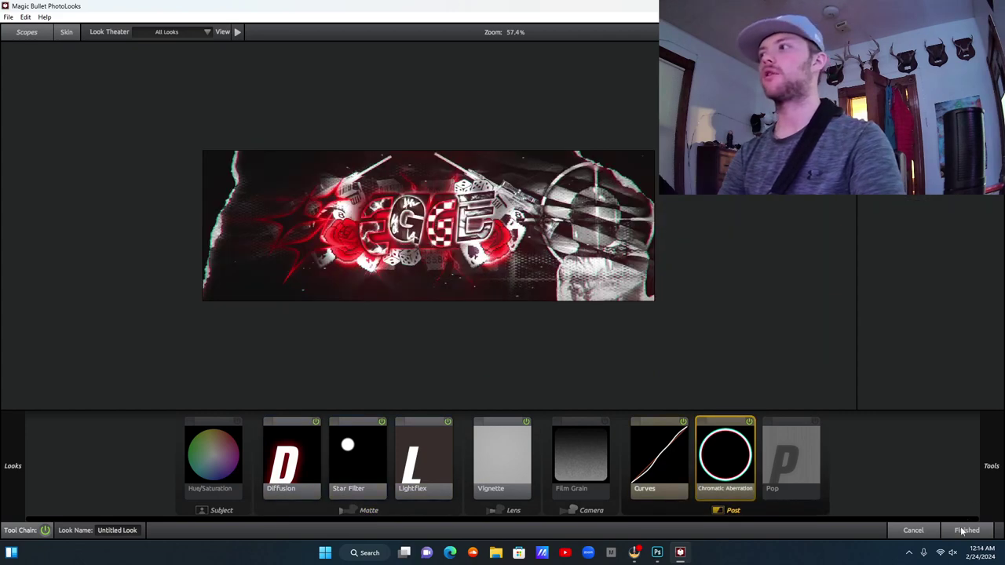
left_click(966, 530)
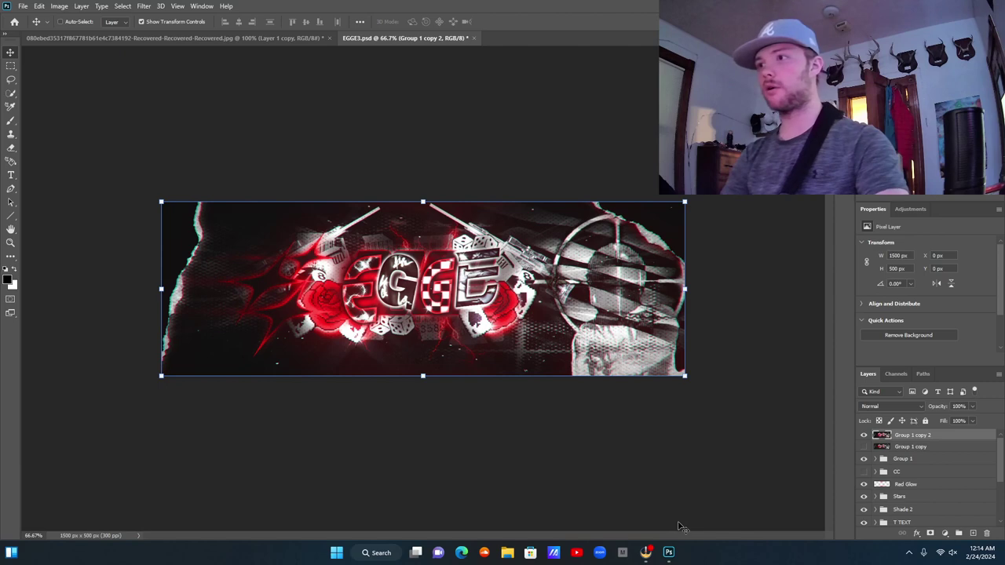
left_click(646, 552)
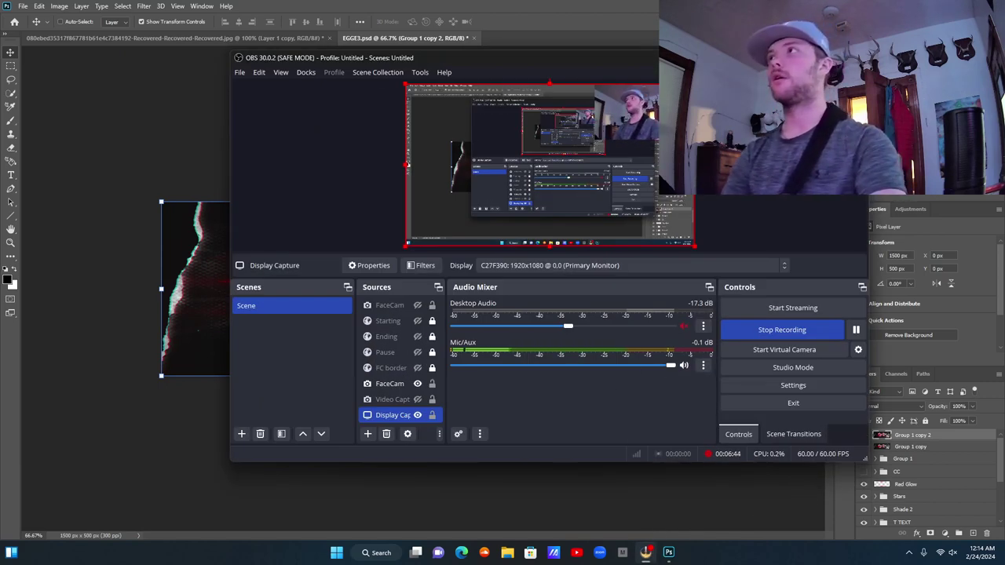
left_click(810, 58)
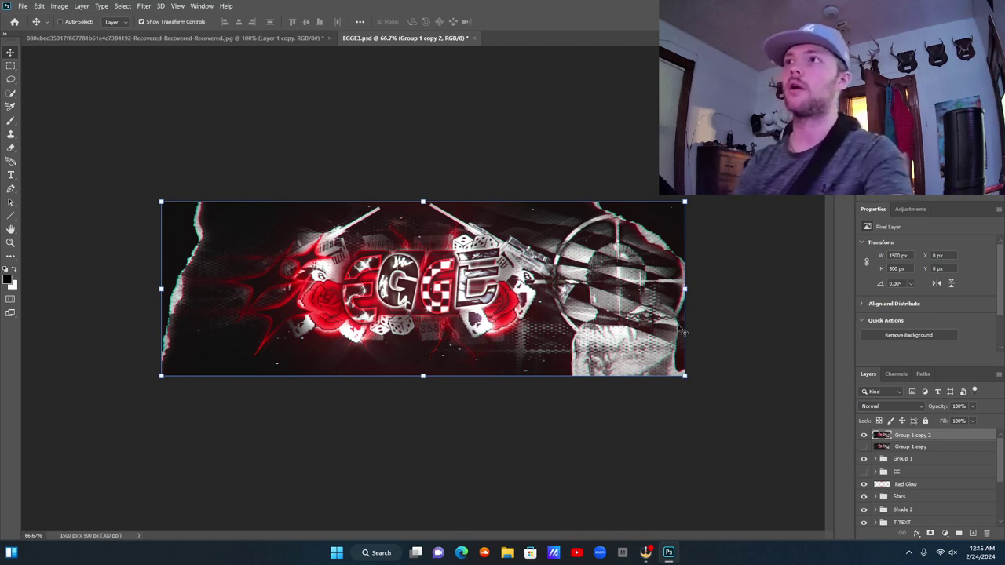
left_click(640, 300)
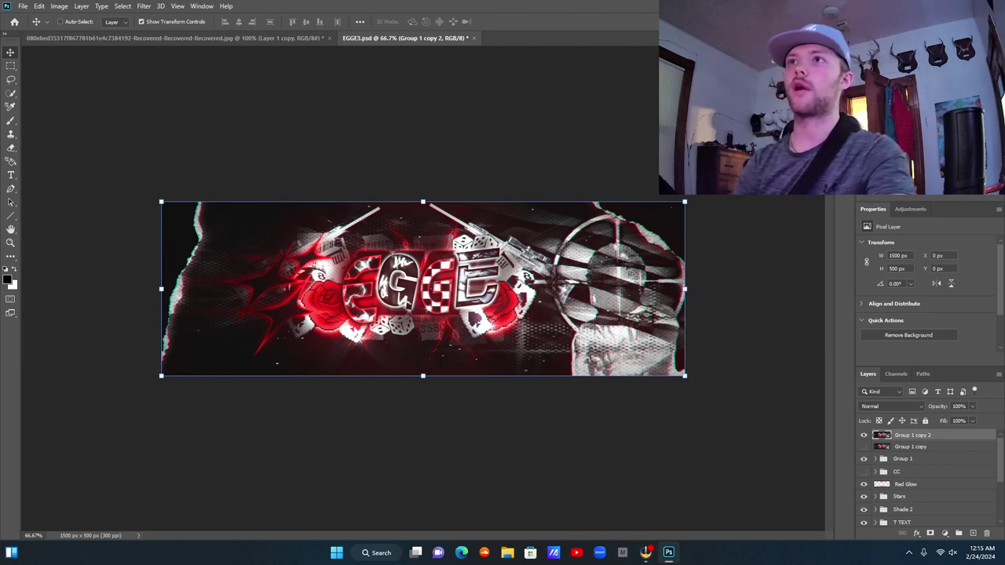
left_click(594, 166)
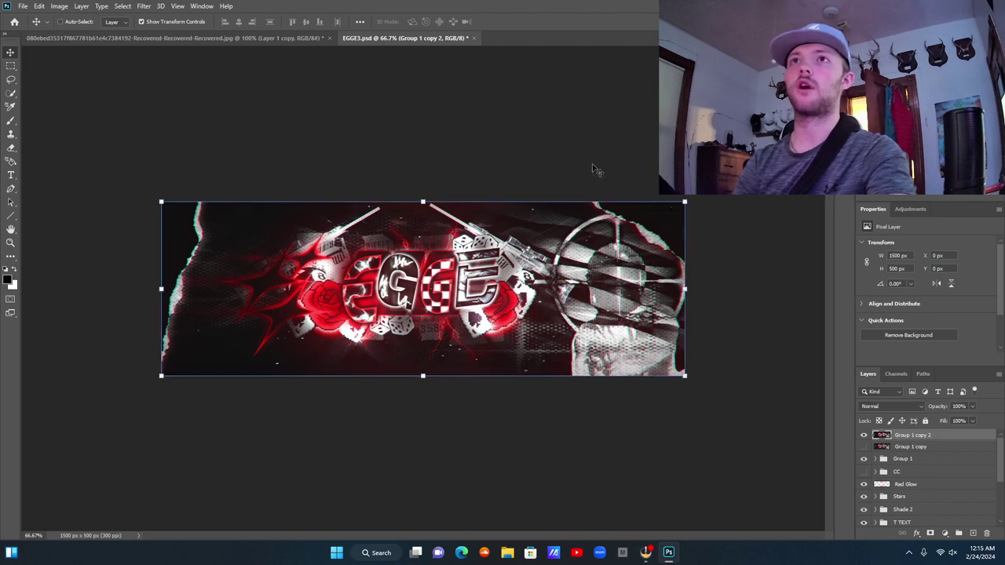